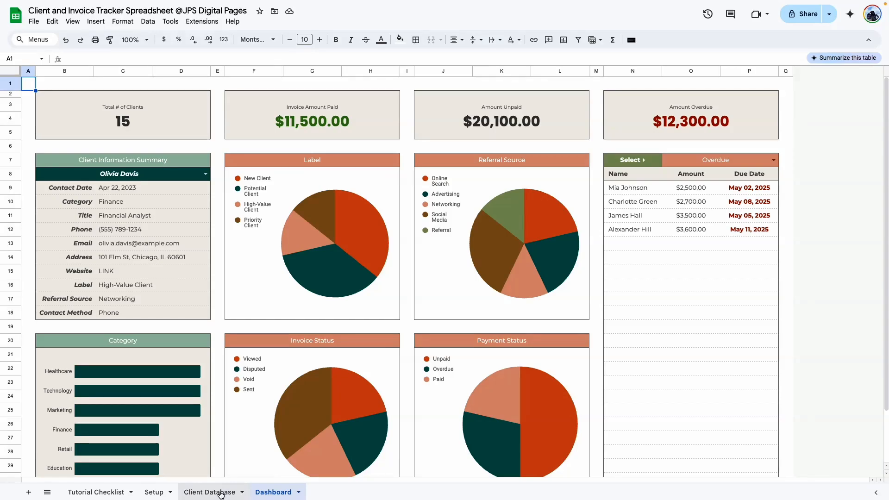
Step: Look over the finished template's Tutorial Checklist, Setup, Client Database and Dashboard sheets, with Setup shown at 100% zoom
{"action": "left_click", "coordinate": [274, 493]}
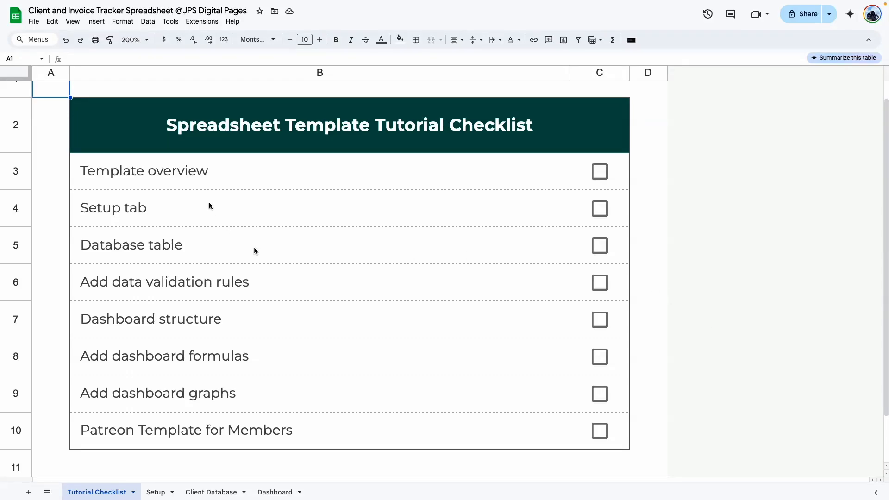
{"action": "left_click", "coordinate": [157, 491]}
{"action": "left_click", "coordinate": [145, 41]}
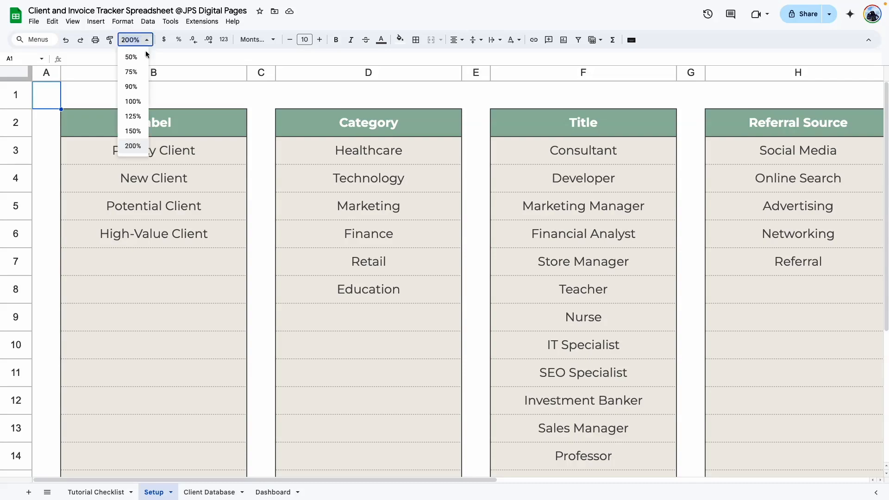
{"action": "left_click", "coordinate": [133, 102]}
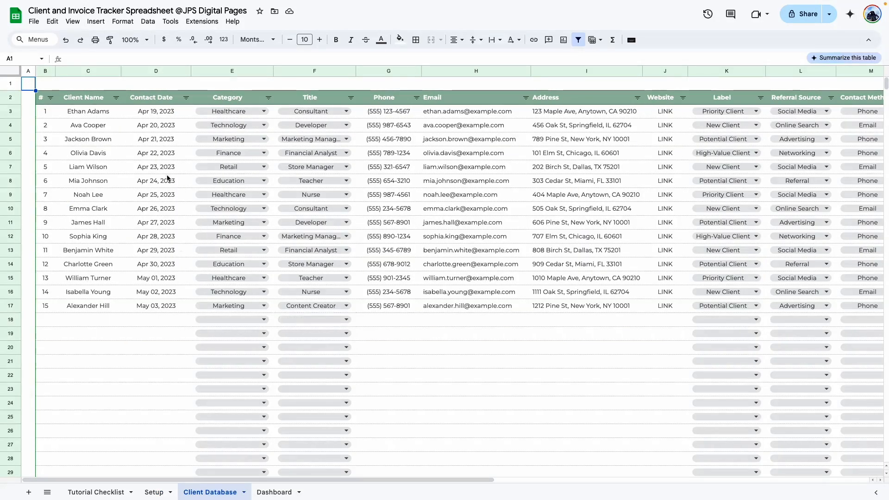
{"action": "scroll", "coordinate": [282, 324], "scroll_direction": "right", "scroll_amount": 3}
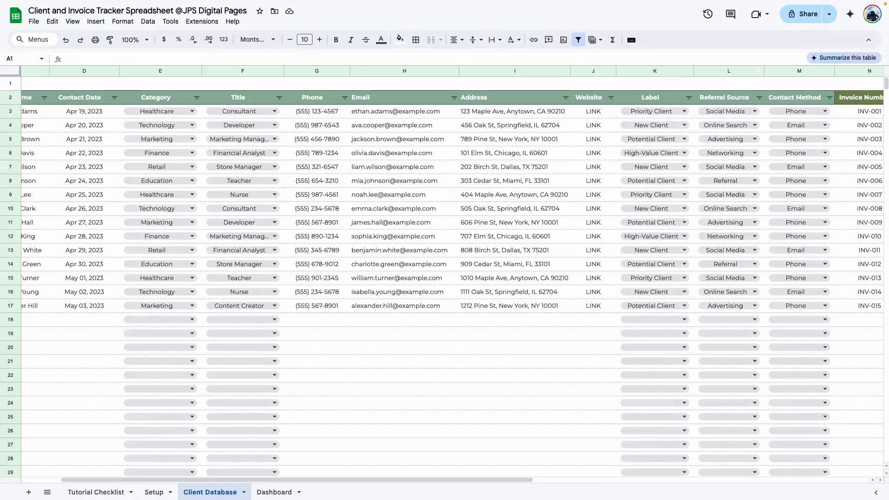
{"action": "scroll", "coordinate": [738, 202], "scroll_direction": "left", "scroll_amount": 3}
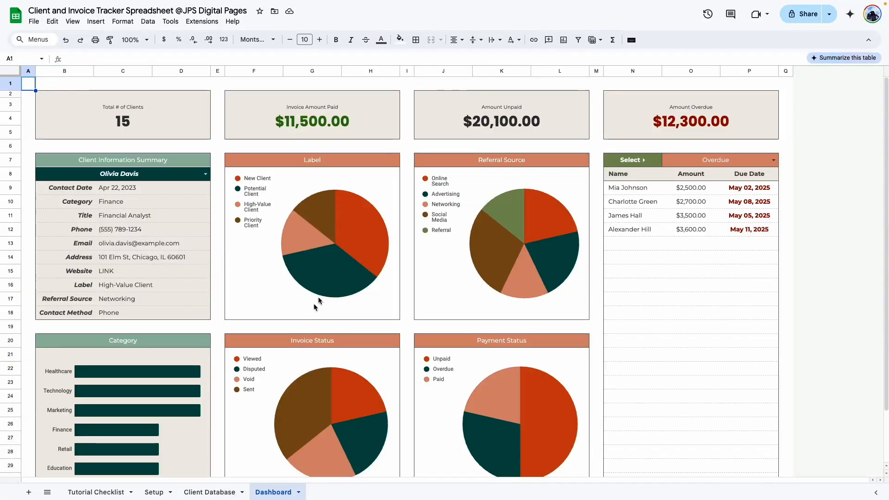
{"action": "scroll", "coordinate": [318, 301], "scroll_direction": "down", "scroll_amount": 3}
{"action": "scroll", "coordinate": [347, 262], "scroll_direction": "up", "scroll_amount": 3}
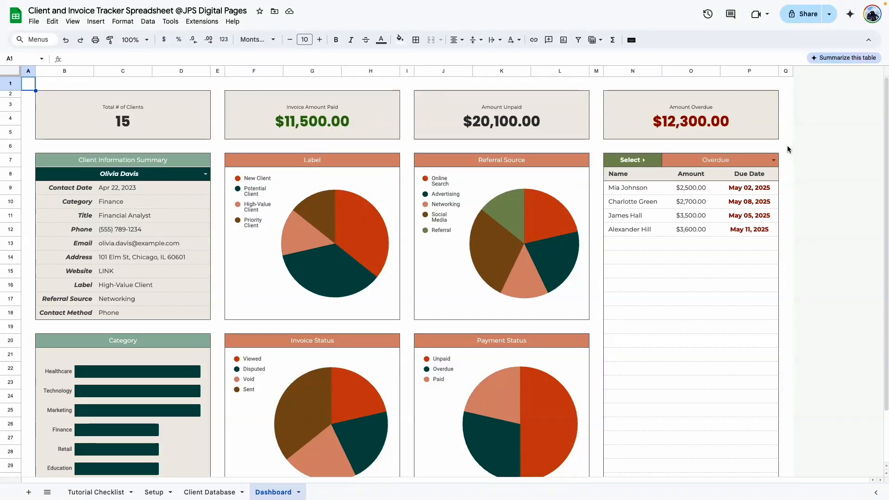
{"action": "scroll", "coordinate": [341, 194], "scroll_direction": "down", "scroll_amount": 2}
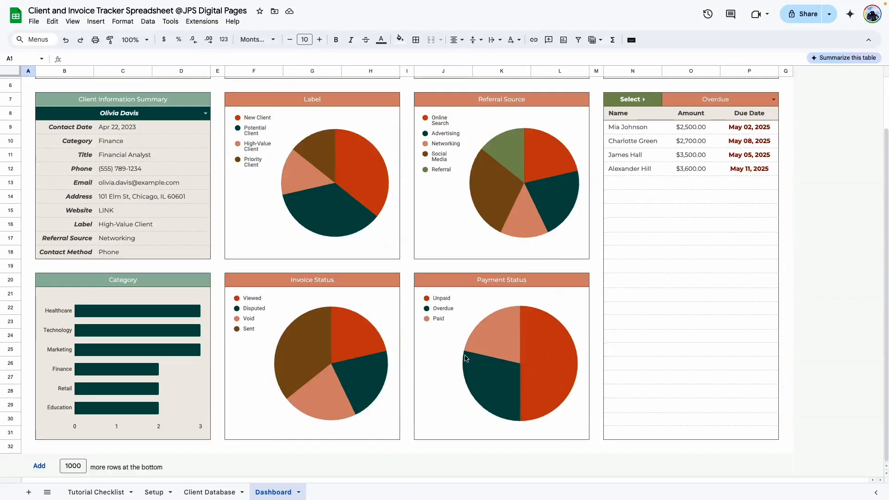
{"action": "scroll", "coordinate": [280, 153], "scroll_direction": "up", "scroll_amount": 2}
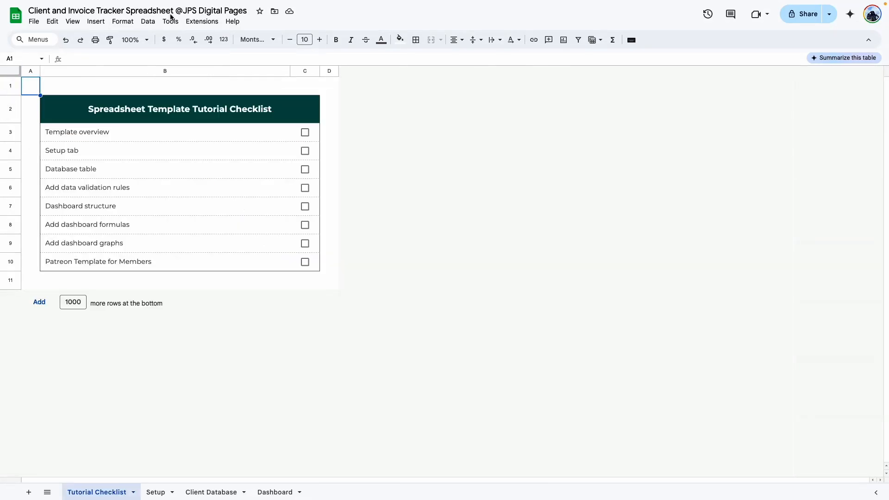
Step: Enlarge the Tutorial Checklist to 200% and check off the Template overview item
{"action": "left_click", "coordinate": [139, 40]}
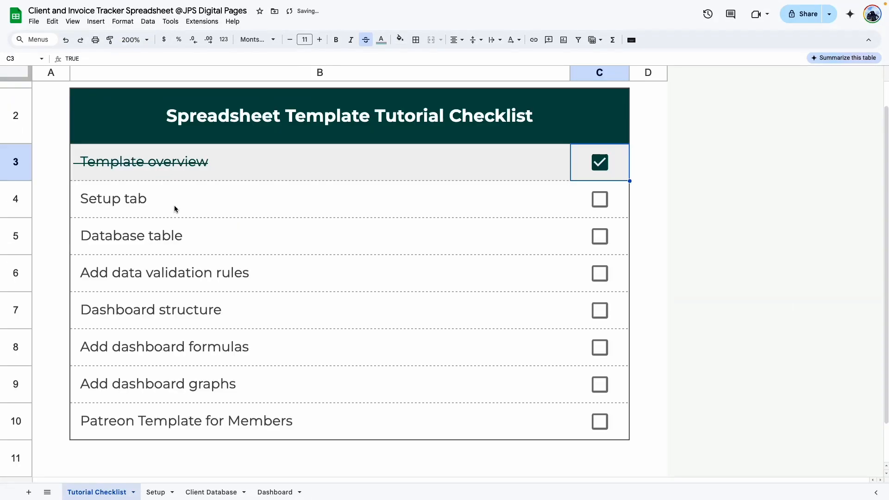
{"action": "left_click", "coordinate": [175, 206]}
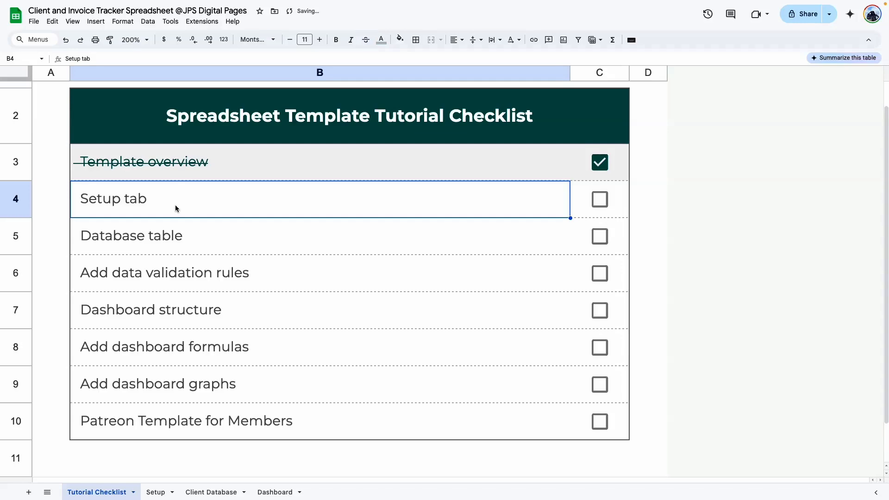
Step: Add a new sheet directly after Setup and name it Setup 2
{"action": "left_click", "coordinate": [152, 491]}
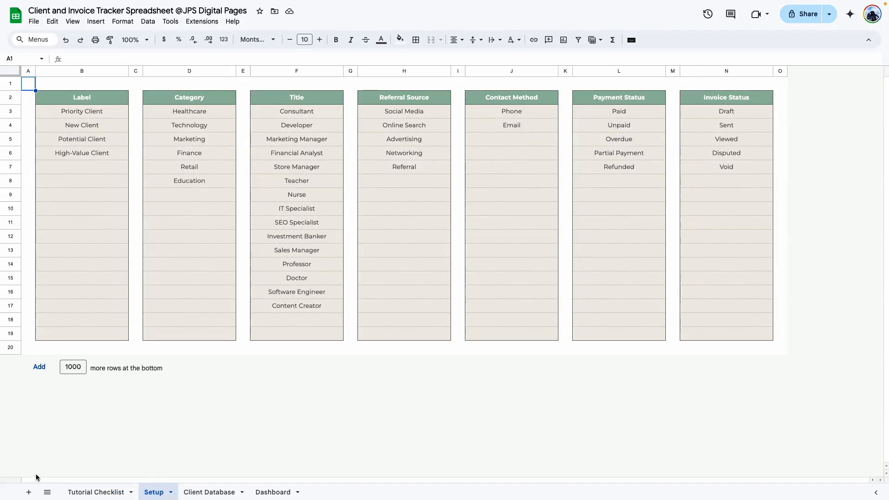
{"action": "left_click", "coordinate": [29, 492]}
{"action": "double_click", "coordinate": [193, 494]}
{"action": "type", "text": "Setup 2"}
{"action": "key", "text": "Return"}
{"action": "left_click", "coordinate": [177, 200]}
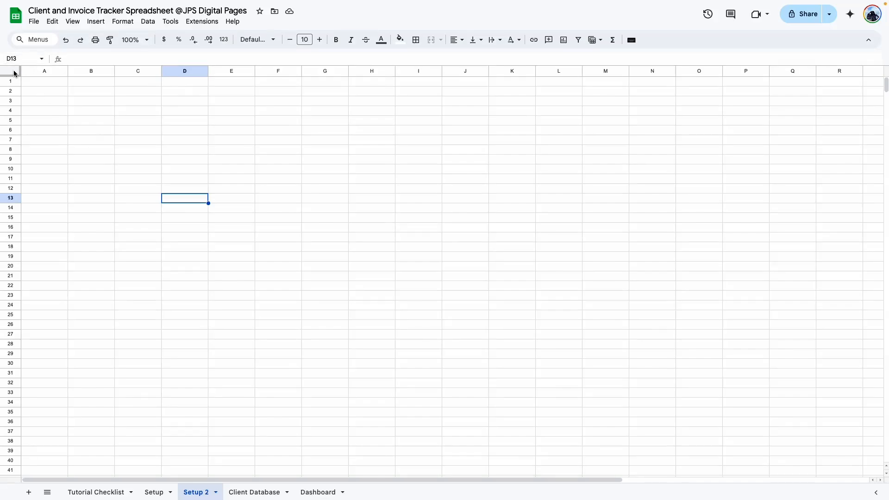
Step: Format the entire Setup 2 sheet in Montserrat with horizontally centred and vertically middle-aligned cells
{"action": "left_click", "coordinate": [14, 74]}
{"action": "left_click", "coordinate": [256, 40]}
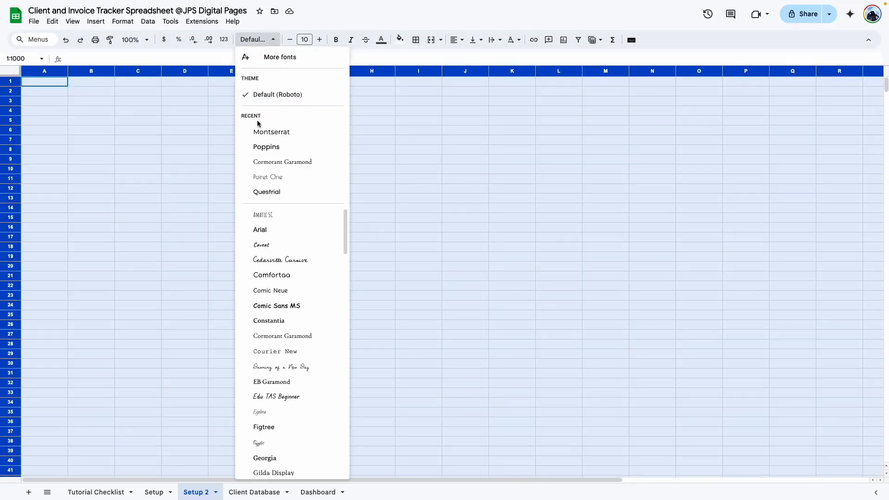
{"action": "left_click", "coordinate": [269, 132]}
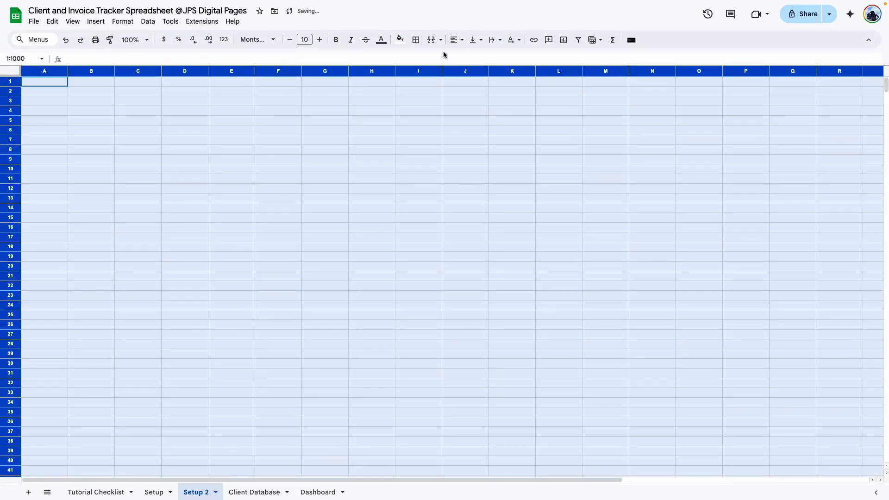
{"action": "left_click", "coordinate": [456, 39]}
{"action": "left_click", "coordinate": [470, 57]}
{"action": "left_click", "coordinate": [475, 39]}
{"action": "left_click", "coordinate": [491, 57]}
Step: Trim Setup 2 to the Setup sheet's extent by deleting the columns after O and rows 21 to 1000
{"action": "left_click", "coordinate": [154, 491]}
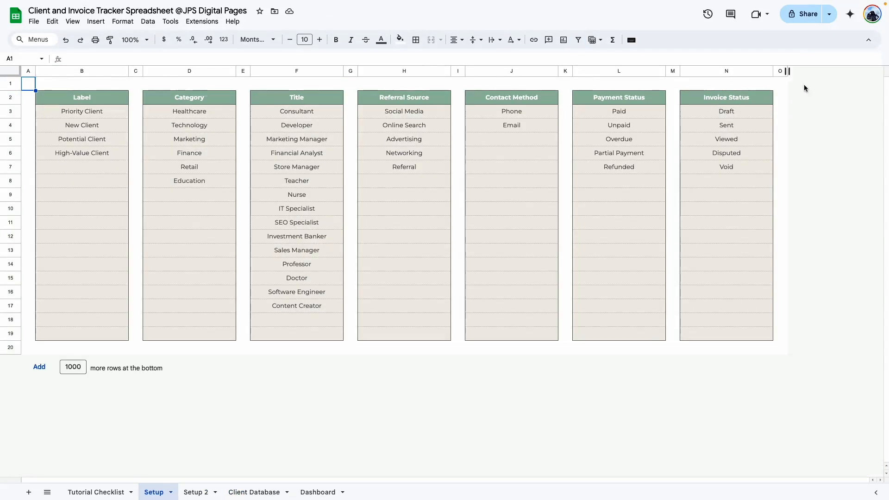
{"action": "left_click", "coordinate": [195, 492]}
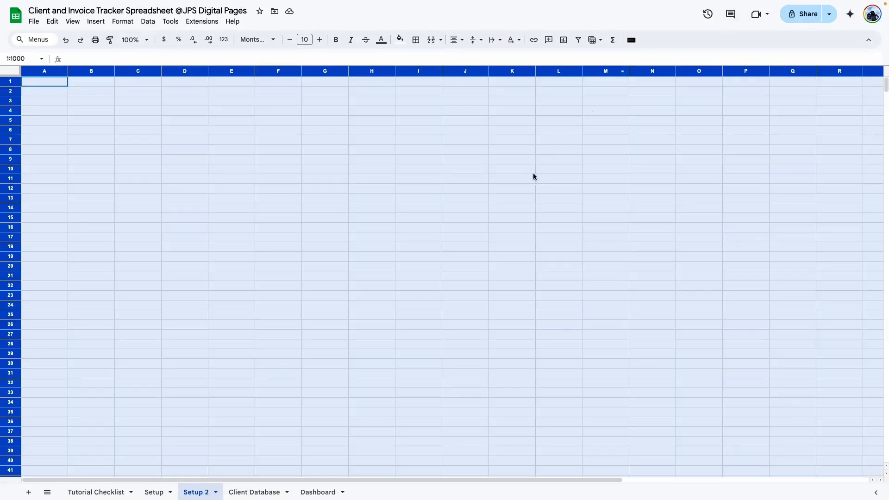
{"action": "left_click", "coordinate": [511, 207]}
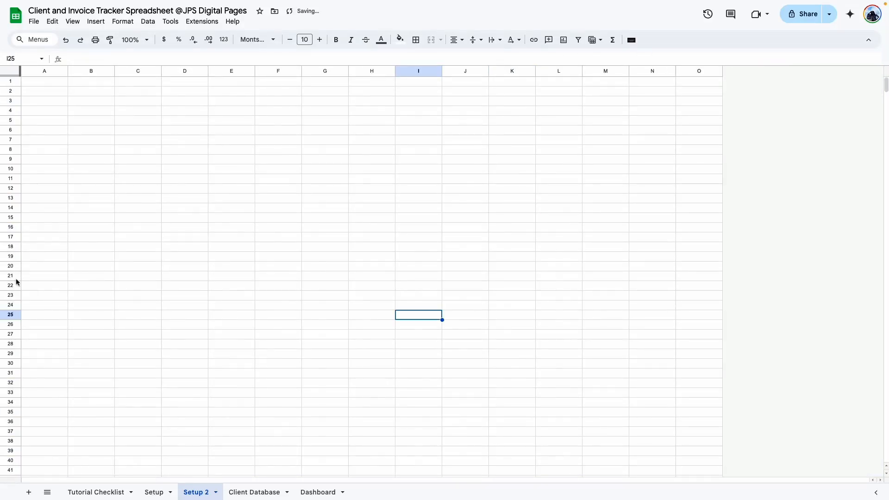
{"action": "left_click", "coordinate": [11, 275]}
{"action": "key", "text": "ctrl+shift+Down"}
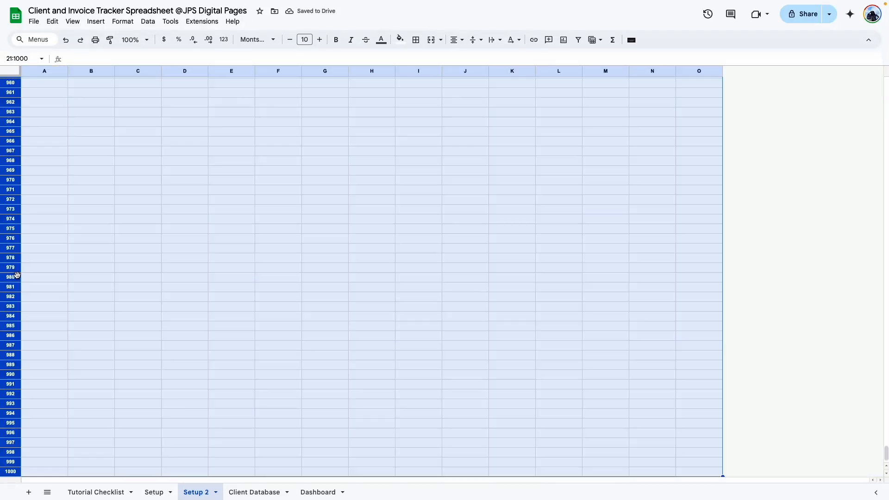
{"action": "right_click", "coordinate": [11, 276]}
{"action": "left_click", "coordinate": [65, 151]}
Step: Set the height of rows 1 to 20 to 30 pixels
{"action": "left_click_drag", "start_coordinate": [10, 83], "coordinate": [2, 283]}
{"action": "right_click", "coordinate": [8, 263]}
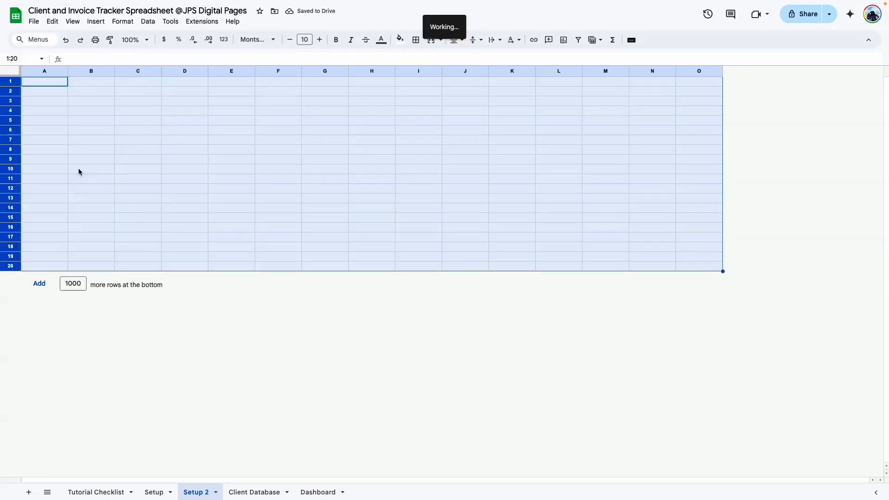
{"action": "left_click", "coordinate": [77, 171]}
{"action": "type", "text": "30"}
{"action": "key", "text": "Return"}
Step: Set the outer margin columns A and O to a width of 30 pixels
{"action": "left_click", "coordinate": [45, 72]}
{"action": "left_click", "coordinate": [699, 72], "text": "super"}
{"action": "right_click", "coordinate": [698, 72]}
{"action": "type", "text": "30"}
{"action": "key", "text": "Return"}
{"action": "left_click", "coordinate": [293, 181]}
Step: Set the spacer columns C, E, G, I, K and M to a width of 30 pixels
{"action": "left_click", "coordinate": [96, 73]}
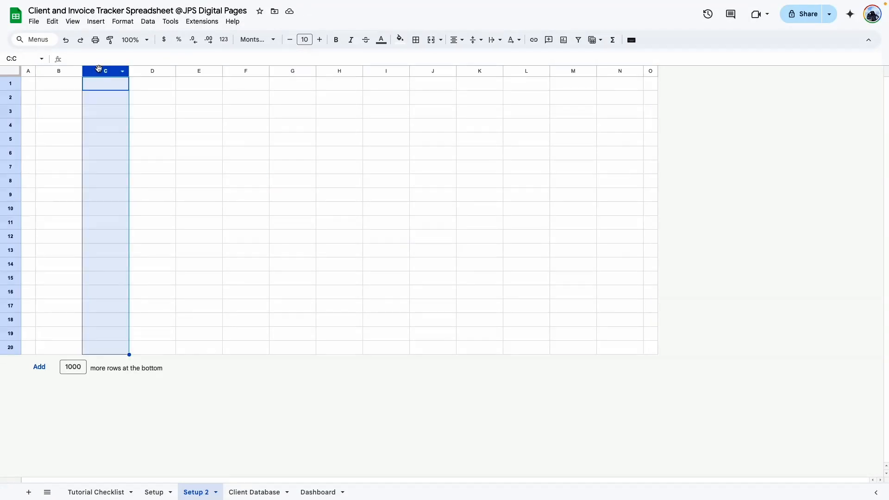
{"action": "left_click", "coordinate": [199, 71], "text": "super"}
{"action": "left_click", "coordinate": [293, 71], "text": "super"}
{"action": "left_click", "coordinate": [386, 71], "text": "super"}
{"action": "left_click", "coordinate": [480, 71], "text": "super"}
{"action": "left_click", "coordinate": [573, 71], "text": "super"}
{"action": "right_click", "coordinate": [573, 70]}
{"action": "left_click", "coordinate": [602, 178]}
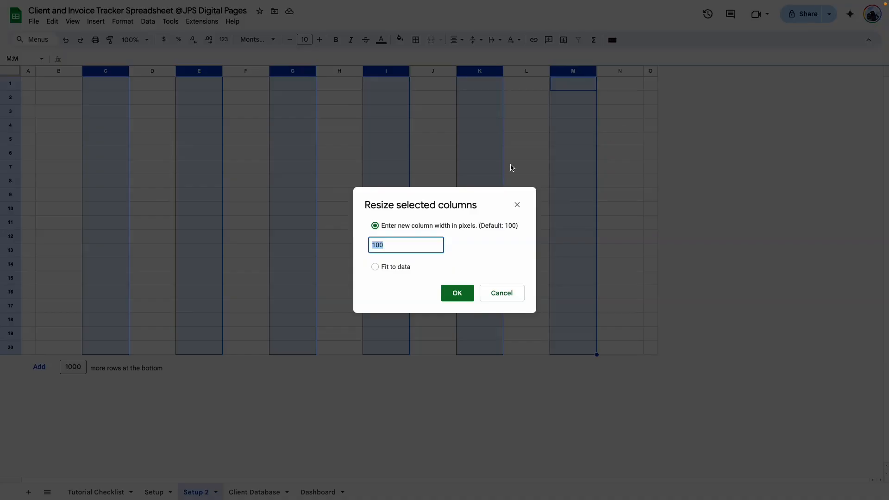
{"action": "type", "text": "30"}
{"action": "key", "text": "Return"}
{"action": "left_click", "coordinate": [303, 181]}
Step: Set the list columns B, D, F, H, J, L and N to a width of 200 pixels
{"action": "left_click", "coordinate": [59, 71]}
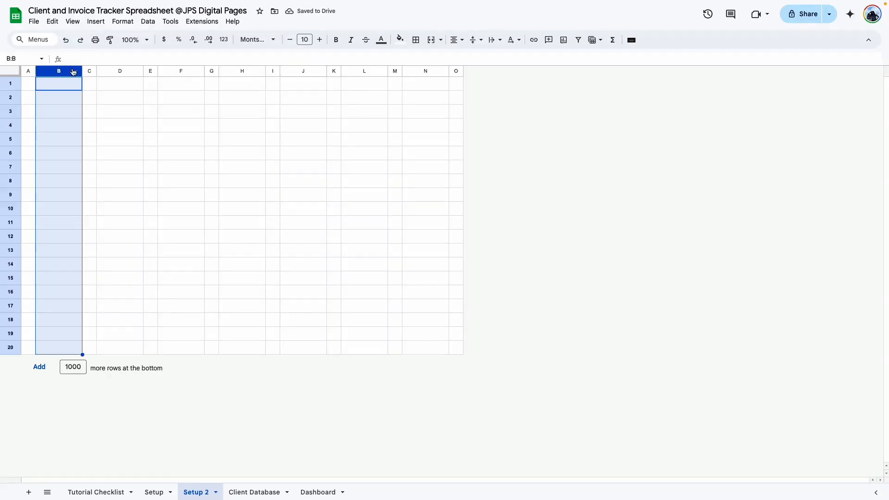
{"action": "left_click", "coordinate": [120, 71], "text": "super"}
{"action": "left_click", "coordinate": [181, 71], "text": "super"}
{"action": "left_click", "coordinate": [241, 70], "text": "super"}
{"action": "left_click", "coordinate": [303, 70], "text": "super"}
{"action": "left_click", "coordinate": [364, 71], "text": "super"}
{"action": "left_click", "coordinate": [422, 71], "text": "super"}
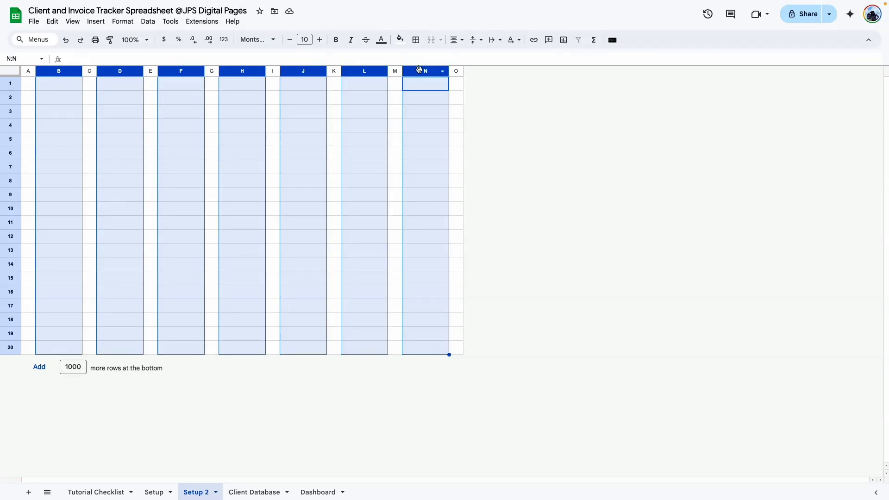
{"action": "right_click", "coordinate": [423, 71]}
{"action": "left_click", "coordinate": [513, 124]}
{"action": "type", "text": "200"}
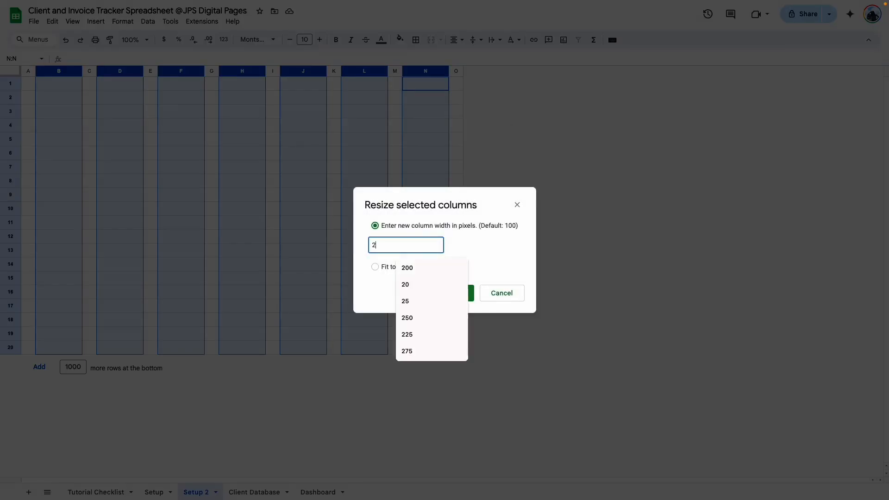
{"action": "key", "text": "Return"}
Step: Put an outer border around range B2:B19 and another around header cell B2
{"action": "left_click_drag", "start_coordinate": [39, 98], "coordinate": [81, 340]}
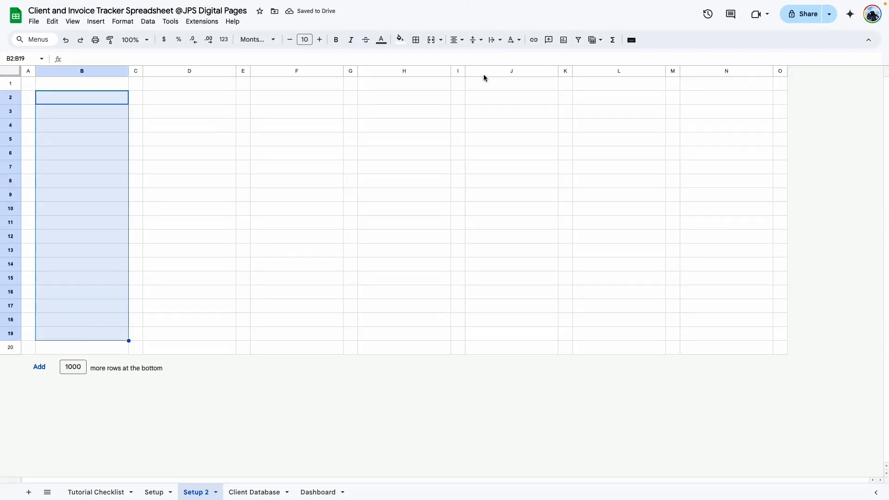
{"action": "left_click", "coordinate": [415, 40]}
{"action": "left_click", "coordinate": [484, 59]}
{"action": "left_click", "coordinate": [115, 102]}
{"action": "left_click", "coordinate": [416, 40]}
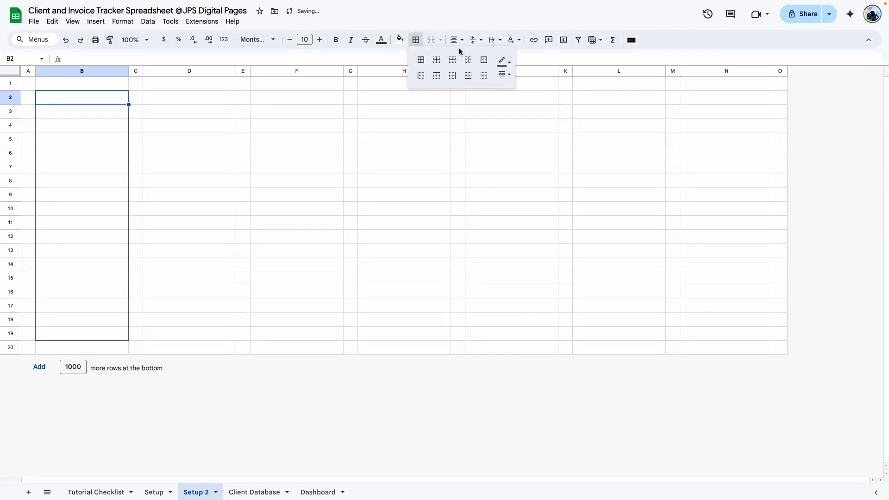
{"action": "left_click", "coordinate": [483, 59]}
{"action": "left_click", "coordinate": [203, 320]}
Step: Fill header cell B2 with the sage green theme colour, matching the headers on the Setup sheet
{"action": "left_click", "coordinate": [83, 99]}
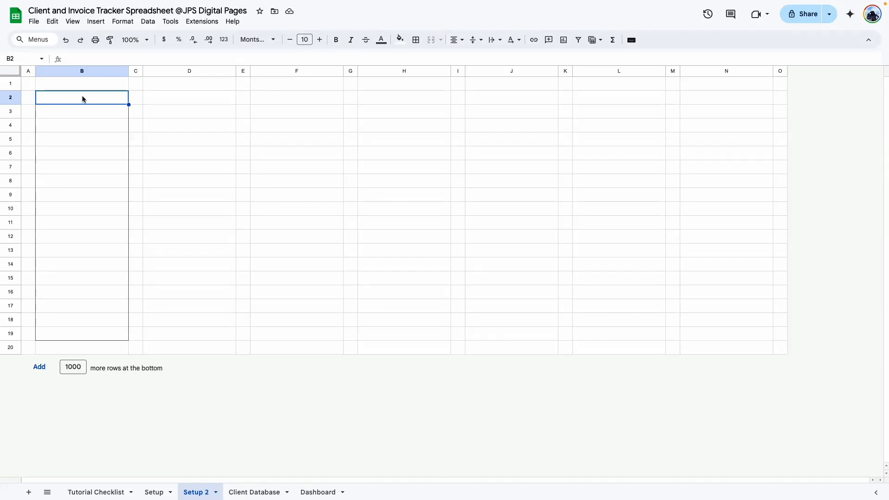
{"action": "left_click", "coordinate": [401, 40]}
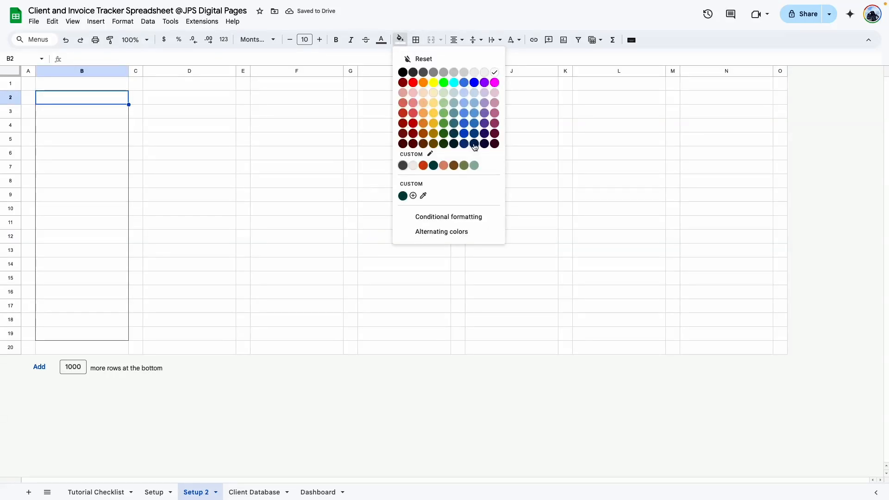
{"action": "left_click", "coordinate": [464, 166]}
{"action": "left_click", "coordinate": [400, 39]}
{"action": "left_click", "coordinate": [465, 130]}
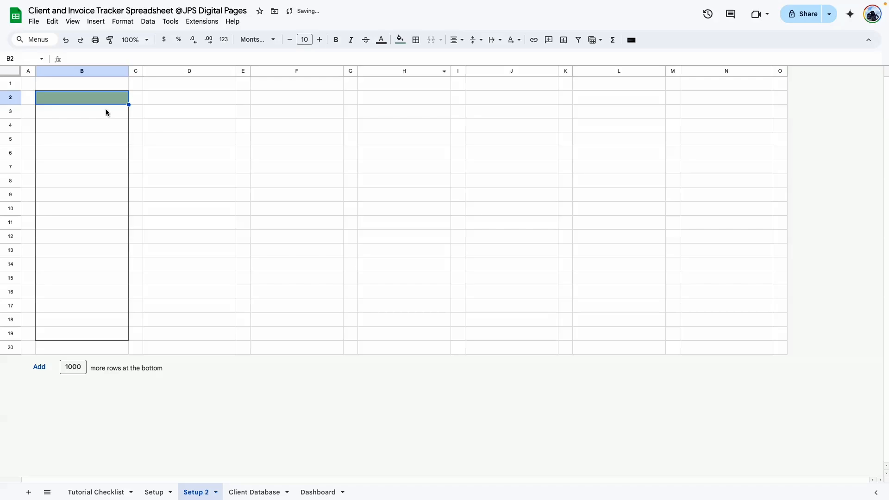
{"action": "left_click", "coordinate": [155, 492]}
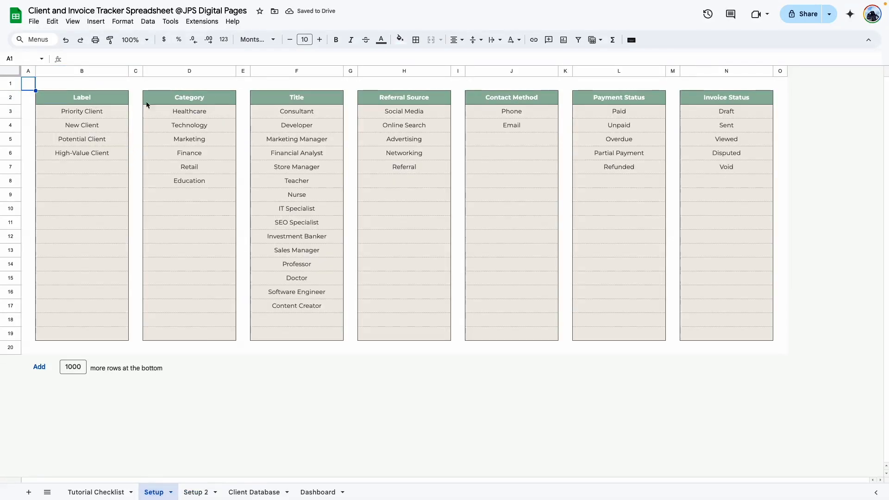
{"action": "left_click", "coordinate": [196, 492]}
{"action": "left_click", "coordinate": [148, 196]}
Step: Customize the spreadsheet theme by changing the Accent 6 colour to light orange
{"action": "left_click", "coordinate": [83, 94]}
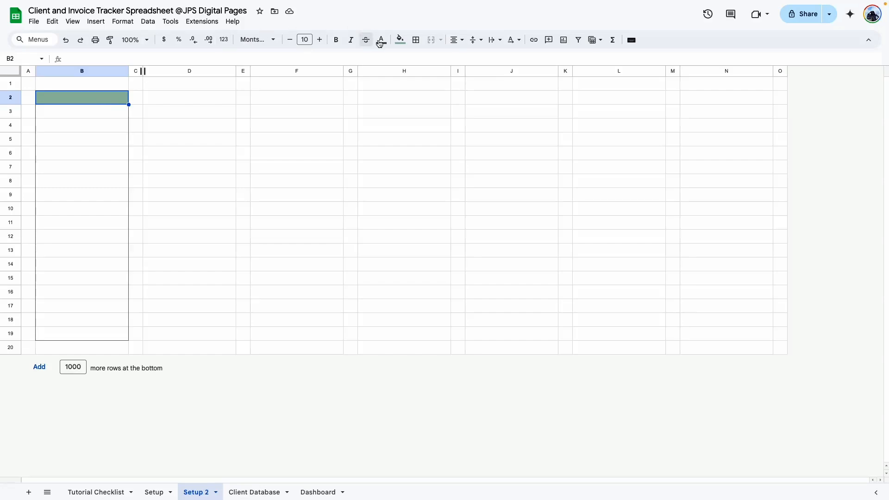
{"action": "left_click", "coordinate": [400, 39]}
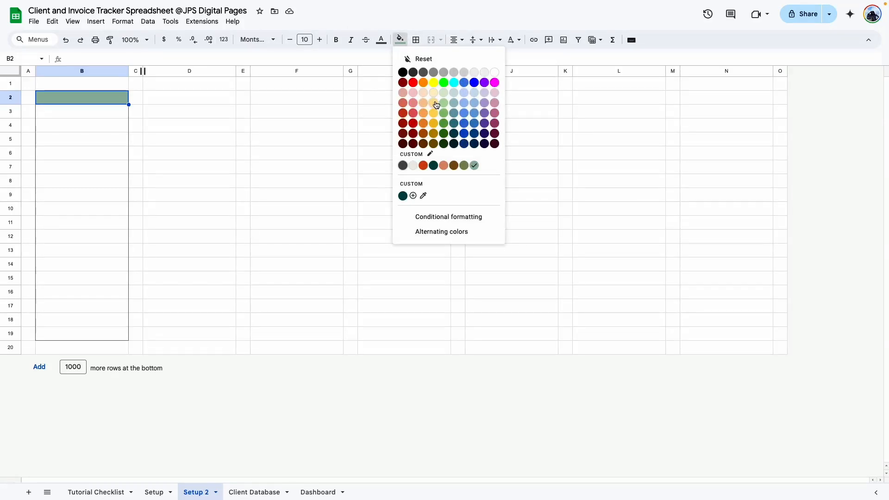
{"action": "left_click", "coordinate": [430, 154]}
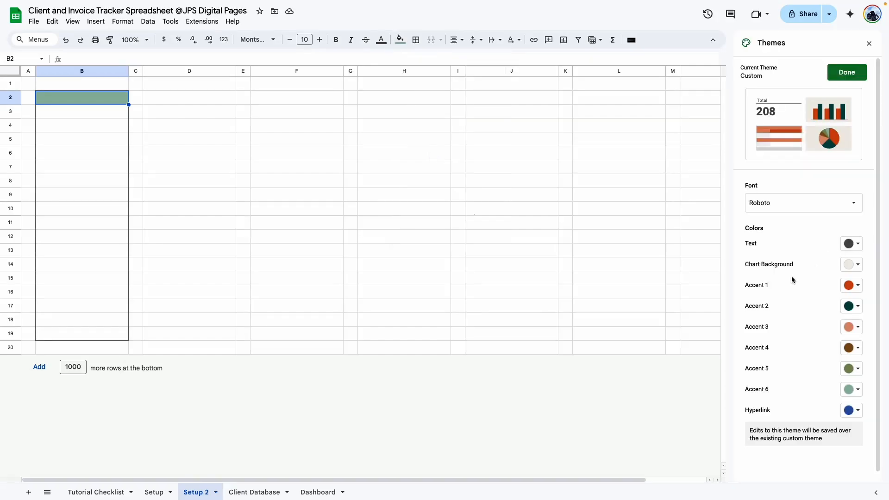
{"action": "scroll", "coordinate": [792, 280], "scroll_direction": "down", "scroll_amount": 1}
{"action": "left_click", "coordinate": [847, 380]}
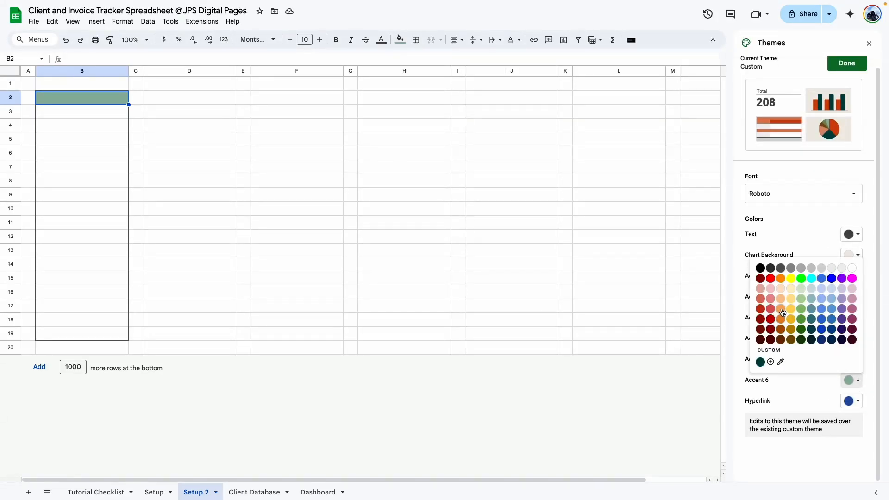
{"action": "left_click", "coordinate": [781, 311]}
{"action": "left_click", "coordinate": [847, 63]}
{"action": "left_click", "coordinate": [350, 250]}
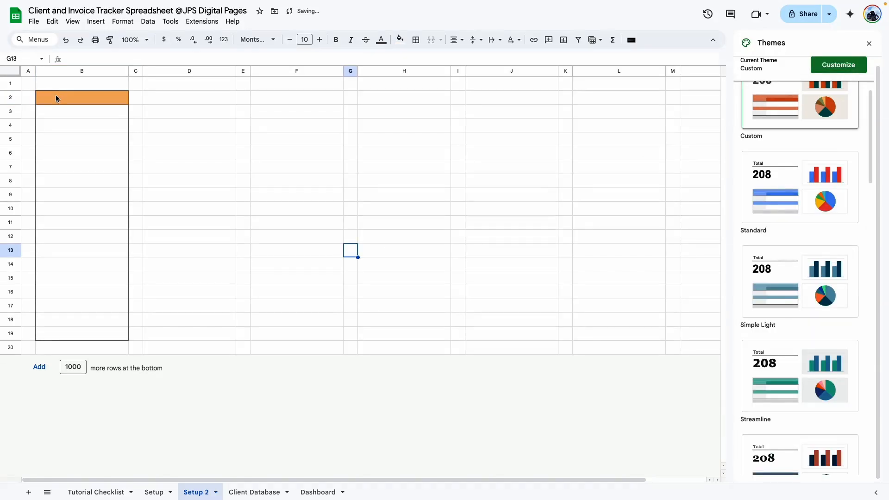
Step: Check the changed accent colour on the Setup and Dashboard sheets, and try the Earthy theme for the spreadsheet
{"action": "left_click", "coordinate": [154, 492]}
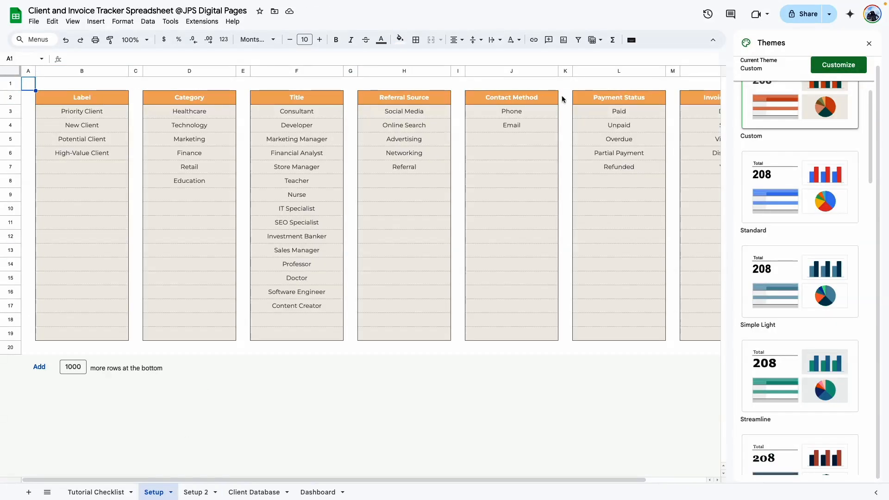
{"action": "left_click", "coordinate": [296, 493]}
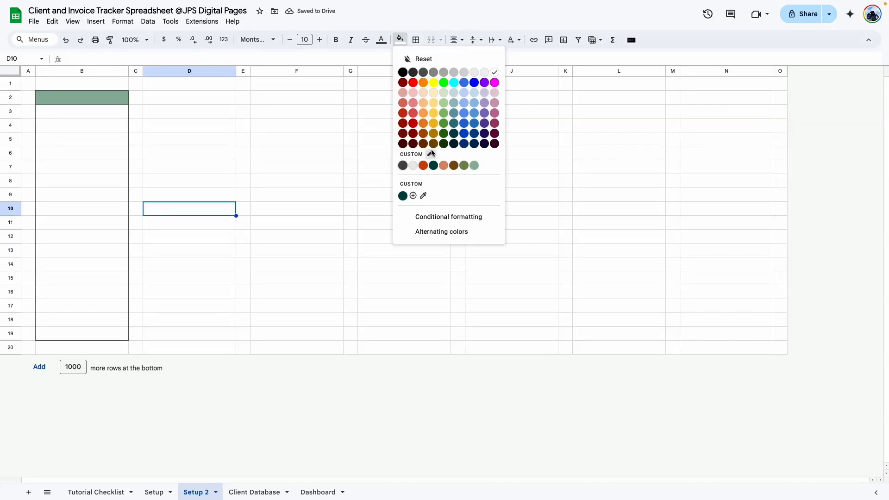
{"action": "left_click", "coordinate": [430, 153]}
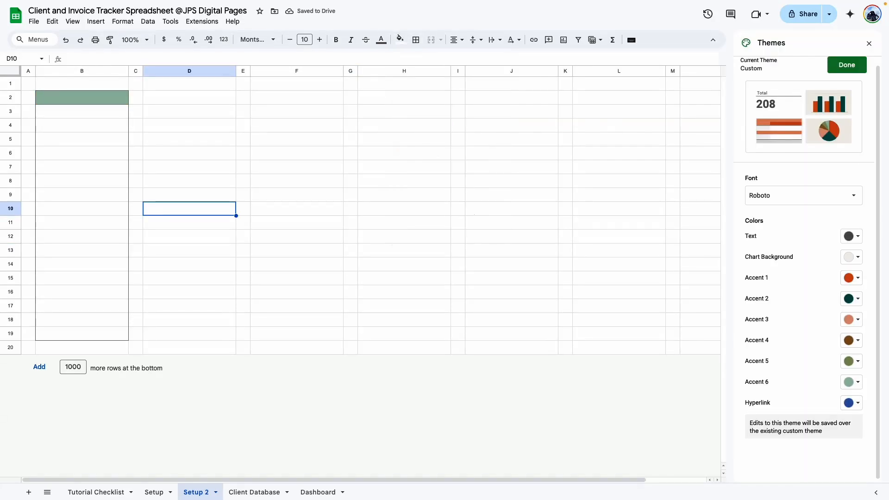
{"action": "left_click", "coordinate": [847, 65]}
{"action": "scroll", "coordinate": [799, 311], "scroll_direction": "down", "scroll_amount": 6}
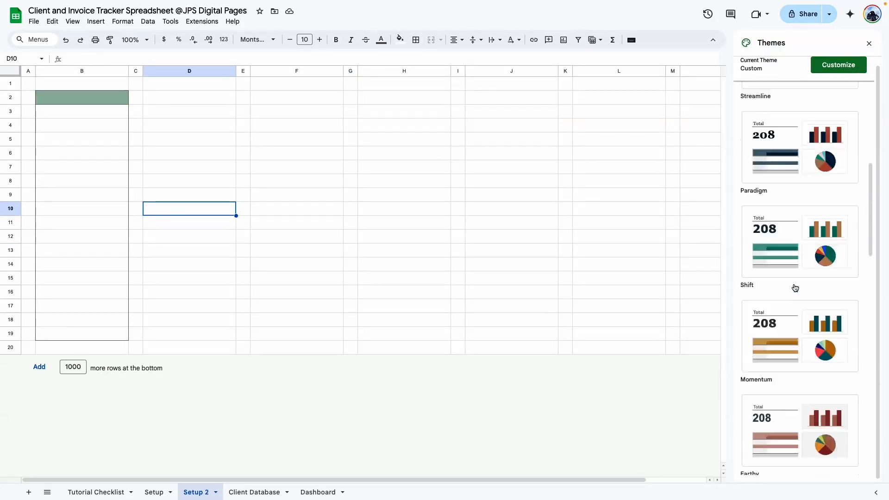
{"action": "left_click", "coordinate": [799, 169]}
{"action": "left_click", "coordinate": [838, 65]}
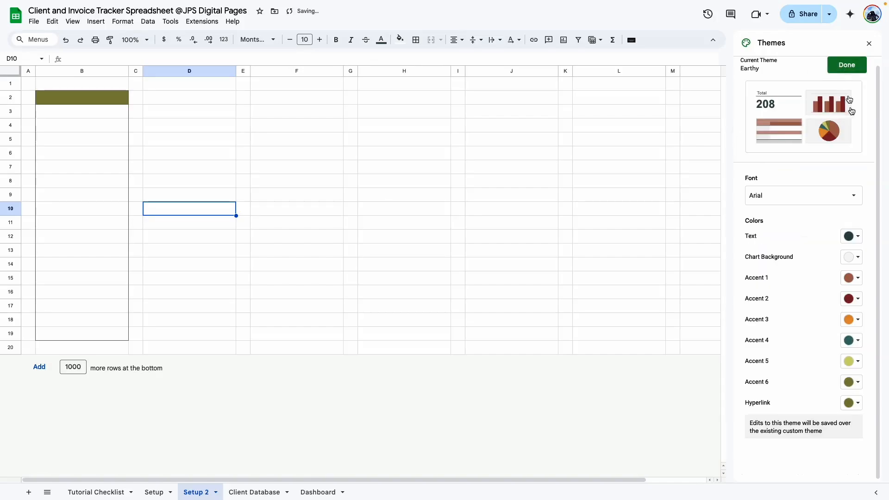
{"action": "left_click", "coordinate": [399, 39]}
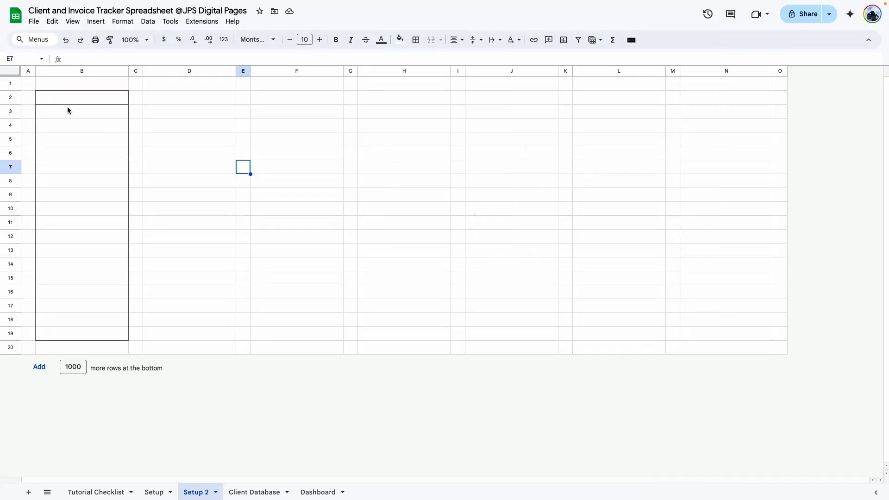
Step: Fill header cell B2 on Setup 2 with sage green, matching the Setup sheet's headers
{"action": "left_click", "coordinate": [74, 98]}
{"action": "left_click", "coordinate": [406, 36]}
{"action": "left_click", "coordinate": [414, 194]}
{"action": "left_click", "coordinate": [162, 279]}
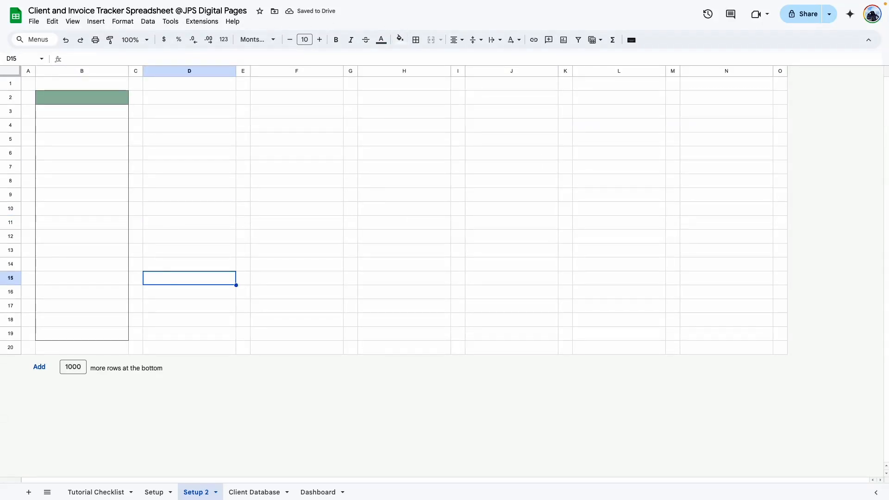
Step: Fill range B3:B19 with light beige and add dashed grey horizontal borders between its rows
{"action": "left_click_drag", "start_coordinate": [109, 111], "coordinate": [108, 333]}
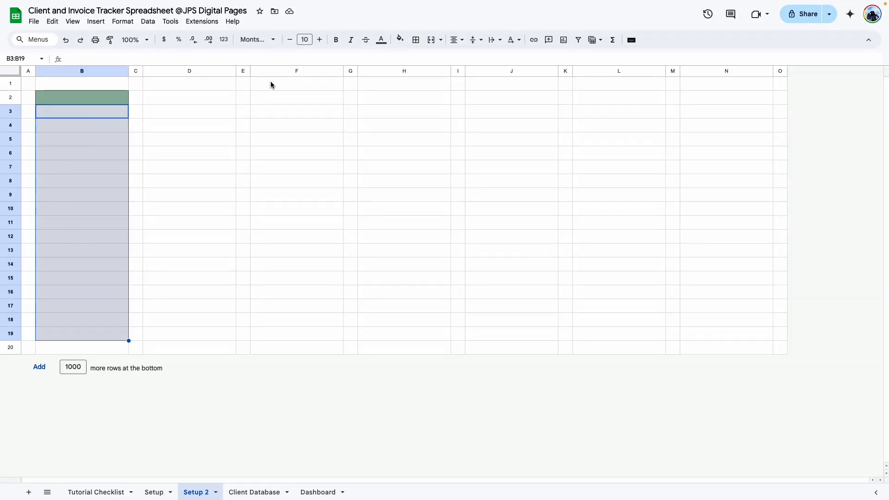
{"action": "left_click", "coordinate": [416, 40]}
{"action": "left_click", "coordinate": [504, 62]}
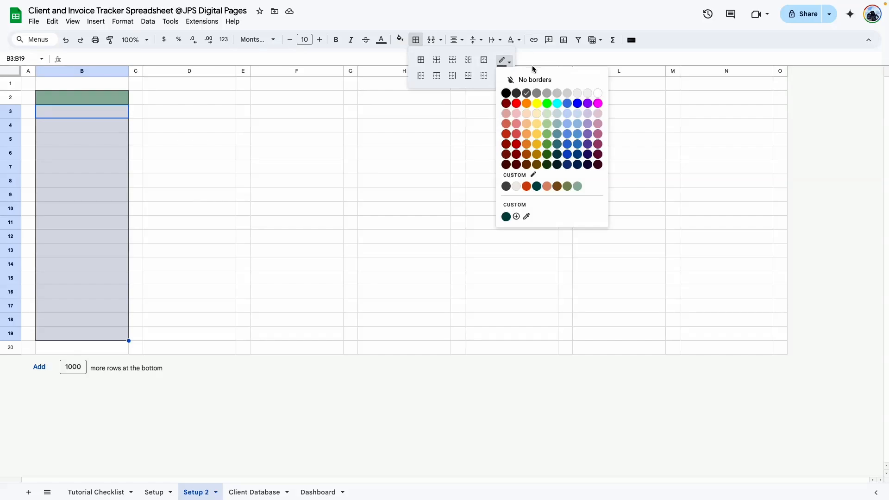
{"action": "left_click", "coordinate": [546, 94]}
{"action": "left_click", "coordinate": [504, 74]}
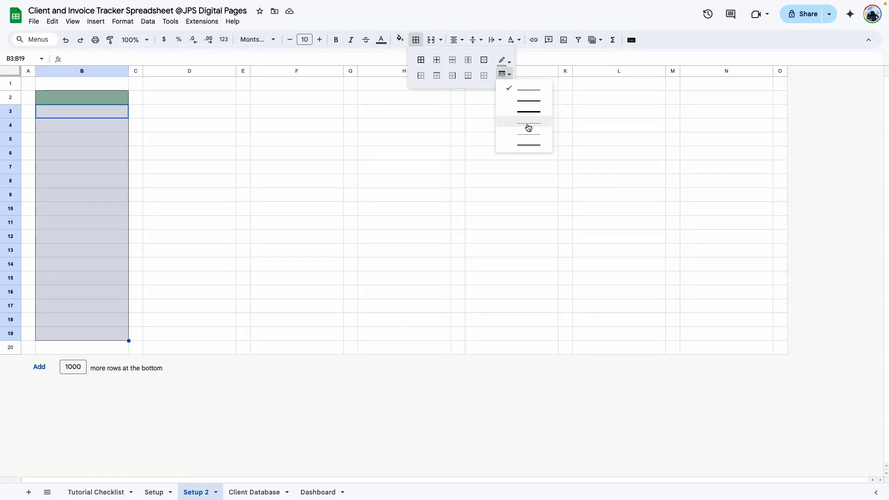
{"action": "left_click", "coordinate": [528, 127]}
{"action": "left_click", "coordinate": [452, 62]}
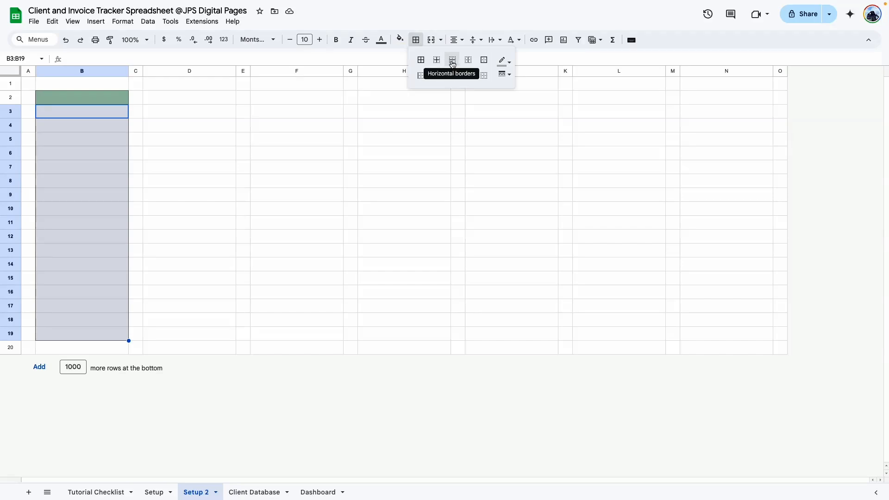
{"action": "left_click", "coordinate": [319, 217]}
Step: Copy the formatting of list block B2:B19 onto rows 2 to 19 of columns D, F, H, J, L and N
{"action": "mouse_move", "coordinate": [53, 100]}
{"action": "left_mouse_down"}
{"action": "mouse_move", "coordinate": [59, 347]}
{"action": "mouse_move", "coordinate": [60, 334]}
{"action": "left_mouse_up"}
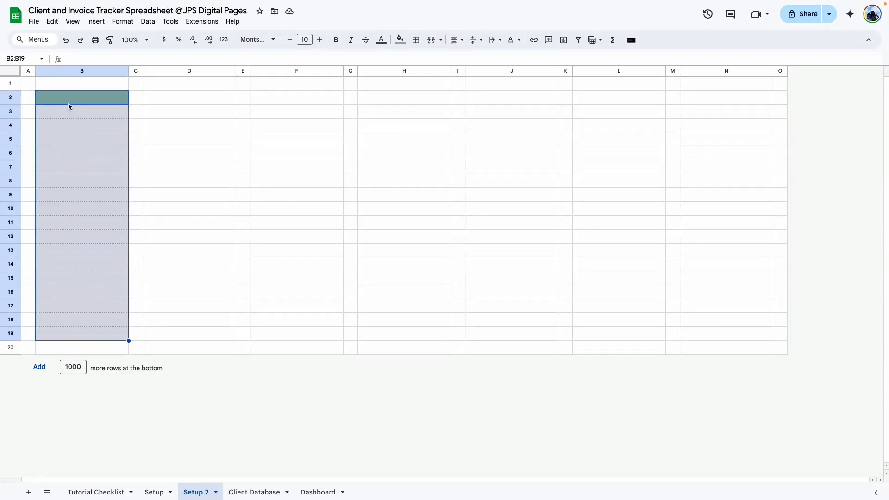
{"action": "left_click", "coordinate": [110, 41]}
{"action": "left_click_drag", "start_coordinate": [177, 100], "coordinate": [188, 334]}
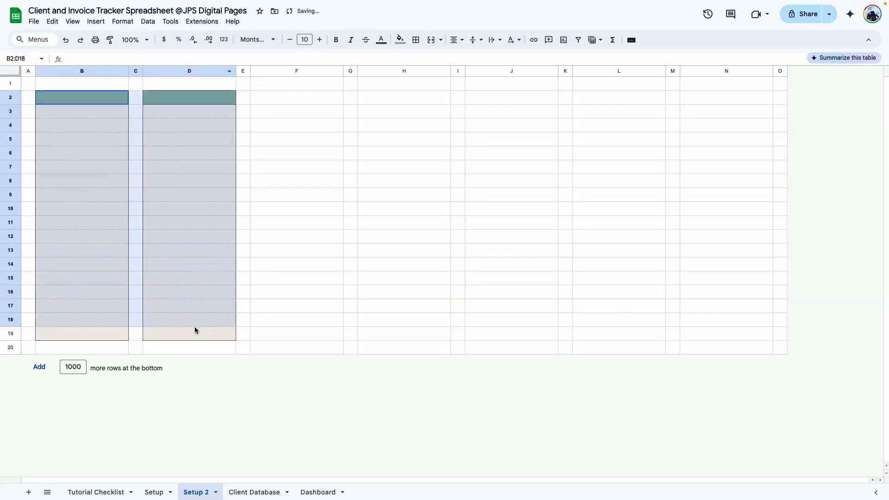
{"action": "left_click", "coordinate": [110, 40]}
{"action": "left_click", "coordinate": [253, 96]}
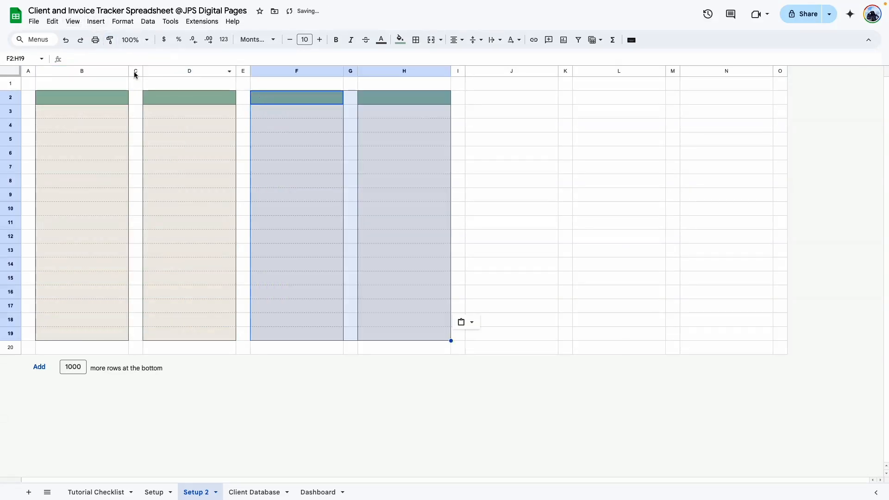
{"action": "left_click", "coordinate": [473, 95]}
{"action": "left_click", "coordinate": [475, 101]}
{"action": "mouse_move", "coordinate": [476, 101]}
{"action": "left_mouse_down"}
{"action": "mouse_move", "coordinate": [478, 323]}
{"action": "mouse_move", "coordinate": [509, 338]}
{"action": "left_mouse_up"}
{"action": "left_click", "coordinate": [109, 40]}
{"action": "left_click", "coordinate": [691, 99]}
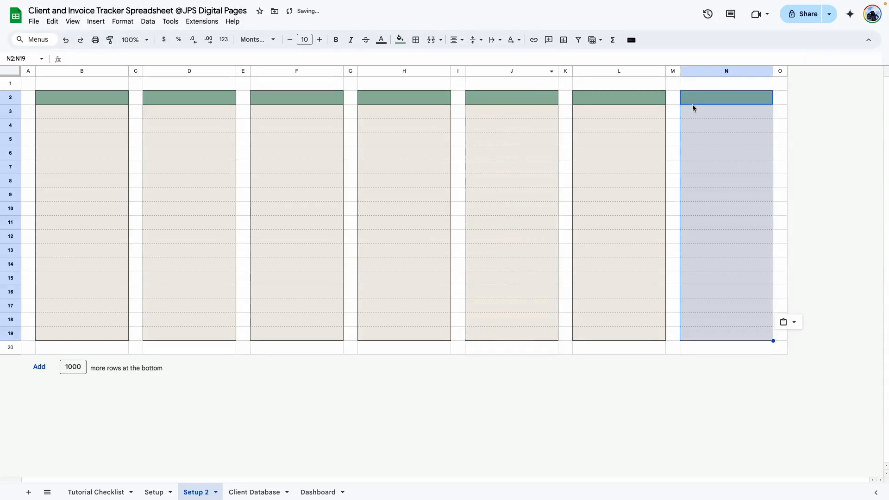
{"action": "left_click", "coordinate": [740, 222]}
{"action": "left_click", "coordinate": [780, 250]}
Step: Copy the headers and list entries from range B2:N19 of the Setup sheet into Setup 2, starting at B2
{"action": "left_click", "coordinate": [153, 492]}
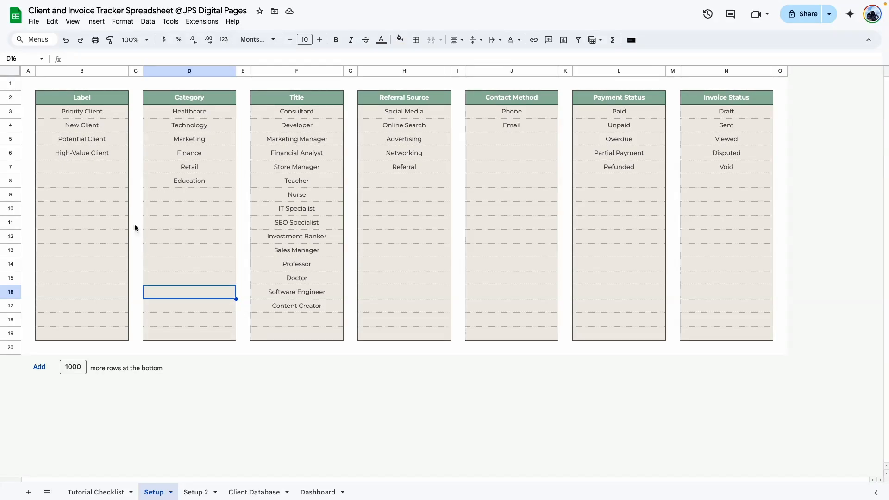
{"action": "left_click_drag", "start_coordinate": [73, 103], "coordinate": [701, 340]}
{"action": "key", "text": "ctrl+c"}
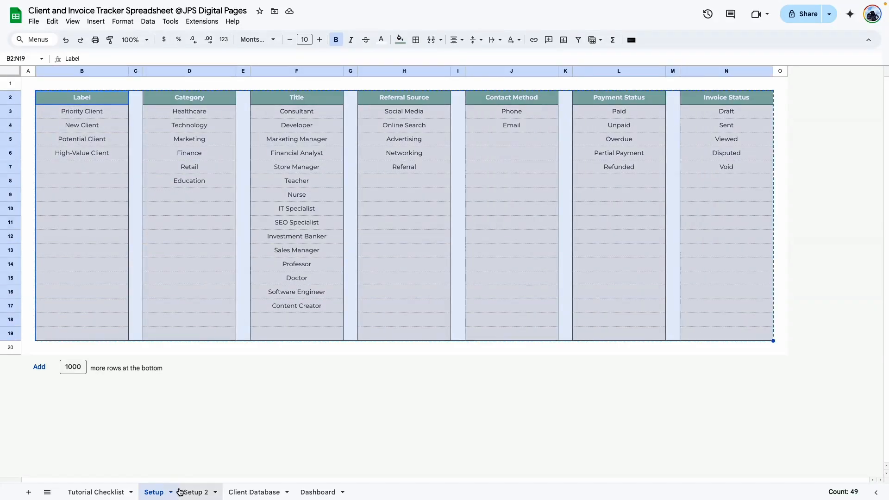
{"action": "left_click", "coordinate": [194, 492]}
{"action": "left_click", "coordinate": [60, 98]}
{"action": "key", "text": "ctrl+v"}
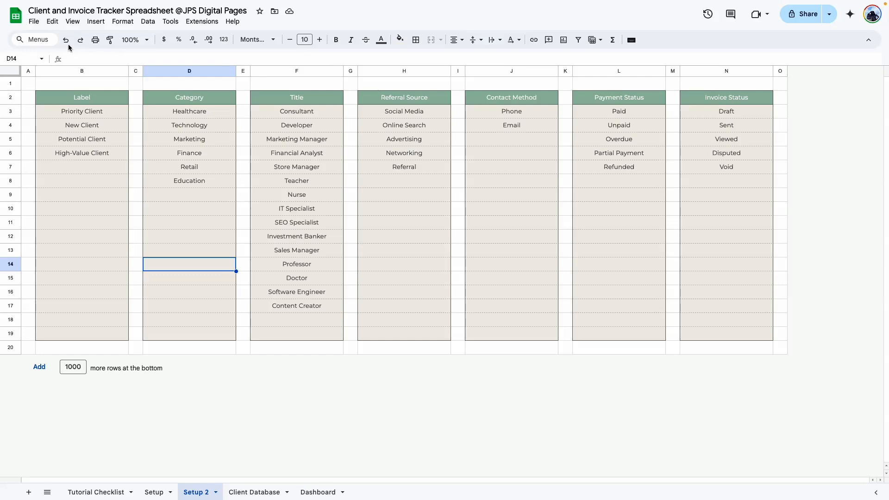
Step: Hide the gridlines on the Setup 2 sheet
{"action": "left_click", "coordinate": [72, 22]}
{"action": "mouse_move", "coordinate": [88, 36]}
{"action": "left_click", "coordinate": [239, 53]}
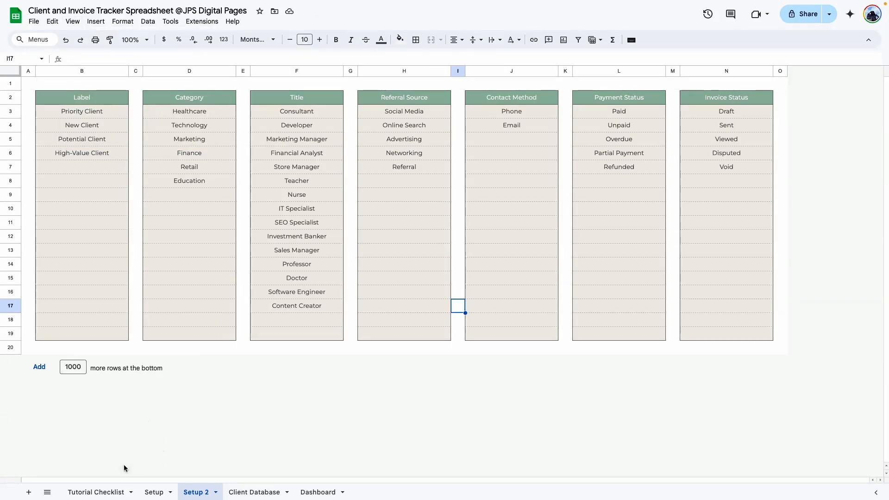
Step: Zoom the Tutorial Checklist sheet to 200% and tick off the Setup tab item
{"action": "left_click", "coordinate": [98, 491]}
{"action": "left_click", "coordinate": [135, 39]}
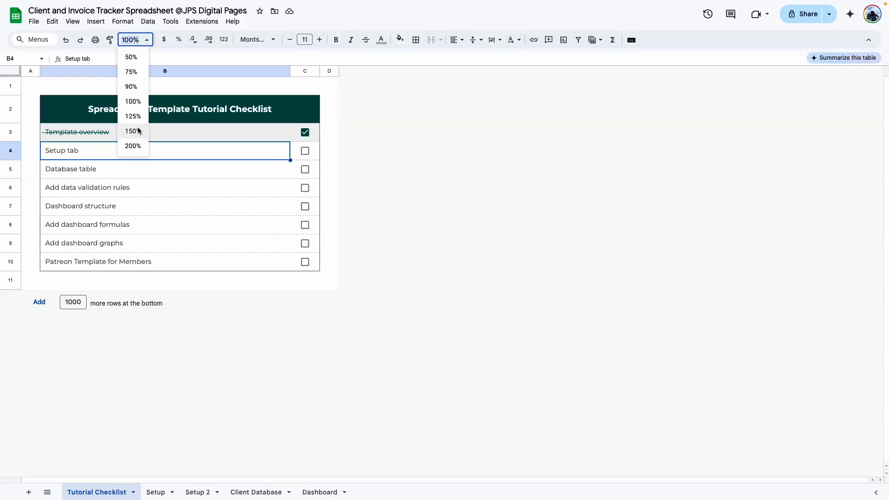
{"action": "left_click", "coordinate": [131, 145]}
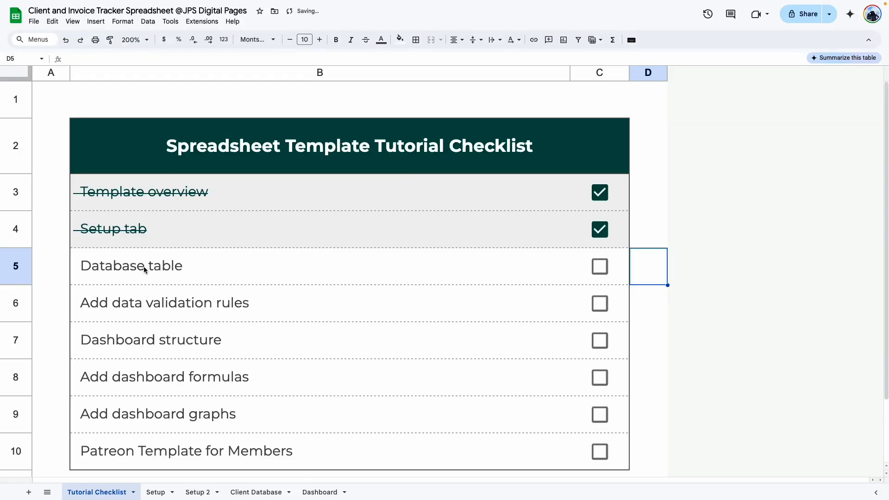
{"action": "left_click", "coordinate": [143, 265]}
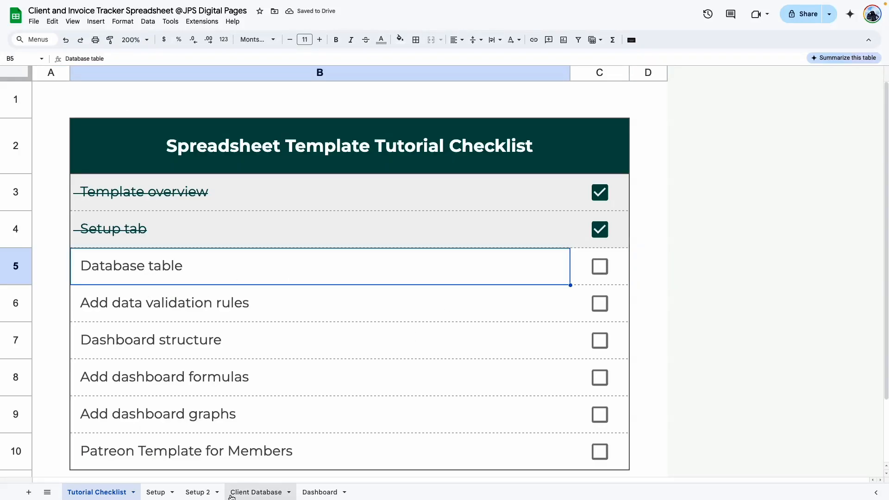
Step: Go to the Client Database sheet and return the zoom to 100%
{"action": "left_click", "coordinate": [256, 492]}
{"action": "left_click", "coordinate": [134, 39]}
{"action": "left_click", "coordinate": [131, 101]}
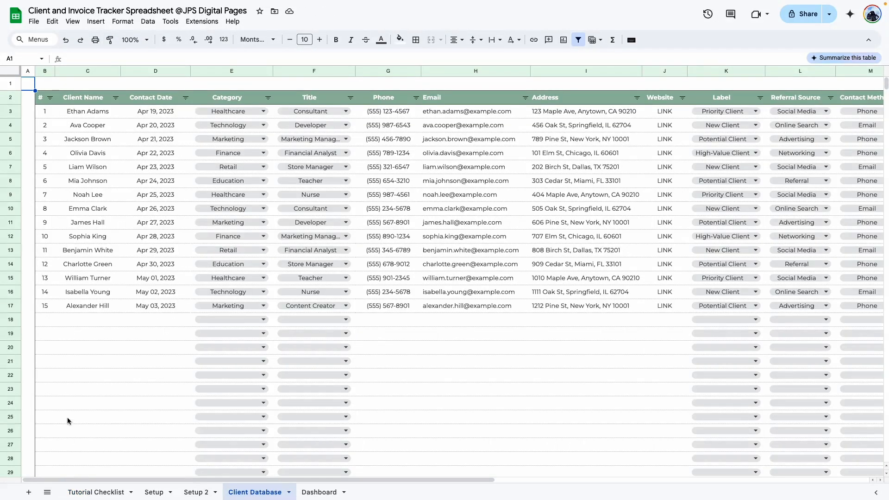
Step: Add a new sheet after Client Database and set all its cells to Montserrat, centred horizontally and vertically
{"action": "left_click", "coordinate": [28, 492]}
{"action": "left_click", "coordinate": [16, 74]}
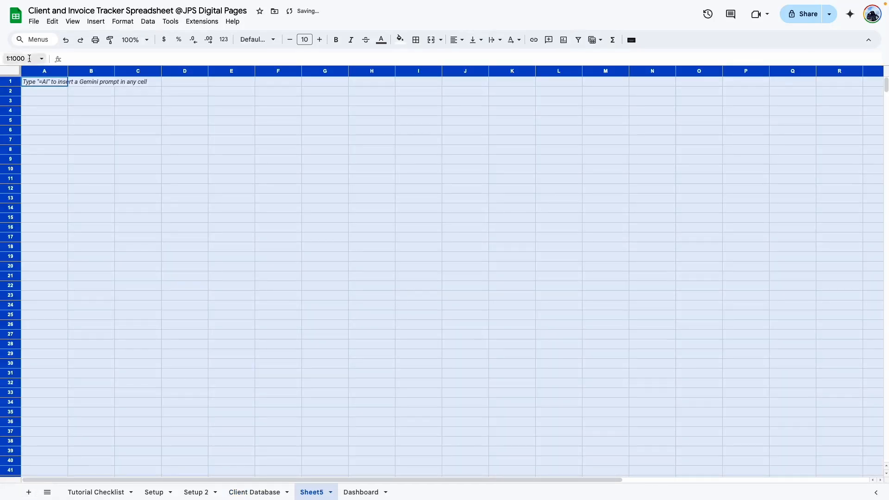
{"action": "left_click", "coordinate": [256, 40]}
{"action": "left_click", "coordinate": [268, 131]}
{"action": "left_click", "coordinate": [473, 42]}
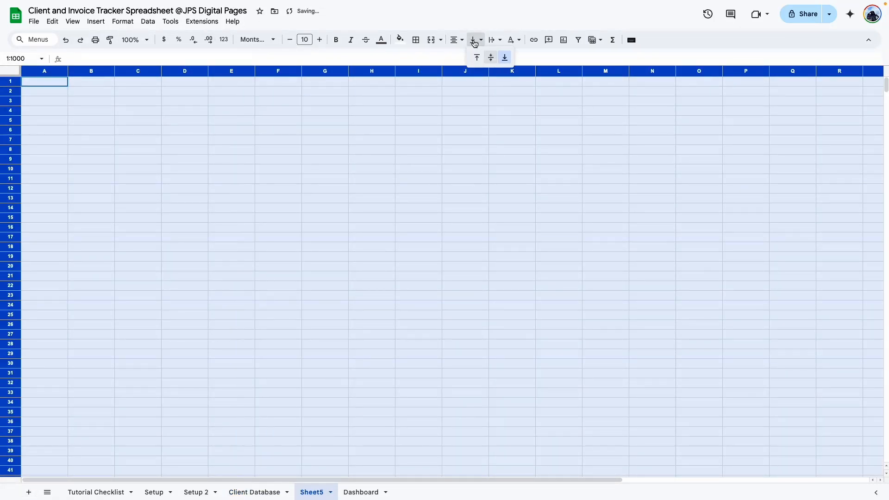
{"action": "left_click", "coordinate": [455, 42]}
{"action": "left_click", "coordinate": [471, 59]}
{"action": "left_click", "coordinate": [465, 168]}
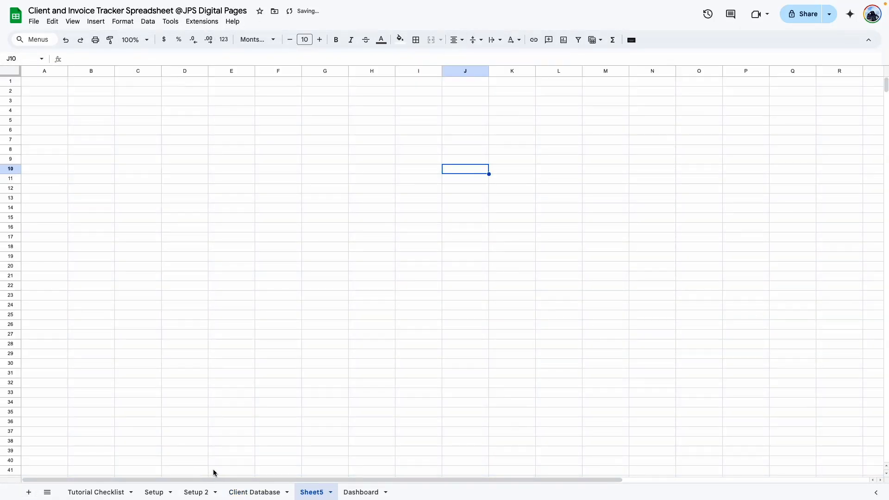
Step: Check how far the Client Database table extends, and delete columns W to Z from the new sheet to match
{"action": "left_click", "coordinate": [254, 492]}
{"action": "scroll", "coordinate": [507, 471], "scroll_direction": "right", "scroll_amount": 5}
{"action": "scroll", "coordinate": [507, 471], "scroll_direction": "right", "scroll_amount": 3}
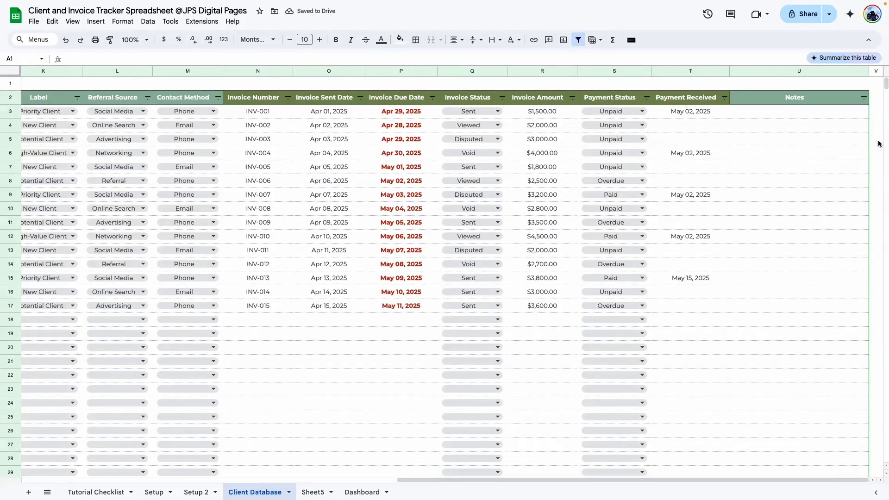
{"action": "scroll", "coordinate": [207, 469], "scroll_direction": "down", "scroll_amount": 12}
{"action": "scroll", "coordinate": [207, 469], "scroll_direction": "left", "scroll_amount": 8}
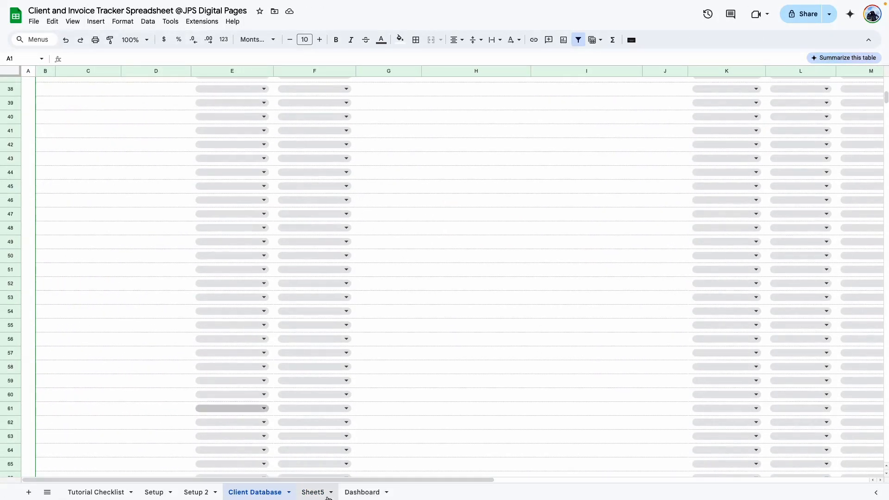
{"action": "left_click", "coordinate": [328, 498]}
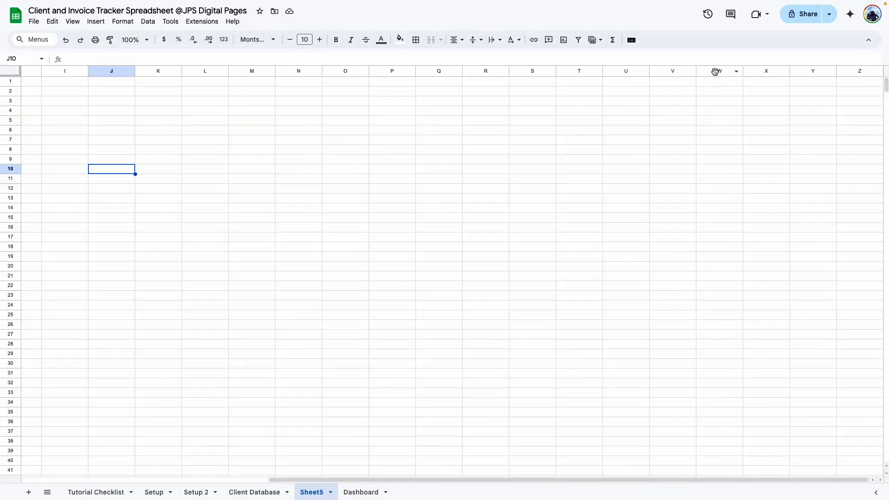
{"action": "scroll", "coordinate": [556, 278], "scroll_direction": "left", "scroll_amount": 10}
Step: Set the height of all rows on the new sheet to 30 pixels
{"action": "left_click", "coordinate": [12, 81]}
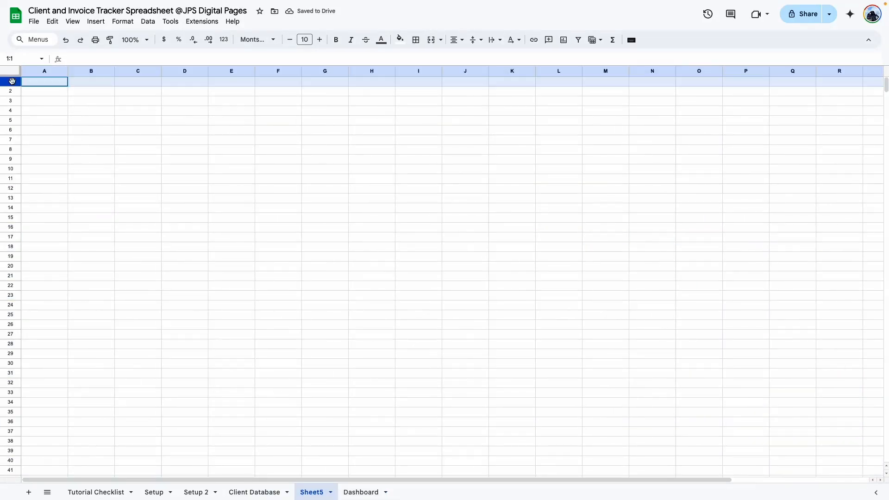
{"action": "key", "text": "ctrl+shift+Down"}
{"action": "right_click", "coordinate": [12, 111]}
{"action": "left_click", "coordinate": [61, 264]}
{"action": "double_click", "coordinate": [425, 242]}
{"action": "type", "text": "30"}
{"action": "key", "text": "Return"}
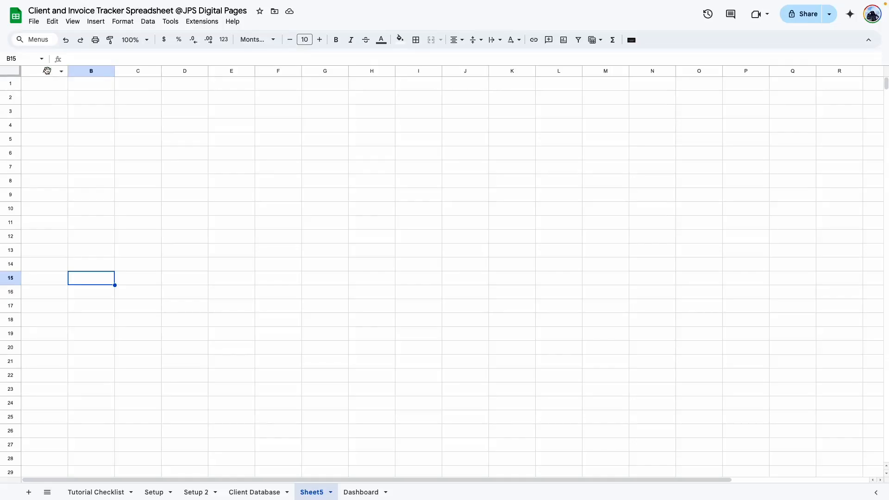
Step: Narrow the outer columns A and V of the new sheet to equal margins, as on the Client Database sheet
{"action": "left_click", "coordinate": [48, 71]}
{"action": "scroll", "coordinate": [444, 278], "scroll_direction": "right", "scroll_amount": 4}
{"action": "left_click", "coordinate": [851, 71]}
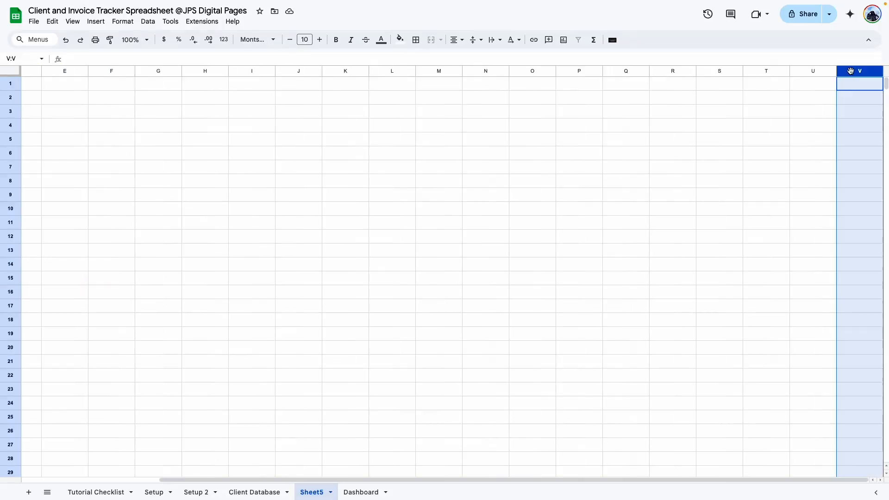
{"action": "right_click", "coordinate": [851, 71]}
{"action": "left_click", "coordinate": [762, 124]}
{"action": "left_click", "coordinate": [457, 294]}
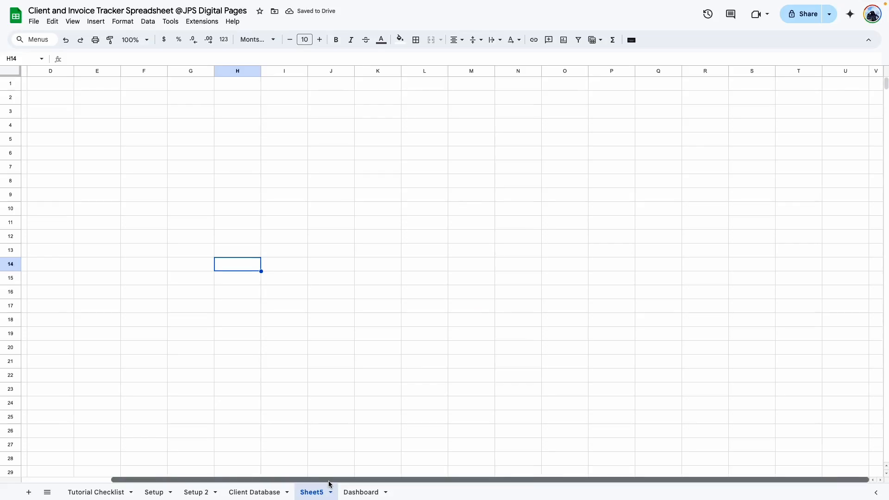
Step: Put an outer border around header range B2:U2 on the new sheet
{"action": "left_click_drag", "start_coordinate": [40, 99], "coordinate": [847, 101]}
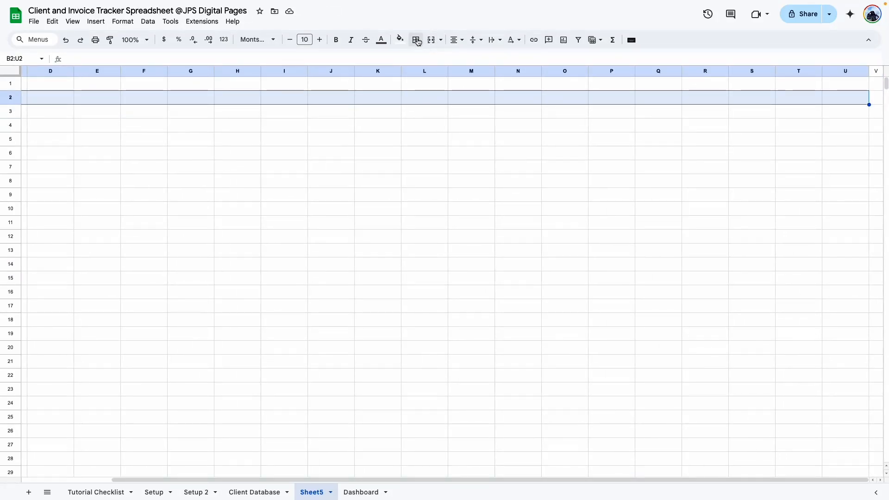
{"action": "left_click_drag", "start_coordinate": [519, 479], "coordinate": [430, 470]}
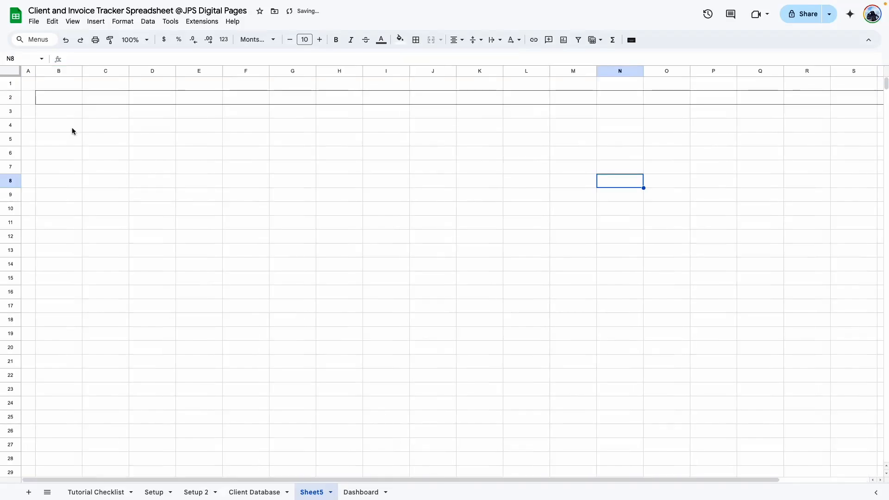
Step: Put an outer border around the table body range B3:U1000 on the new sheet
{"action": "left_click_drag", "start_coordinate": [59, 113], "coordinate": [843, 216]}
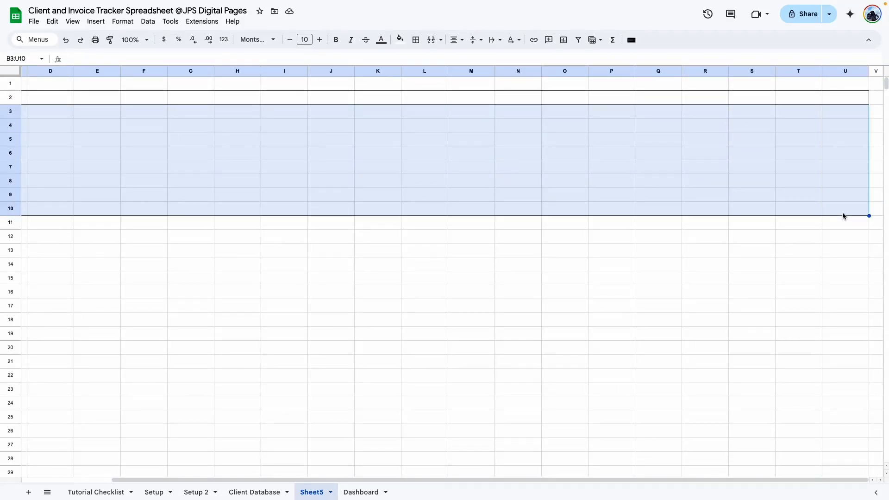
{"action": "key", "text": "ctrl+shift+Down"}
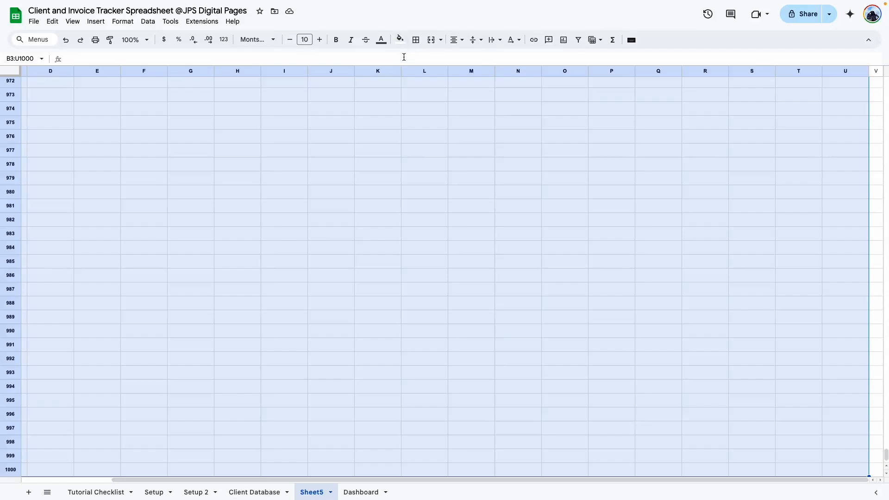
{"action": "left_click", "coordinate": [415, 39]}
{"action": "left_click", "coordinate": [484, 62]}
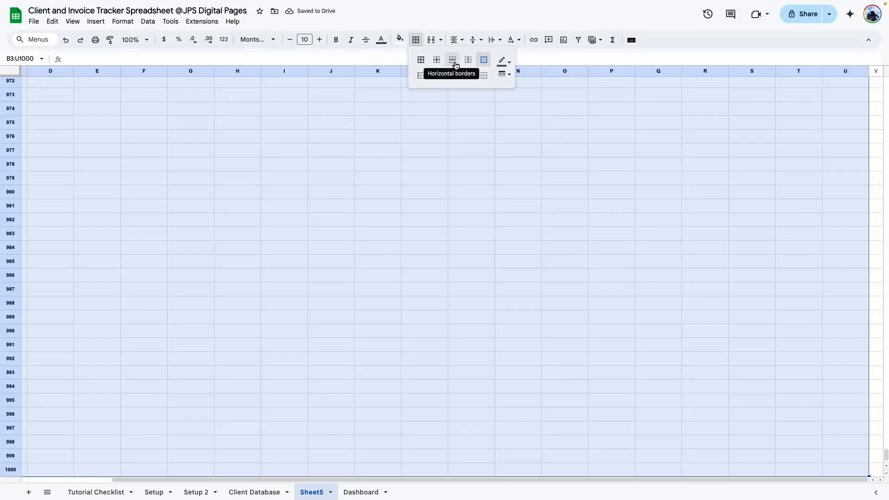
Step: Add gray dotted horizontal borders between the rows of range B3:U1000
{"action": "left_click", "coordinate": [455, 66]}
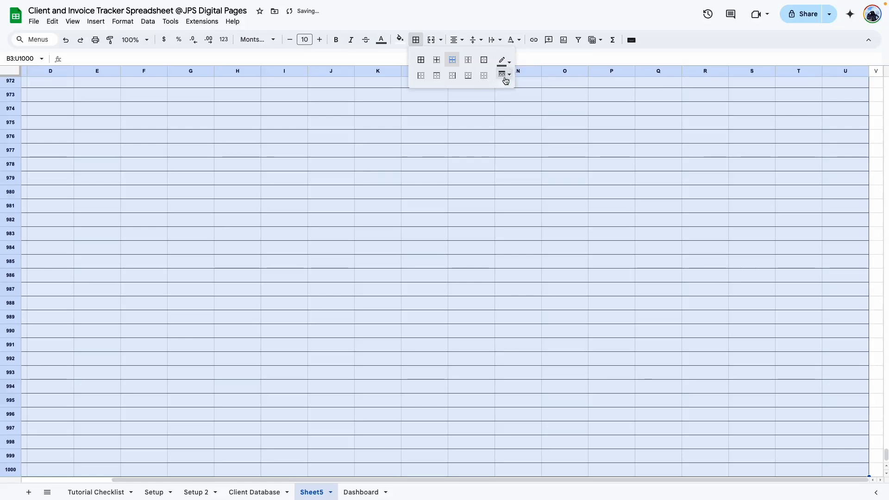
{"action": "left_click", "coordinate": [503, 61]}
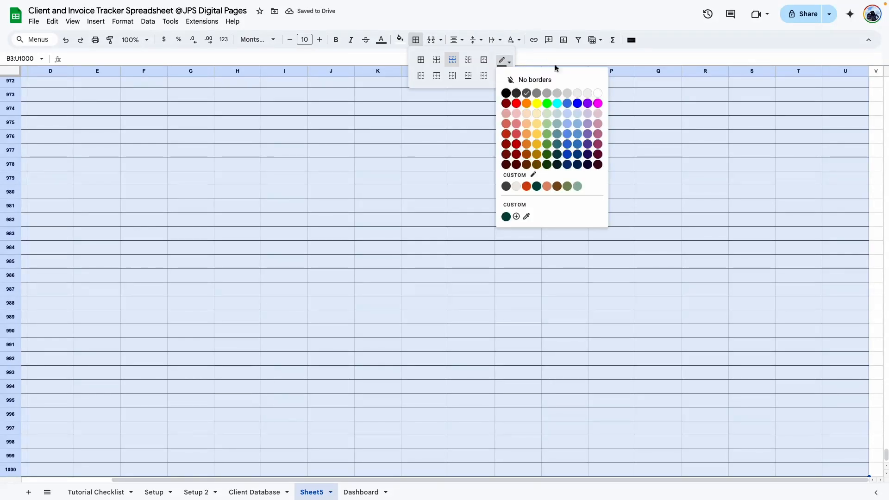
{"action": "left_click", "coordinate": [547, 97]}
{"action": "left_click", "coordinate": [505, 74]}
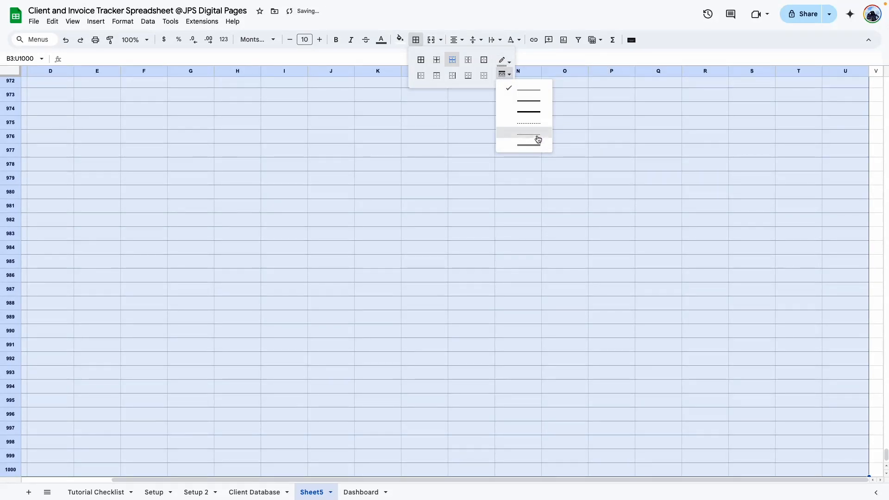
{"action": "left_click", "coordinate": [535, 141]}
{"action": "left_click", "coordinate": [454, 111]}
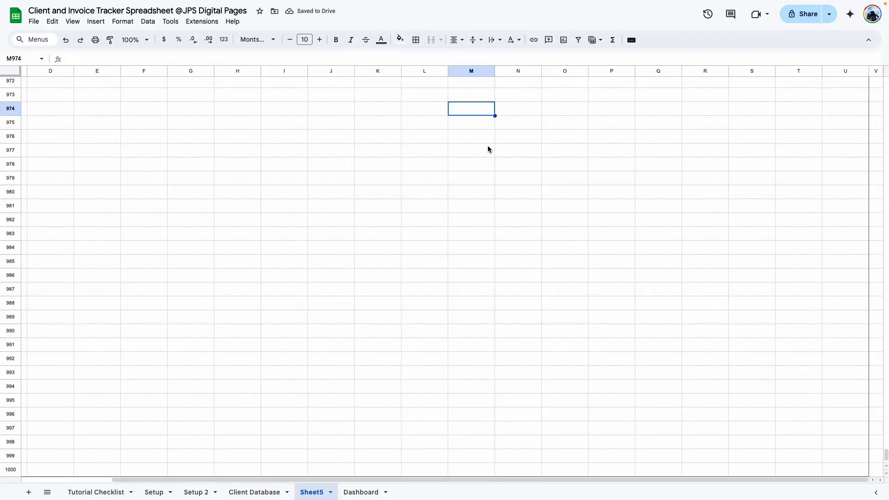
Step: Fill header range B2:U2 on the new sheet with the muted green color
{"action": "key", "text": "super+shift+Up"}
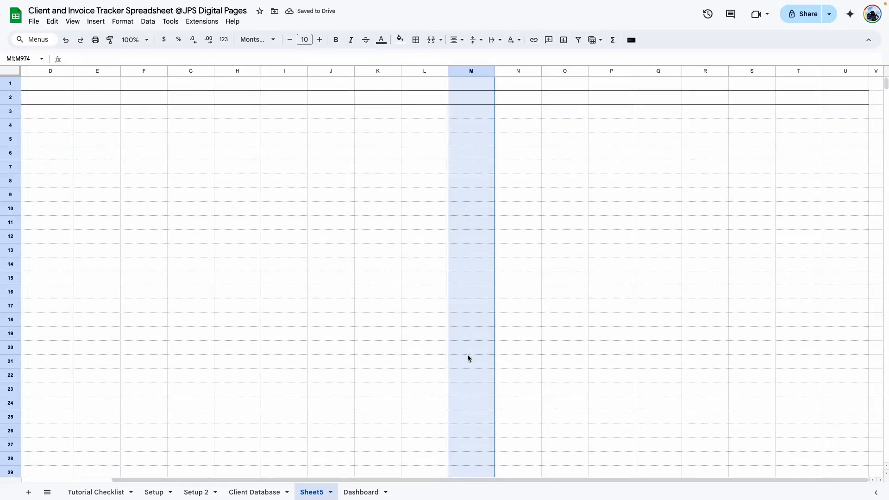
{"action": "scroll", "coordinate": [475, 316], "scroll_direction": "left", "scroll_amount": 2}
{"action": "left_click", "coordinate": [204, 290]}
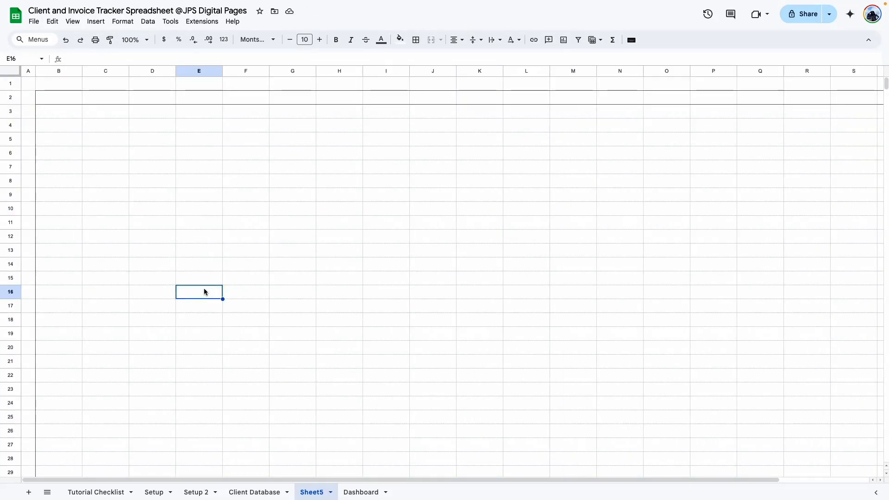
{"action": "left_click", "coordinate": [81, 97]}
{"action": "left_click_drag", "start_coordinate": [82, 99], "coordinate": [847, 109]}
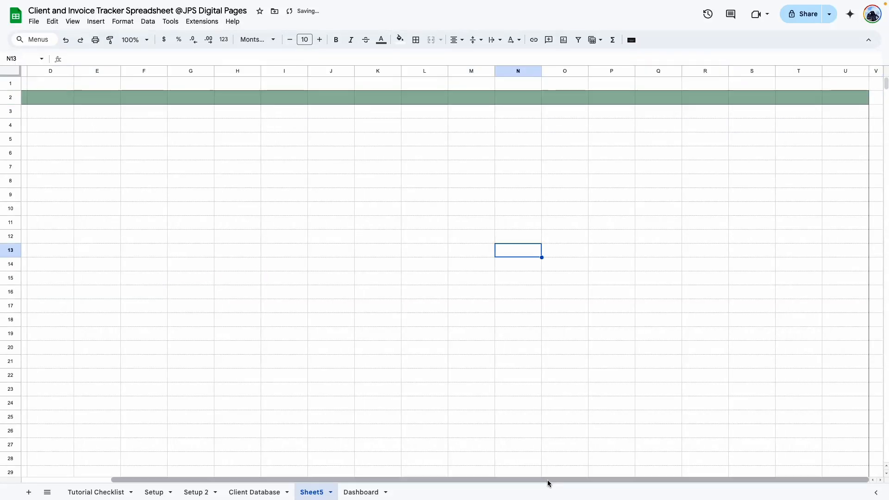
{"action": "left_click_drag", "start_coordinate": [548, 480], "coordinate": [457, 480]}
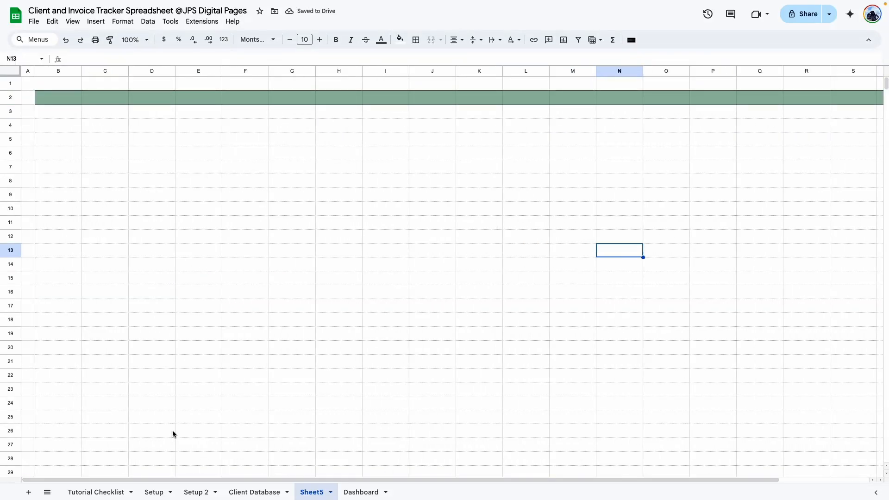
Step: Rename the new sheet as Client Database 2
{"action": "double_click", "coordinate": [309, 493]}
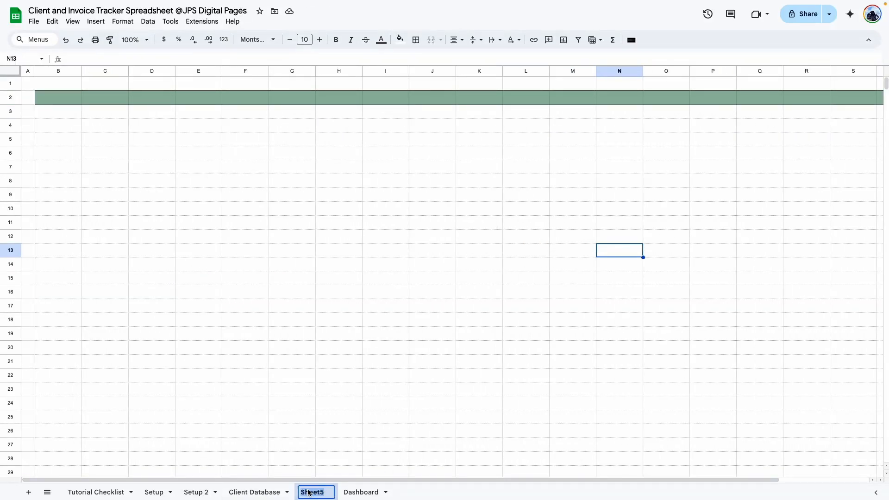
{"action": "type", "text": "Client Database 2"}
{"action": "key", "text": "Return"}
Step: Copy the header titles in B2:U2 of the Client Database sheet into the header row of Client Database 2
{"action": "left_click", "coordinate": [255, 492]}
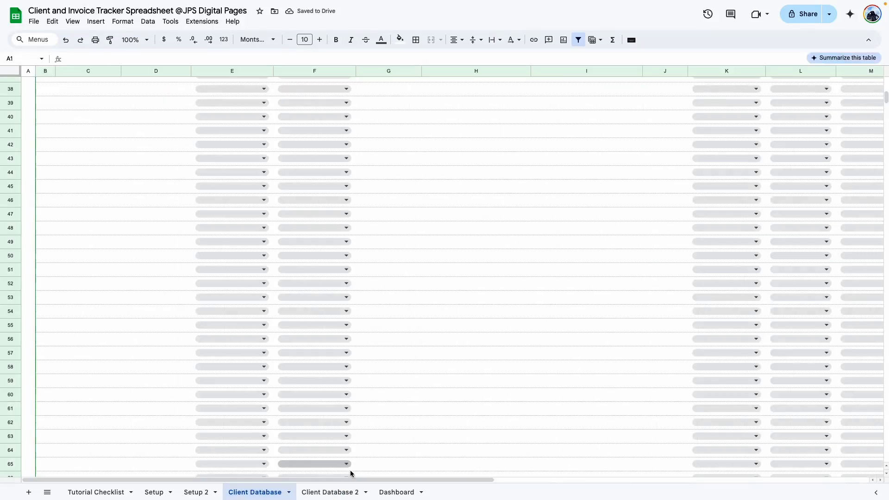
{"action": "left_click", "coordinate": [398, 400]}
{"action": "left_click_drag", "start_coordinate": [45, 97], "coordinate": [808, 99]}
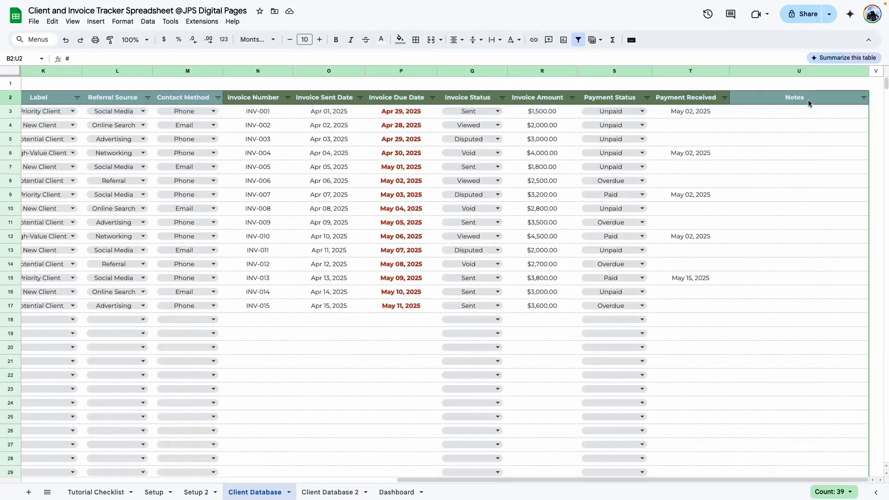
{"action": "key", "text": "super+c"}
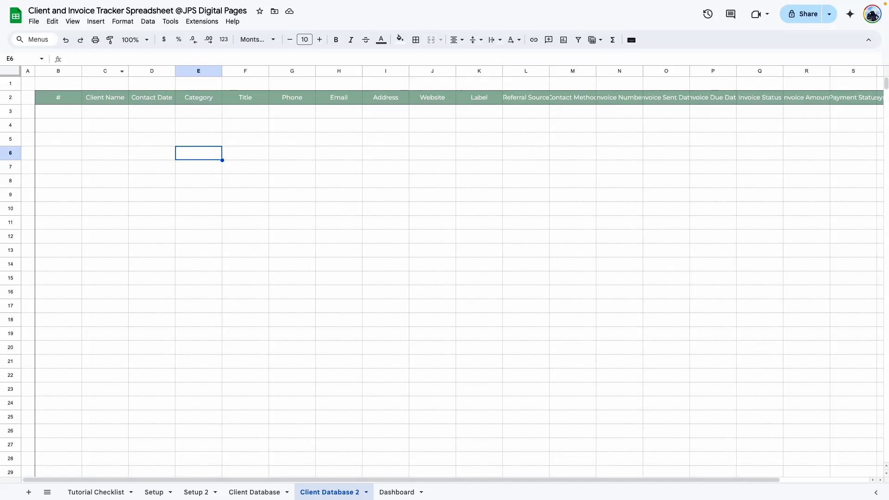
Step: Narrow the # column and widen the Client Name and Contact Date columns on Client Database 2
{"action": "left_click_drag", "start_coordinate": [82, 70], "coordinate": [53, 71]}
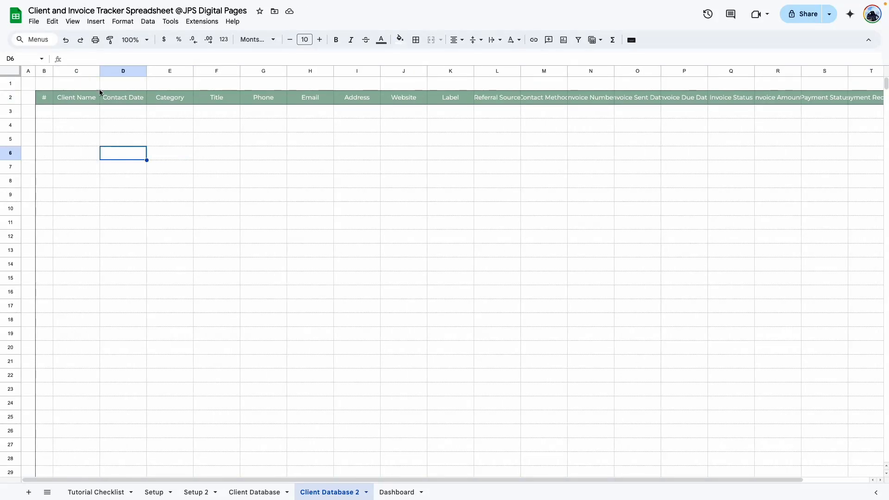
{"action": "left_click_drag", "start_coordinate": [100, 70], "coordinate": [143, 70]}
{"action": "left_click", "coordinate": [124, 151]}
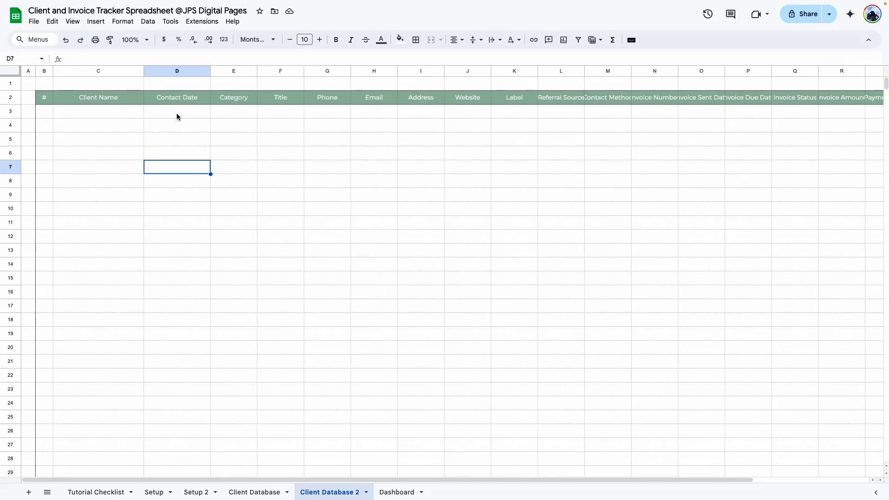
Step: Add a data validation rule to the Contact Date column, applied to range 'Client Database 2'!D3:D
{"action": "left_click", "coordinate": [176, 114]}
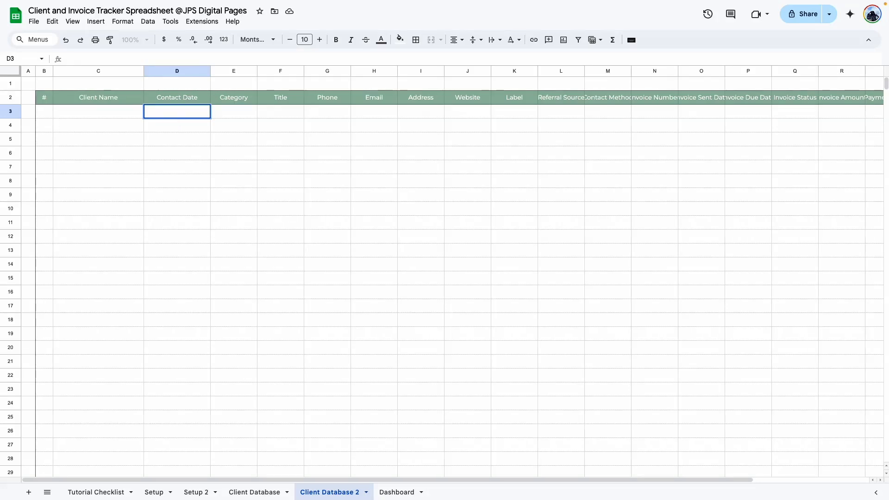
{"action": "left_click", "coordinate": [177, 158]}
{"action": "left_click", "coordinate": [186, 117]}
{"action": "left_click_drag", "start_coordinate": [186, 117], "coordinate": [180, 366]}
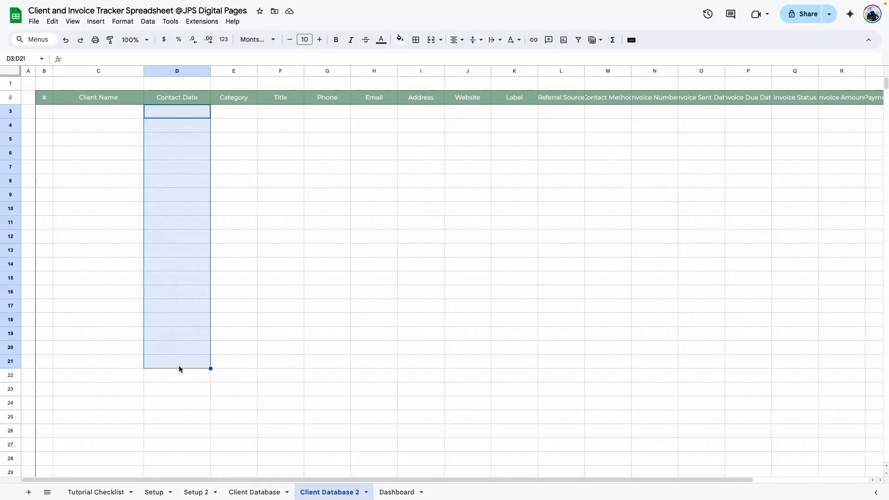
{"action": "left_click", "coordinate": [236, 288]}
{"action": "left_click", "coordinate": [221, 195]}
{"action": "left_click", "coordinate": [197, 115]}
{"action": "left_click_drag", "start_coordinate": [197, 115], "coordinate": [195, 222]}
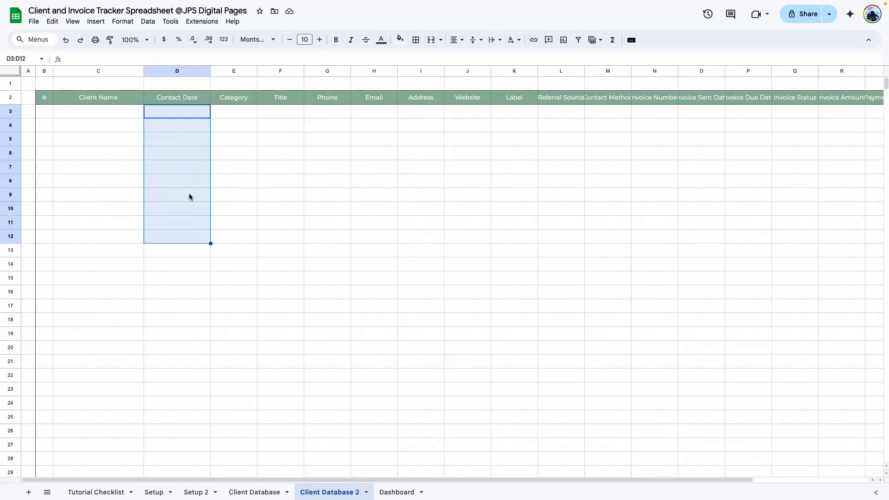
{"action": "left_click", "coordinate": [148, 21]}
{"action": "left_click", "coordinate": [194, 224]}
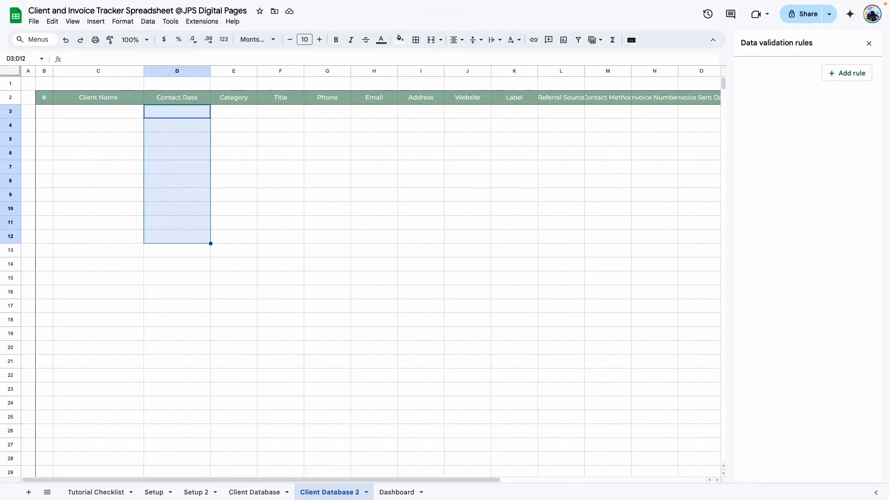
{"action": "left_click", "coordinate": [847, 72]}
{"action": "left_click", "coordinate": [829, 95]}
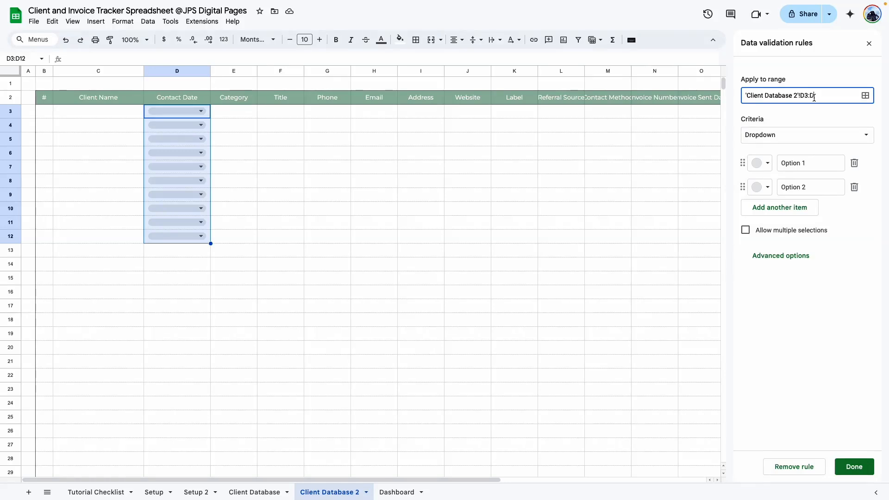
Step: Set the rule's criteria to Is valid date, rejecting invalid input and showing help text for a selected cell
{"action": "left_click", "coordinate": [783, 146]}
{"action": "left_click", "coordinate": [784, 142]}
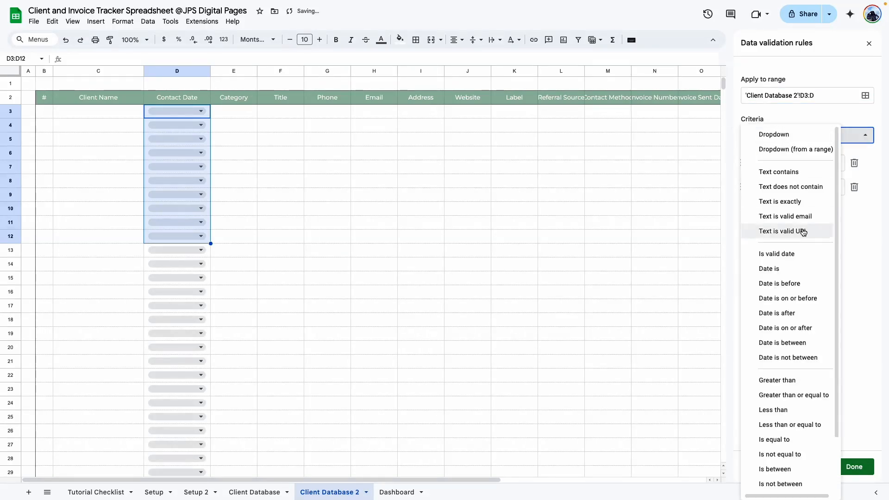
{"action": "left_click", "coordinate": [794, 254]}
{"action": "left_click", "coordinate": [782, 239]}
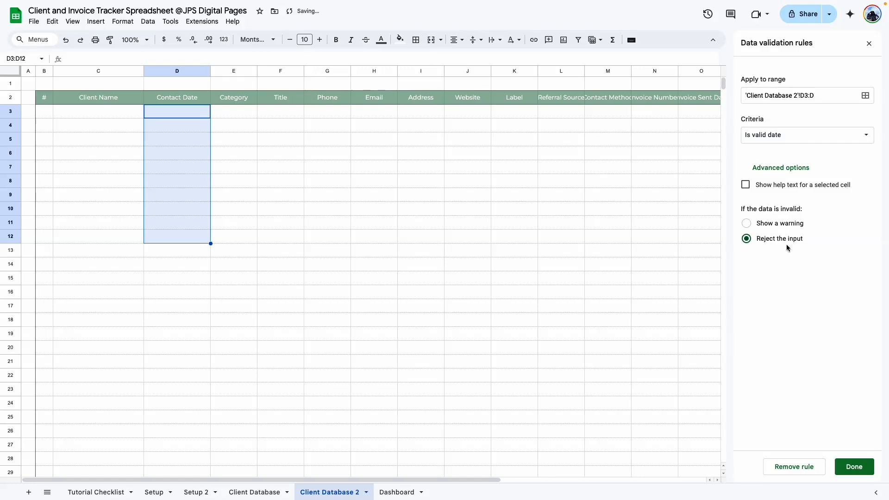
{"action": "left_click", "coordinate": [744, 186]}
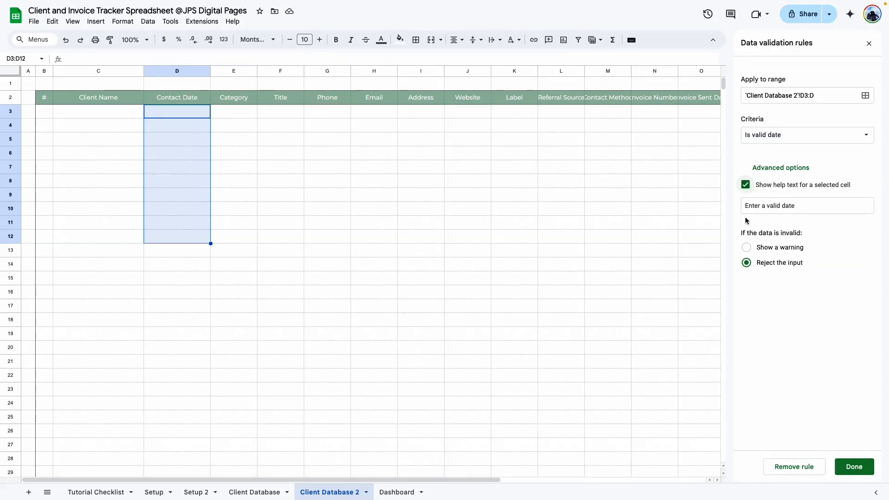
{"action": "left_click", "coordinate": [854, 466]}
Step: Test the date picker by choosing 5/7/2025 in D3, 5/21/2025 in D5 and 5/23/2025 in D10
{"action": "double_click", "coordinate": [181, 113]}
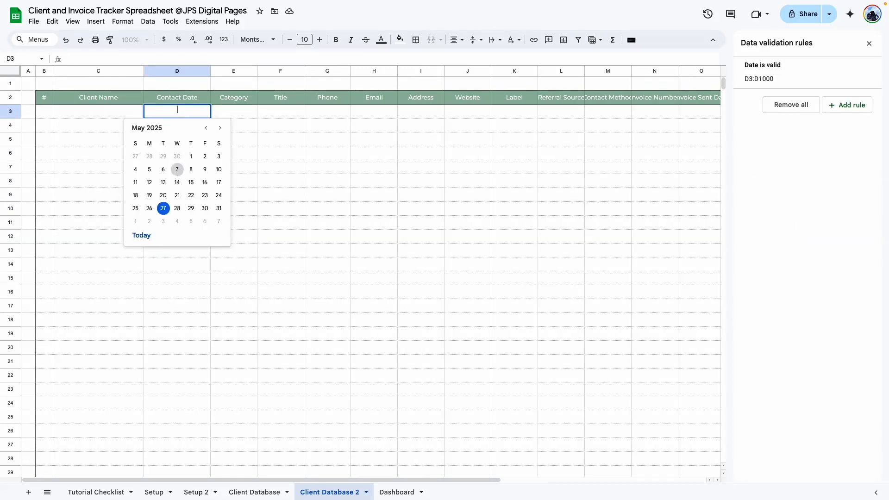
{"action": "left_click", "coordinate": [177, 169]}
{"action": "double_click", "coordinate": [176, 139]}
{"action": "left_click", "coordinate": [177, 222]}
{"action": "double_click", "coordinate": [186, 209]}
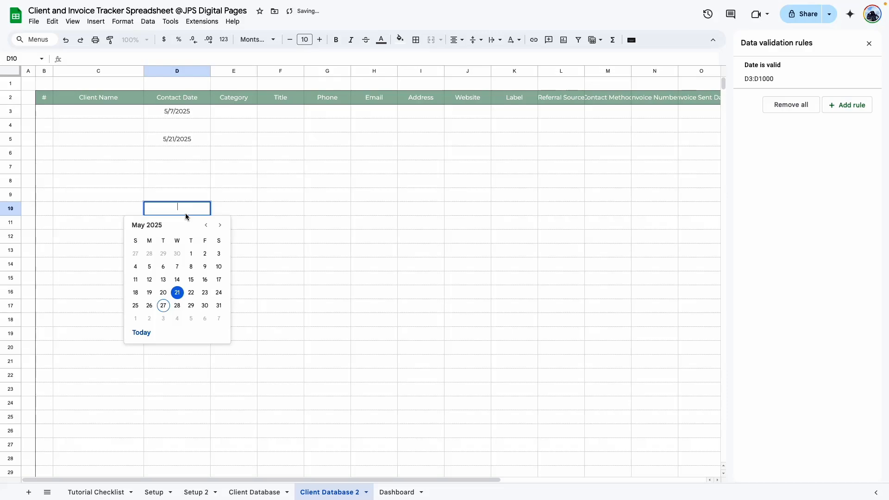
{"action": "left_click", "coordinate": [204, 292]}
{"action": "left_click", "coordinate": [280, 181]}
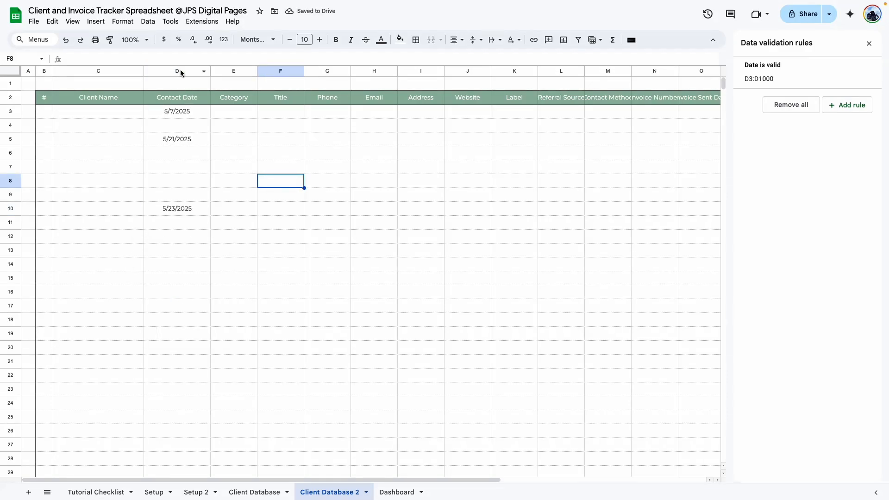
Step: Apply the custom date format with abbreviated month, two-digit day and four-digit year (Aug 05, 1930) to column D
{"action": "left_click", "coordinate": [181, 71]}
{"action": "left_click", "coordinate": [123, 21]}
{"action": "mouse_move", "coordinate": [139, 60]}
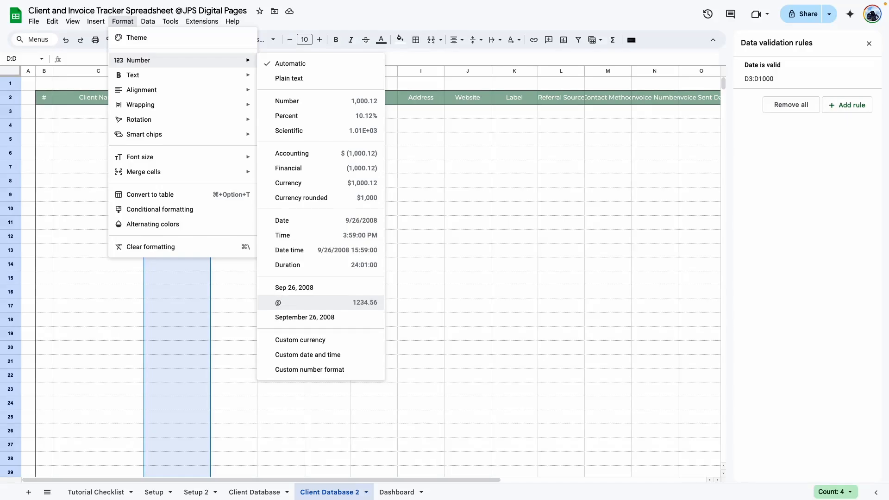
{"action": "left_click", "coordinate": [307, 355]}
{"action": "scroll", "coordinate": [407, 224], "scroll_direction": "down", "scroll_amount": 5}
{"action": "scroll", "coordinate": [406, 224], "scroll_direction": "up", "scroll_amount": 5}
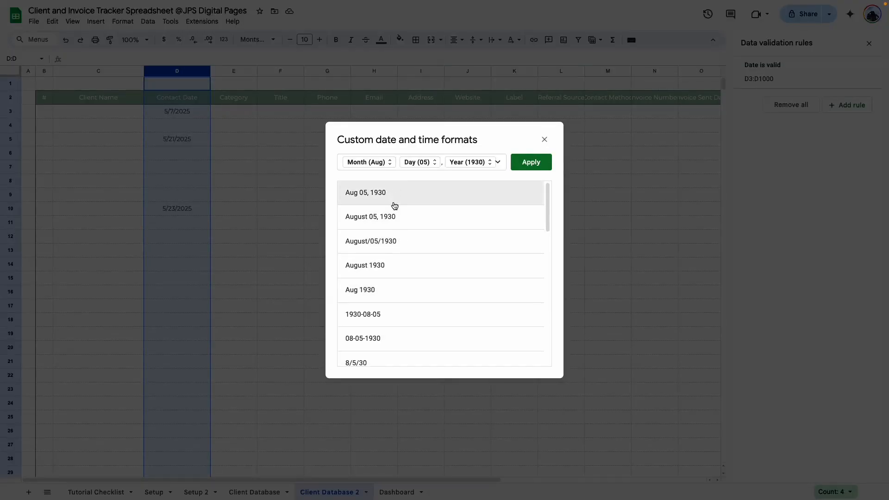
{"action": "scroll", "coordinate": [387, 272], "scroll_direction": "down", "scroll_amount": 10}
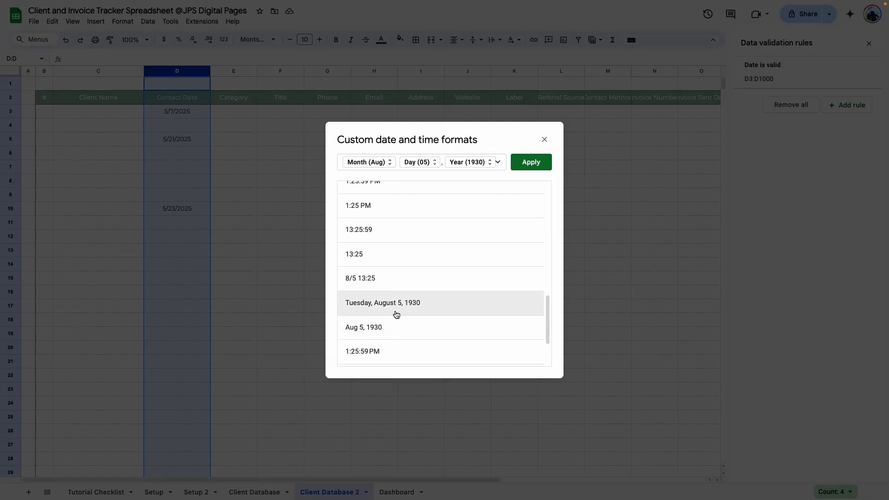
{"action": "scroll", "coordinate": [379, 255], "scroll_direction": "up", "scroll_amount": 8}
{"action": "scroll", "coordinate": [394, 236], "scroll_direction": "down", "scroll_amount": 4}
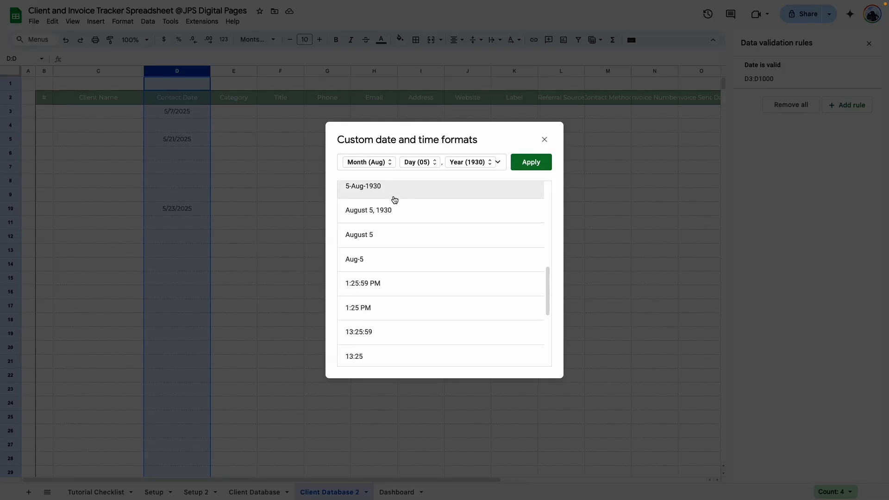
{"action": "scroll", "coordinate": [394, 241], "scroll_direction": "up", "scroll_amount": 8}
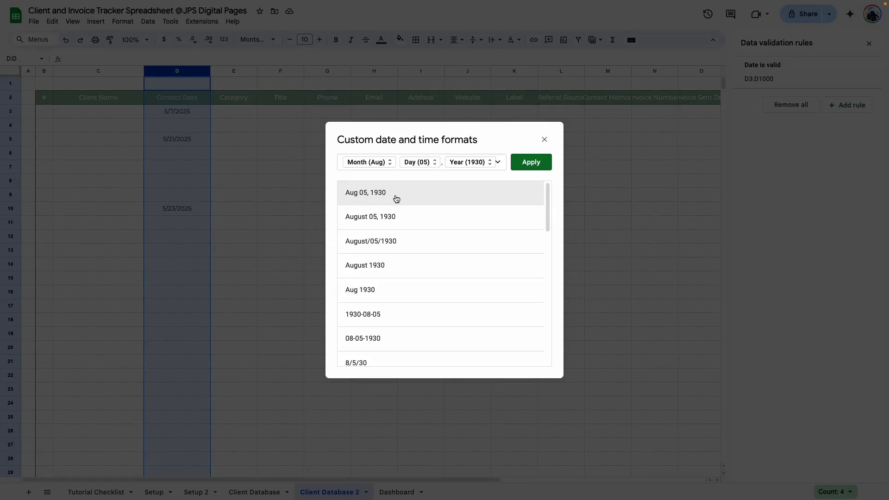
{"action": "left_click", "coordinate": [531, 162]}
{"action": "left_click", "coordinate": [288, 219]}
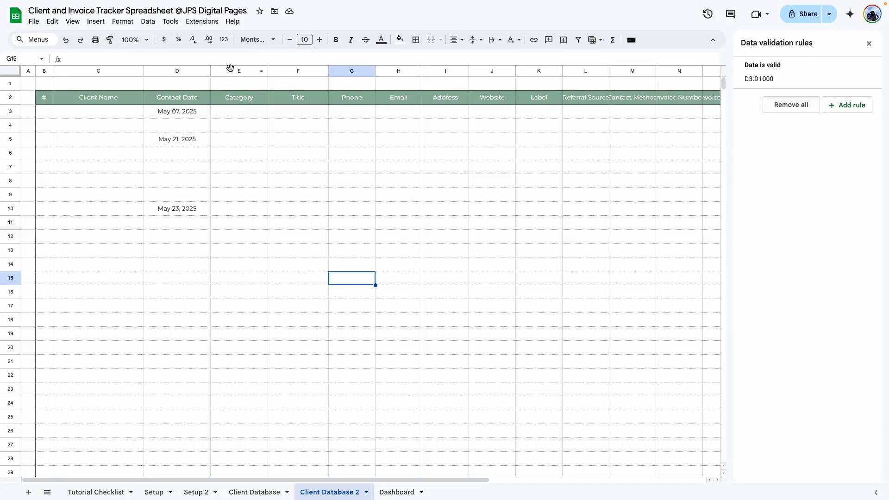
Step: Widen the Category and Title columns on Client Database 2 to equal widths
{"action": "left_click_drag", "start_coordinate": [230, 71], "coordinate": [379, 159]}
{"action": "left_click", "coordinate": [381, 157]}
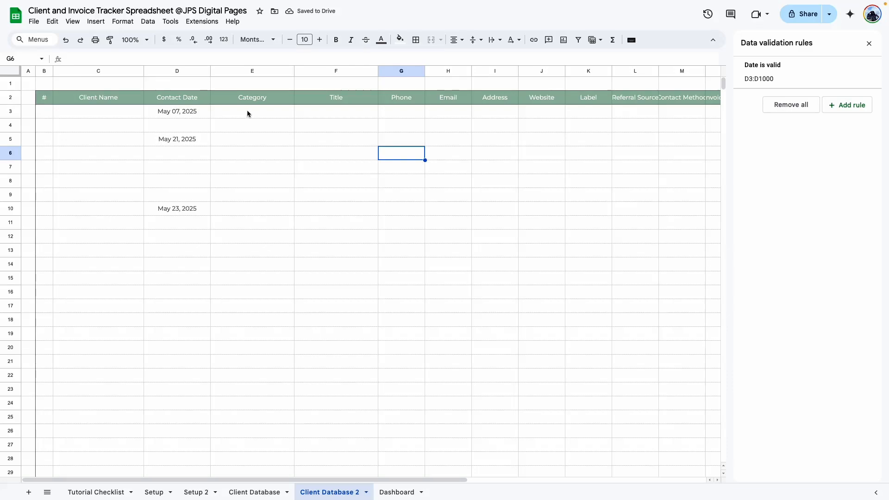
Step: Add a data validation rule for the Category column from E3 down with the criteria Dropdown (from a range)
{"action": "left_click_drag", "start_coordinate": [248, 113], "coordinate": [252, 222]}
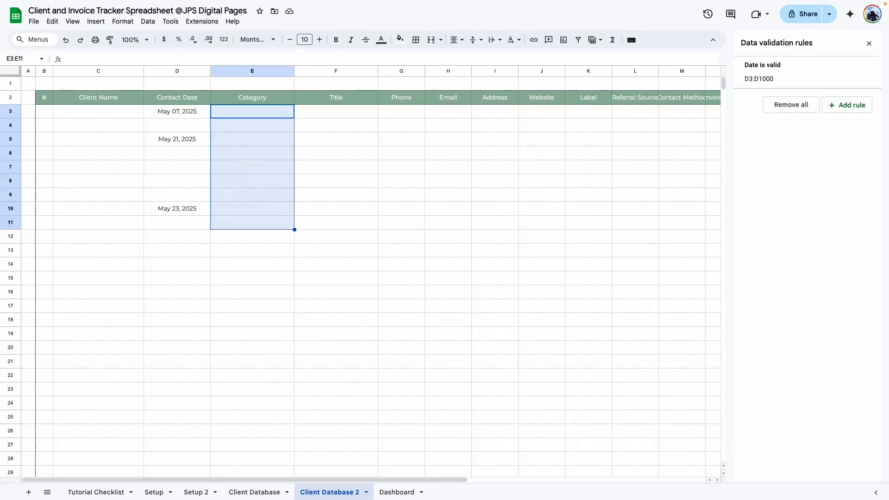
{"action": "left_click", "coordinate": [856, 106]}
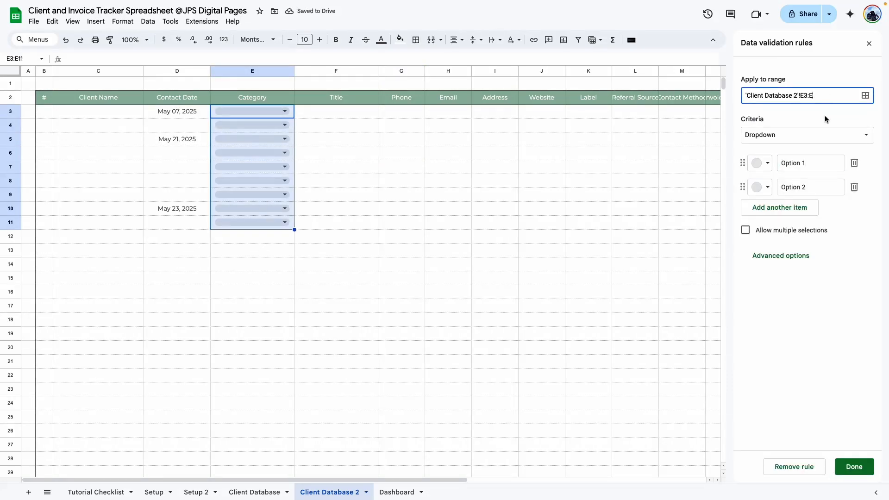
{"action": "left_click", "coordinate": [796, 139]}
{"action": "left_click", "coordinate": [795, 149]}
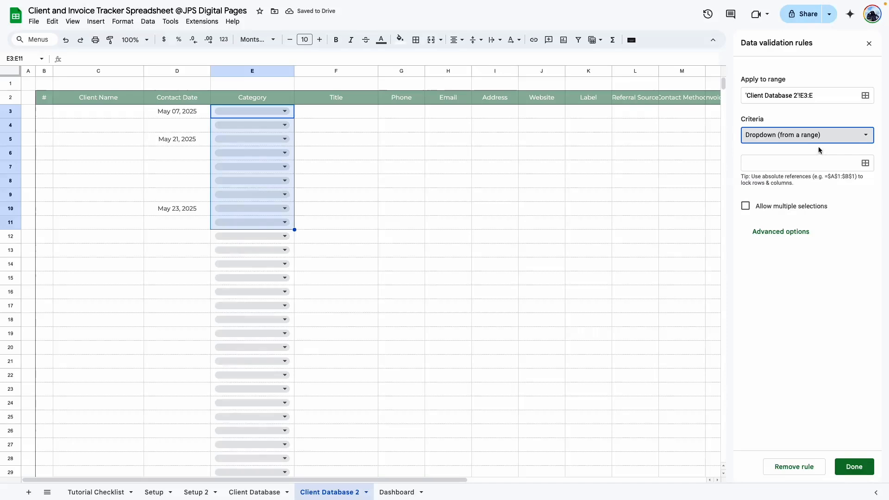
Step: Use 'Setup 2'!D3:D19 as the Category dropdown's source, review the advanced options and save the rule
{"action": "left_click", "coordinate": [865, 163]}
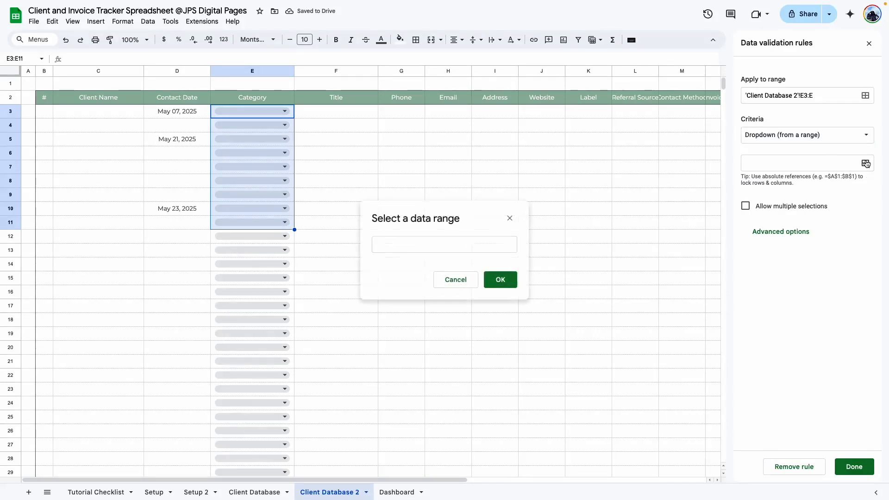
{"action": "left_click", "coordinate": [195, 492]}
{"action": "left_click_drag", "start_coordinate": [190, 111], "coordinate": [214, 339]}
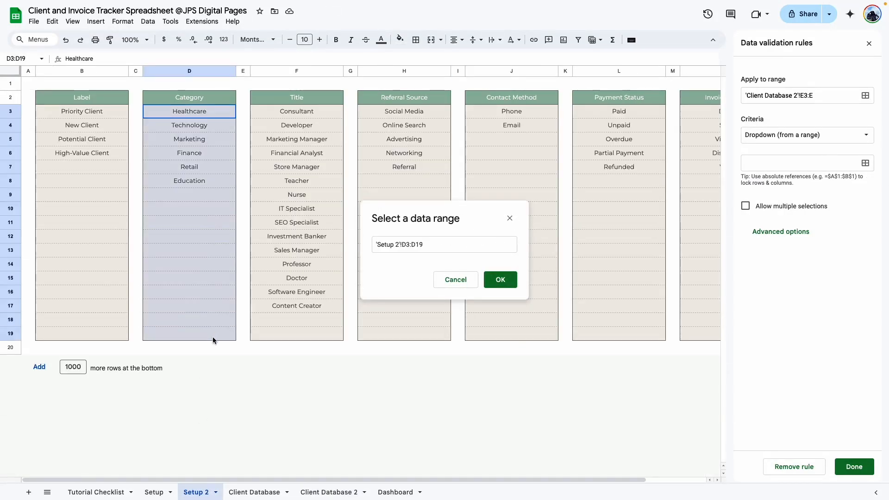
{"action": "left_click", "coordinate": [500, 279]}
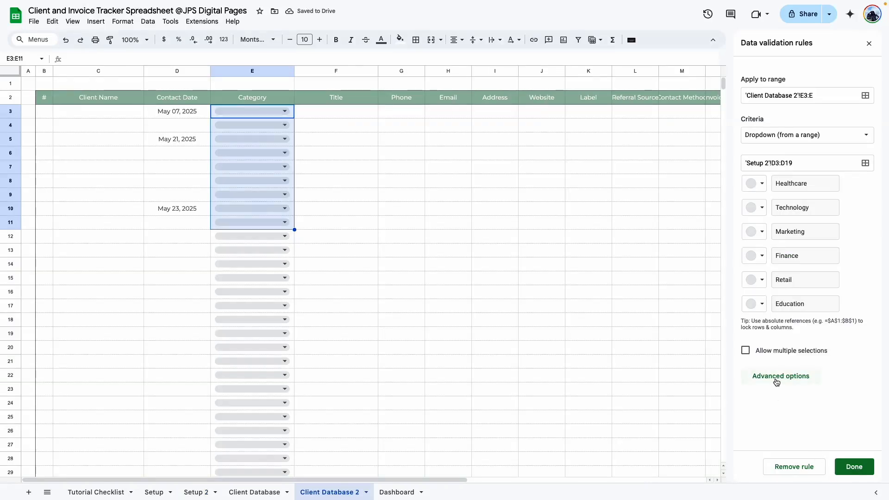
{"action": "left_click", "coordinate": [777, 382]}
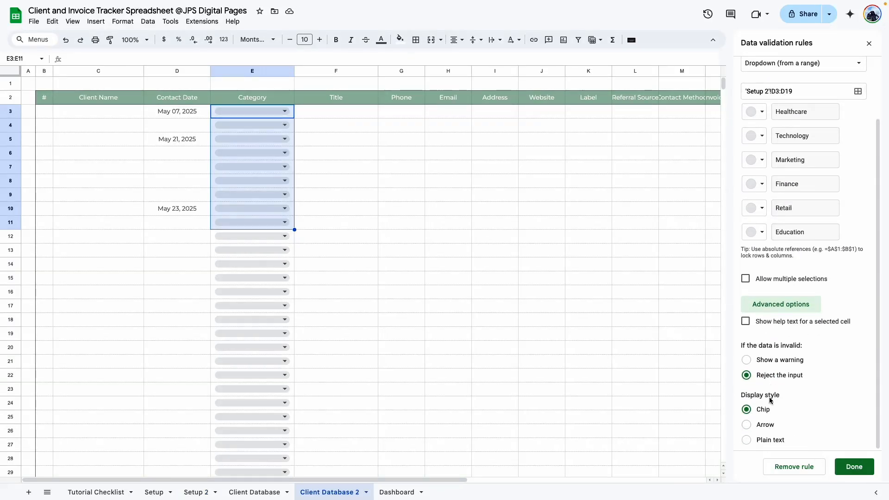
{"action": "left_click", "coordinate": [854, 467]}
Step: Create a dropdown-from-range rule for the Title column from F3 down, sourced from F3:F19 on Setup 2
{"action": "left_click_drag", "start_coordinate": [335, 108], "coordinate": [340, 238]}
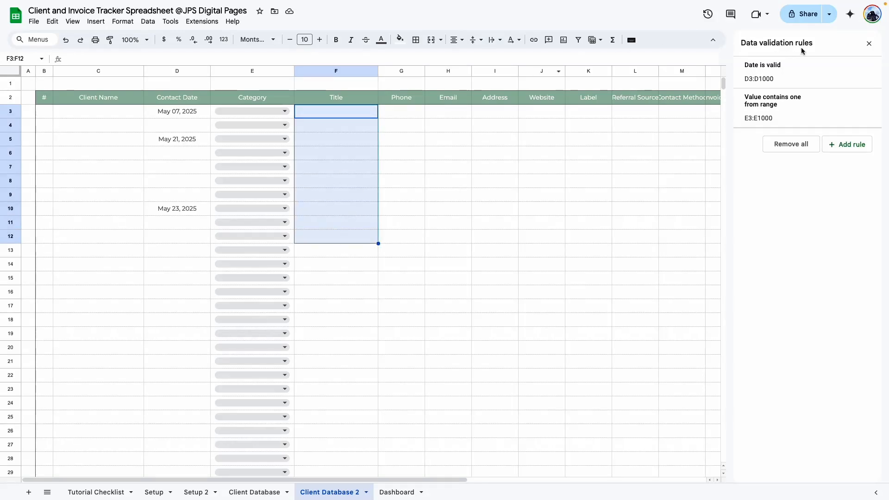
{"action": "left_click", "coordinate": [831, 142]}
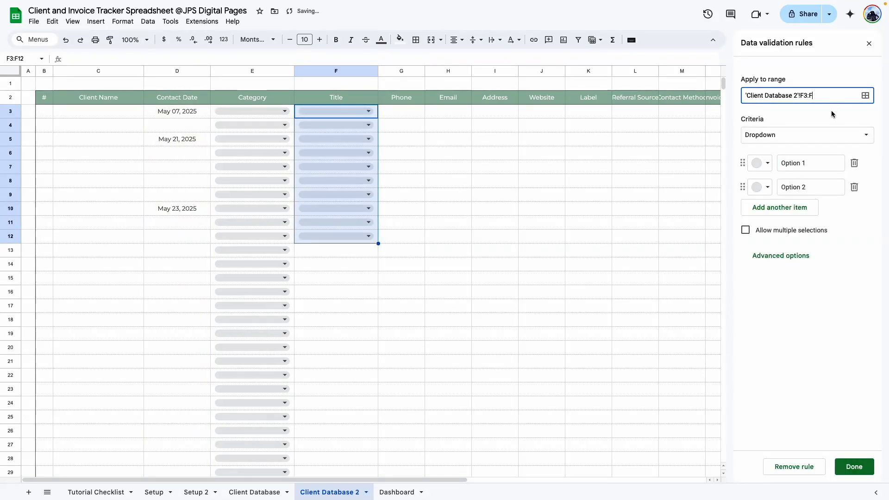
{"action": "left_click", "coordinate": [831, 137]}
{"action": "left_click", "coordinate": [787, 154]}
{"action": "left_click", "coordinate": [865, 163]}
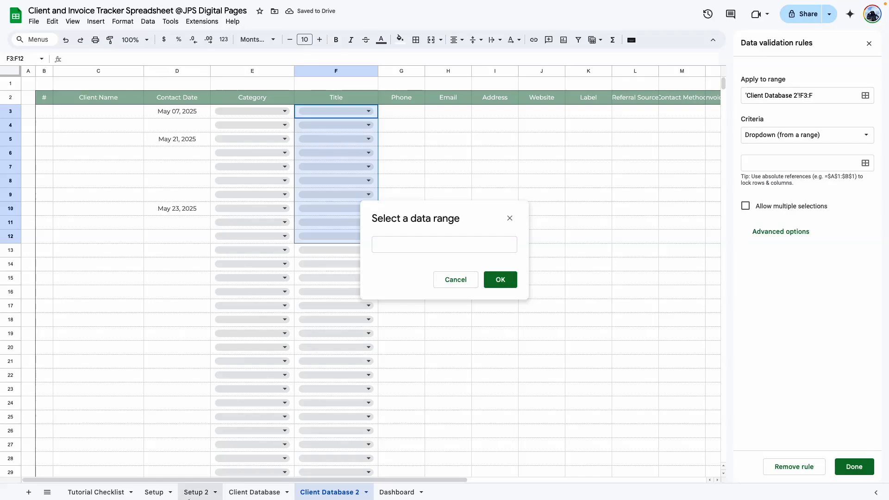
{"action": "left_click", "coordinate": [197, 492]}
{"action": "left_click_drag", "start_coordinate": [309, 112], "coordinate": [301, 332]}
{"action": "left_click", "coordinate": [500, 279]}
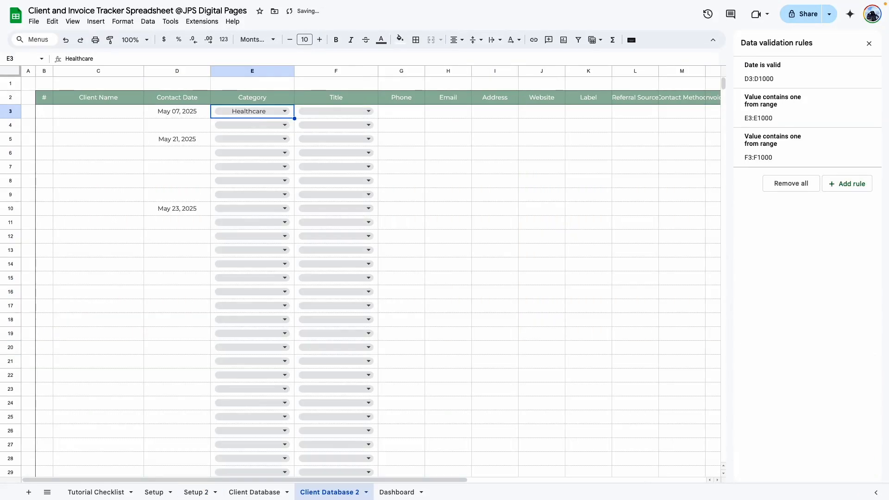
Step: Clear Healthcare from E3 and check the options offered by the Category and Title dropdowns in row 3
{"action": "key", "text": "Delete"}
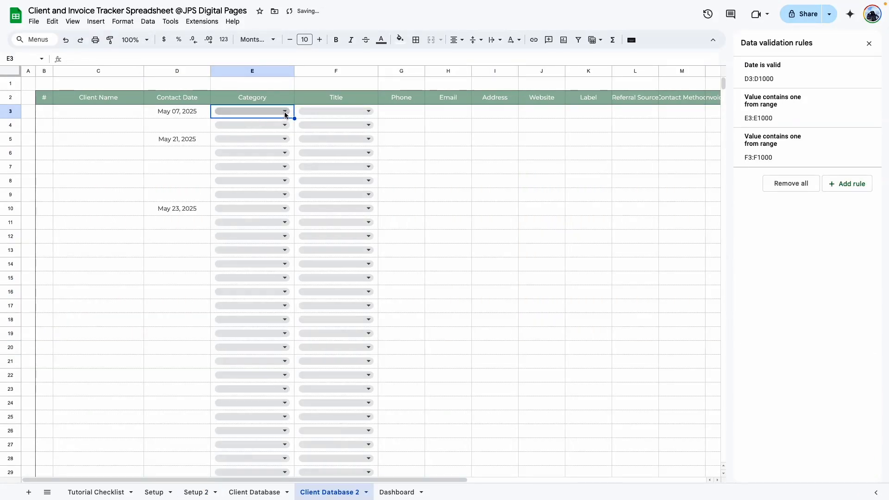
{"action": "left_click", "coordinate": [285, 112]}
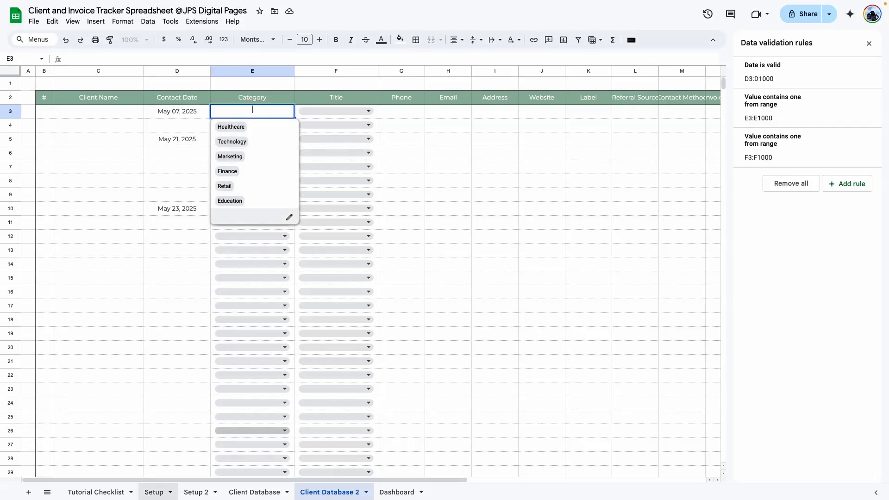
{"action": "left_click", "coordinate": [195, 491]}
{"action": "left_click", "coordinate": [340, 493]}
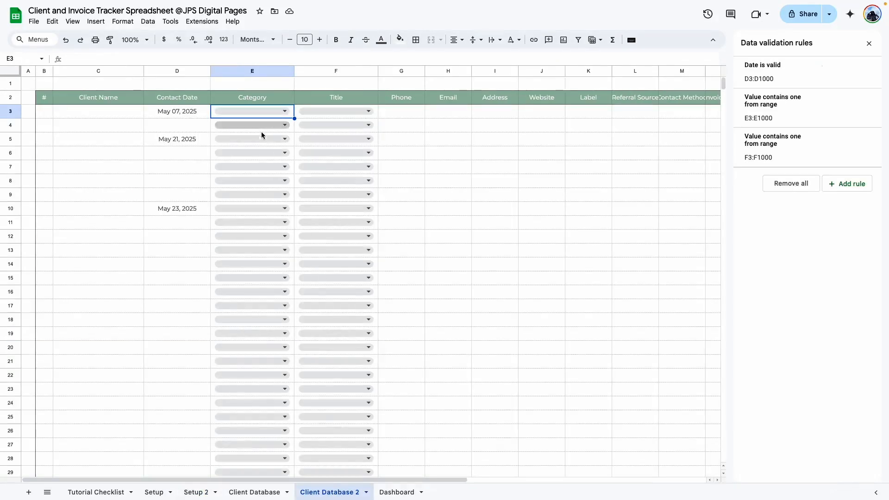
{"action": "left_click", "coordinate": [369, 111]}
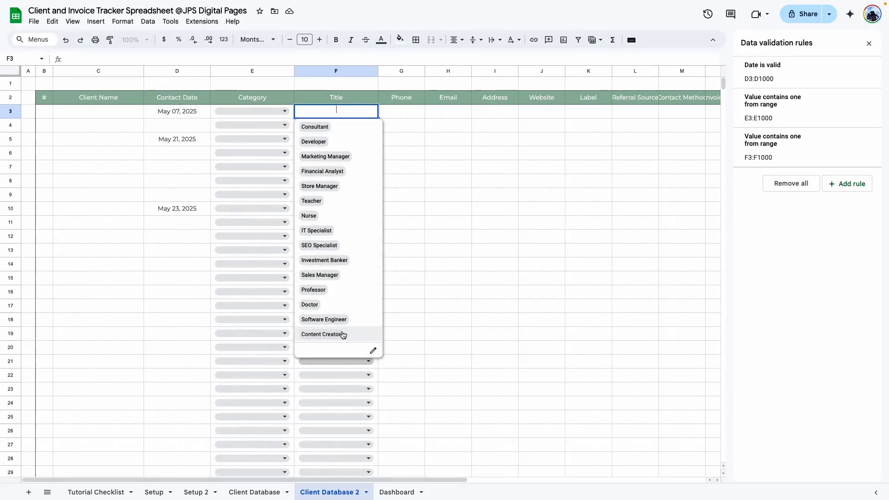
{"action": "left_click", "coordinate": [393, 152]}
Step: Widen the Phone column, and widen the Email and Address columns to equal widths
{"action": "left_click_drag", "start_coordinate": [424, 70], "coordinate": [448, 70]}
{"action": "left_click_drag", "start_coordinate": [407, 480], "coordinate": [472, 480]}
{"action": "left_click_drag", "start_coordinate": [388, 71], "coordinate": [517, 71]}
Step: Set the Email and Address columns to Clip text wrapping and Left alignment
{"action": "left_click_drag", "start_coordinate": [379, 67], "coordinate": [511, 71]}
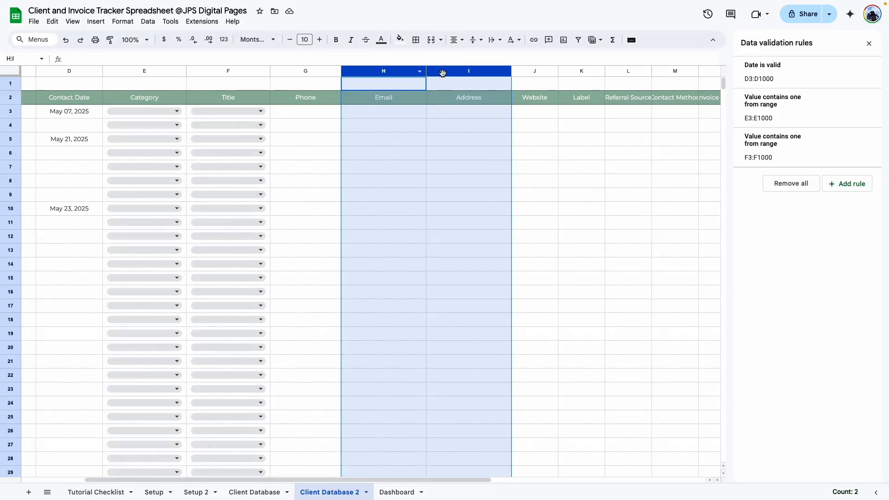
{"action": "left_click", "coordinate": [494, 43]}
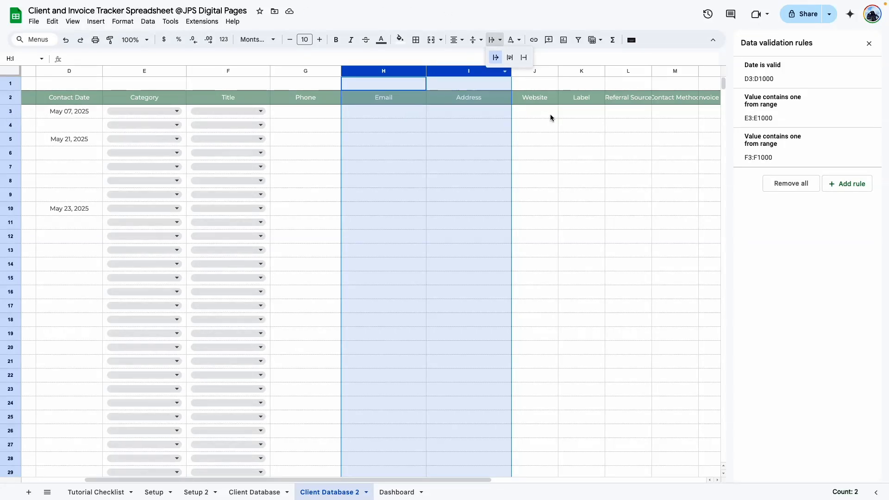
{"action": "left_click", "coordinate": [524, 58]}
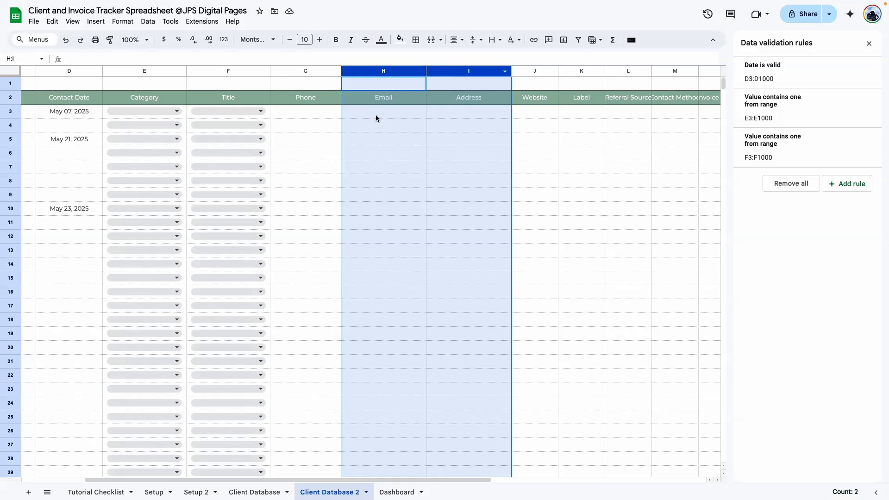
{"action": "left_click", "coordinate": [455, 40]}
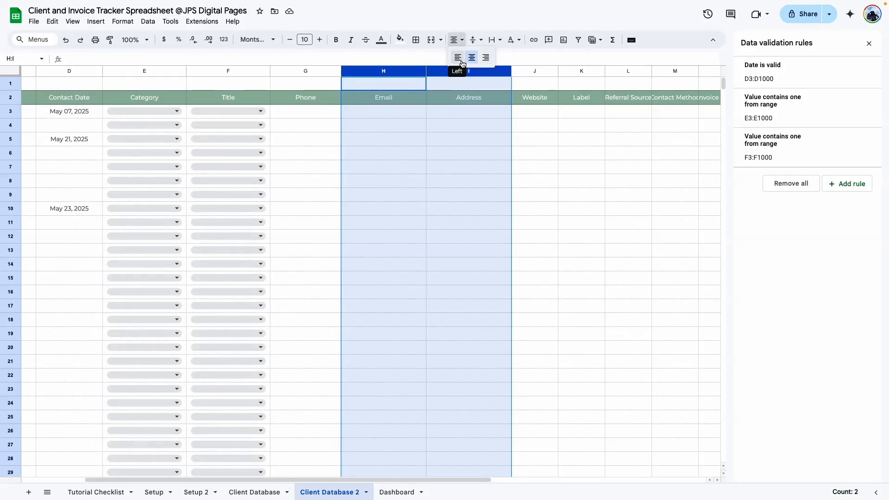
{"action": "left_click", "coordinate": [458, 57]}
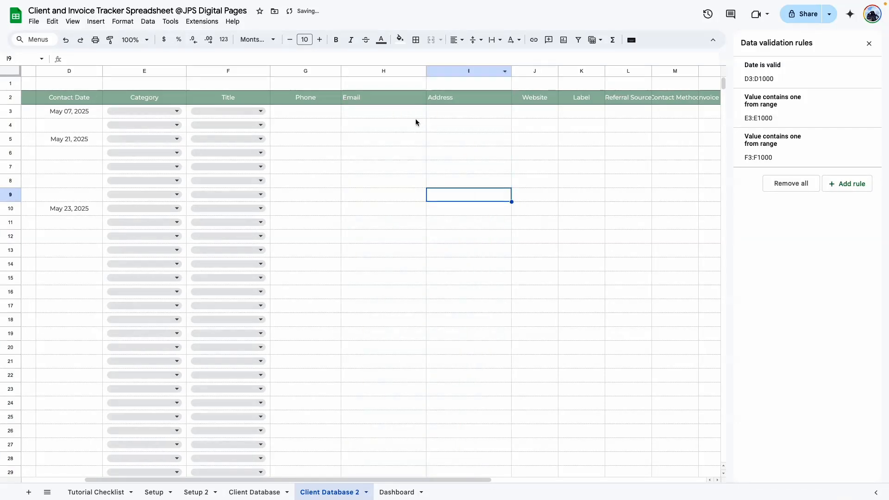
Step: Center the Email and Address headers in H2:I2
{"action": "left_click_drag", "start_coordinate": [384, 98], "coordinate": [468, 97]}
{"action": "left_click", "coordinate": [455, 40]}
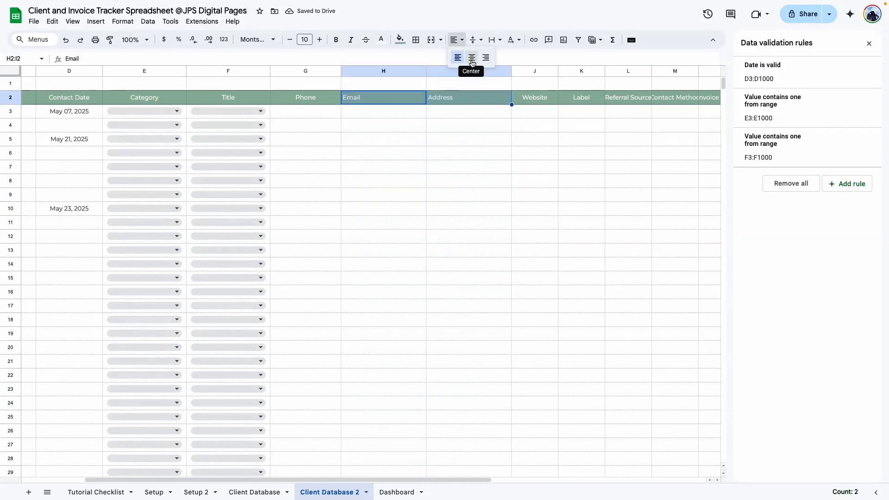
{"action": "left_click", "coordinate": [470, 57]}
Step: Resize the Email, Address and Website columns (H to J) to 200 pixels
{"action": "scroll", "coordinate": [393, 113], "scroll_direction": "right", "scroll_amount": 3}
{"action": "left_click", "coordinate": [322, 71]}
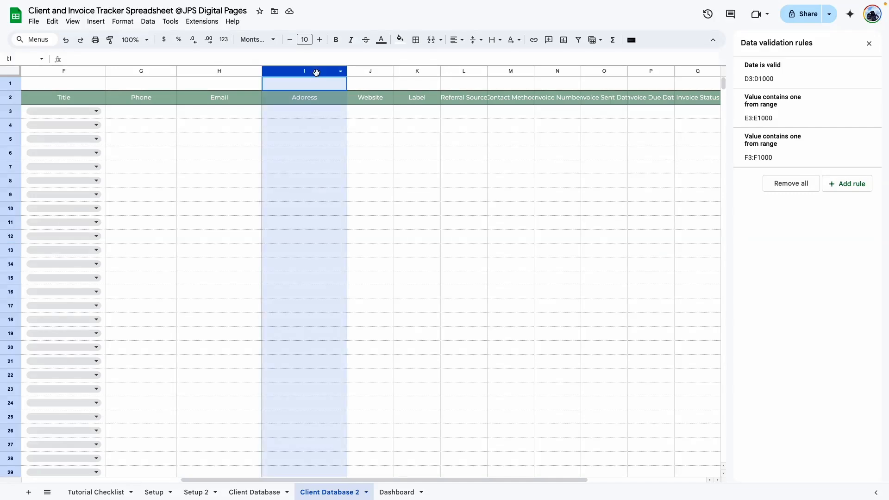
{"action": "left_click_drag", "start_coordinate": [219, 71], "coordinate": [340, 71]}
{"action": "right_click", "coordinate": [307, 71]}
{"action": "left_click", "coordinate": [383, 225]}
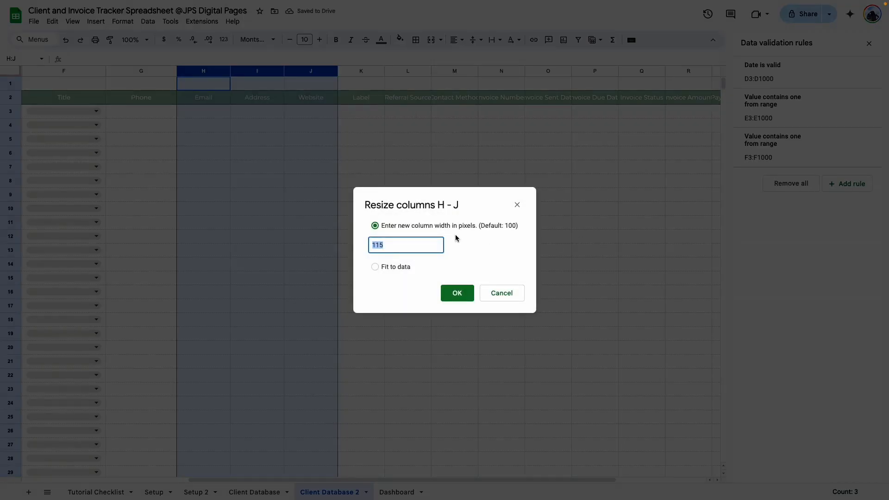
{"action": "type", "text": "200"}
{"action": "key", "text": "Return"}
Step: Widen the Label column on Client Database 2
{"action": "left_click", "coordinate": [377, 222]}
{"action": "left_click_drag", "start_coordinate": [400, 71], "coordinate": [422, 71]}
{"action": "left_click", "coordinate": [418, 168]}
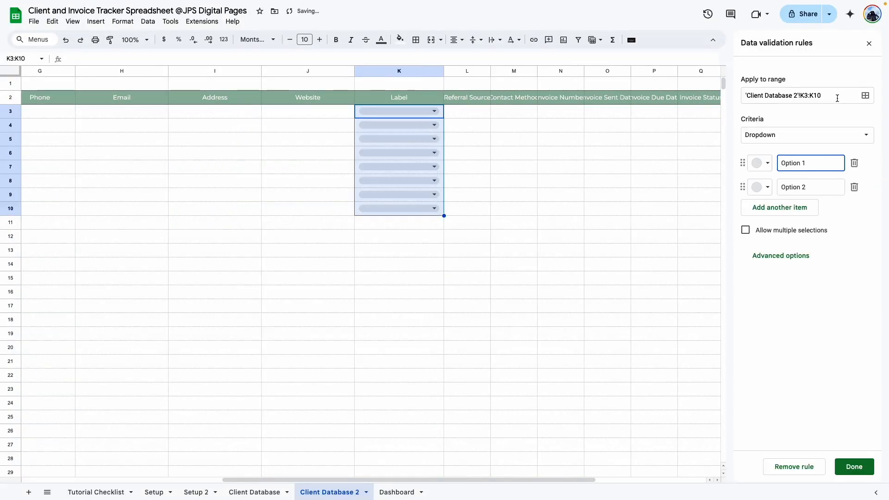
Step: Create a dropdown-from-range rule for the Label column from K3 down, sourced from 'Setup 2'!B3:B19
{"action": "left_click", "coordinate": [856, 135]}
{"action": "left_click", "coordinate": [854, 149]}
{"action": "left_click", "coordinate": [866, 163]}
{"action": "left_click", "coordinate": [196, 492]}
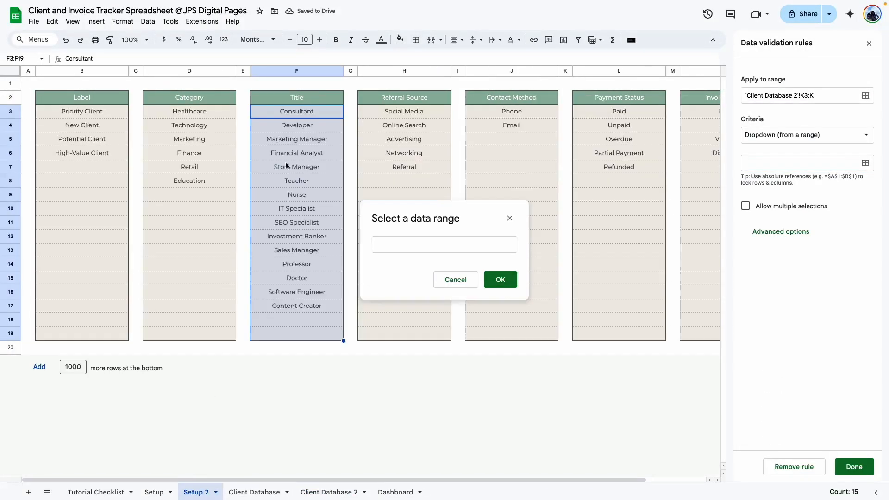
{"action": "left_click_drag", "start_coordinate": [112, 112], "coordinate": [112, 332]}
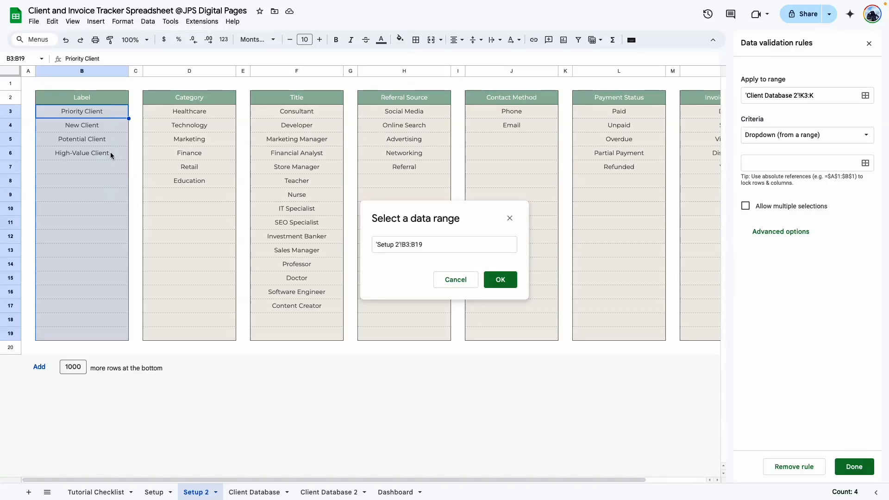
{"action": "left_click", "coordinate": [500, 279]}
{"action": "left_click", "coordinate": [856, 468]}
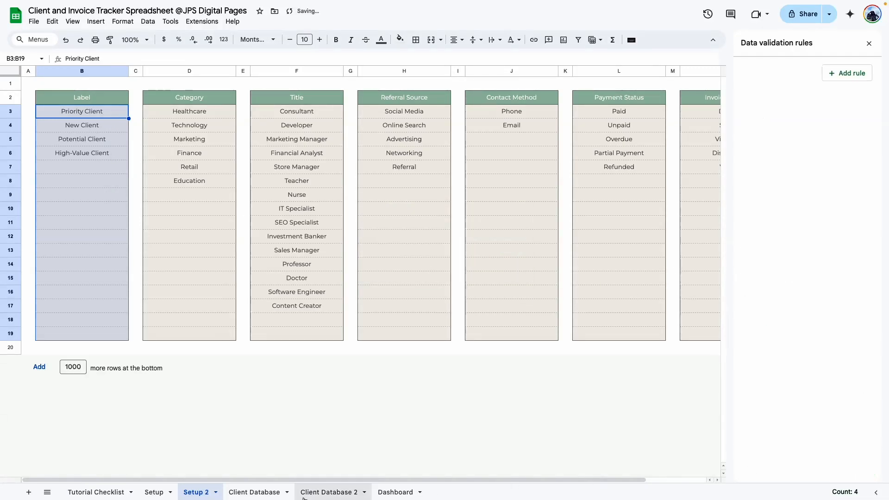
Step: Choose Priority Client from the new Label dropdown in K3 on Client Database 2
{"action": "left_click", "coordinate": [330, 491]}
{"action": "left_click", "coordinate": [476, 181]}
{"action": "left_click", "coordinate": [399, 112]}
{"action": "left_click", "coordinate": [400, 126]}
{"action": "left_click", "coordinate": [472, 155]}
Step: Widen the Label, Referral Source and Contact Method columns to equal widths
{"action": "scroll", "coordinate": [474, 161], "scroll_direction": "right", "scroll_amount": 5}
{"action": "left_click_drag", "start_coordinate": [285, 71], "coordinate": [415, 71]}
{"action": "left_click_drag", "start_coordinate": [201, 71], "coordinate": [359, 71]}
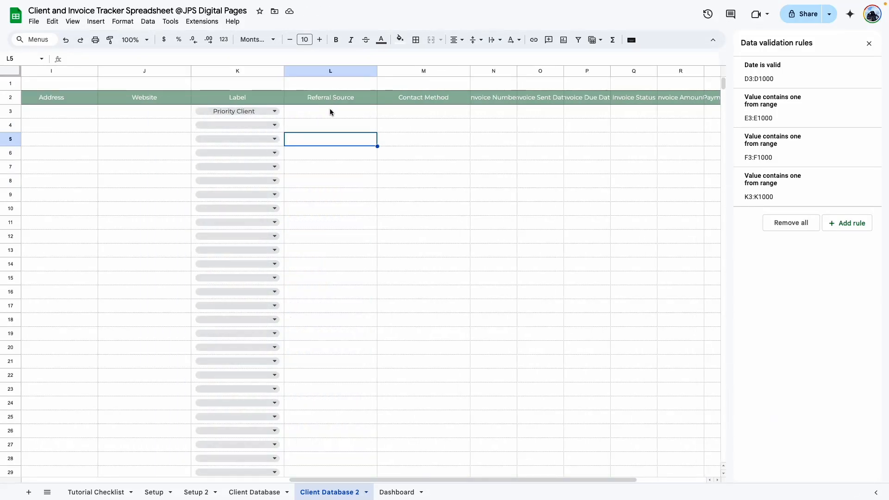
{"action": "left_click", "coordinate": [329, 112]}
{"action": "left_click", "coordinate": [327, 162]}
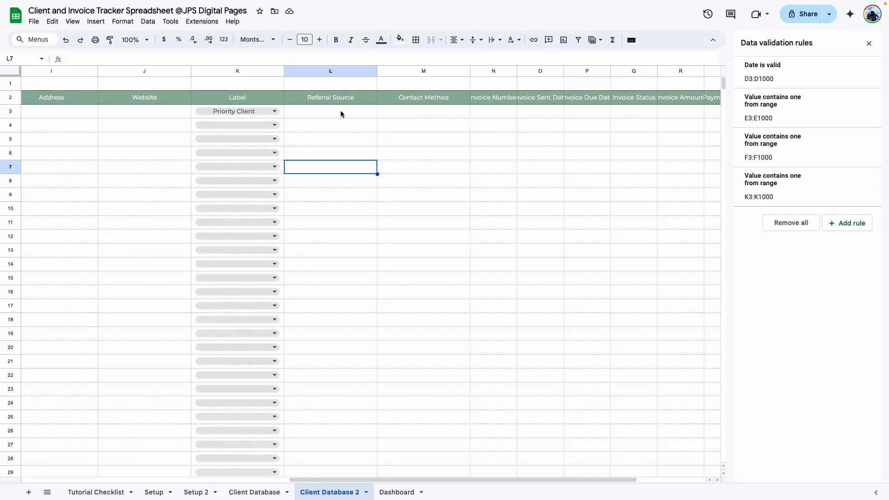
Step: Create a dropdown-from-range rule for the Referral Source column from L3 down, sourced from 'Setup 2'!H3:H19
{"action": "left_click_drag", "start_coordinate": [340, 111], "coordinate": [338, 231]}
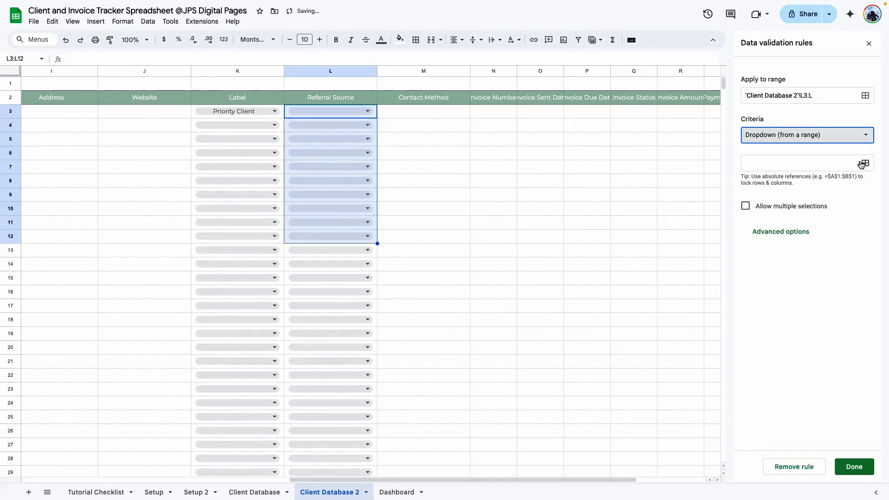
{"action": "left_click", "coordinate": [865, 163]}
{"action": "left_click", "coordinate": [197, 492]}
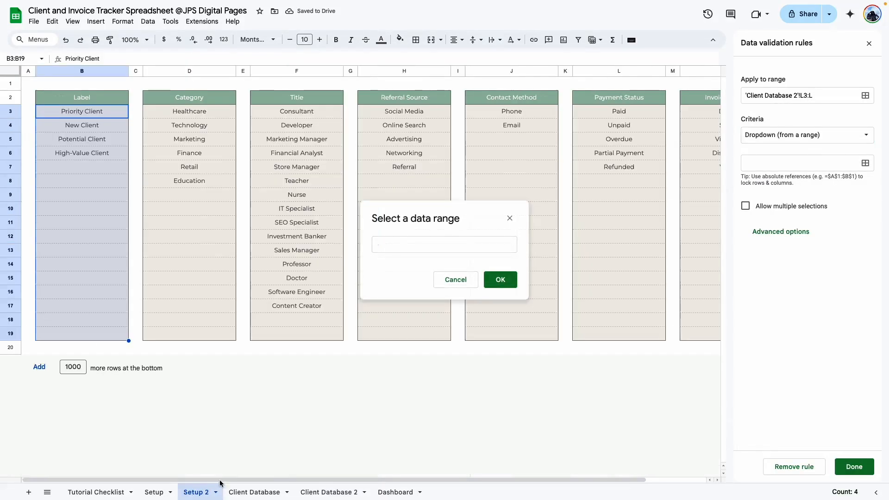
{"action": "scroll", "coordinate": [409, 435], "scroll_direction": "right", "scroll_amount": 2}
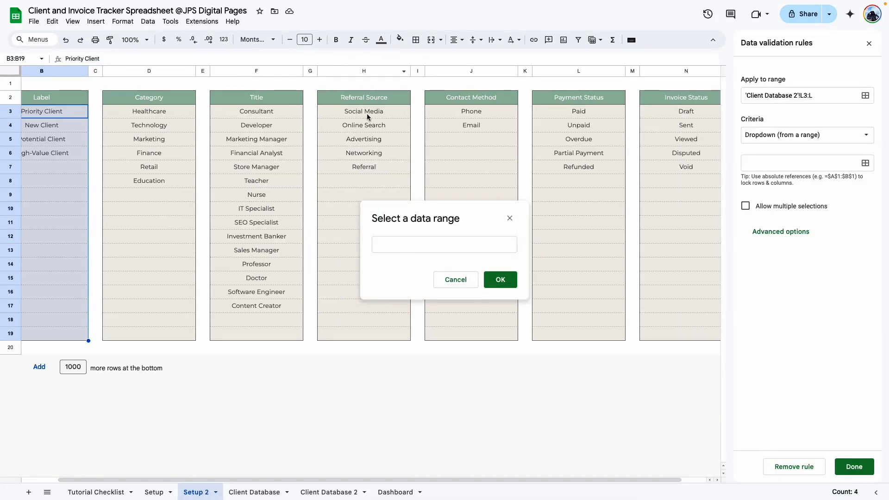
{"action": "left_click", "coordinate": [370, 138]}
{"action": "left_click_drag", "start_coordinate": [364, 111], "coordinate": [379, 338]}
{"action": "key", "text": "Return"}
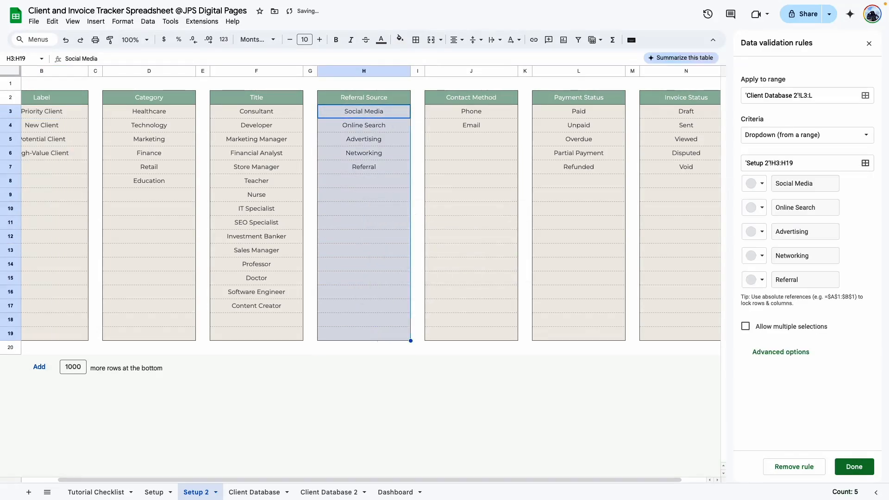
{"action": "left_click", "coordinate": [855, 466]}
Step: Create a dropdown-from-range rule for the Contact Method column from M3 down, sourced from 'Setup 2'!J3:J19
{"action": "left_click", "coordinate": [330, 492]}
{"action": "left_click_drag", "start_coordinate": [448, 110], "coordinate": [452, 246]}
{"action": "left_click", "coordinate": [847, 262]}
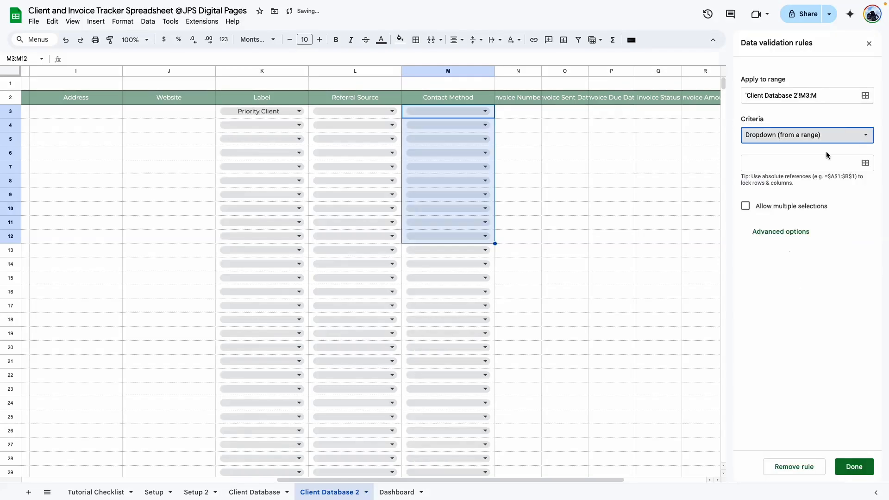
{"action": "left_click", "coordinate": [865, 163]}
{"action": "left_click", "coordinate": [196, 493]}
{"action": "scroll", "coordinate": [468, 118], "scroll_direction": "right", "scroll_amount": 3}
{"action": "left_click_drag", "start_coordinate": [466, 112], "coordinate": [473, 340]}
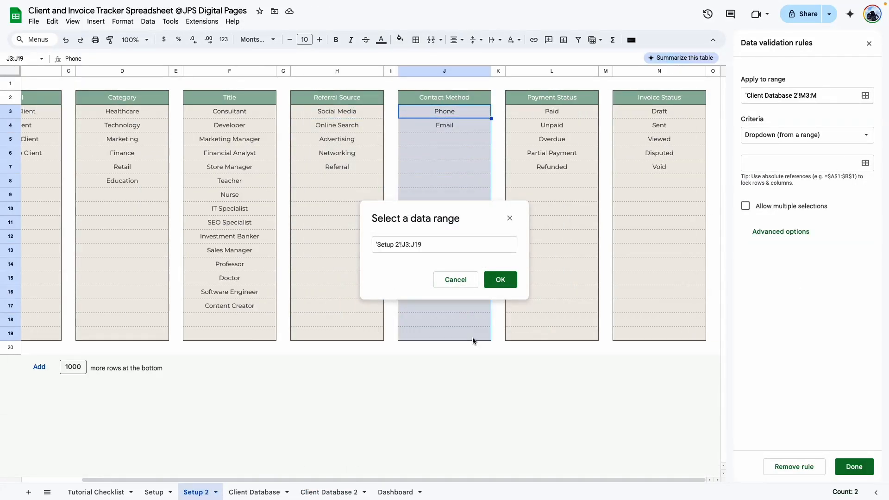
{"action": "left_click", "coordinate": [497, 280]}
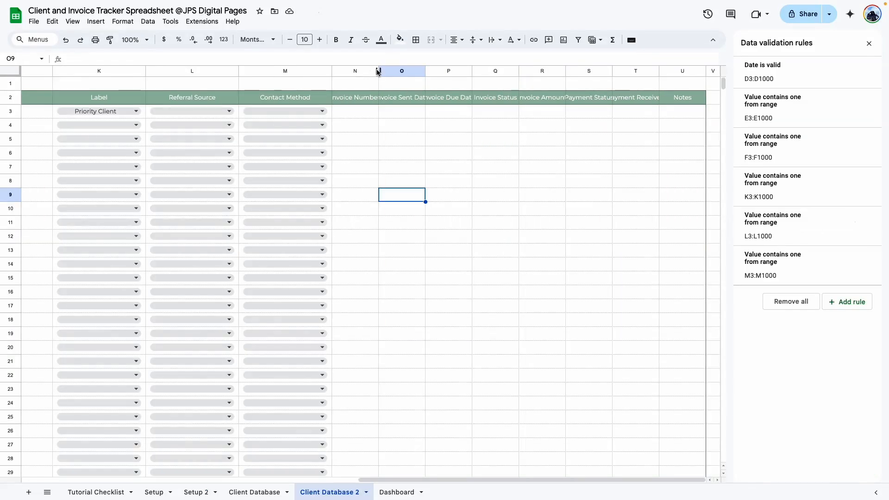
Step: Widen the Invoice Number and Invoice Sent Date columns to fit their full headings
{"action": "left_click_drag", "start_coordinate": [379, 72], "coordinate": [409, 71]}
{"action": "left_click", "coordinate": [390, 155]}
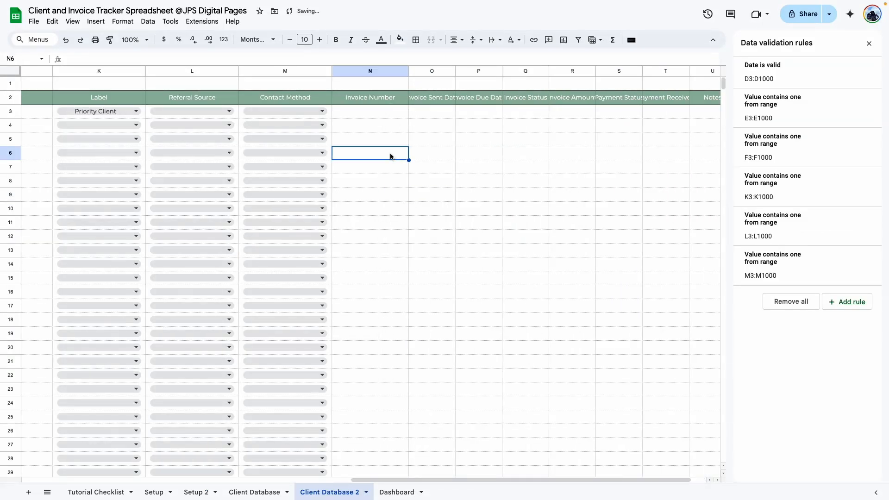
{"action": "left_click", "coordinate": [393, 114]}
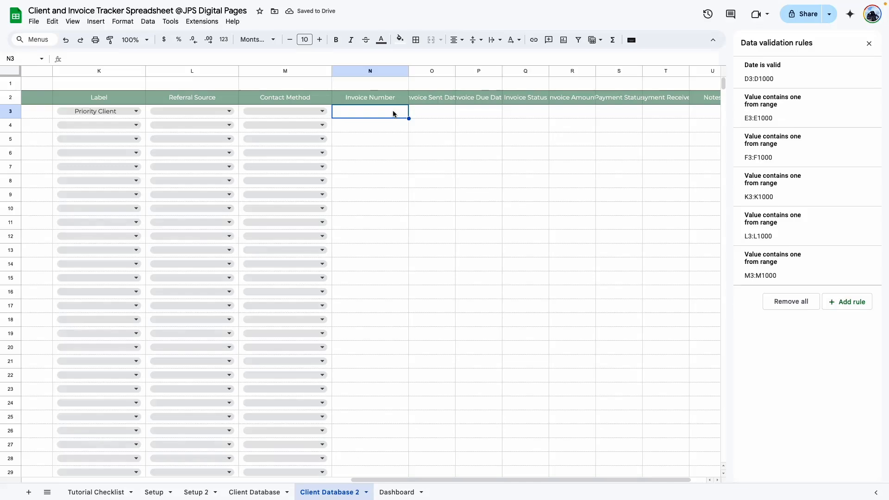
{"action": "double_click", "coordinate": [451, 73]}
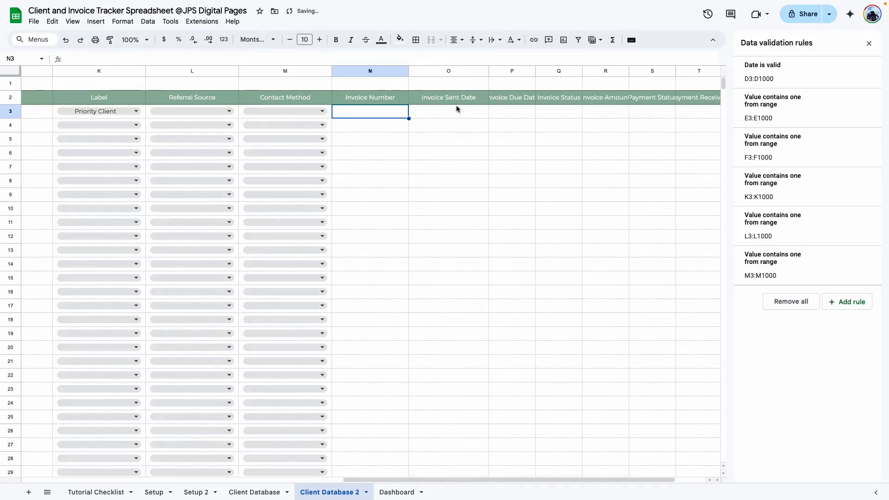
{"action": "left_click", "coordinate": [452, 124]}
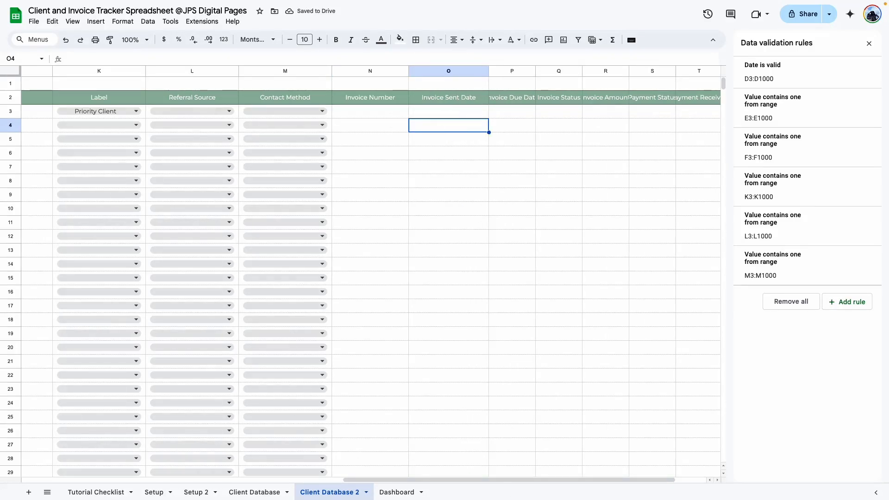
Step: Add a valid-date validation rule to the Invoice Sent Date column from O3 down
{"action": "left_click_drag", "start_coordinate": [466, 112], "coordinate": [463, 181]}
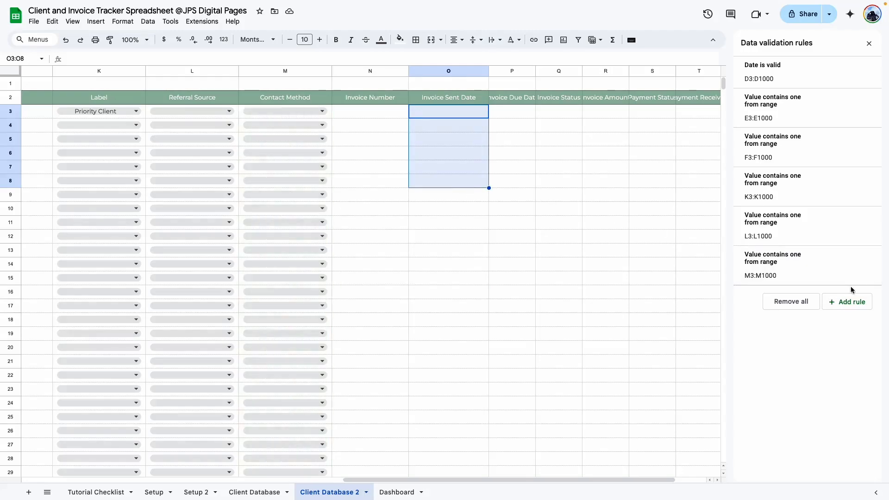
{"action": "left_click", "coordinate": [851, 301]}
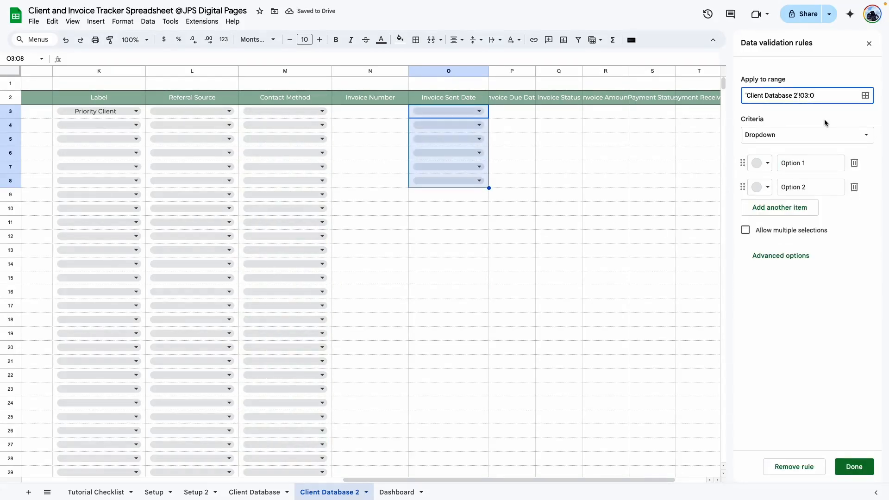
{"action": "left_click", "coordinate": [823, 135]}
{"action": "left_click", "coordinate": [778, 253]}
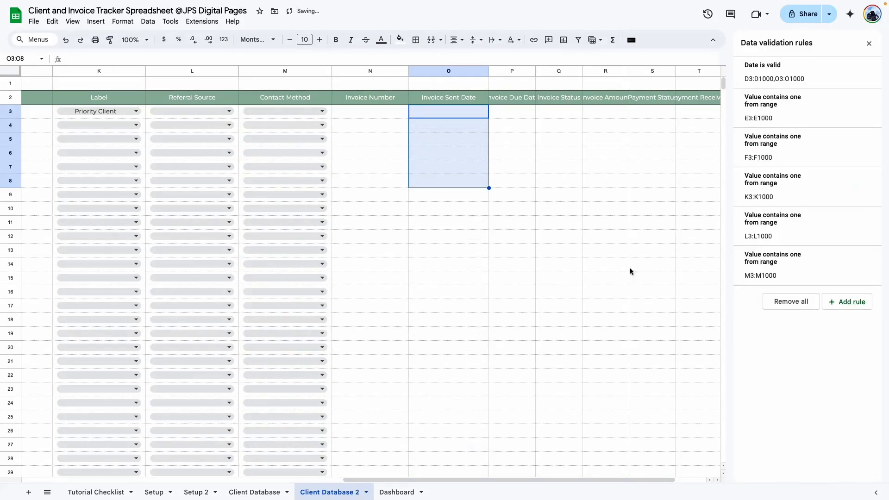
{"action": "left_click", "coordinate": [558, 245]}
Step: Pick May 21, 2025 as the invoice sent date in O3
{"action": "left_click", "coordinate": [456, 71]}
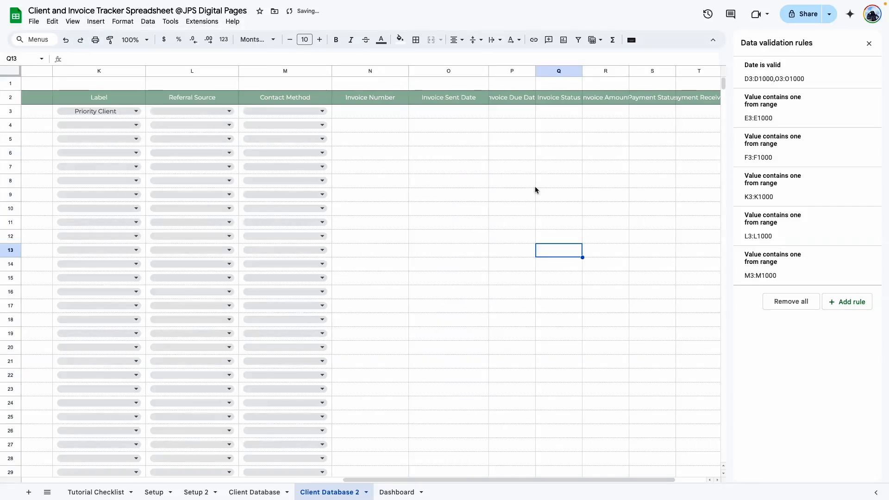
{"action": "double_click", "coordinate": [458, 112]}
{"action": "left_click", "coordinate": [448, 194]}
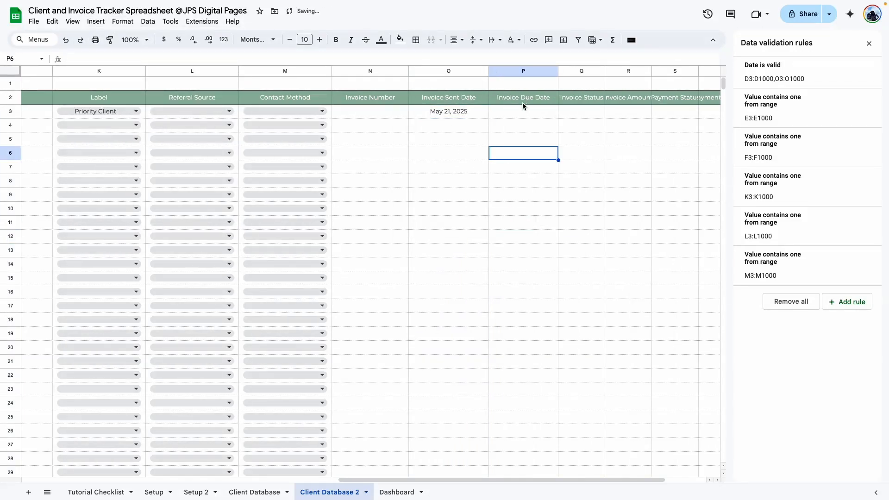
Step: Widen the Invoice Due Date column to fit its full heading
{"action": "left_click", "coordinate": [522, 121]}
{"action": "left_click", "coordinate": [515, 166]}
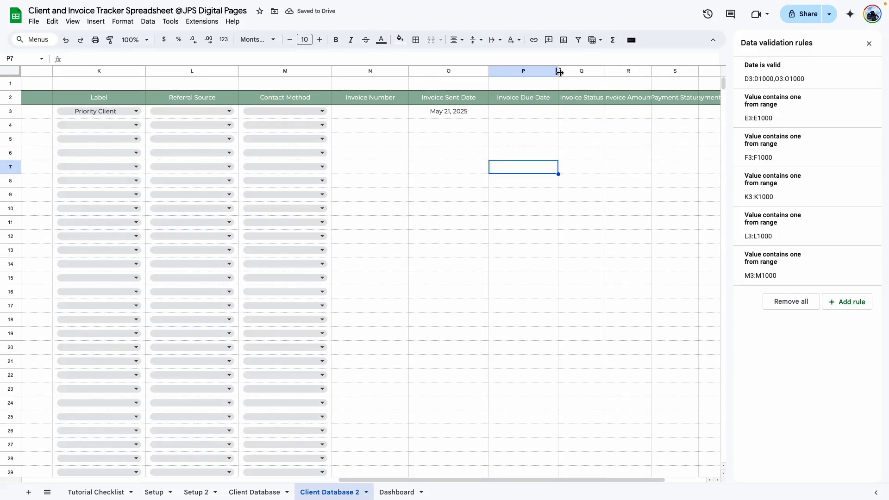
{"action": "left_click_drag", "start_coordinate": [560, 72], "coordinate": [564, 72]}
Step: Copy the Invoice Sent Date column's formatting onto the Invoice Due Date column
{"action": "left_click", "coordinate": [448, 71]}
{"action": "left_click", "coordinate": [110, 40]}
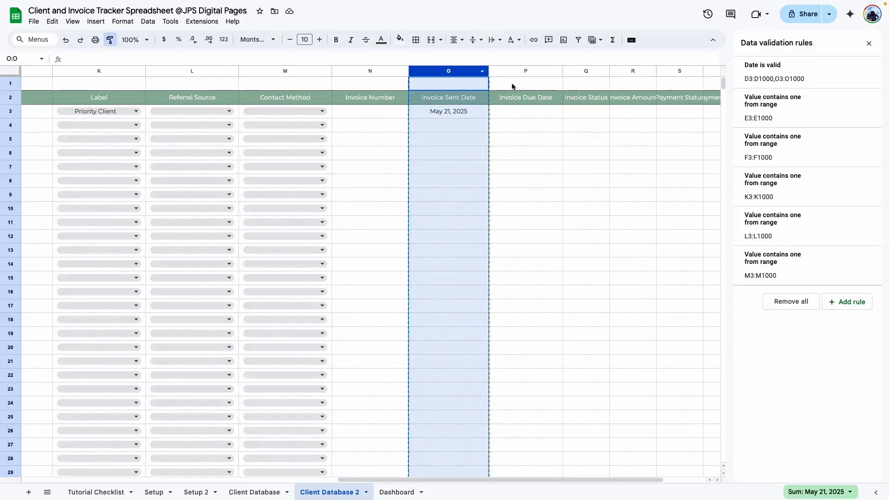
{"action": "left_click", "coordinate": [507, 72]}
{"action": "left_click", "coordinate": [597, 152]}
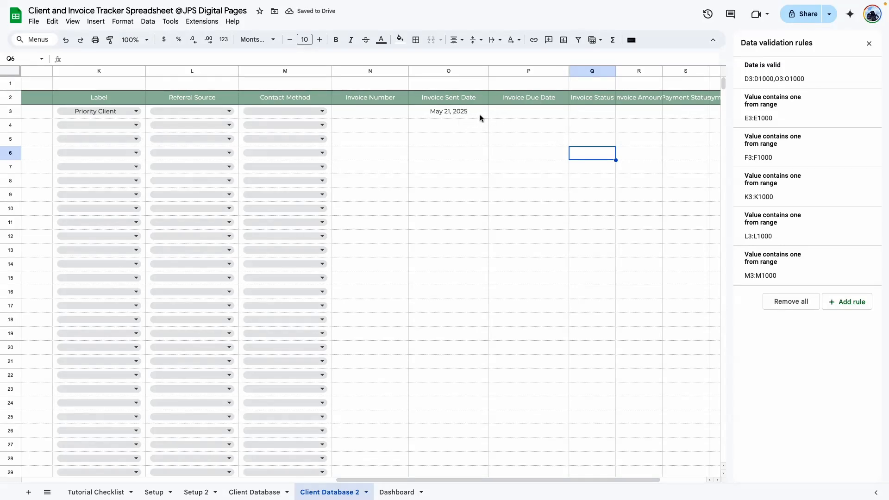
Step: Extend the existing valid-date rule to also cover the Invoice Due Date column from P3 down
{"action": "left_click", "coordinate": [474, 115]}
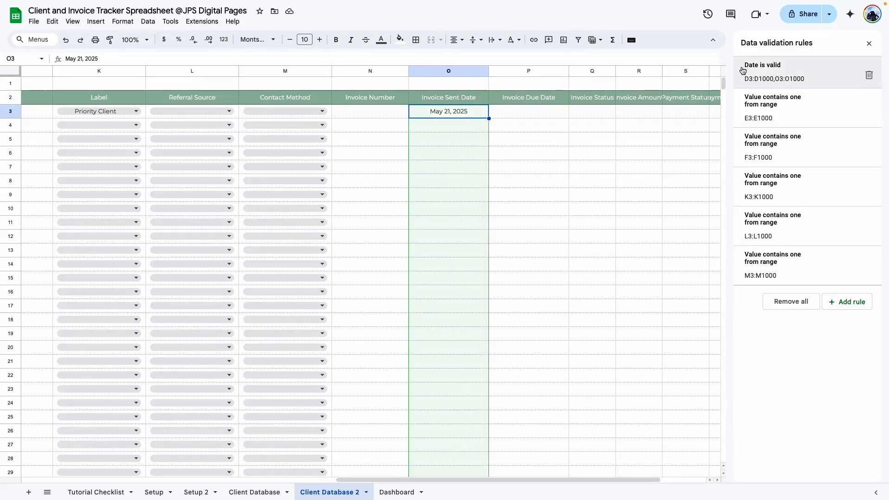
{"action": "left_click", "coordinate": [824, 75]}
{"action": "left_click", "coordinate": [864, 95]}
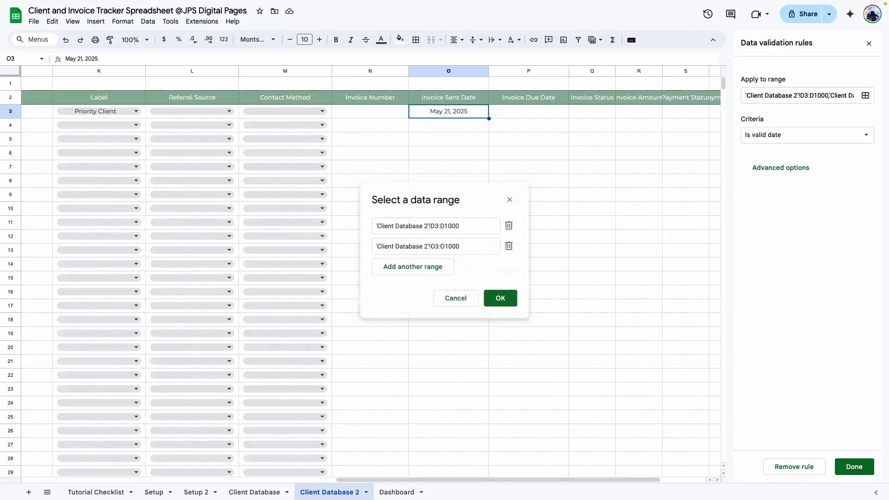
{"action": "scroll", "coordinate": [213, 468], "scroll_direction": "left", "scroll_amount": 10}
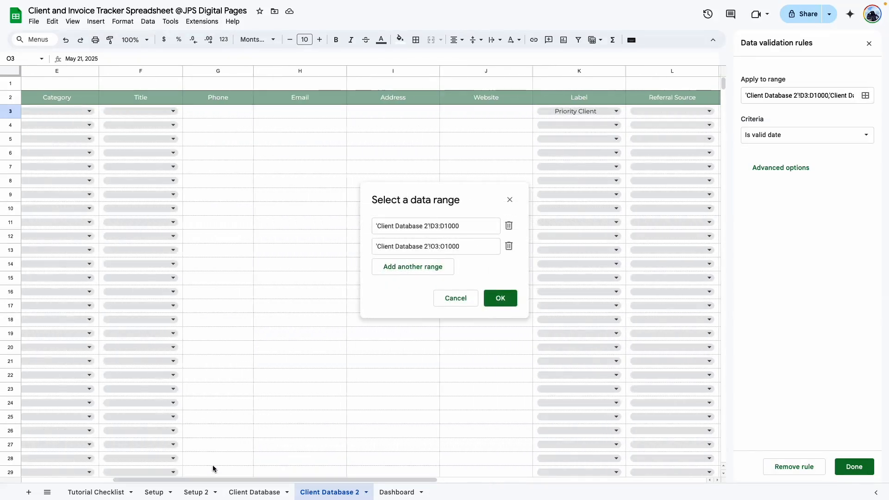
{"action": "scroll", "coordinate": [221, 300], "scroll_direction": "right", "scroll_amount": 10}
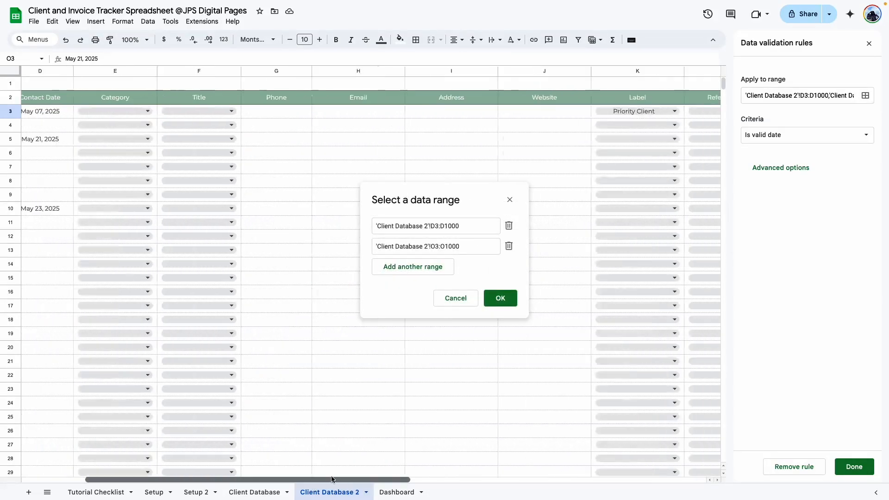
{"action": "left_click", "coordinate": [433, 268]}
{"action": "left_click_drag", "start_coordinate": [533, 112], "coordinate": [533, 223]}
{"action": "left_click", "coordinate": [500, 318]}
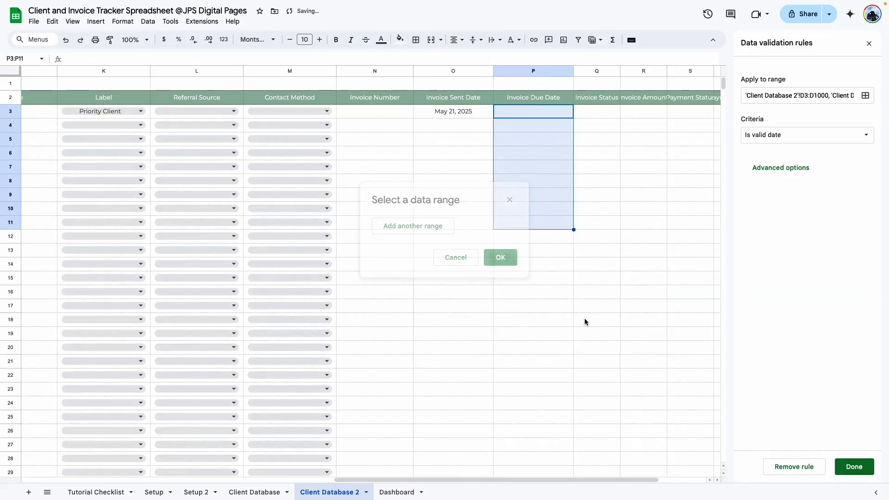
Step: Pick May 30, 2025 in P5 and May 07, 2025 in P3 as invoice due dates
{"action": "double_click", "coordinate": [533, 138]}
{"action": "left_click", "coordinate": [558, 237]}
{"action": "left_click", "coordinate": [524, 293]}
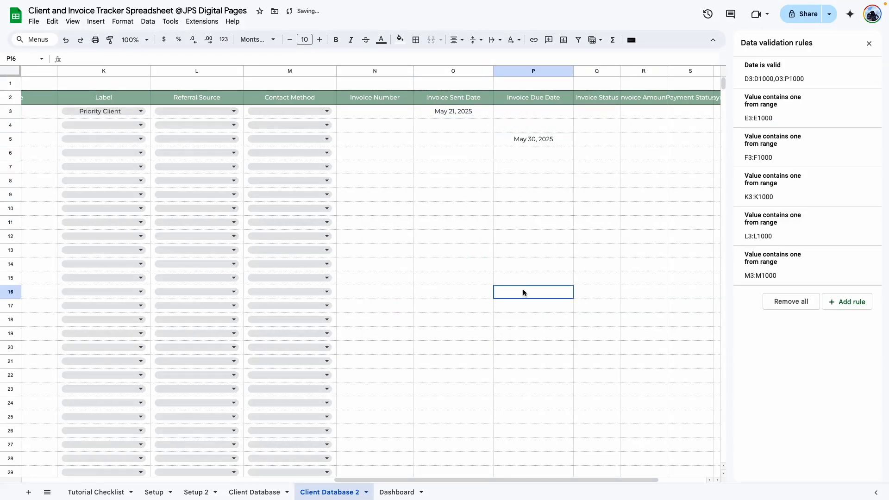
{"action": "double_click", "coordinate": [529, 118]}
{"action": "left_click", "coordinate": [530, 171]}
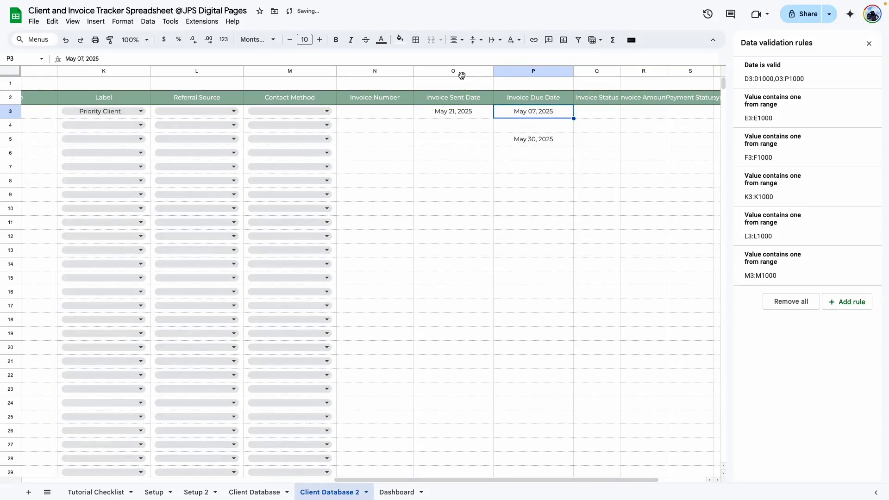
Step: Widen the Invoice Status column so its heading fits with room for dropdowns
{"action": "scroll", "coordinate": [436, 169], "scroll_direction": "right", "scroll_amount": 2}
{"action": "left_click_drag", "start_coordinate": [442, 139], "coordinate": [453, 116]}
{"action": "left_click", "coordinate": [498, 251]}
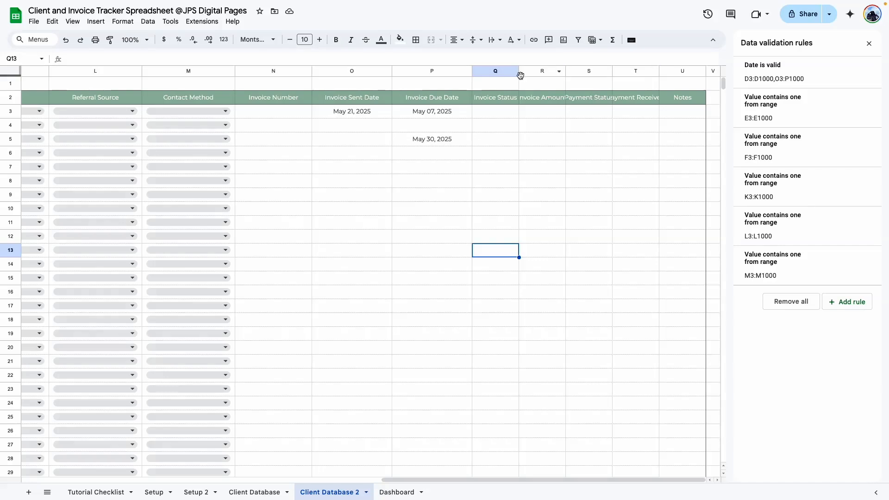
{"action": "left_click", "coordinate": [514, 71]}
{"action": "left_click", "coordinate": [491, 153]}
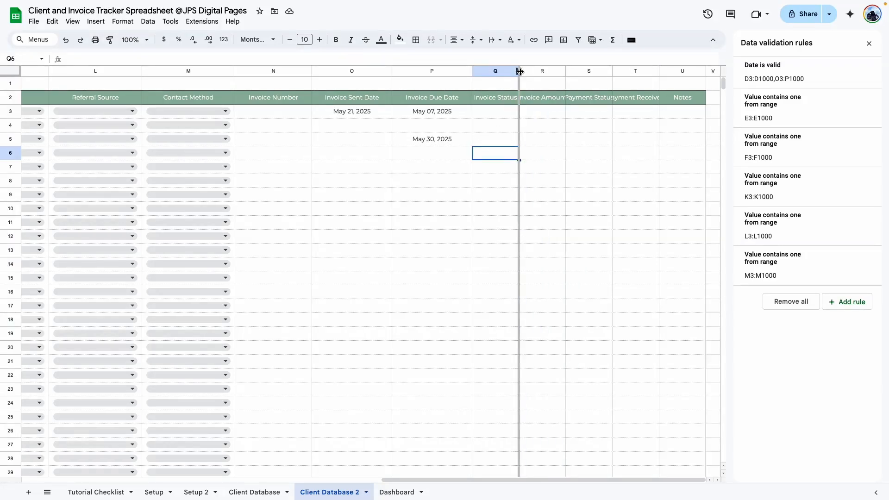
{"action": "left_click_drag", "start_coordinate": [519, 71], "coordinate": [554, 70]}
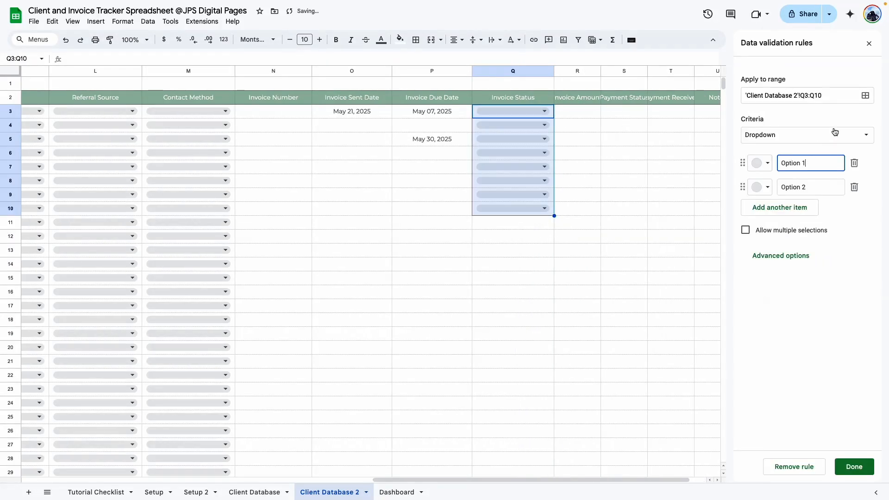
Step: Create a dropdown-from-range rule for Invoice Status cells Q3:Q10, sourced from 'Setup 2'!N3:N19, and return to Client Database 2
{"action": "left_click", "coordinate": [796, 133]}
{"action": "left_click", "coordinate": [791, 151]}
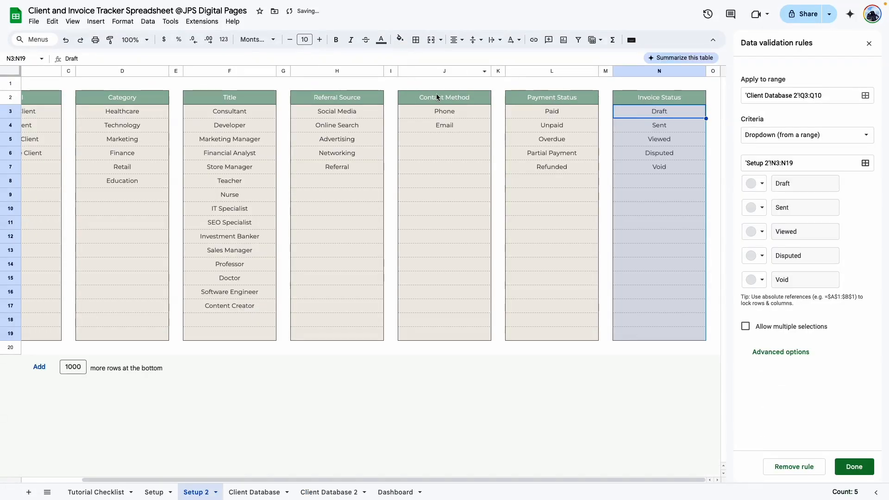
{"action": "left_click", "coordinate": [845, 465]}
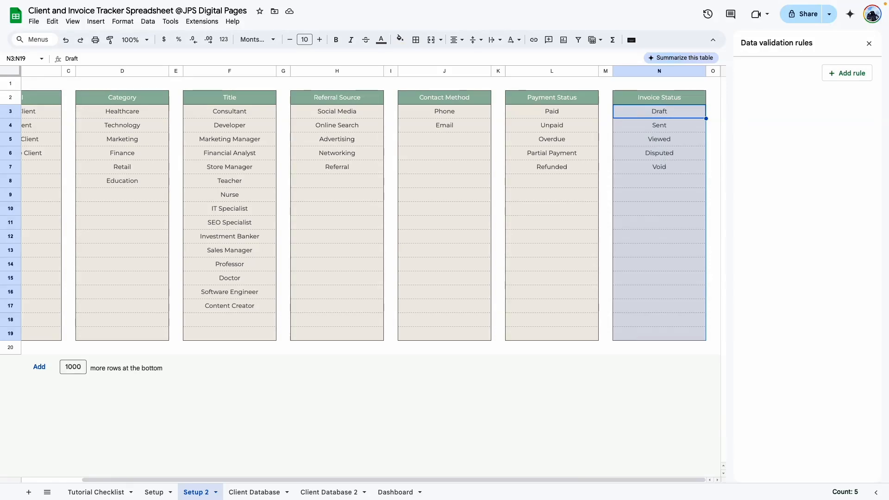
{"action": "left_click", "coordinate": [329, 492]}
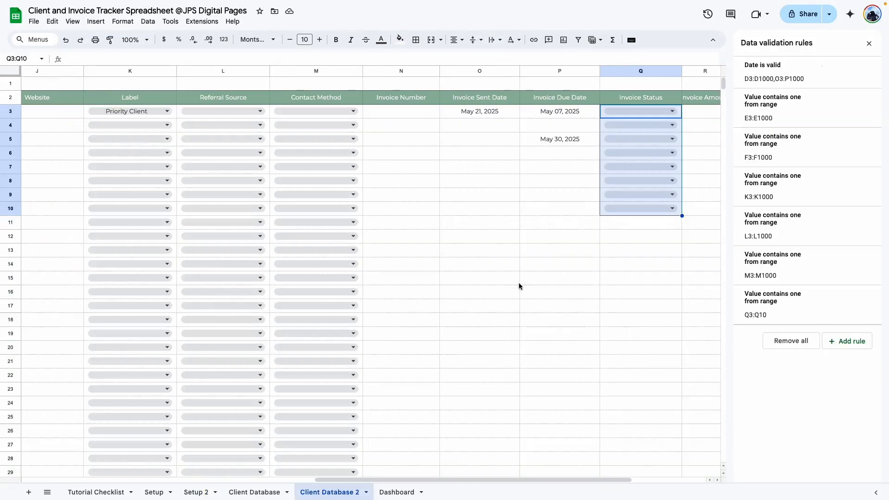
Step: Widen the Invoice Amount column and format it as currency
{"action": "left_click_drag", "start_coordinate": [565, 70], "coordinate": [597, 71]}
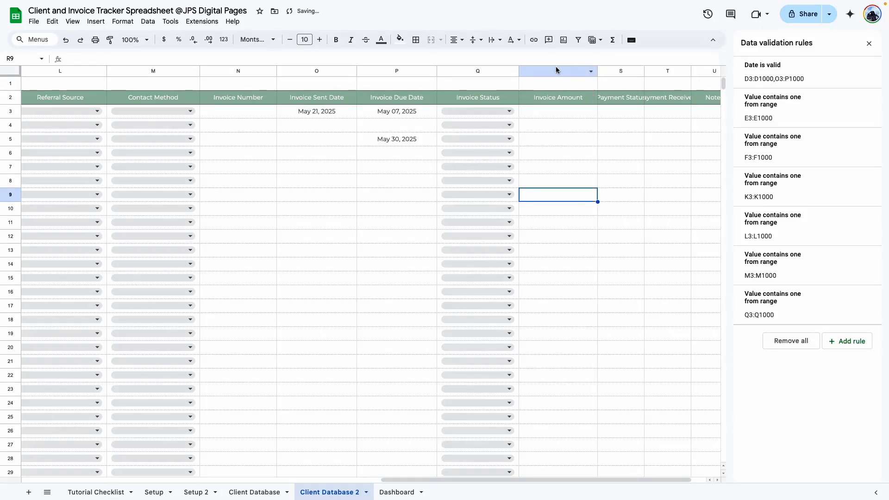
{"action": "left_click", "coordinate": [557, 70]}
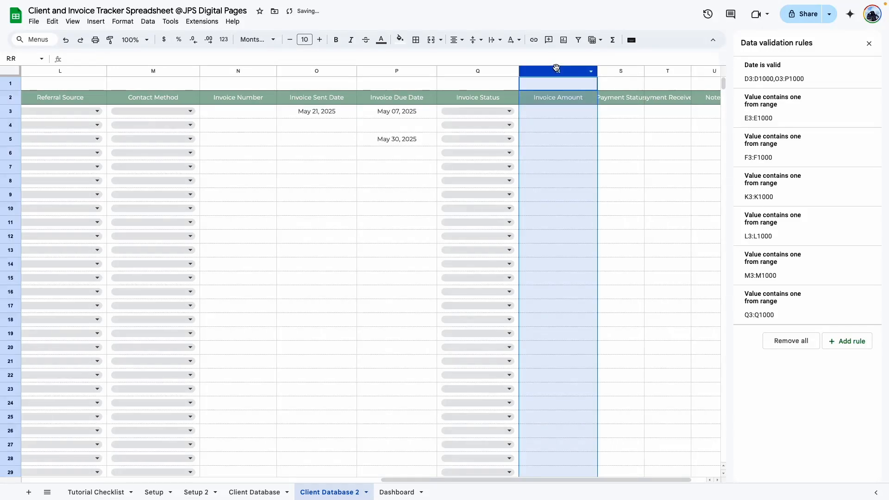
{"action": "left_click", "coordinate": [164, 42]}
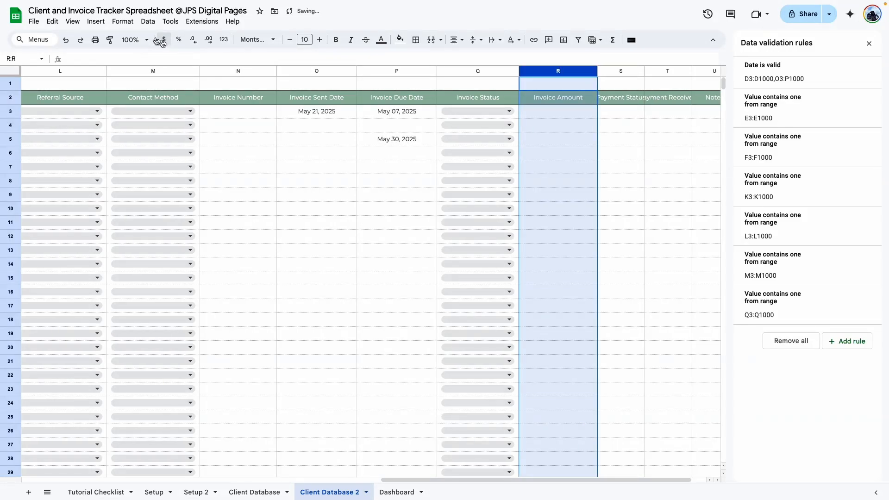
{"action": "left_click", "coordinate": [122, 21]}
{"action": "mouse_move", "coordinate": [137, 60]}
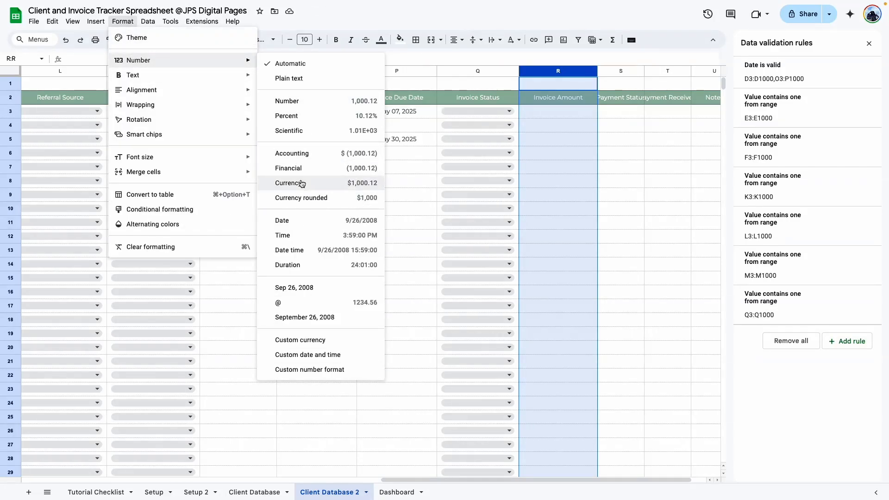
{"action": "left_click", "coordinate": [292, 340]}
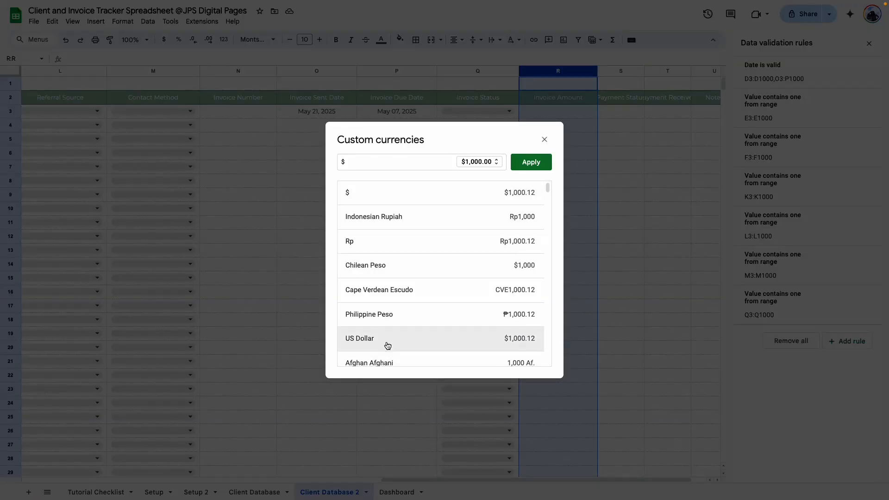
{"action": "left_click", "coordinate": [545, 140]}
Step: Reapply the currency format to the whole Invoice Amount column and widen the Payment Status column
{"action": "left_click", "coordinate": [163, 42]}
{"action": "left_click_drag", "start_coordinate": [612, 71], "coordinate": [647, 72]}
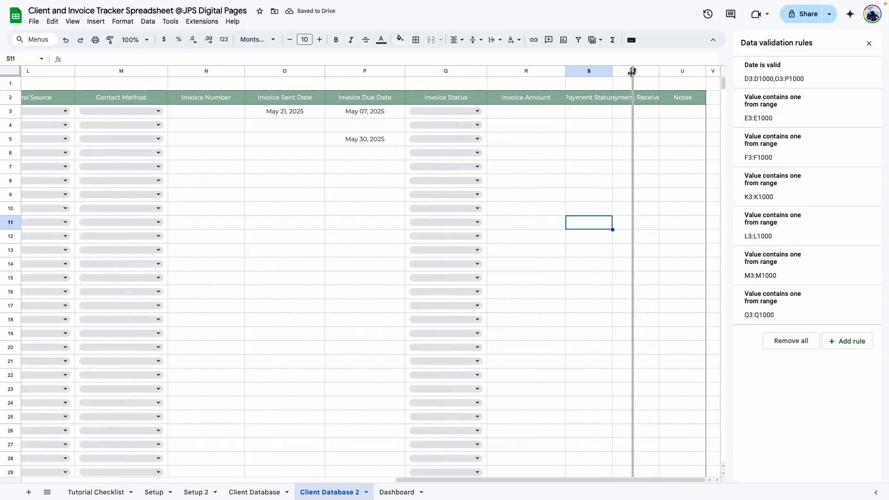
{"action": "left_click", "coordinate": [602, 153]}
Step: Create a dropdown-from-range rule for the Payment Status cells from S3 down, sourced from 'Setup 2'!L3:L19, and return to Client Database 2
{"action": "left_click_drag", "start_coordinate": [603, 111], "coordinate": [605, 214]}
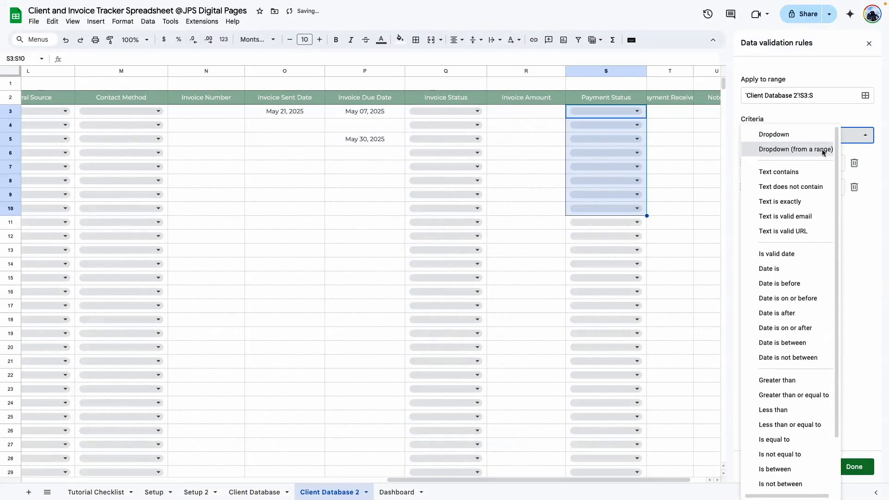
{"action": "left_click", "coordinate": [817, 147]}
{"action": "left_click", "coordinate": [865, 163]}
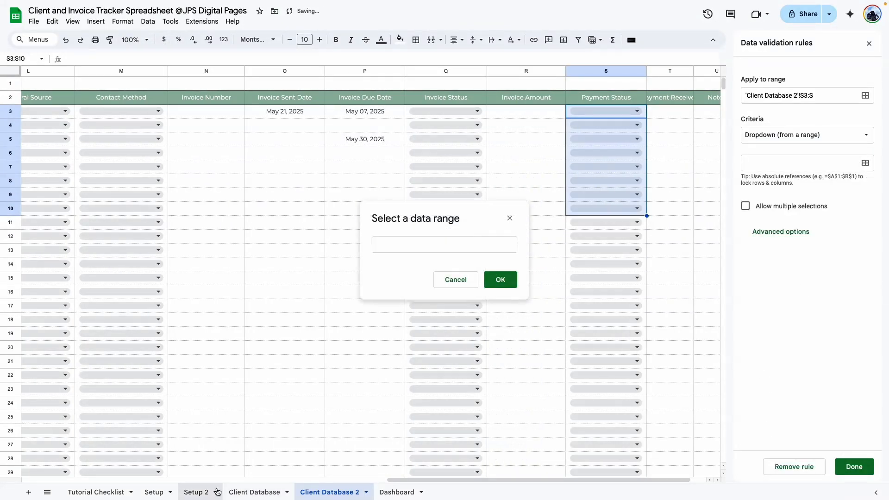
{"action": "left_click", "coordinate": [196, 492]}
{"action": "left_click_drag", "start_coordinate": [502, 480], "coordinate": [582, 151]}
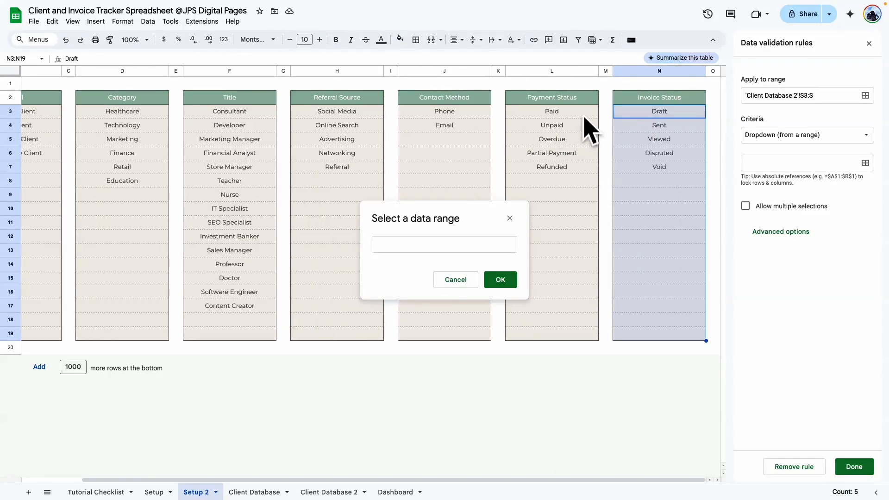
{"action": "left_click_drag", "start_coordinate": [582, 113], "coordinate": [581, 337]}
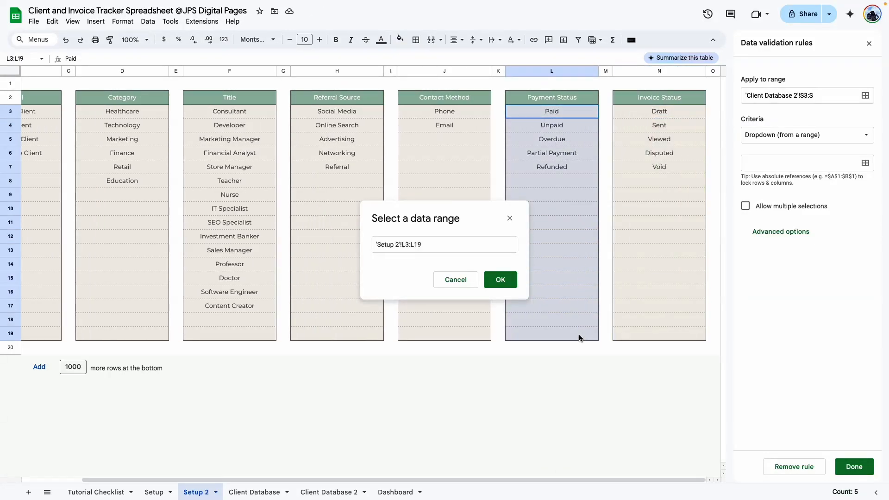
{"action": "left_click", "coordinate": [500, 279]}
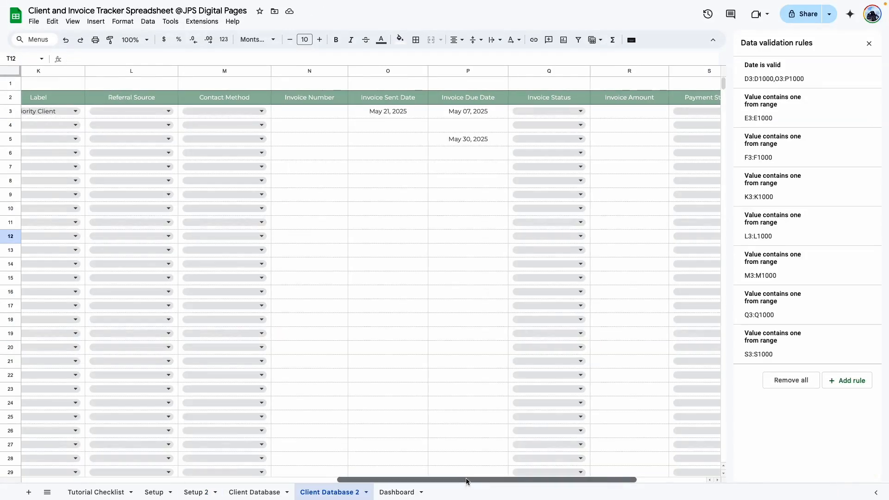
Step: Widen the Payment Received column, rename its heading to "Payment Received Date" and wrap the heading text
{"action": "left_click_drag", "start_coordinate": [466, 480], "coordinate": [537, 481]}
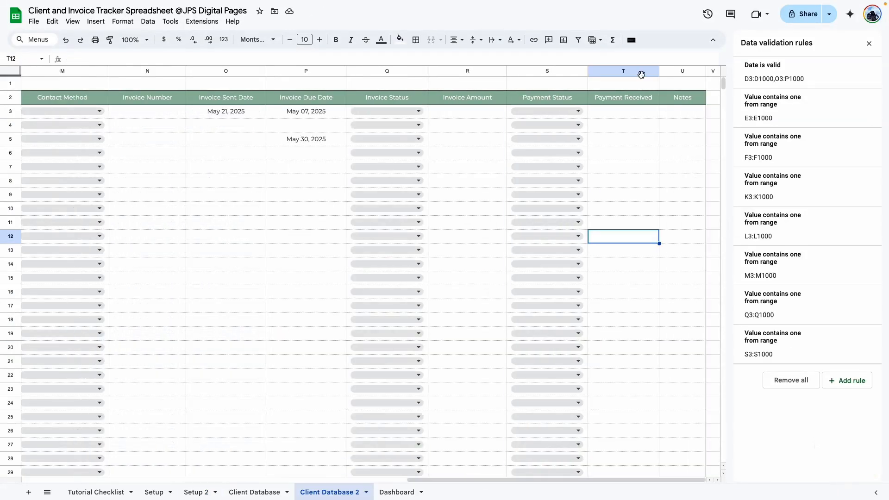
{"action": "left_click", "coordinate": [621, 97]}
{"action": "left_click", "coordinate": [614, 167]}
{"action": "left_click", "coordinate": [620, 97]}
{"action": "left_click", "coordinate": [622, 153]}
{"action": "left_click", "coordinate": [622, 126]}
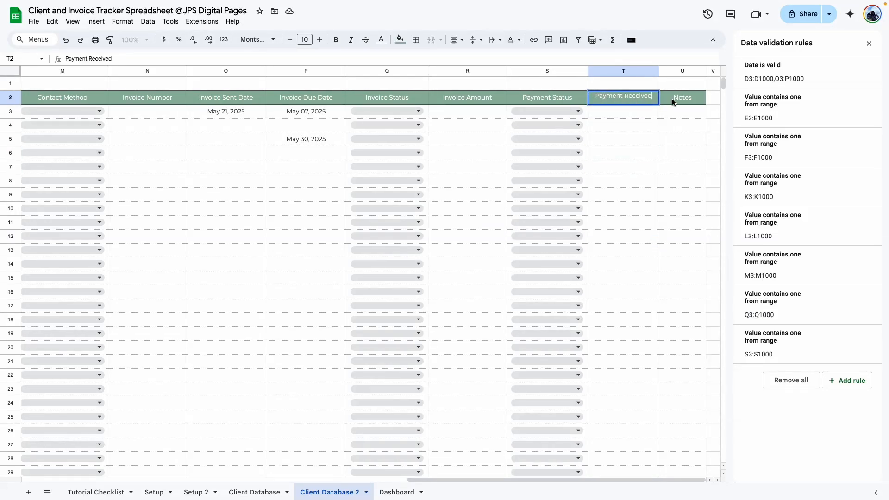
{"action": "type", "text": "Date"}
{"action": "key", "text": "Return"}
{"action": "left_click", "coordinate": [501, 40]}
{"action": "left_click", "coordinate": [518, 63]}
Step: Set the height of header row 2 to 35 pixels
{"action": "left_click", "coordinate": [10, 97]}
{"action": "right_click", "coordinate": [10, 97]}
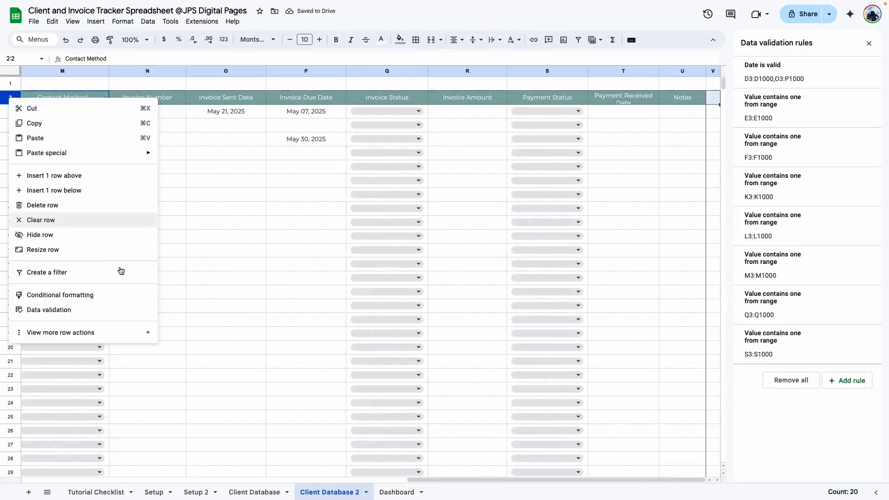
{"action": "left_click", "coordinate": [43, 250]}
{"action": "type", "text": "35"}
{"action": "key", "text": "Return"}
{"action": "left_click", "coordinate": [683, 169]}
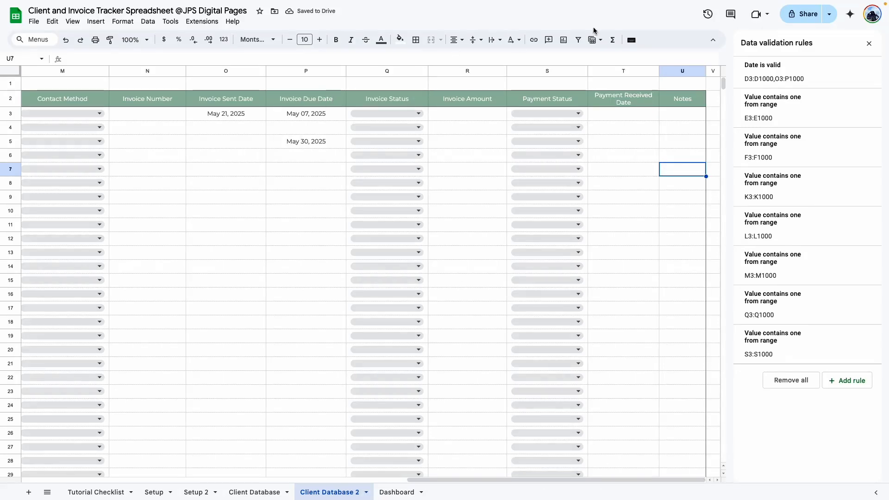
Step: Extend the valid-date validation rule to also cover 'Client Database 2'!T3:T in the Payment Received Date column
{"action": "left_click", "coordinate": [796, 74]}
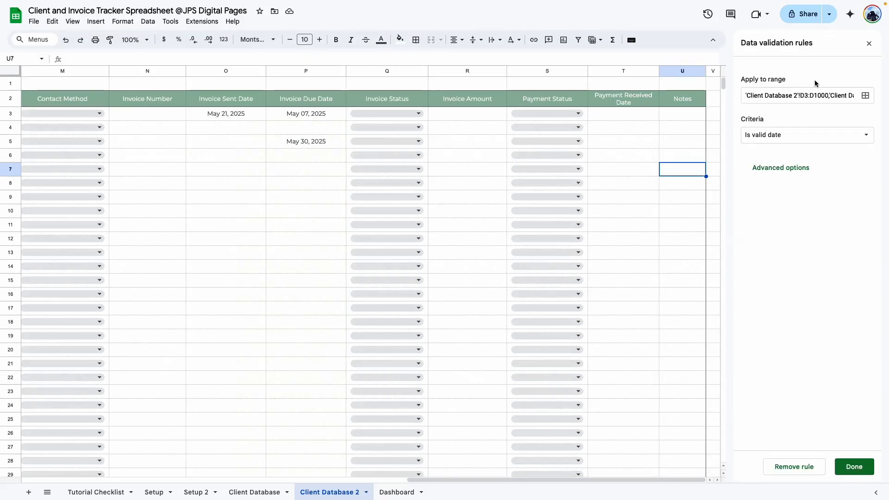
{"action": "left_click", "coordinate": [810, 96]}
{"action": "left_click", "coordinate": [414, 267]}
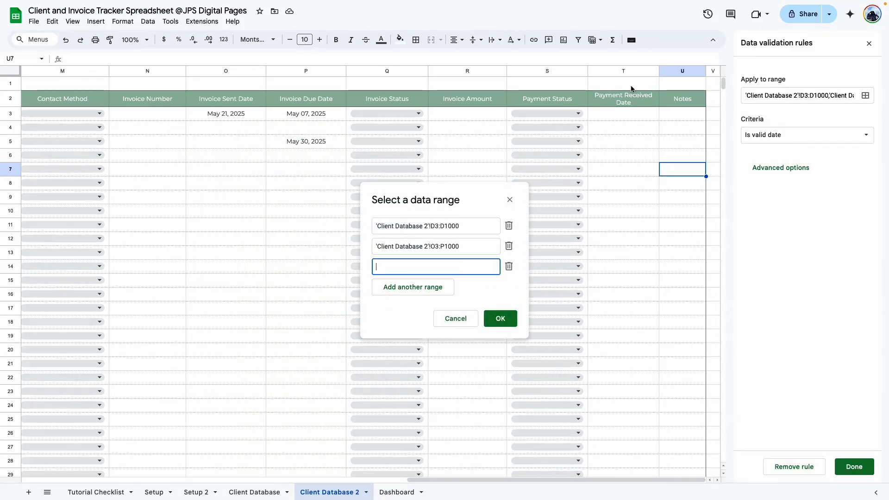
{"action": "left_click_drag", "start_coordinate": [600, 112], "coordinate": [611, 214]}
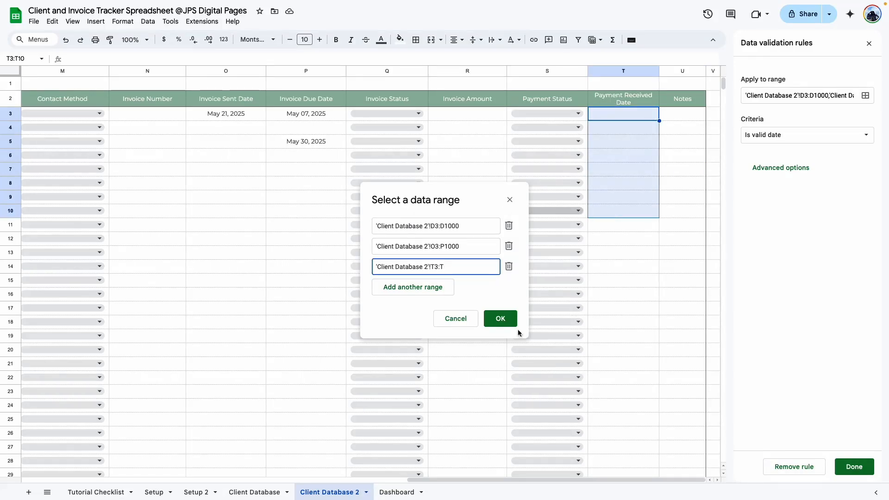
{"action": "left_click", "coordinate": [500, 318]}
Step: Pick 5/21/2025 as a sample date in Payment Received Date cell T4
{"action": "left_click", "coordinate": [612, 135]}
{"action": "double_click", "coordinate": [617, 124]}
{"action": "left_click", "coordinate": [624, 223]}
{"action": "left_click", "coordinate": [623, 280]}
Step: Copy the Invoice Due Date column's formatting onto the Payment Received Date column
{"action": "left_click", "coordinate": [288, 70]}
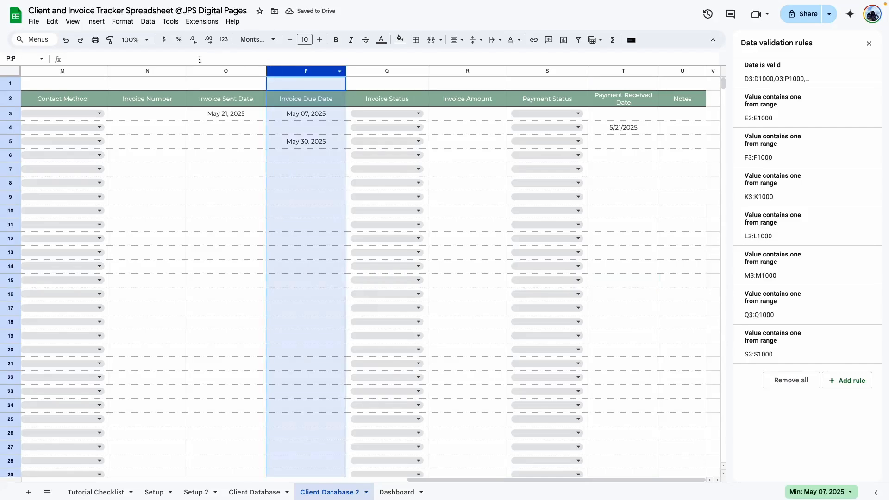
{"action": "left_click", "coordinate": [110, 40]}
{"action": "left_click", "coordinate": [622, 72]}
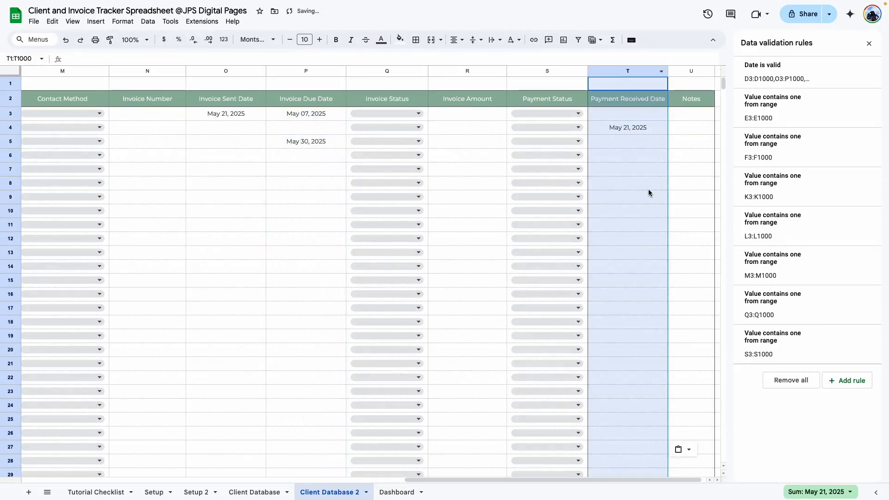
{"action": "left_click", "coordinate": [648, 188]}
Step: Wrap the Payment Received Date heading again and narrow its column so the heading takes two lines
{"action": "left_click", "coordinate": [633, 103]}
{"action": "left_click", "coordinate": [495, 39]}
{"action": "left_click", "coordinate": [510, 57]}
{"action": "left_click", "coordinate": [630, 141]}
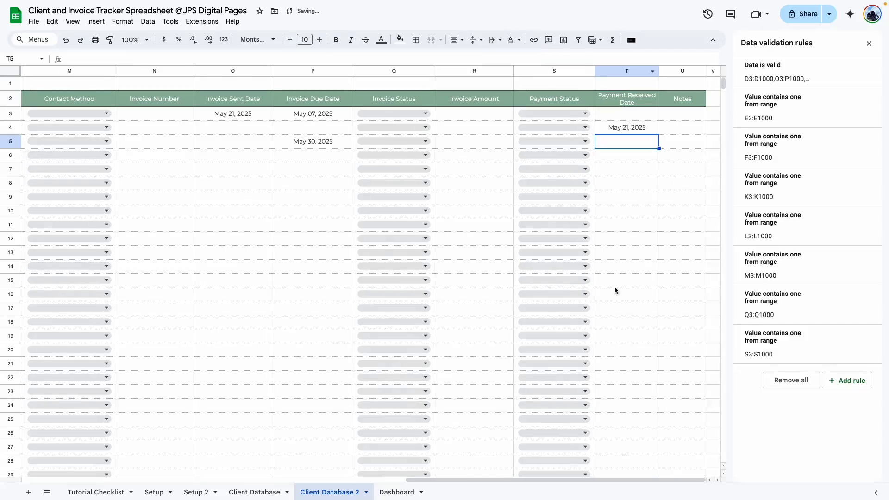
Step: Widen the Notes column well beyond its heading, then give it a slightly larger exact pixel width
{"action": "left_click", "coordinate": [671, 69]}
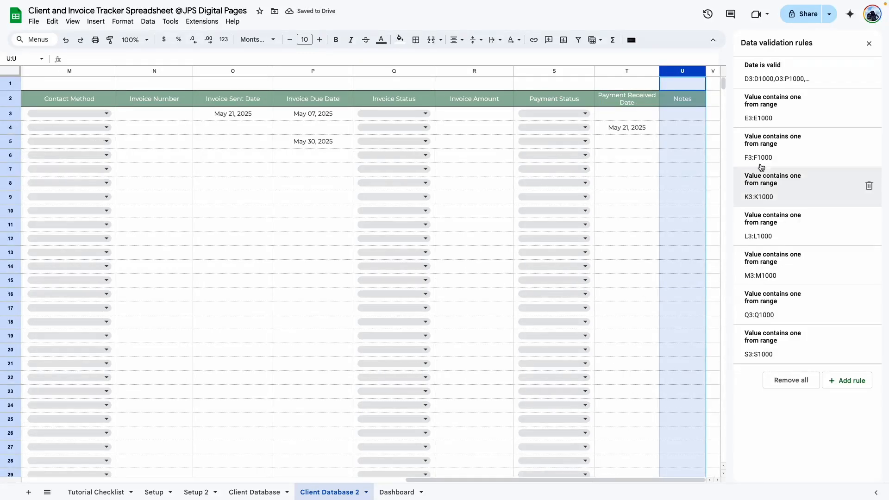
{"action": "left_click_drag", "start_coordinate": [707, 71], "coordinate": [782, 72]}
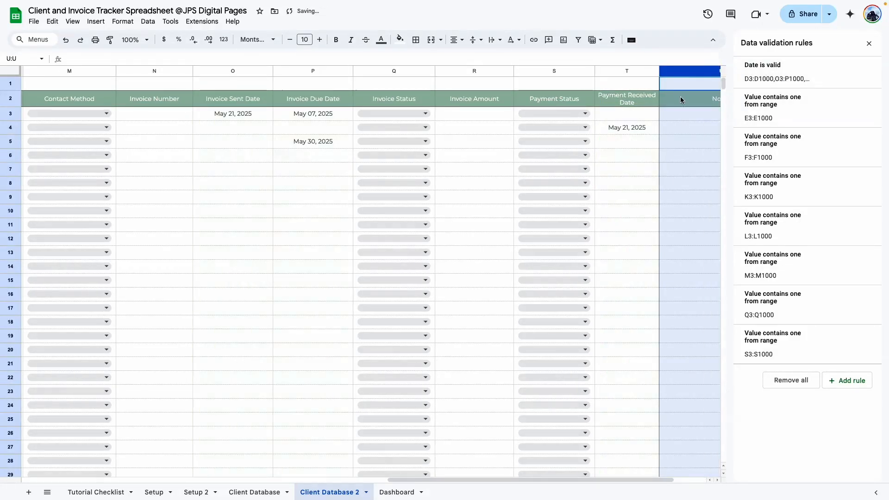
{"action": "left_click_drag", "start_coordinate": [552, 481], "coordinate": [585, 481]}
{"action": "left_click", "coordinate": [648, 141]}
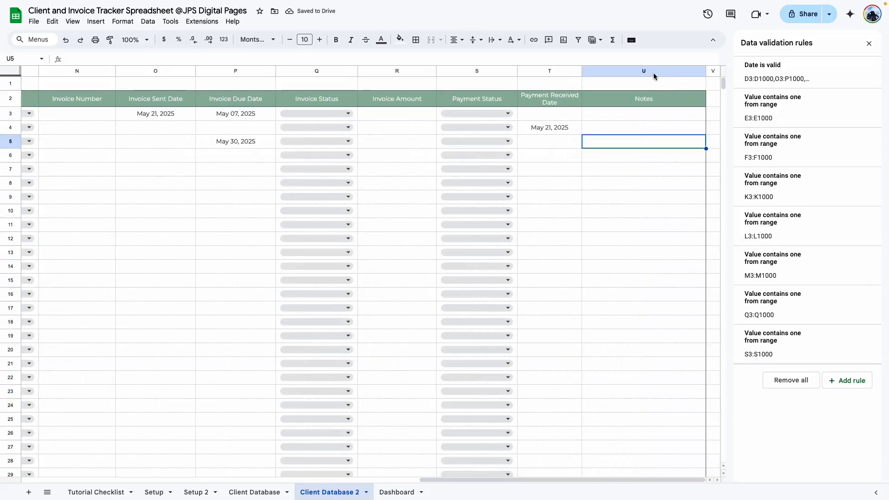
{"action": "left_click", "coordinate": [654, 72]}
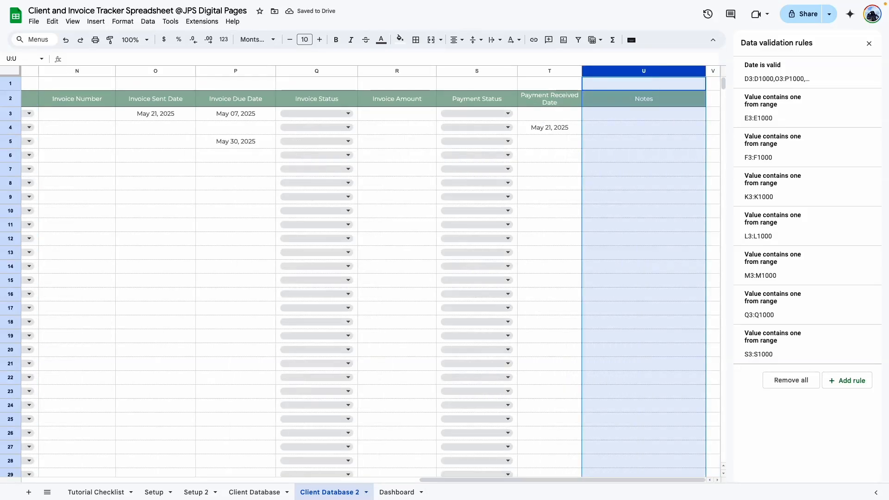
{"action": "right_click", "coordinate": [653, 72]}
{"action": "left_click", "coordinate": [685, 241]}
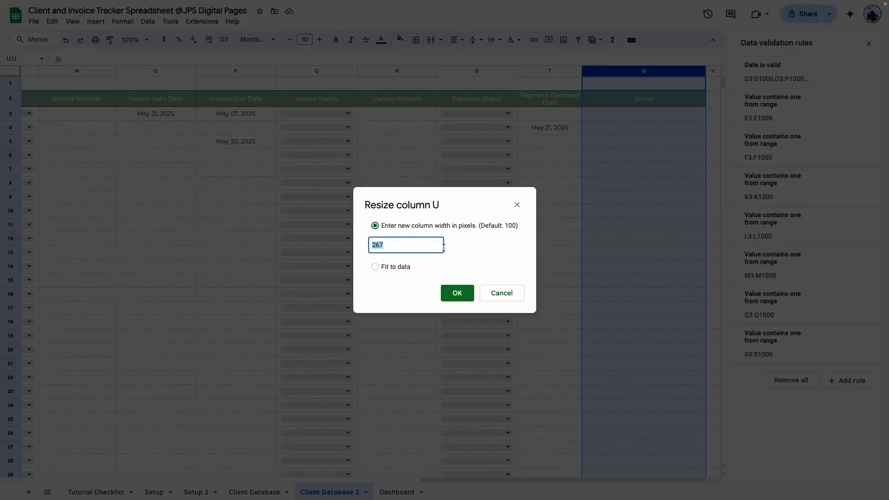
{"action": "left_click", "coordinate": [457, 293]}
{"action": "left_click", "coordinate": [643, 222]}
Step: Close the data validation rules and hide the gridlines on Client Database 2
{"action": "left_click_drag", "start_coordinate": [727, 482], "coordinate": [200, 468]}
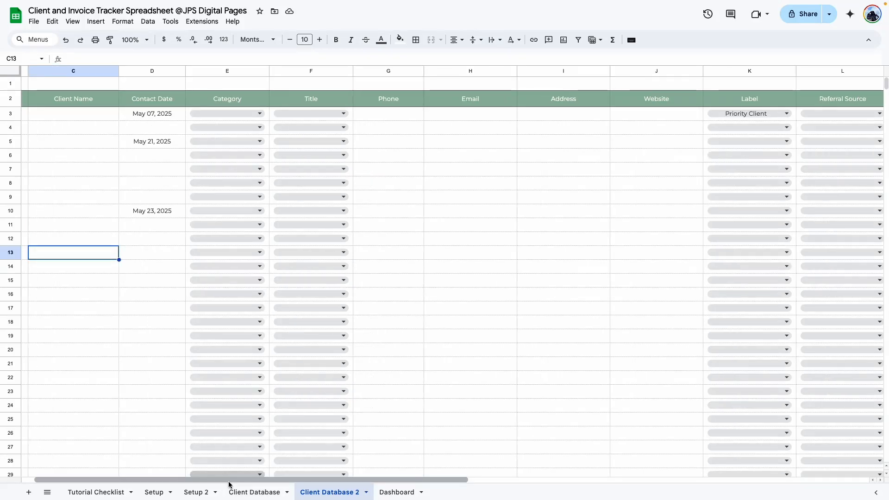
{"action": "left_click_drag", "start_coordinate": [227, 481], "coordinate": [204, 481]}
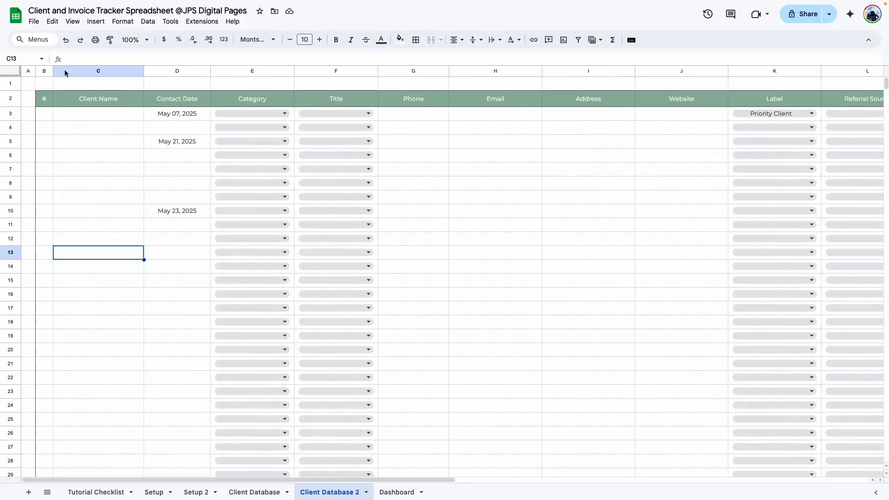
{"action": "left_click", "coordinate": [82, 28]}
{"action": "mouse_move", "coordinate": [89, 37]}
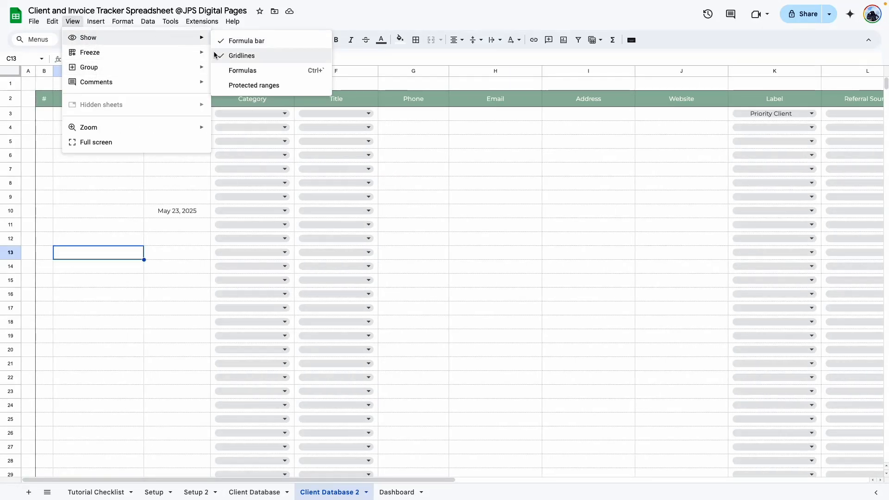
{"action": "left_click", "coordinate": [239, 55]}
{"action": "left_click", "coordinate": [555, 294]}
Step: Create a filter from the header row selection B2:U2
{"action": "left_click_drag", "start_coordinate": [451, 480], "coordinate": [483, 480]}
{"action": "left_click_drag", "start_coordinate": [340, 462], "coordinate": [269, 431]}
{"action": "left_click_drag", "start_coordinate": [43, 99], "coordinate": [796, 95]}
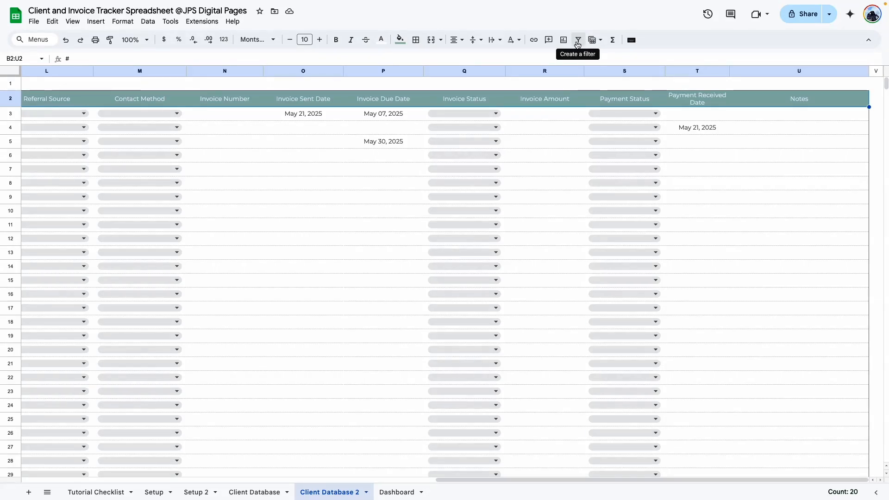
{"action": "left_click", "coordinate": [578, 41]}
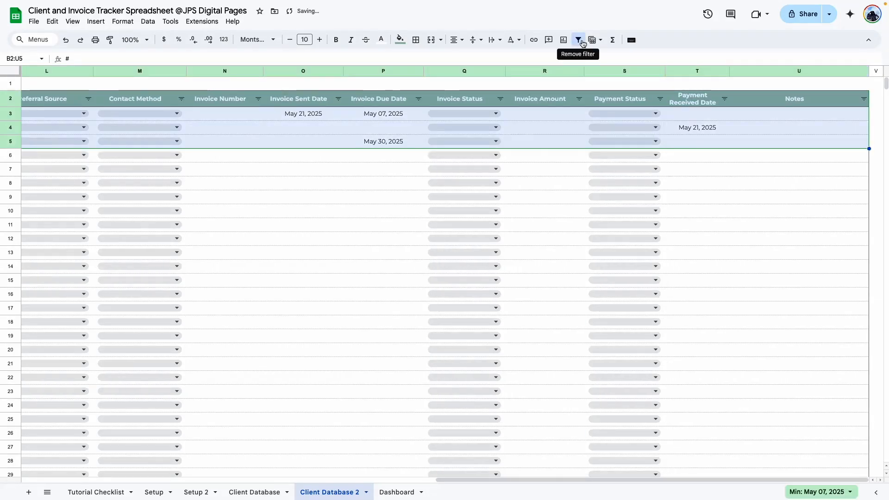
{"action": "left_click", "coordinate": [303, 197]}
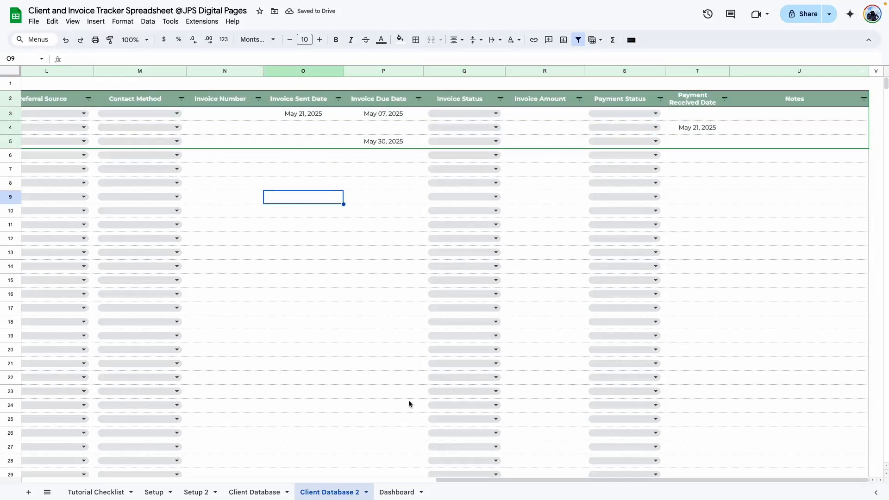
Step: Choose Phone in Contact Method cell M6 and Email in M7 as sample entries below the filtered rows
{"action": "left_click", "coordinate": [157, 155]}
{"action": "left_click", "coordinate": [131, 172]}
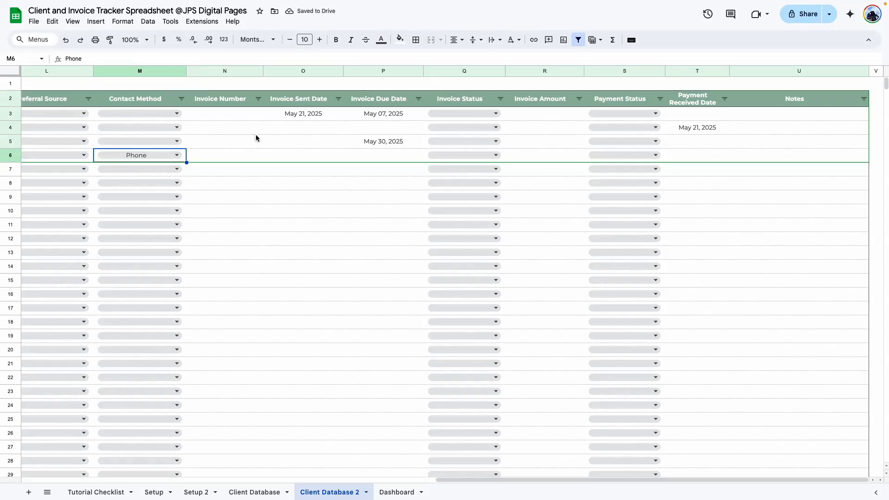
{"action": "left_click", "coordinate": [175, 171]}
{"action": "left_click", "coordinate": [140, 200]}
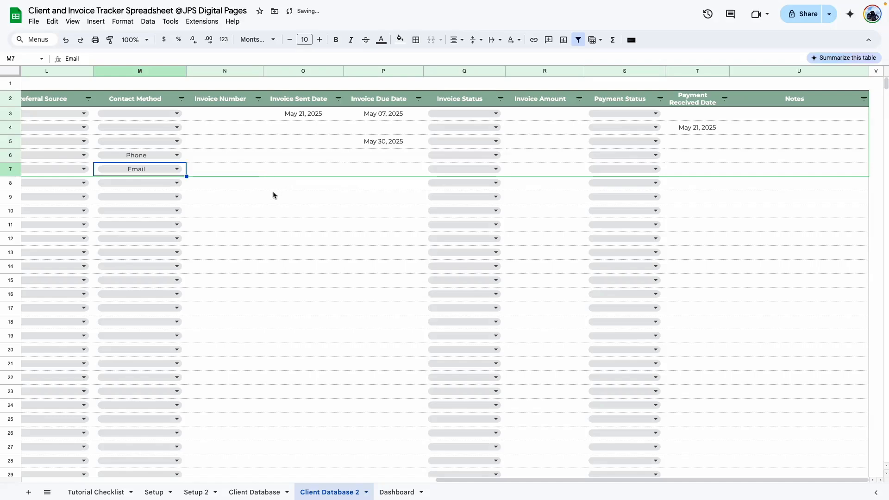
{"action": "left_click", "coordinate": [267, 249]}
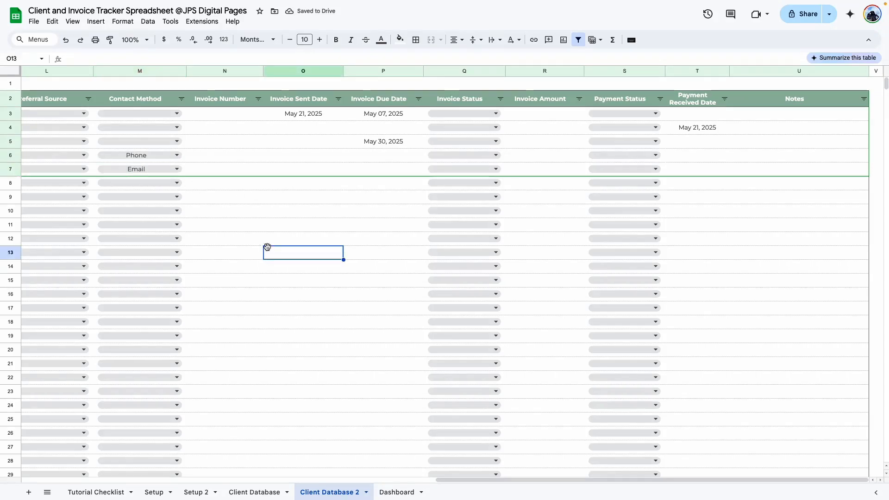
Step: Remove the existing filter and create a new one covering the whole table range B2:U1000
{"action": "left_click", "coordinate": [577, 41]}
{"action": "left_click", "coordinate": [772, 242]}
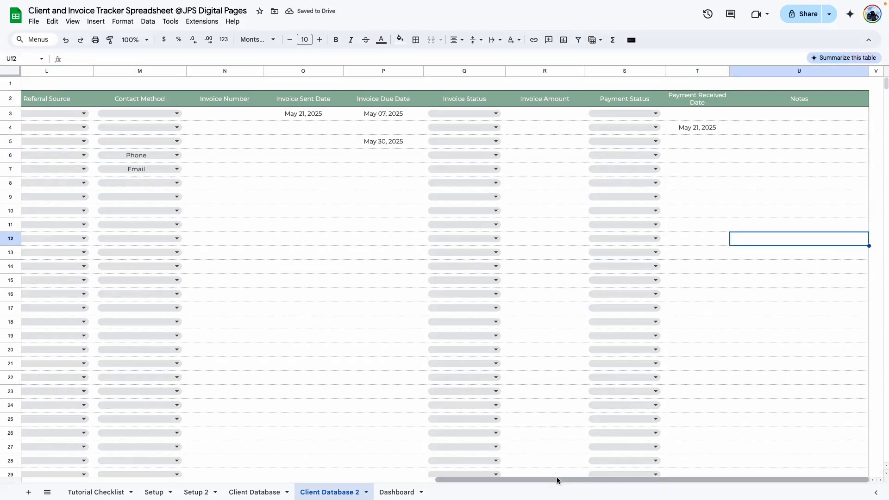
{"action": "left_click_drag", "start_coordinate": [557, 480], "coordinate": [182, 460]}
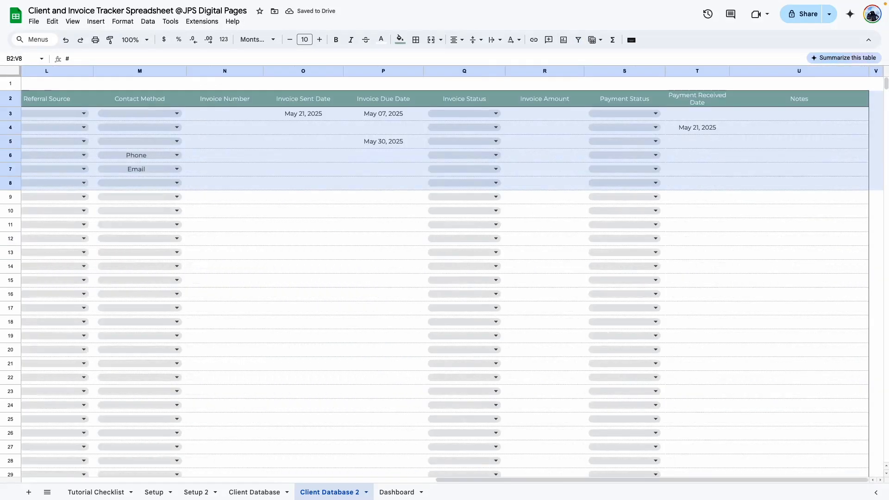
{"action": "left_click_drag", "start_coordinate": [885, 183], "coordinate": [827, 205]}
{"action": "key", "text": "ctrl+shift+Down"}
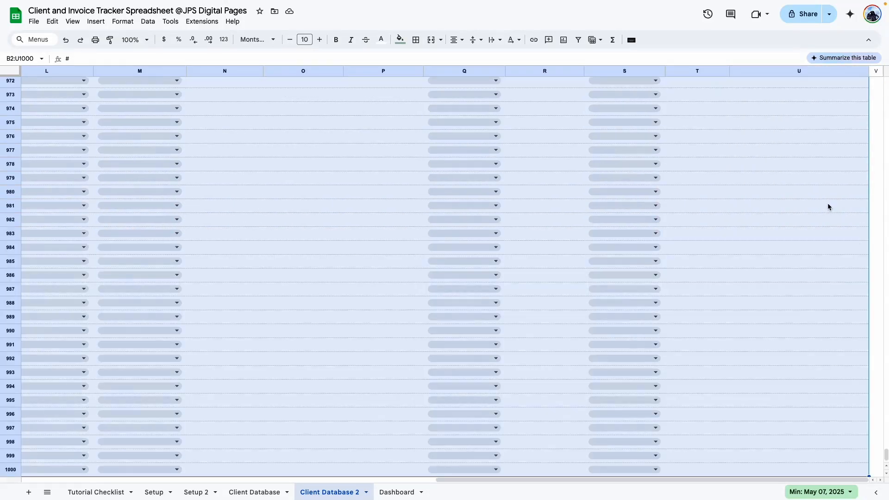
{"action": "left_click", "coordinate": [579, 41]}
{"action": "left_click", "coordinate": [548, 237]}
{"action": "key", "text": "ctrl+shift+Up"}
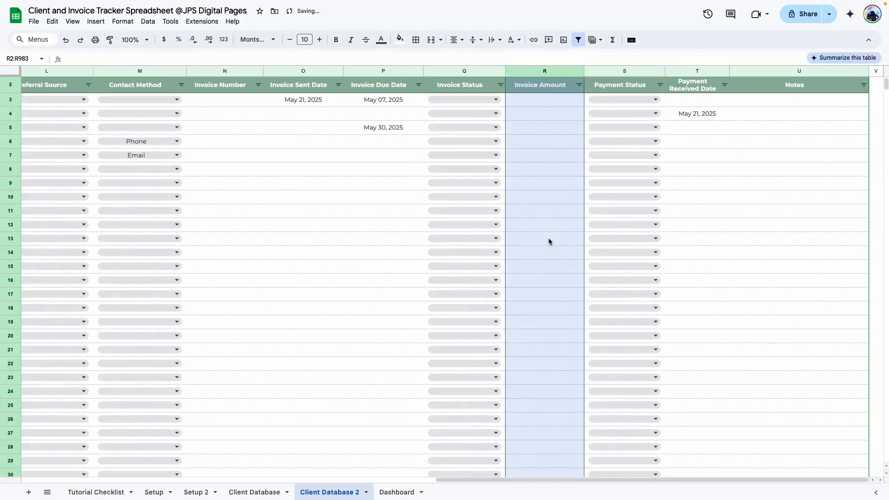
{"action": "left_click", "coordinate": [303, 224]}
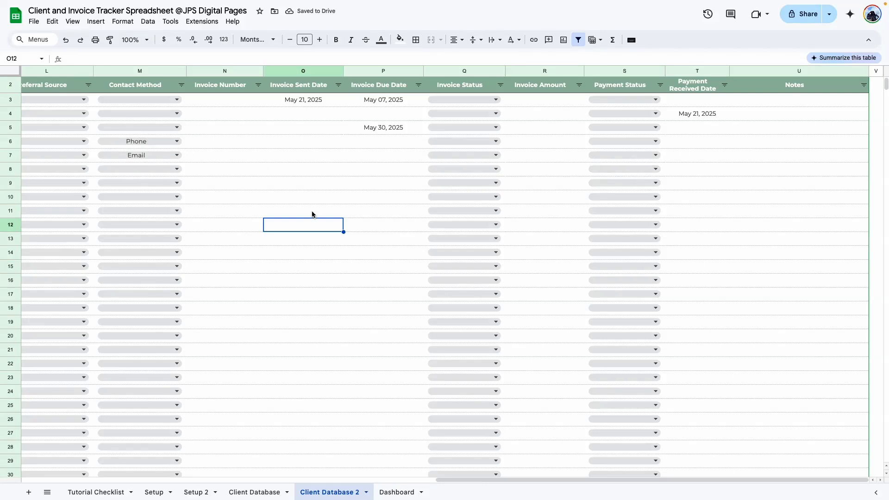
{"action": "scroll", "coordinate": [313, 214], "scroll_direction": "up", "scroll_amount": 1}
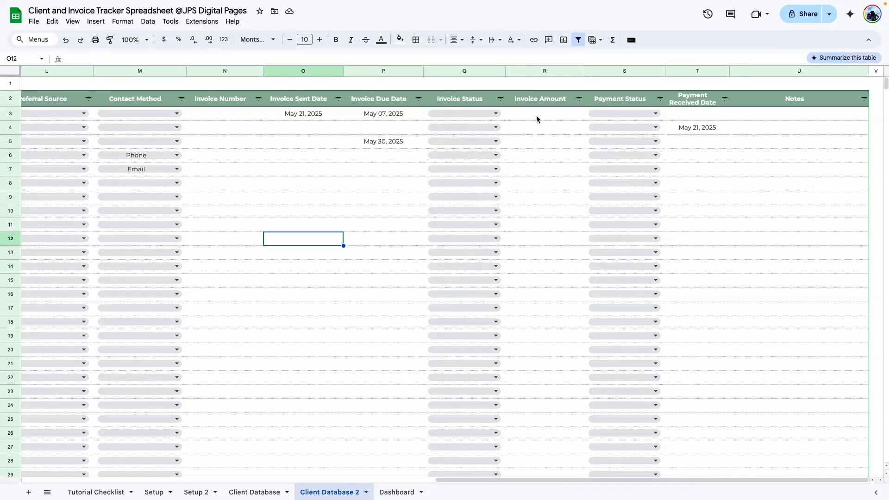
Step: Copy the sample records B3:U17 from Client Database and paste only their values into Client Database 2 starting at B3
{"action": "left_click", "coordinate": [254, 492]}
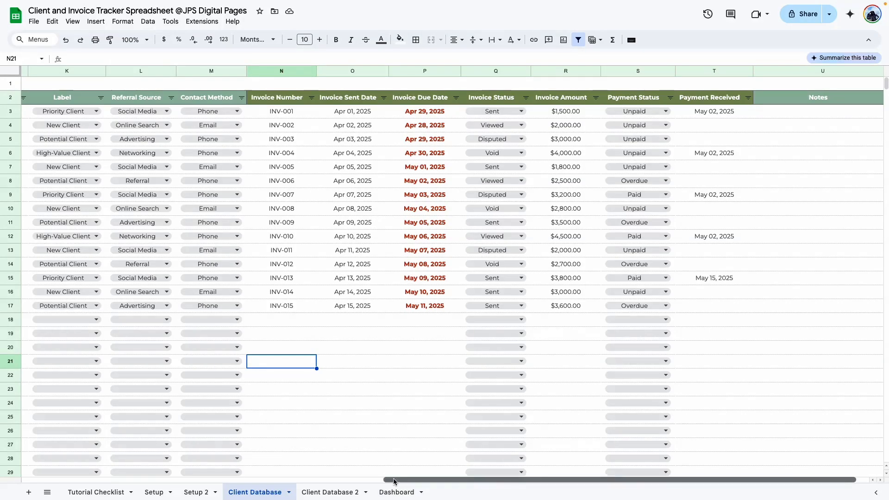
{"action": "left_click_drag", "start_coordinate": [390, 480], "coordinate": [28, 477]}
{"action": "left_click_drag", "start_coordinate": [46, 111], "coordinate": [810, 312]}
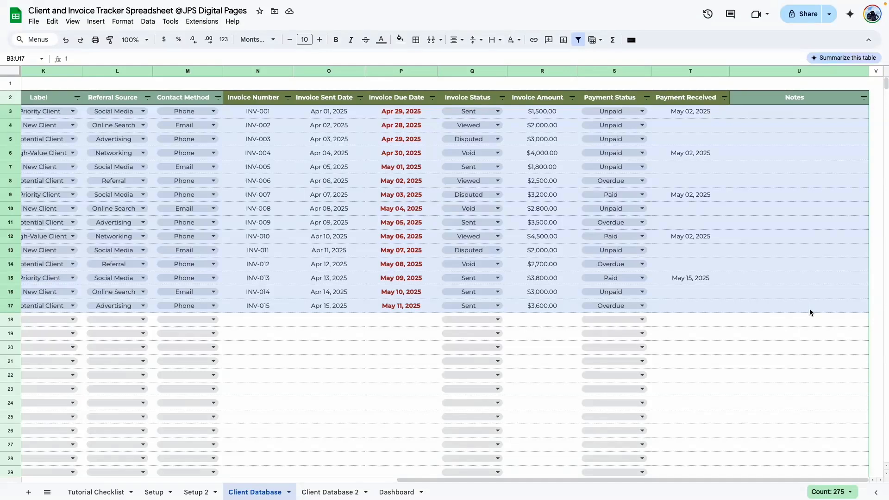
{"action": "key", "text": "ctrl+c"}
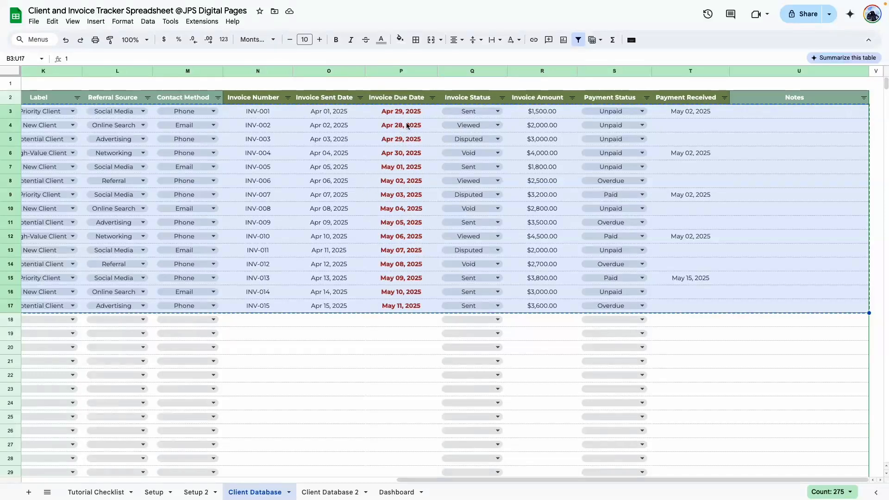
{"action": "left_click", "coordinate": [329, 492]}
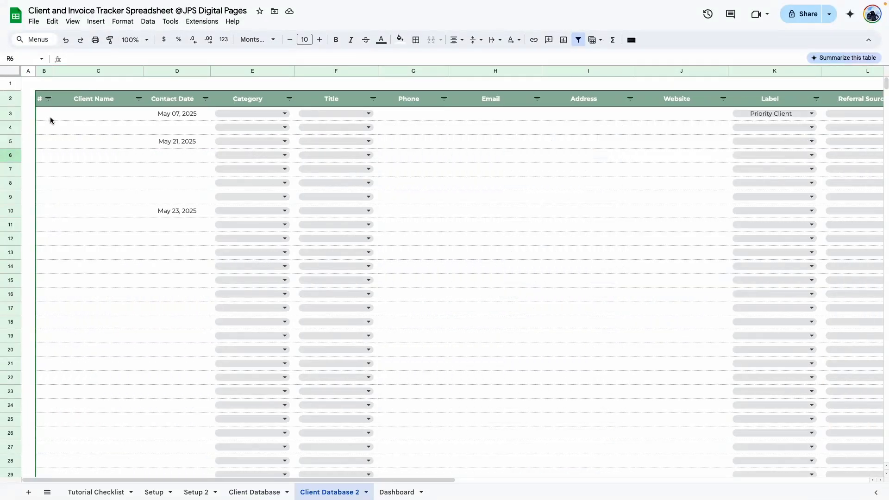
{"action": "right_click", "coordinate": [50, 120]}
{"action": "left_click", "coordinate": [70, 155]}
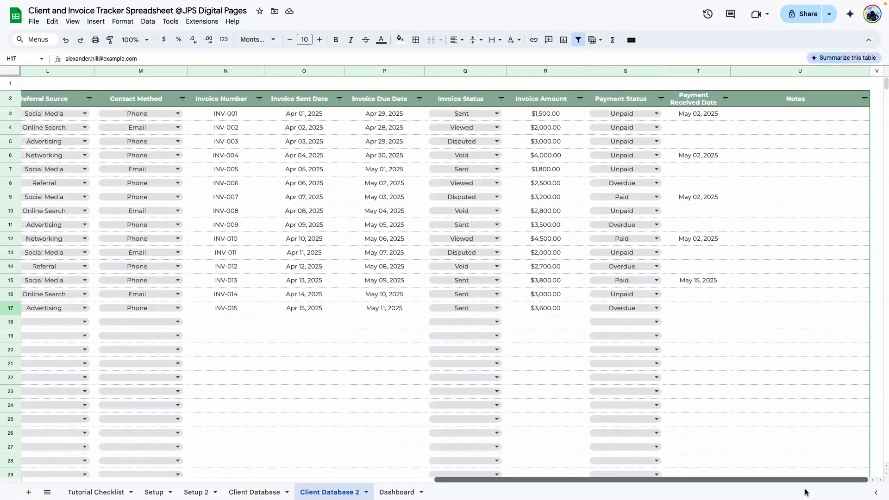
{"action": "left_click_drag", "start_coordinate": [516, 482], "coordinate": [461, 481]}
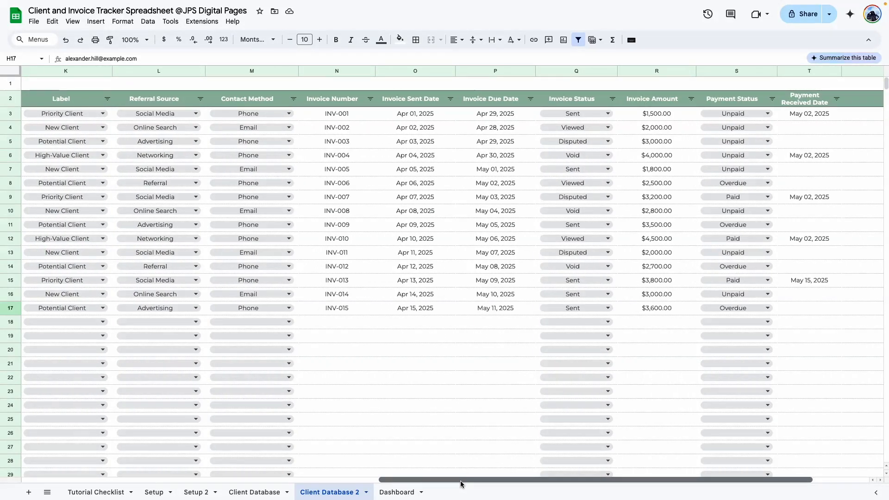
{"action": "left_click_drag", "start_coordinate": [461, 484], "coordinate": [467, 485]}
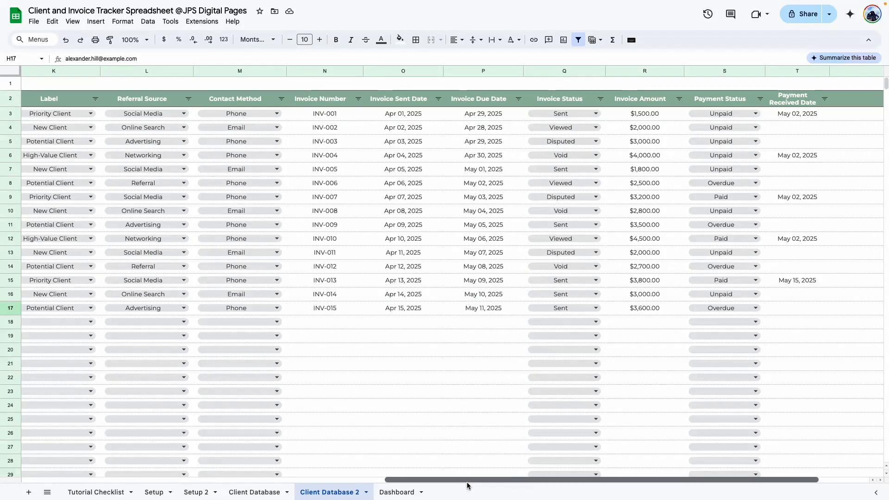
Step: Examine the conditional formatting rule applied to the Invoice Due Date column on Client Database
{"action": "left_click_drag", "start_coordinate": [484, 115], "coordinate": [490, 309]}
{"action": "left_click", "coordinate": [468, 366]}
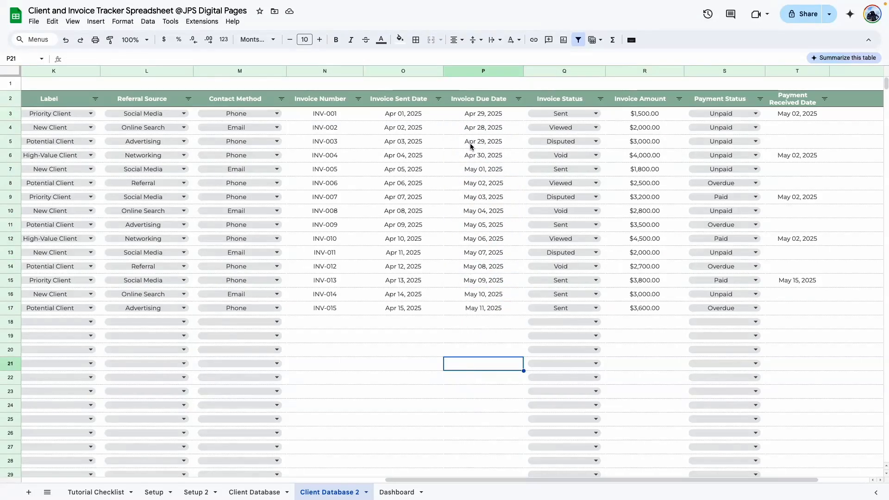
{"action": "left_click", "coordinate": [262, 495]}
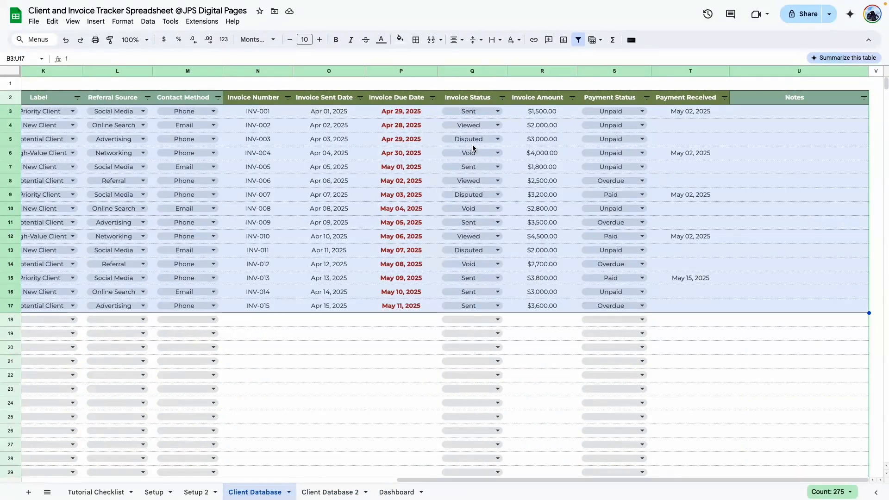
{"action": "left_click", "coordinate": [410, 140]}
{"action": "left_click", "coordinate": [381, 40]}
{"action": "left_click", "coordinate": [417, 217]}
{"action": "left_click", "coordinate": [797, 76]}
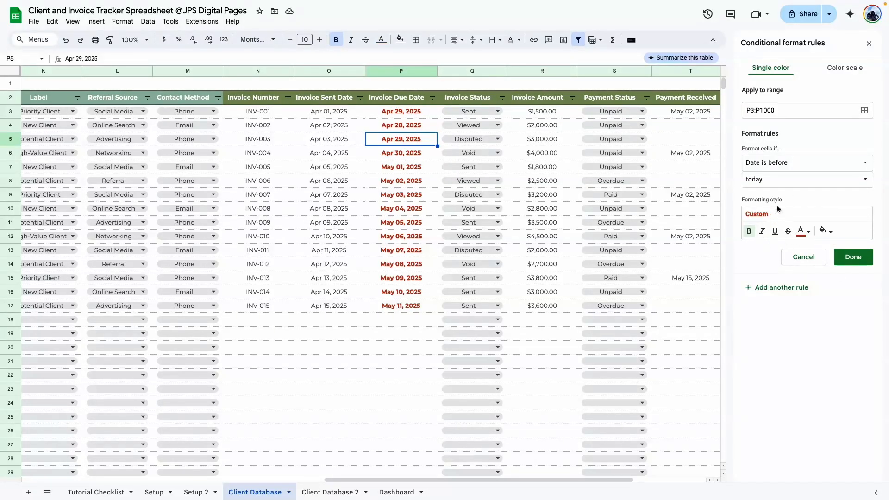
{"action": "left_click", "coordinate": [869, 44]}
Step: Add a conditional formatting rule to Invoice Due Date range P3:P on Client Database 2 for dates before today
{"action": "left_click", "coordinate": [330, 492]}
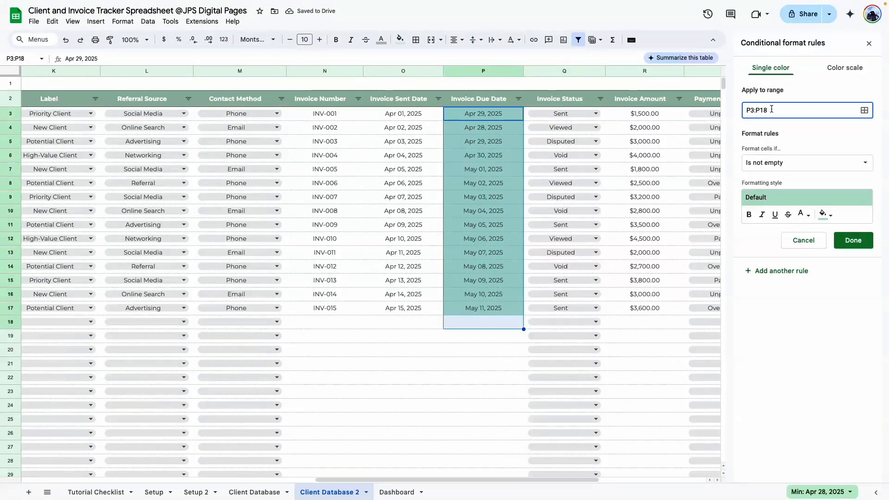
{"action": "left_click", "coordinate": [815, 133]}
{"action": "left_click", "coordinate": [788, 160]}
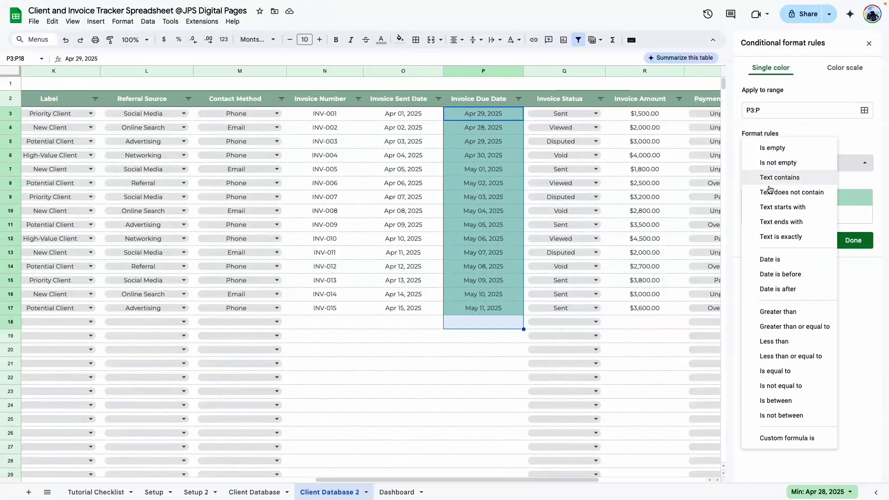
{"action": "left_click", "coordinate": [790, 272]}
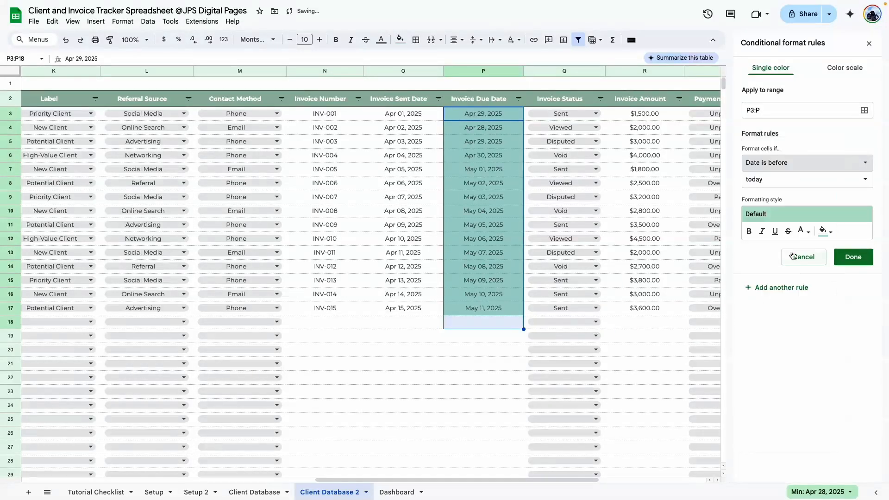
Step: Style the overdue date rule with no fill and bold dark red text, and save it
{"action": "left_click", "coordinate": [825, 231]}
{"action": "left_click", "coordinate": [740, 250]}
{"action": "left_click", "coordinate": [803, 232]}
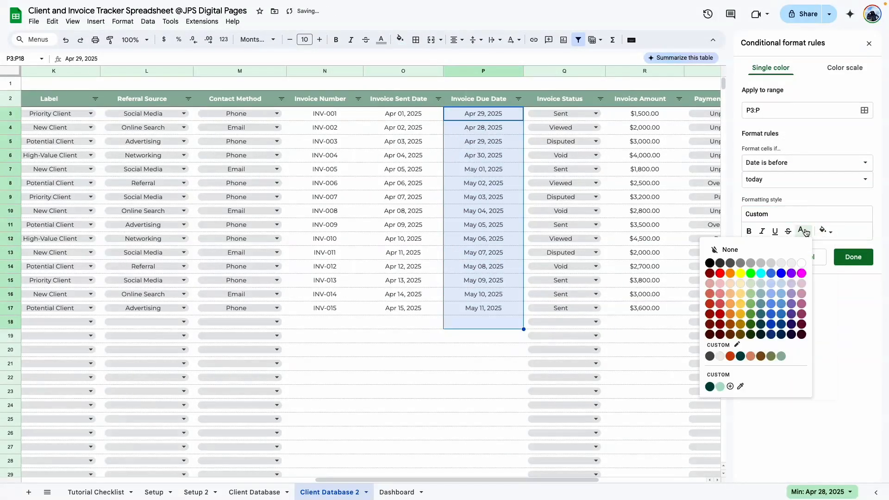
{"action": "left_click", "coordinate": [709, 314]}
{"action": "left_click", "coordinate": [749, 231]}
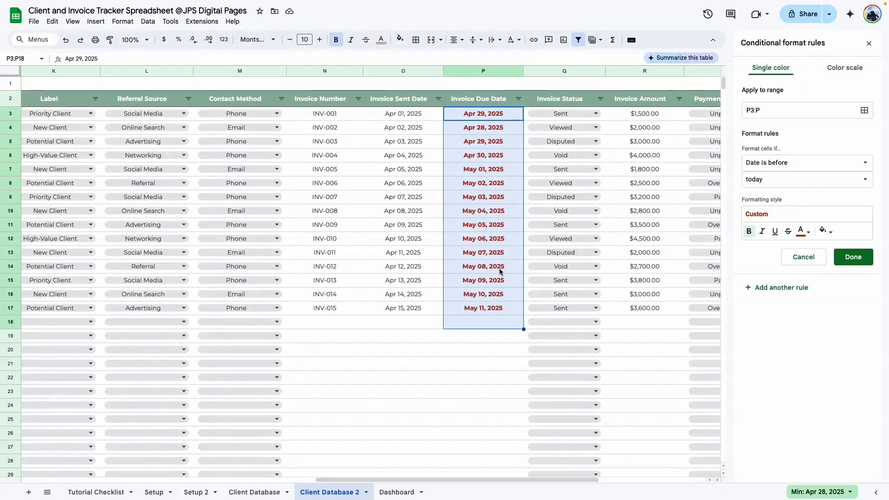
{"action": "left_click", "coordinate": [842, 266]}
Step: Change the Invoice Due Date in P17 to May 31, 2025 to test the overdue rule
{"action": "double_click", "coordinate": [488, 309]}
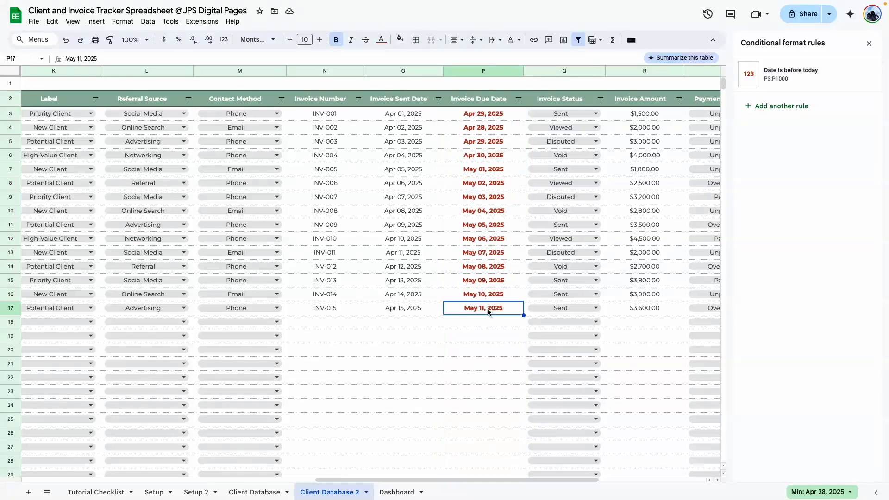
{"action": "left_click", "coordinate": [526, 405]}
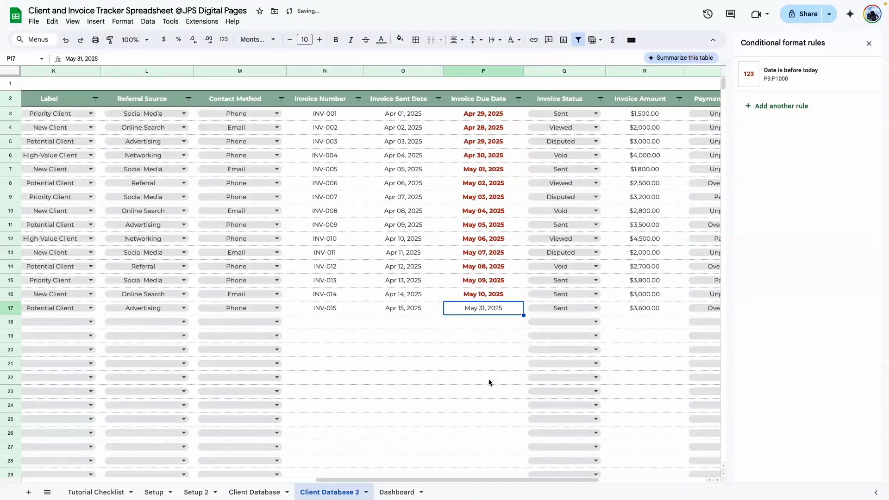
{"action": "left_click", "coordinate": [487, 378]}
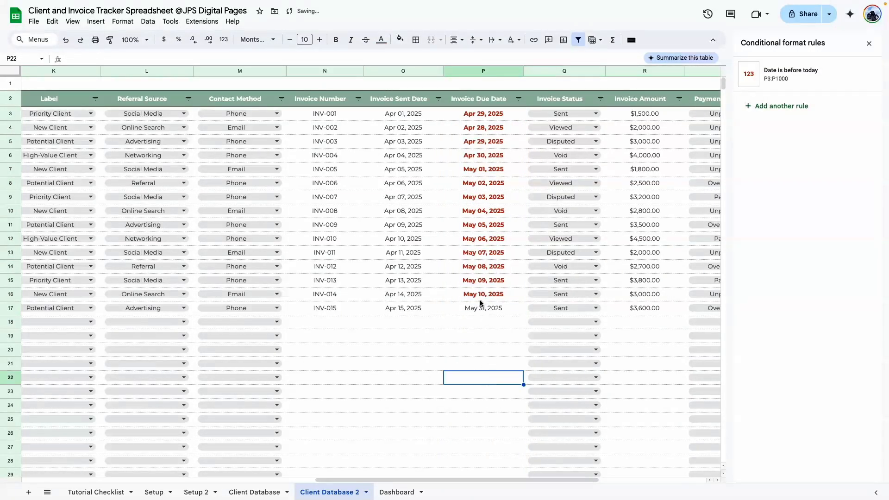
{"action": "left_click", "coordinate": [479, 348]}
{"action": "left_click_drag", "start_coordinate": [398, 480], "coordinate": [374, 479]}
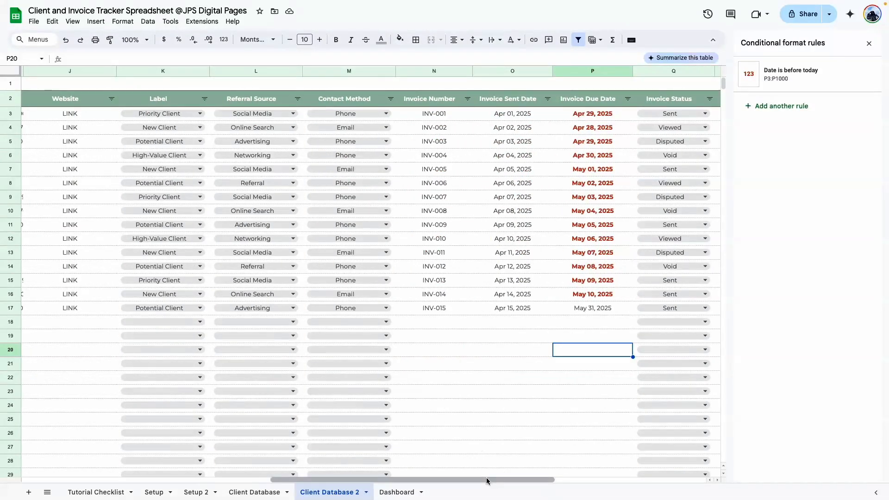
{"action": "left_click_drag", "start_coordinate": [486, 480], "coordinate": [238, 480]}
Step: Check off Database table and Add data validation rules on the Tutorial Checklist sheet
{"action": "left_click", "coordinate": [96, 492]}
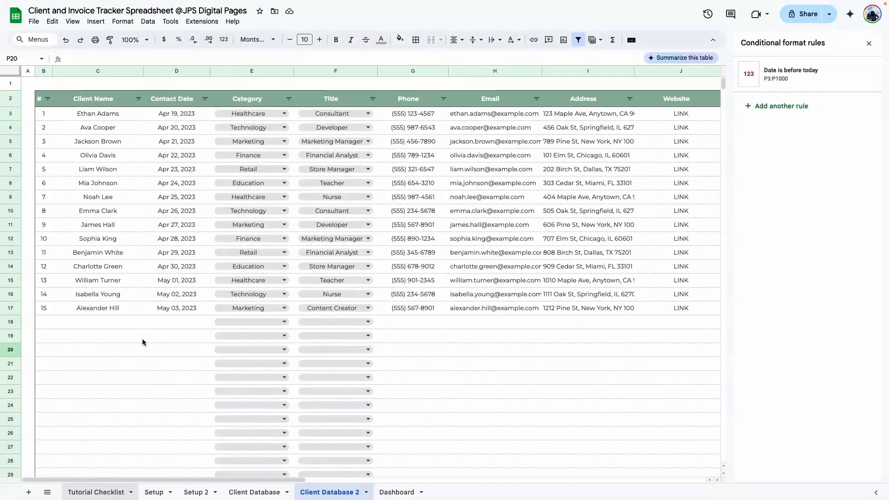
{"action": "left_click", "coordinate": [147, 41]}
{"action": "left_click", "coordinate": [132, 146]}
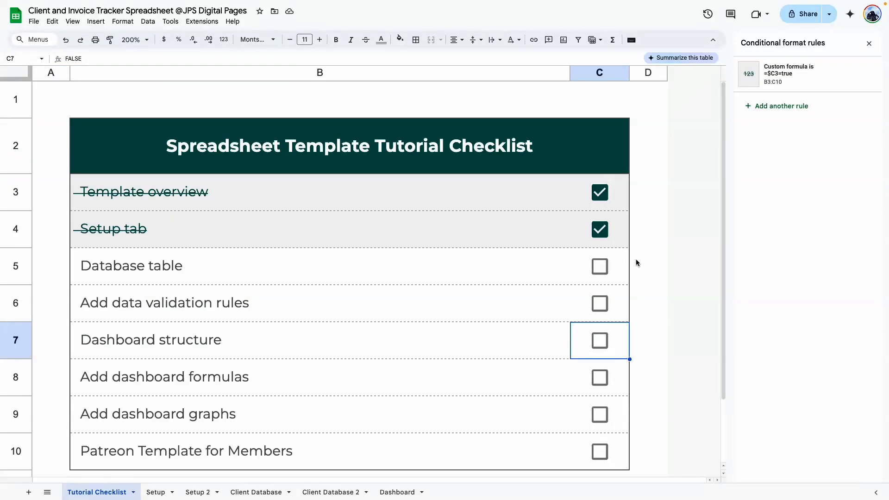
{"action": "left_click", "coordinate": [600, 267]}
{"action": "left_click", "coordinate": [155, 314]}
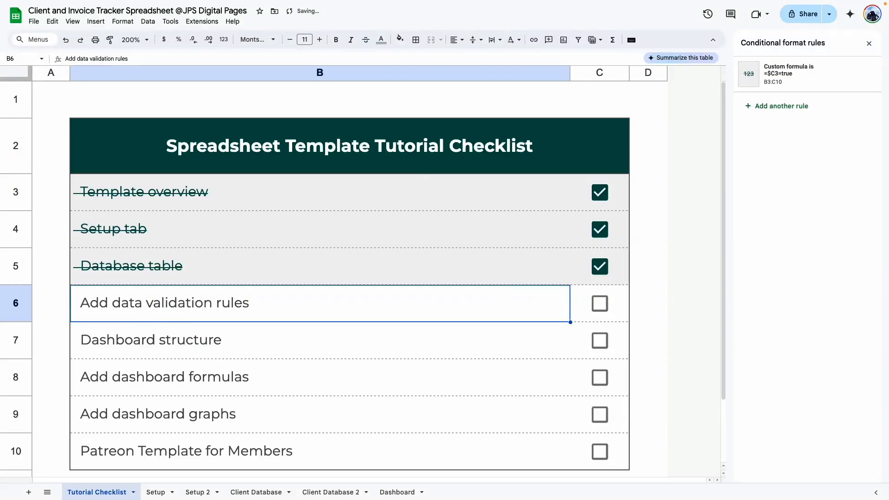
{"action": "left_click", "coordinate": [599, 305]}
{"action": "left_click", "coordinate": [138, 349]}
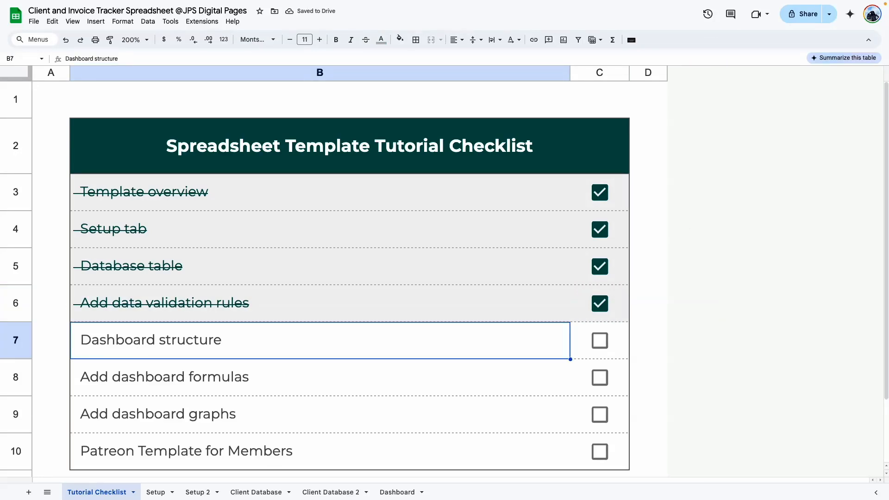
Step: Look over the finished Dashboard layout and add a new sheet named Dashboard 2
{"action": "scroll", "coordinate": [337, 218], "scroll_direction": "down", "scroll_amount": 1}
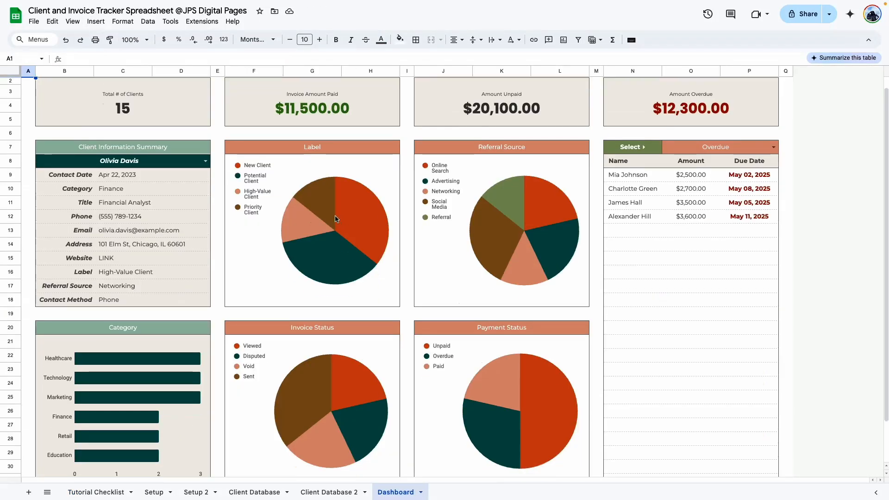
{"action": "scroll", "coordinate": [627, 254], "scroll_direction": "down", "scroll_amount": 2}
{"action": "scroll", "coordinate": [627, 254], "scroll_direction": "up", "scroll_amount": 3}
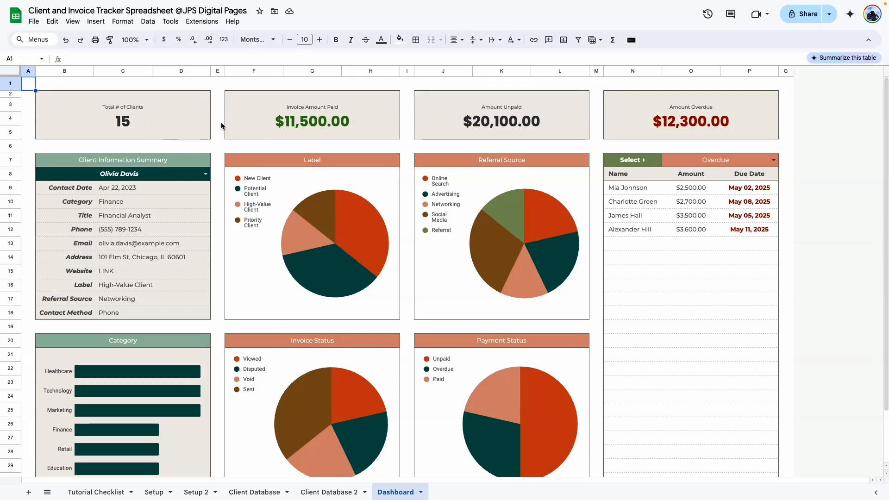
{"action": "left_click", "coordinate": [28, 491]}
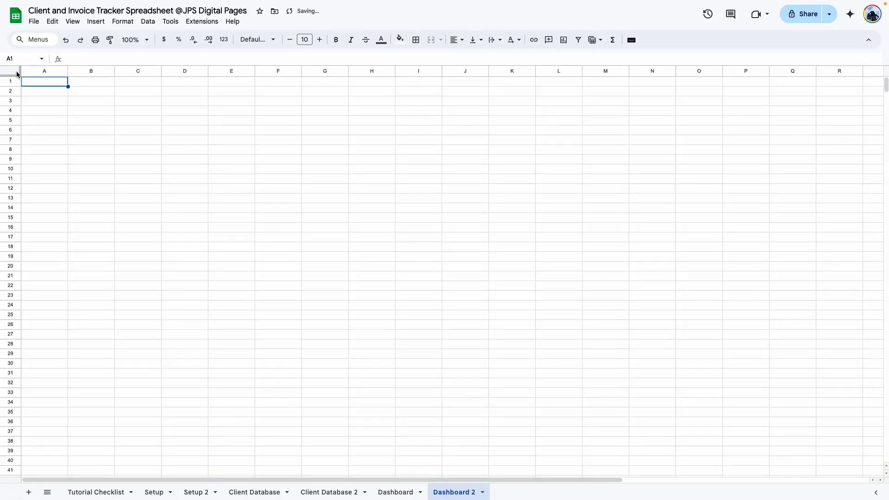
Step: Set Dashboard 2's font to Montserrat and trim the sheet to columns A:Q and rows 1 to 32, matching Dashboard
{"action": "left_click", "coordinate": [395, 492]}
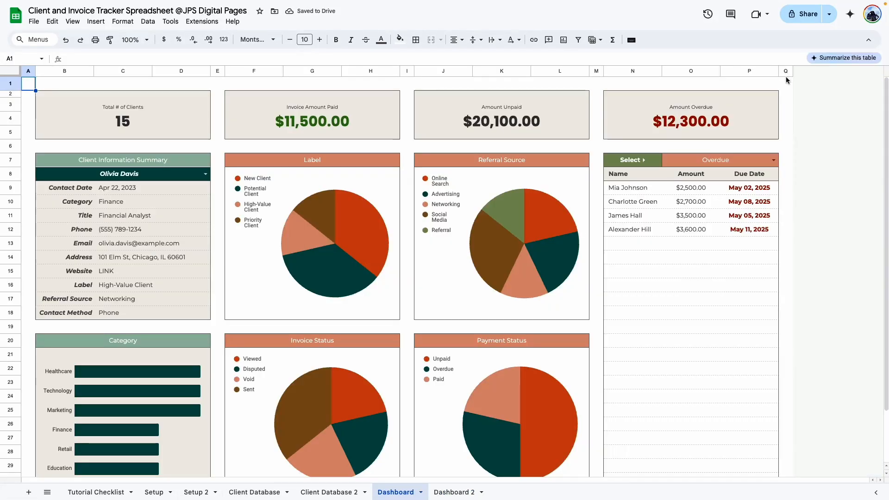
{"action": "scroll", "coordinate": [302, 228], "scroll_direction": "down", "scroll_amount": 3}
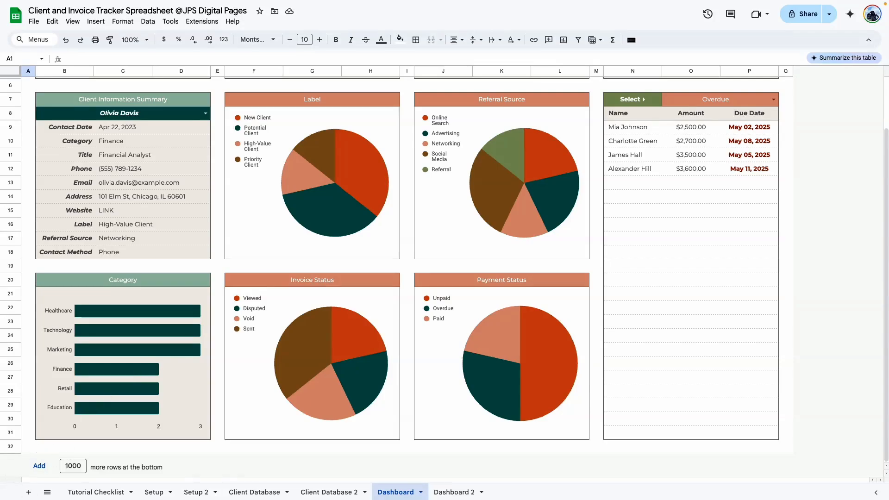
{"action": "left_click", "coordinate": [454, 492]}
{"action": "left_click", "coordinate": [10, 392]}
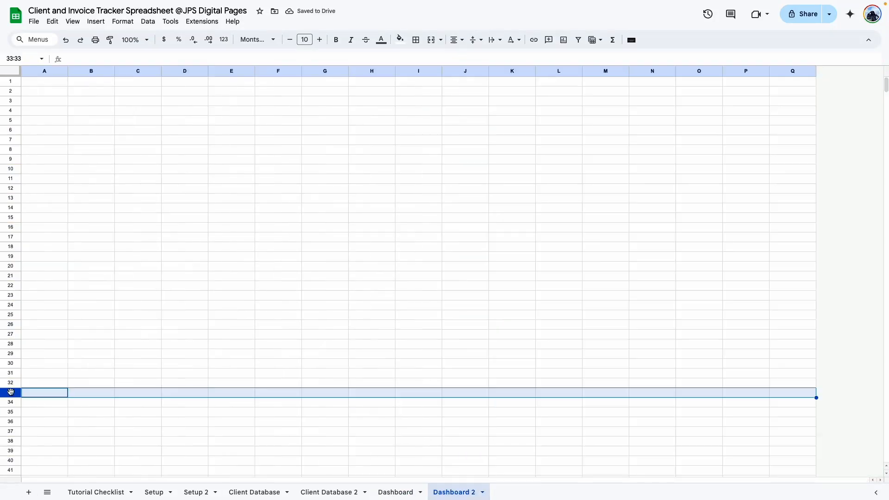
{"action": "key", "text": "super+shift+Down"}
{"action": "right_click", "coordinate": [10, 392]}
{"action": "left_click", "coordinate": [59, 253]}
{"action": "left_click", "coordinate": [91, 207]}
Step: Resize all rows of Dashboard 2 to a height of 30 pixels
{"action": "left_click_drag", "start_coordinate": [9, 82], "coordinate": [8, 453]}
{"action": "right_click", "coordinate": [10, 121]}
{"action": "left_click", "coordinate": [92, 275]}
{"action": "double_click", "coordinate": [406, 243]}
{"action": "type", "text": "30"}
{"action": "key", "text": "Return"}
Step: Resize the outer margin columns A and Q of Dashboard 2 to 30 pixels wide
{"action": "left_click", "coordinate": [33, 72]}
{"action": "left_click", "coordinate": [781, 71], "text": "super"}
{"action": "right_click", "coordinate": [787, 71]}
{"action": "left_click", "coordinate": [716, 125]}
{"action": "type", "text": "3"}
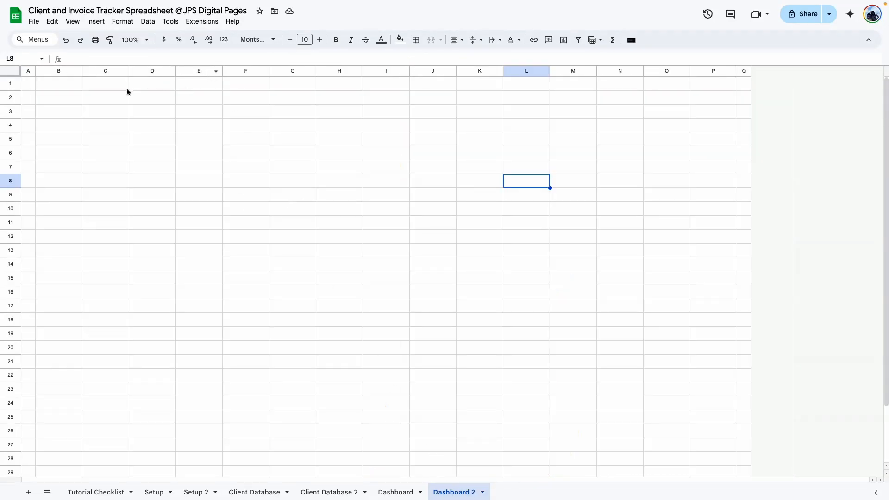
Step: Resize the spacer columns E, I and M of Dashboard 2 to 30 pixels wide
{"action": "left_click", "coordinate": [187, 69]}
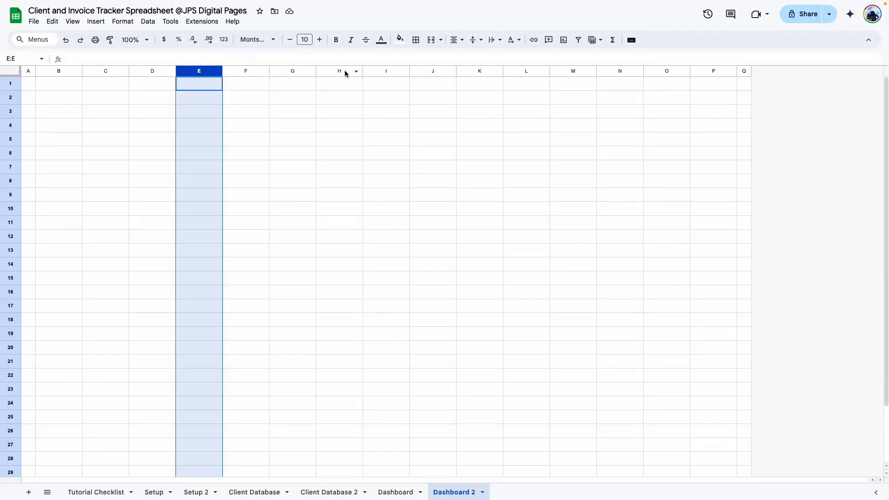
{"action": "left_click", "coordinate": [386, 70], "text": "ctrl"}
{"action": "left_click", "coordinate": [572, 71], "text": "ctrl"}
{"action": "right_click", "coordinate": [556, 72]}
{"action": "left_click", "coordinate": [597, 179]}
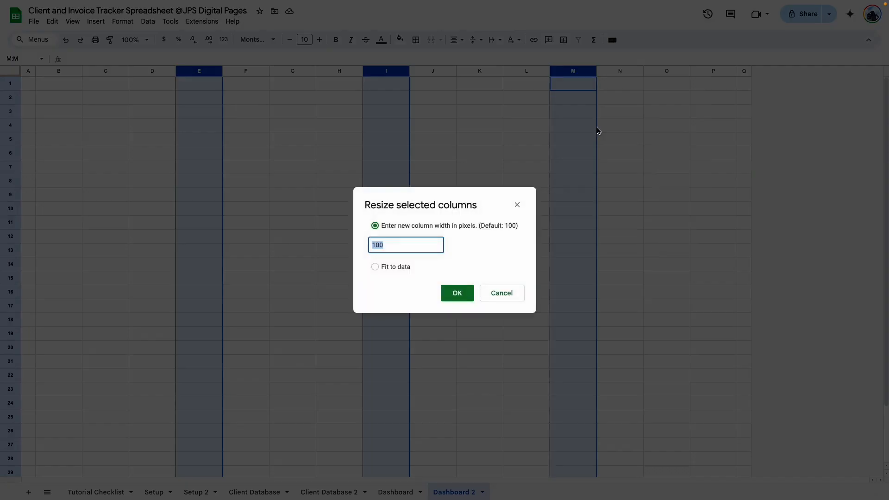
{"action": "type", "text": "30"}
{"action": "key", "text": "Return"}
{"action": "left_click", "coordinate": [99, 123]}
Step: Widen the content column groups B:D, F:H, J:L and N:P of Dashboard 2 to one equal width
{"action": "left_click_drag", "start_coordinate": [60, 73], "coordinate": [139, 71]}
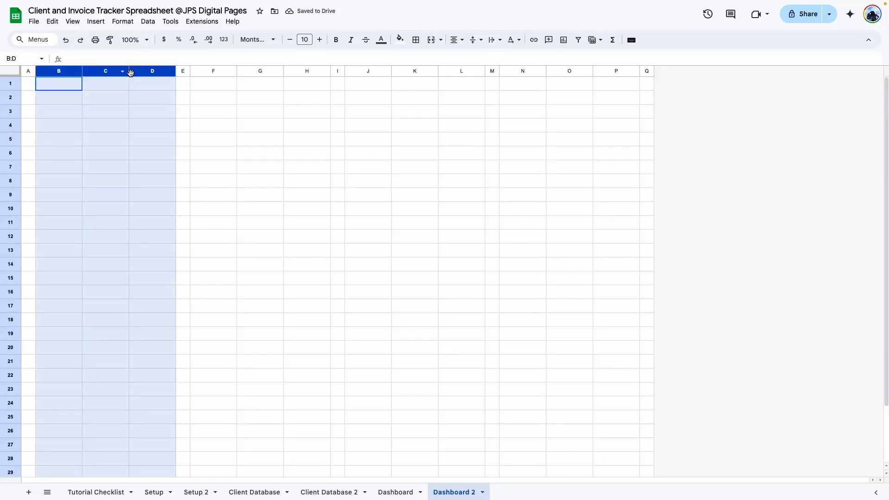
{"action": "left_click_drag", "start_coordinate": [210, 72], "coordinate": [302, 73]}
{"action": "left_click_drag", "start_coordinate": [368, 71], "coordinate": [461, 71]}
{"action": "left_click_drag", "start_coordinate": [523, 71], "coordinate": [601, 71]}
{"action": "right_click", "coordinate": [600, 71]}
{"action": "left_click", "coordinate": [642, 179]}
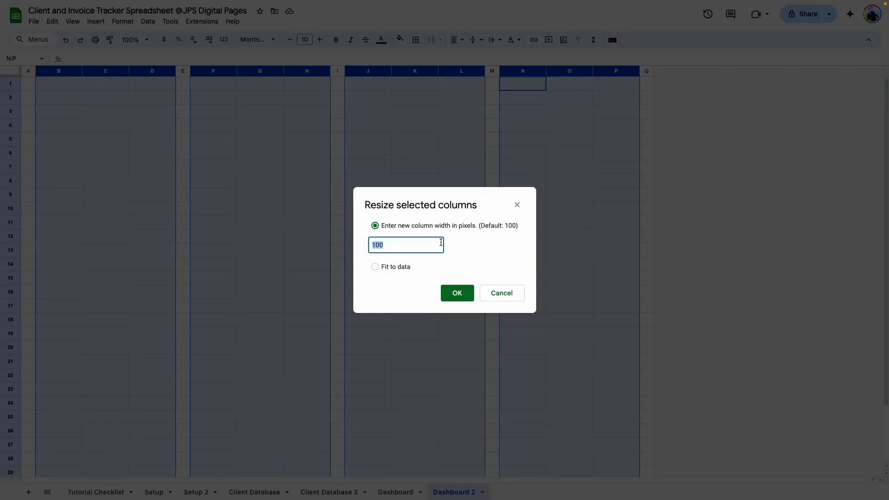
{"action": "type", "text": "1, 20"}
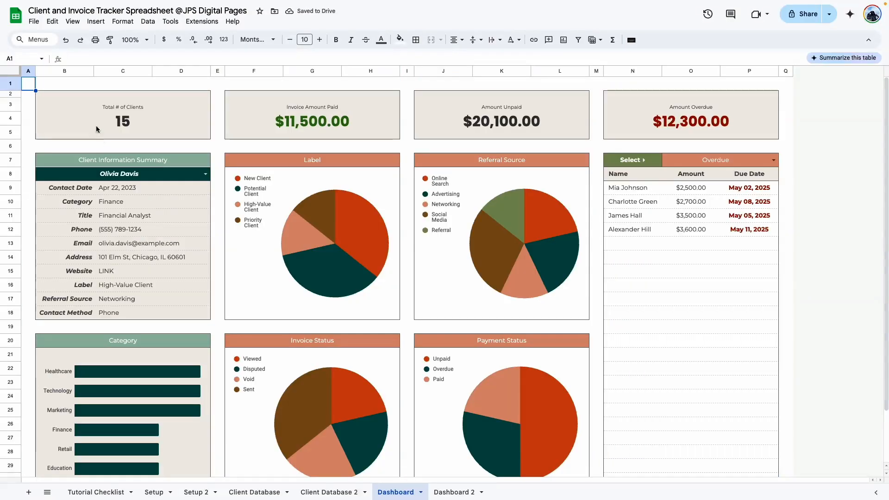
Step: Using the original Dashboard's summary cards as reference, add an outer border around B2:D5 on Dashboard 2
{"action": "left_click", "coordinate": [61, 94]}
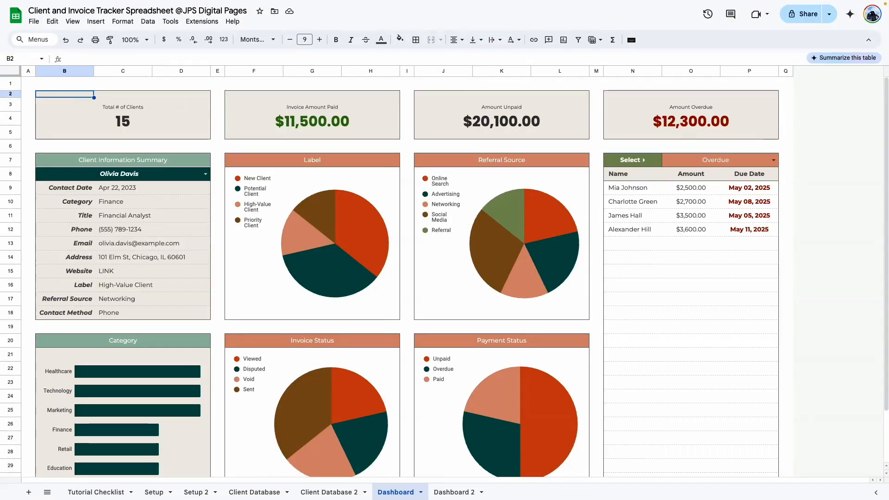
{"action": "left_click", "coordinate": [690, 106]}
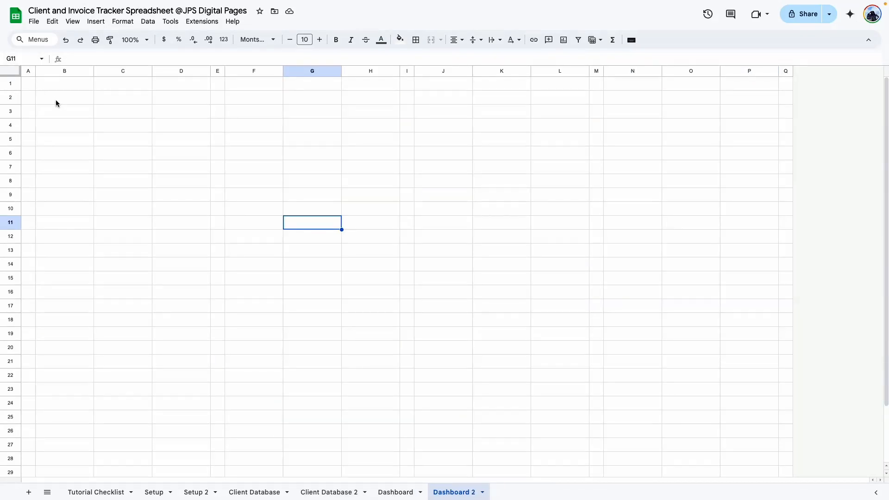
{"action": "left_click_drag", "start_coordinate": [56, 100], "coordinate": [197, 140]}
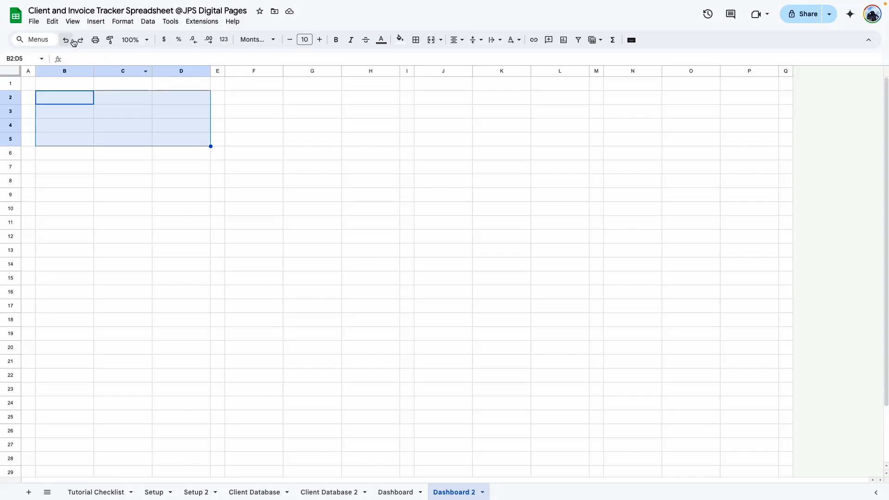
{"action": "left_click", "coordinate": [415, 40]}
{"action": "left_click", "coordinate": [502, 63]}
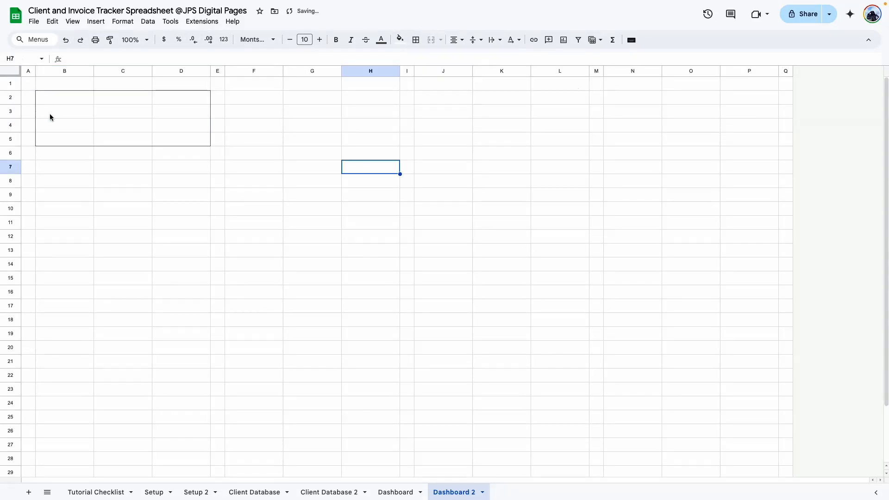
Step: Merge B3:D3 into one title cell and B4:D5 into one value cell inside the bordered card
{"action": "left_click_drag", "start_coordinate": [50, 113], "coordinate": [165, 110]}
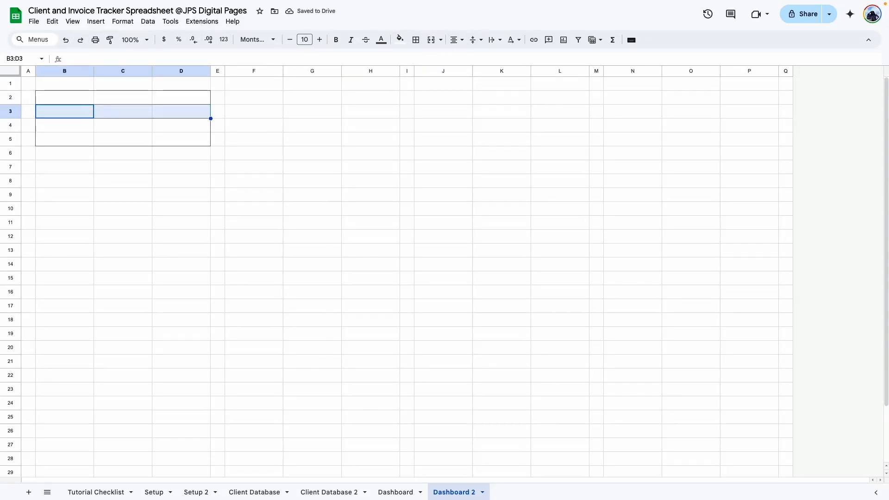
{"action": "left_click", "coordinate": [431, 39]}
{"action": "left_click_drag", "start_coordinate": [86, 124], "coordinate": [167, 139]}
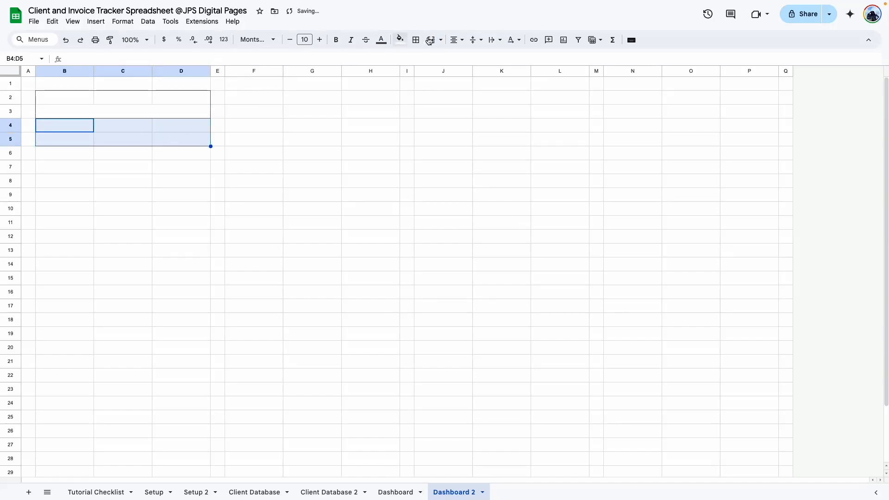
{"action": "left_click", "coordinate": [433, 40]}
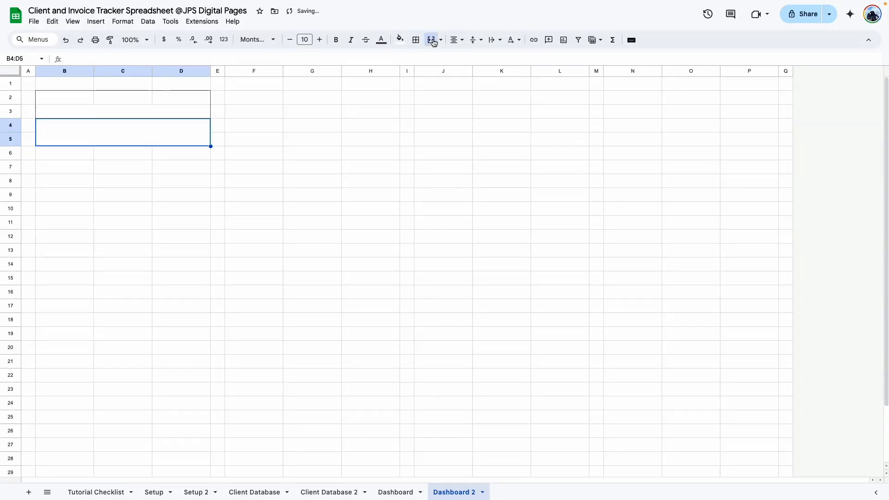
{"action": "left_click", "coordinate": [254, 194]}
Step: Resize row 2 of Dashboard 2 to a height of 15 pixels
{"action": "left_click", "coordinate": [55, 111]}
{"action": "right_click", "coordinate": [10, 97]}
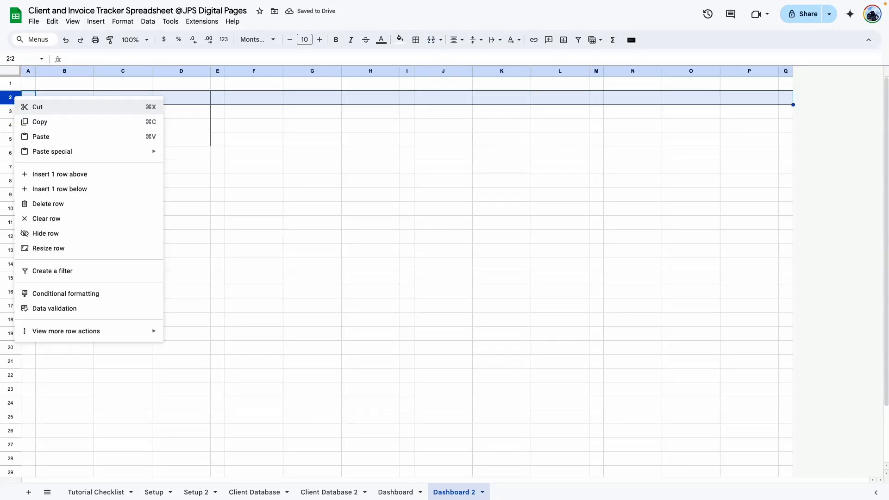
{"action": "left_click", "coordinate": [72, 250]}
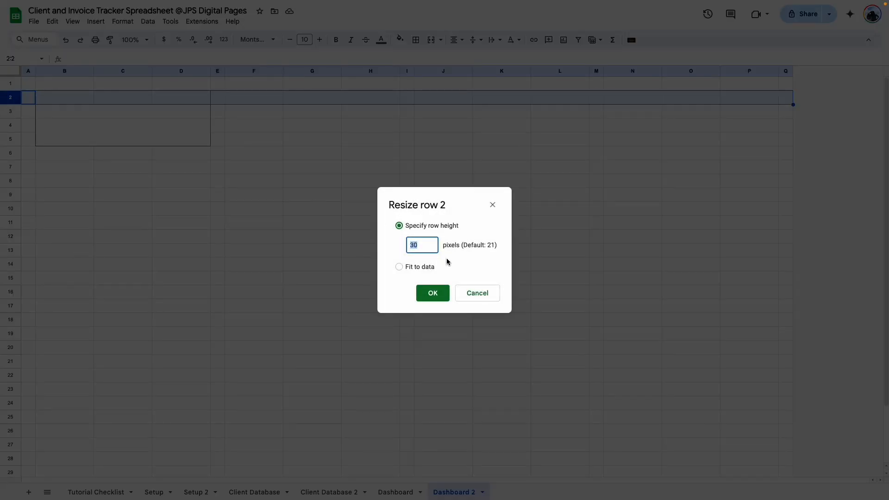
{"action": "type", "text": "15"}
{"action": "left_click", "coordinate": [433, 293]}
{"action": "left_click", "coordinate": [181, 187]}
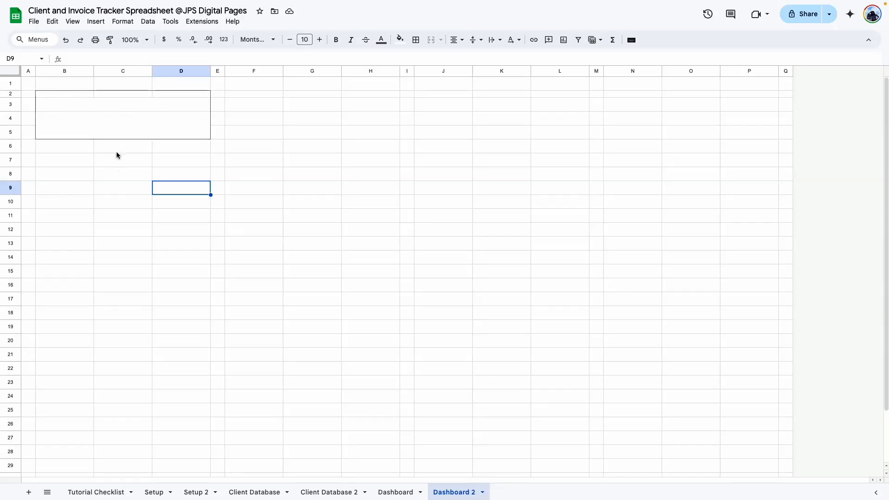
Step: Fill the summary card B2:D5 on Dashboard 2 with light beige
{"action": "left_click_drag", "start_coordinate": [64, 94], "coordinate": [181, 132]}
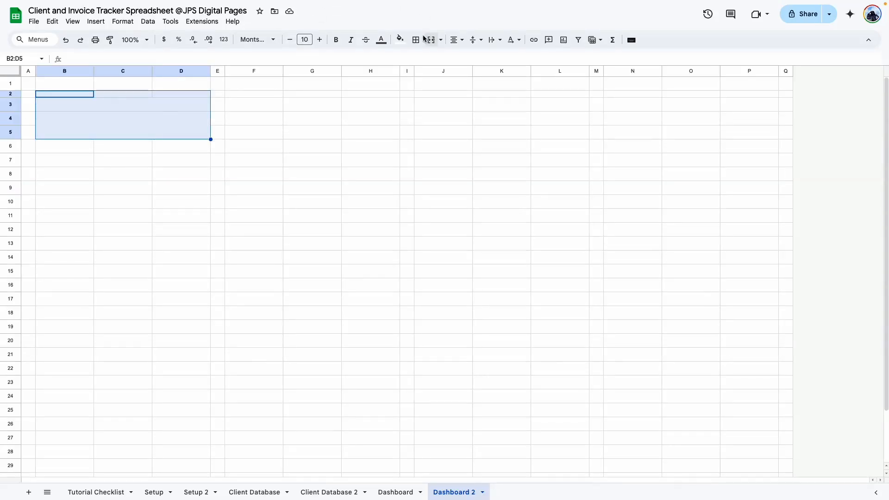
{"action": "left_click", "coordinate": [400, 39]}
{"action": "left_click", "coordinate": [412, 166]}
{"action": "left_click", "coordinate": [282, 212]}
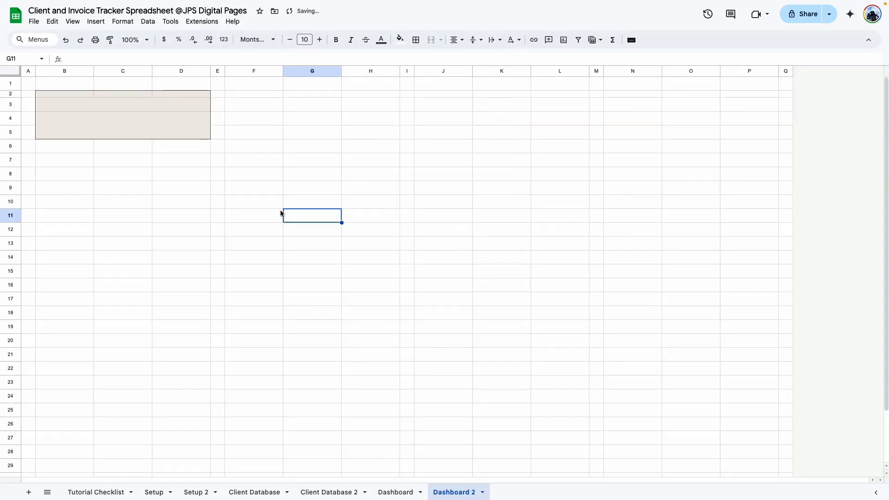
Step: Paint the format of card B2:D5 onto F2:H5, and pick up the format of both cards in B2:H5
{"action": "left_click_drag", "start_coordinate": [64, 93], "coordinate": [181, 132]}
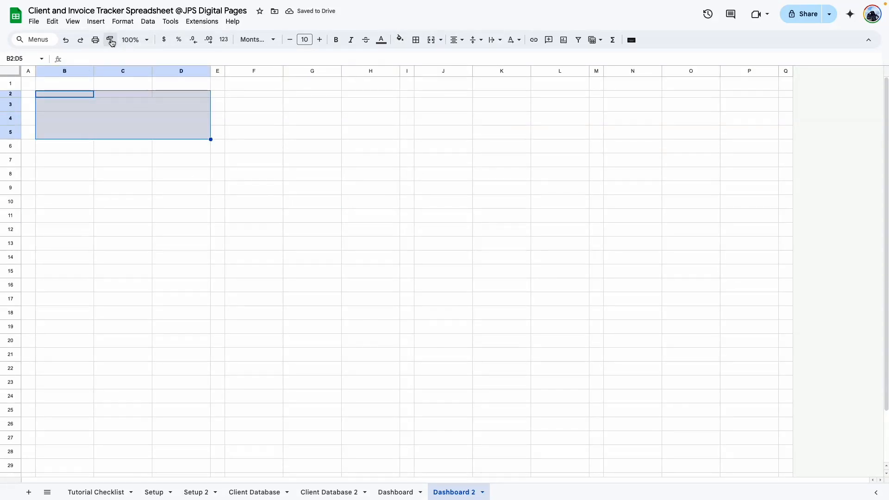
{"action": "left_click", "coordinate": [232, 93]}
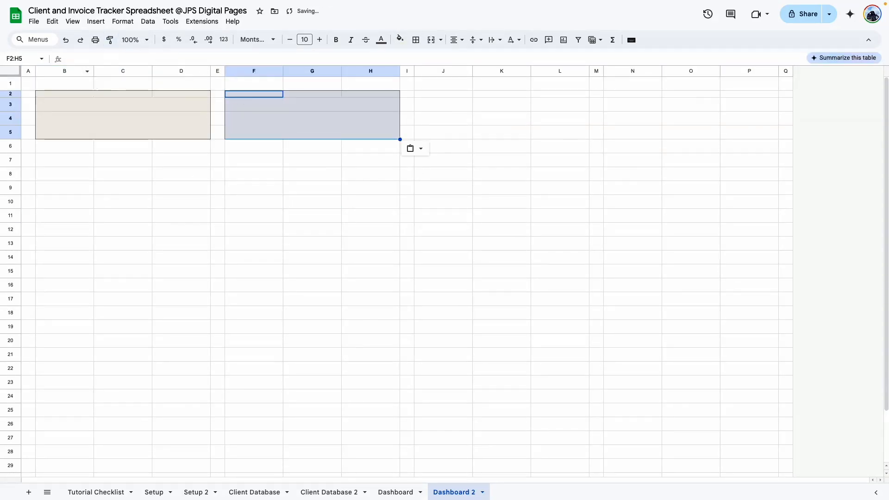
{"action": "left_click_drag", "start_coordinate": [64, 93], "coordinate": [252, 123]}
{"action": "left_click", "coordinate": [110, 40]}
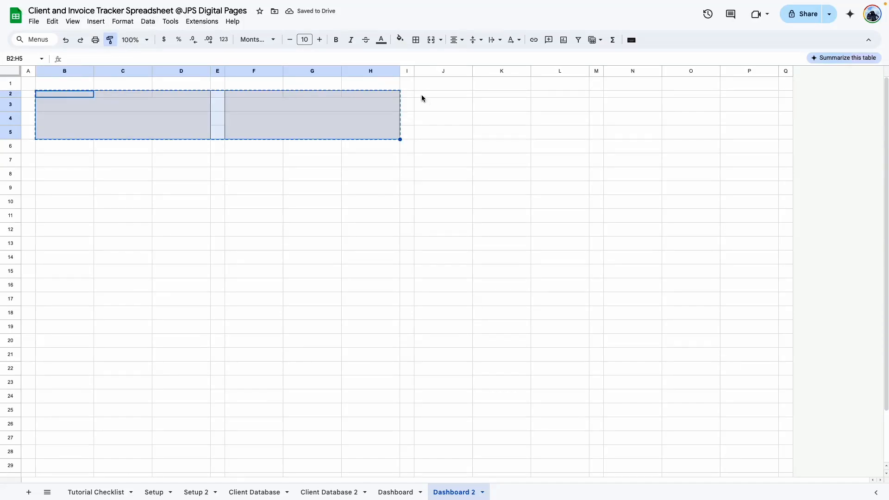
Step: Review the summary card titles in B3:P3 on the original Dashboard sheet
{"action": "left_click", "coordinate": [139, 201]}
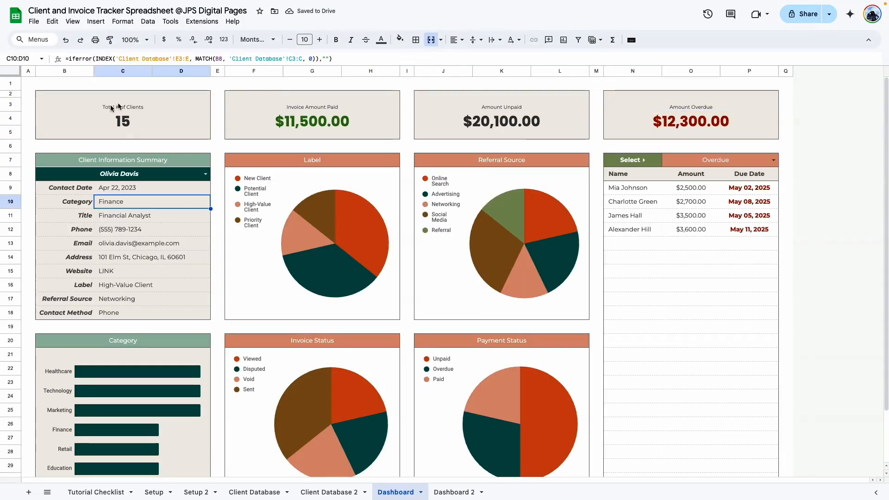
{"action": "left_click_drag", "start_coordinate": [115, 106], "coordinate": [741, 105]}
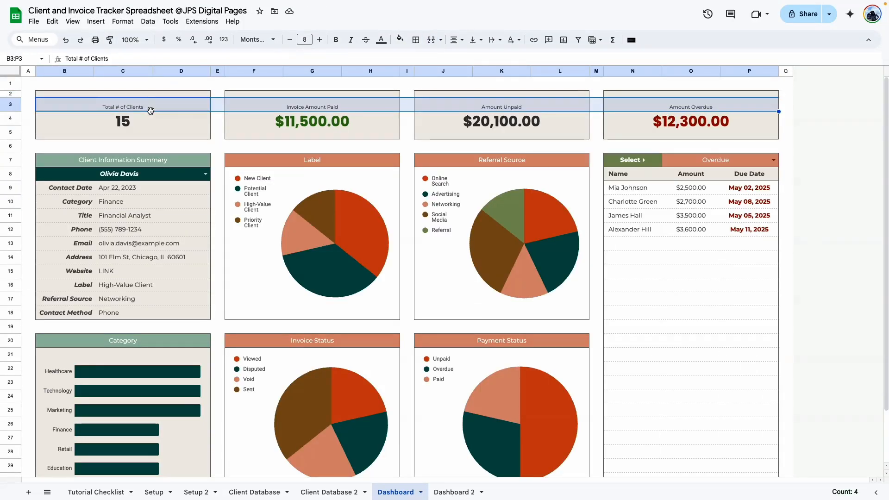
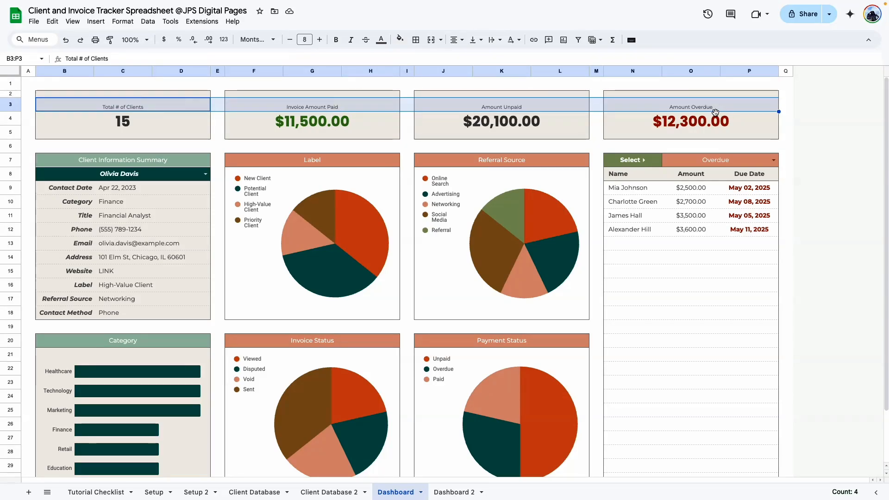
Step: On Dashboard 2, paste the four copied card labels from the Dashboard sheet into row 3 and set row 3's font size to 8
{"action": "left_click", "coordinate": [454, 492]}
{"action": "left_click", "coordinate": [51, 104]}
{"action": "right_click", "coordinate": [75, 107]}
{"action": "left_click", "coordinate": [217, 147]}
{"action": "left_click", "coordinate": [288, 41]}
{"action": "left_click", "coordinate": [287, 41]}
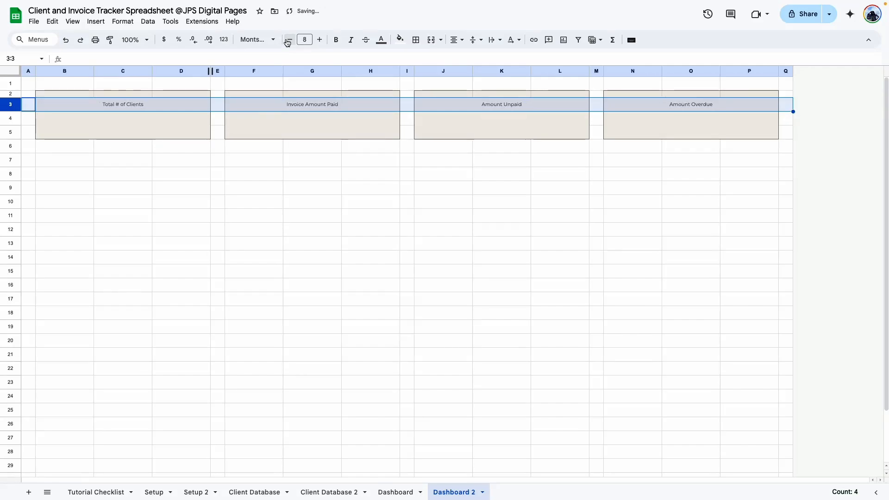
{"action": "left_click", "coordinate": [331, 229]}
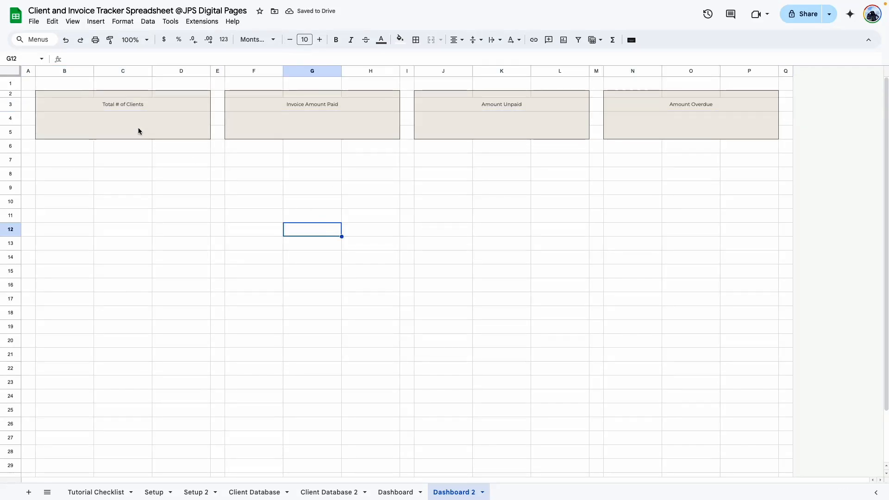
Step: Set rows 4 and 5 of Dashboard 2 to bold text with font size 24 for the card values
{"action": "left_click", "coordinate": [78, 129]}
{"action": "left_click", "coordinate": [9, 119]}
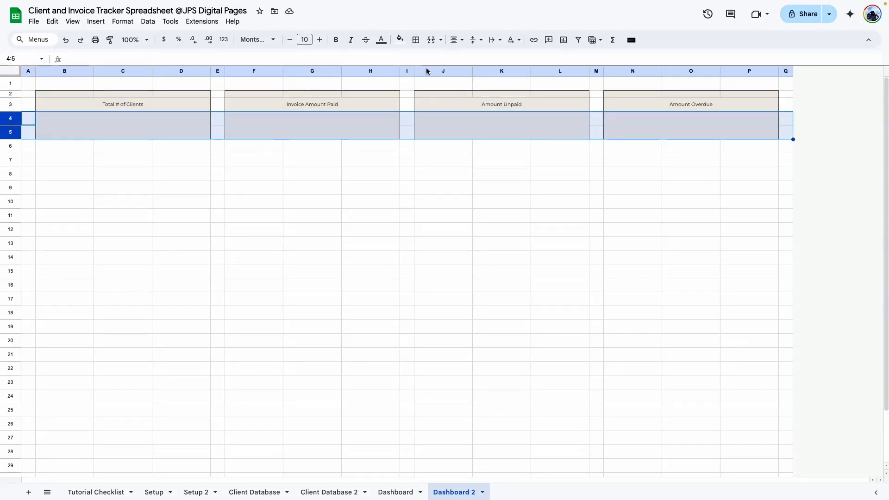
{"action": "left_click", "coordinate": [300, 38]}
{"action": "left_click", "coordinate": [305, 190]}
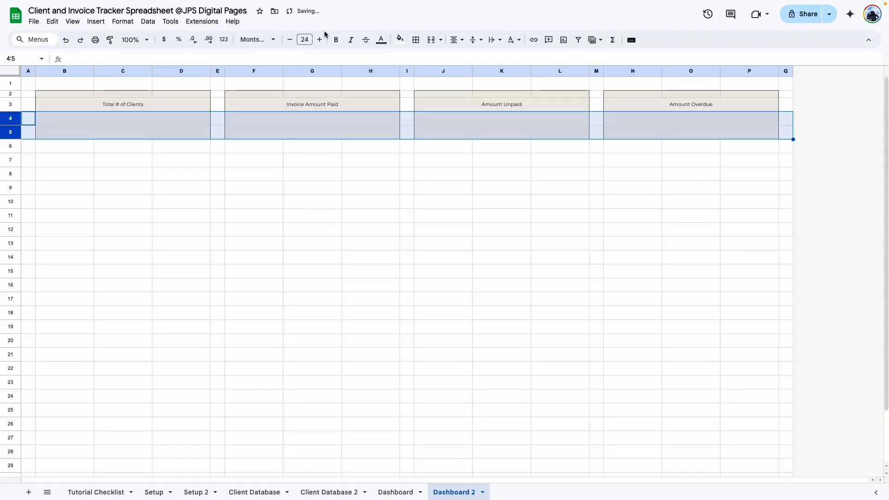
Step: Enter 30 as a test value in the Total # of Clients card
{"action": "left_click", "coordinate": [154, 128]}
{"action": "type", "text": "30"}
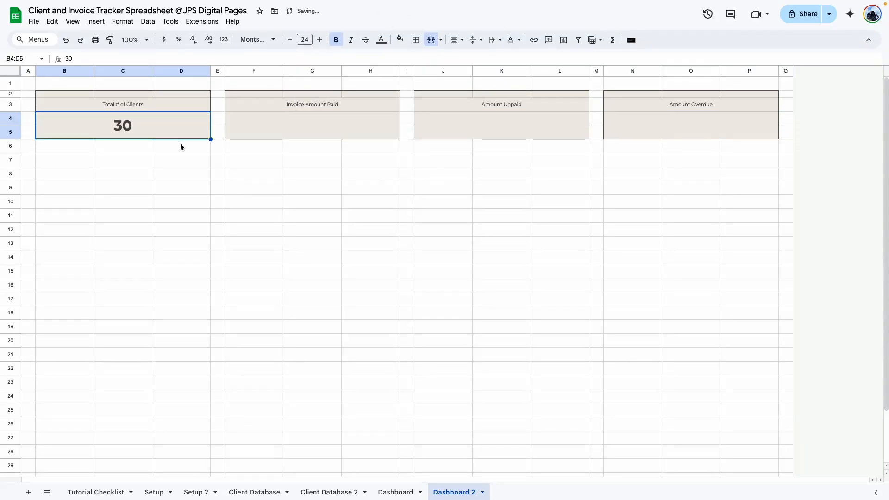
{"action": "left_click", "coordinate": [181, 173]}
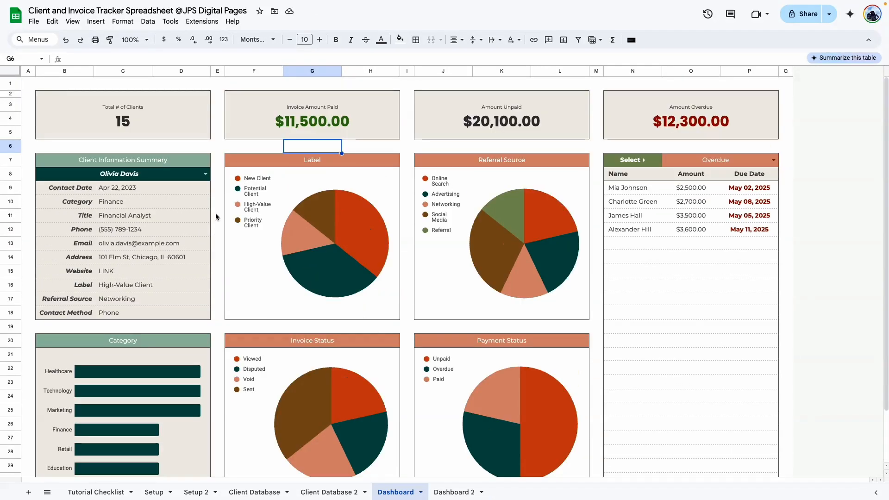
Step: Using the Dashboard layout as reference, add an outer border around B7:D18 on Dashboard 2
{"action": "scroll", "coordinate": [114, 376], "scroll_direction": "down", "scroll_amount": 3}
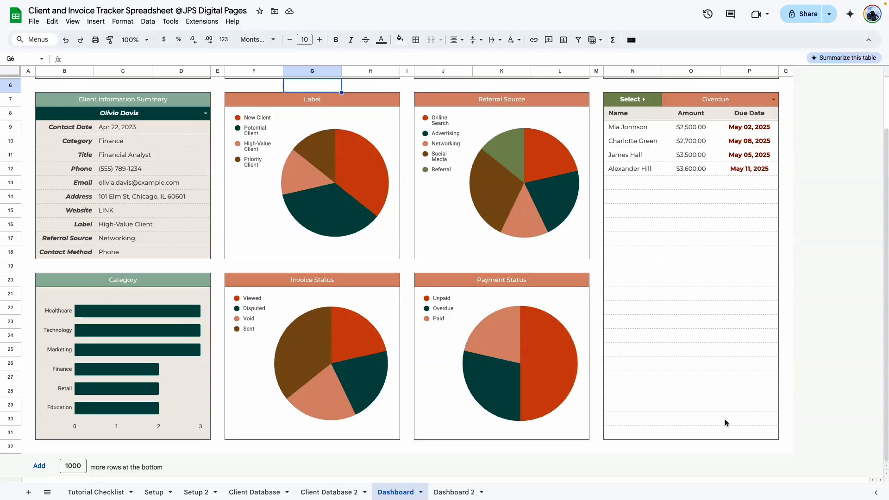
{"action": "scroll", "coordinate": [375, 314], "scroll_direction": "up", "scroll_amount": 3}
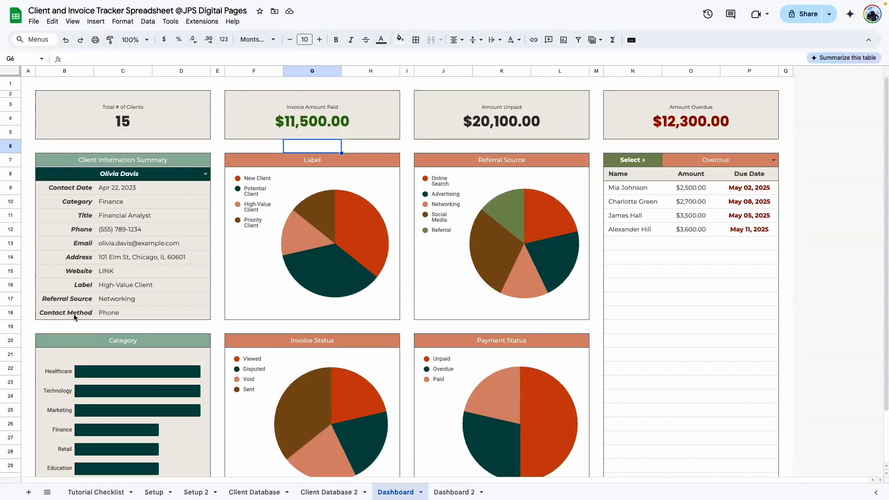
{"action": "scroll", "coordinate": [74, 317], "scroll_direction": "down", "scroll_amount": 3}
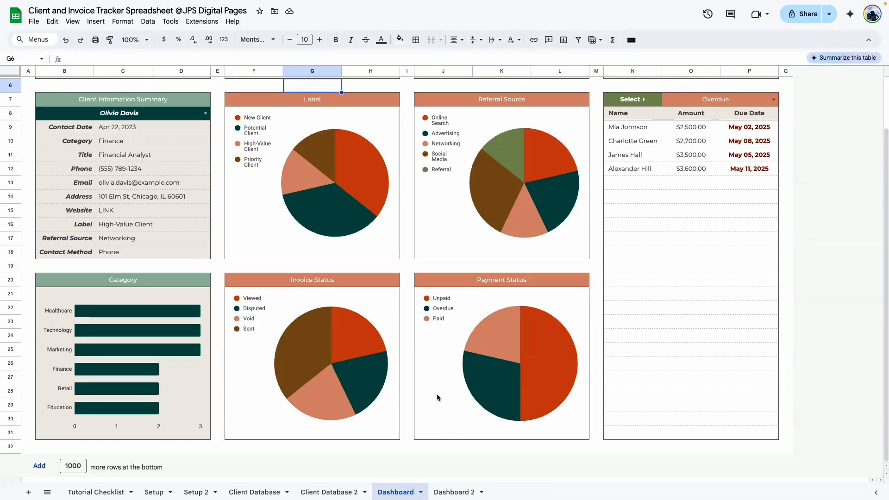
{"action": "left_click", "coordinate": [454, 492]}
{"action": "left_click_drag", "start_coordinate": [52, 162], "coordinate": [166, 316]}
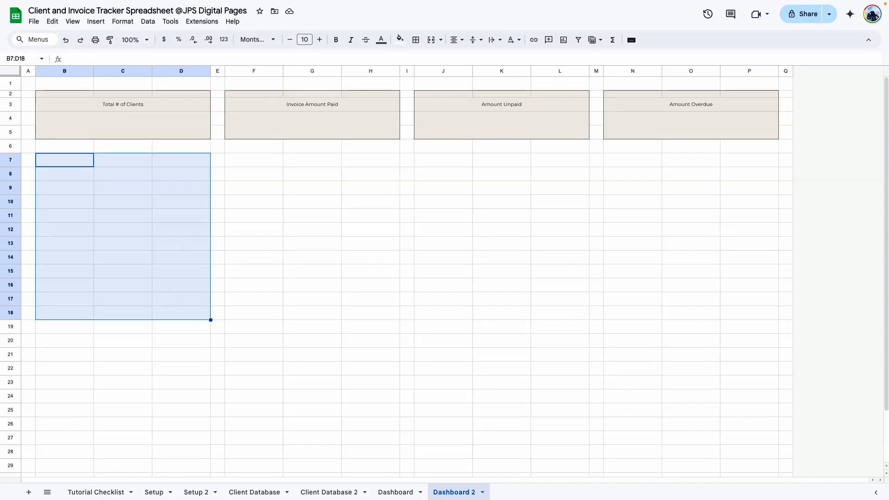
{"action": "left_click", "coordinate": [416, 40]}
{"action": "left_click", "coordinate": [484, 59]}
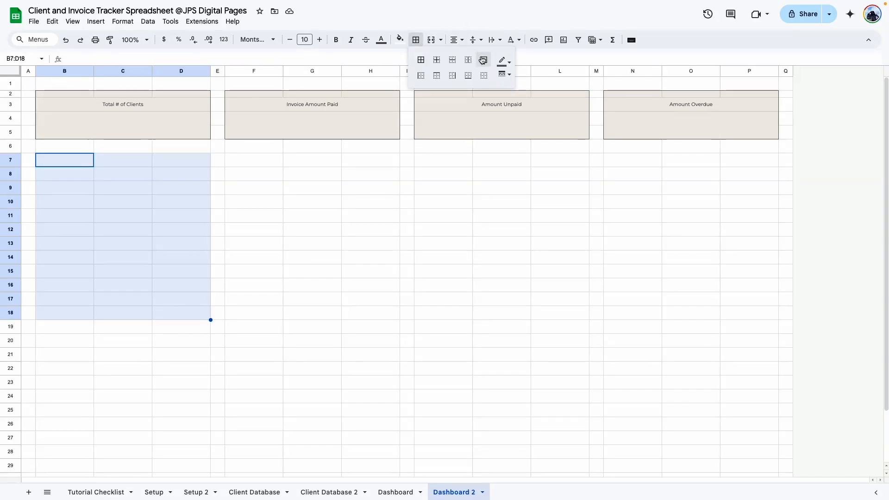
Step: Copy the bordered box formatting to F7:H18, J7:L18, B20:D31, F20:H31 and J20:L31
{"action": "left_click", "coordinate": [110, 40]}
{"action": "left_click_drag", "start_coordinate": [231, 158], "coordinate": [399, 318]}
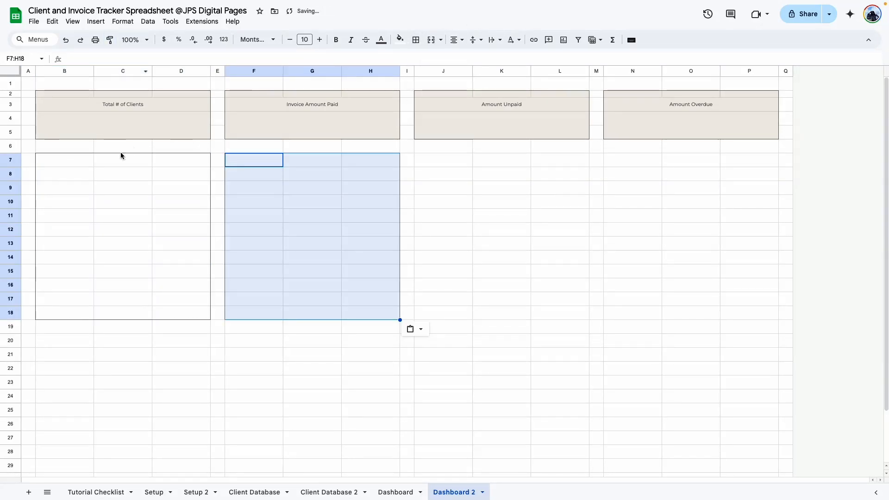
{"action": "left_click_drag", "start_coordinate": [65, 159], "coordinate": [370, 312]}
{"action": "left_click", "coordinate": [110, 39]}
{"action": "scroll", "coordinate": [55, 274], "scroll_direction": "down", "scroll_amount": 3}
{"action": "left_click", "coordinate": [55, 274]}
{"action": "scroll", "coordinate": [185, 232], "scroll_direction": "up", "scroll_amount": 1}
{"action": "mouse_move", "coordinate": [254, 118]}
{"action": "left_mouse_down"}
{"action": "mouse_move", "coordinate": [354, 324]}
{"action": "mouse_move", "coordinate": [370, 452]}
{"action": "left_mouse_up"}
{"action": "left_click", "coordinate": [420, 122]}
Step: Add an outer border around the tall range N7:P31
{"action": "mouse_move", "coordinate": [609, 119]}
{"action": "left_mouse_down"}
{"action": "mouse_move", "coordinate": [724, 453]}
{"action": "mouse_move", "coordinate": [742, 454]}
{"action": "left_mouse_up"}
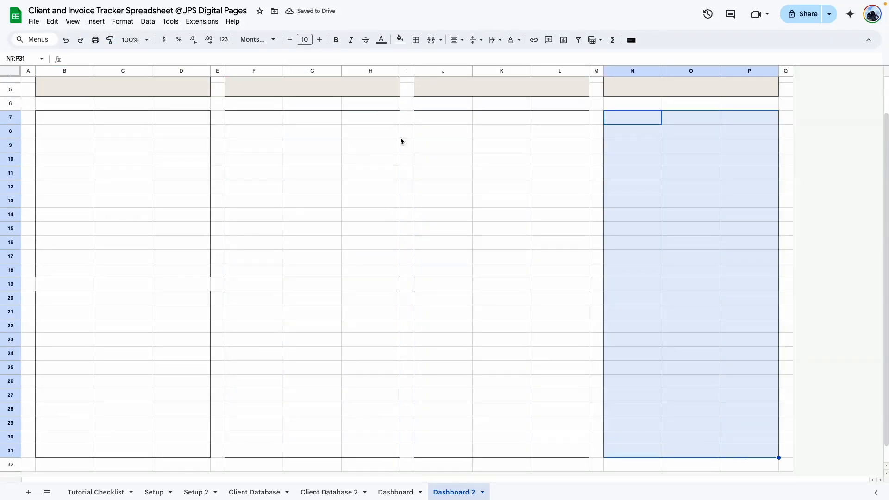
{"action": "left_click", "coordinate": [415, 40]}
{"action": "left_click", "coordinate": [483, 60]}
{"action": "left_click", "coordinate": [633, 270]}
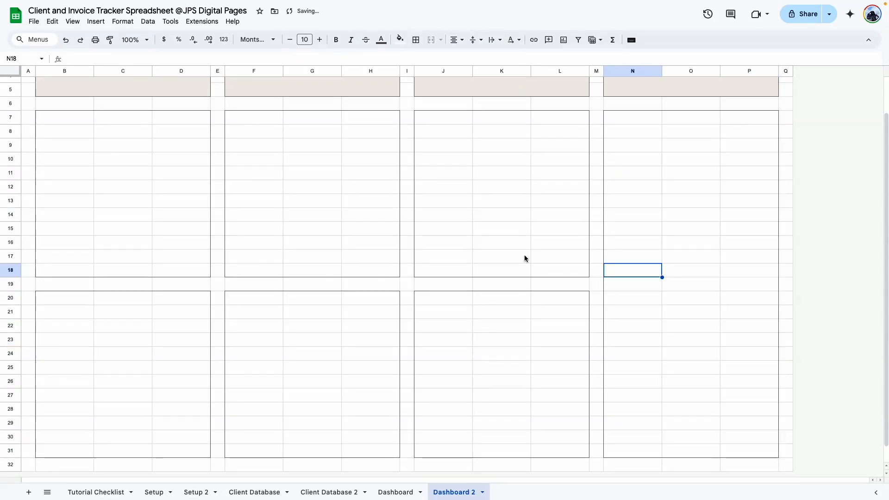
Step: Merge F7:H7 into an outlined header with terracotta fill and white text, and merge F8:H18 beneath it
{"action": "left_click", "coordinate": [396, 492]}
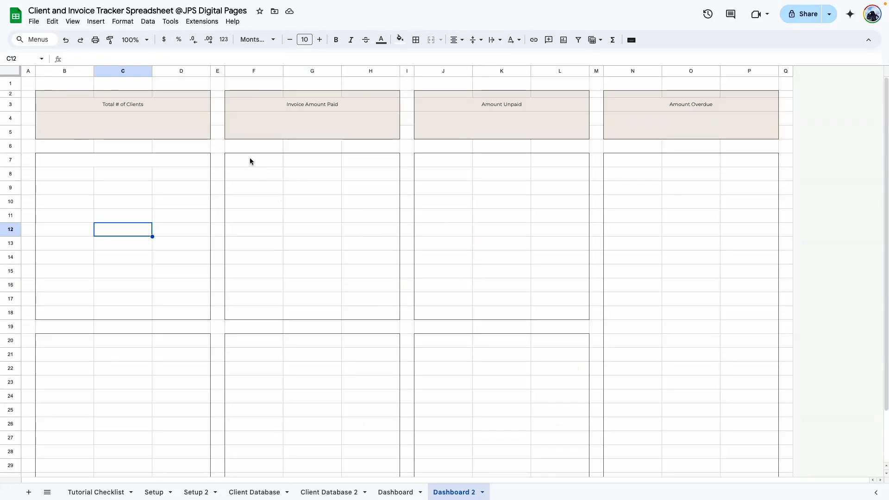
{"action": "left_click_drag", "start_coordinate": [250, 161], "coordinate": [368, 163]}
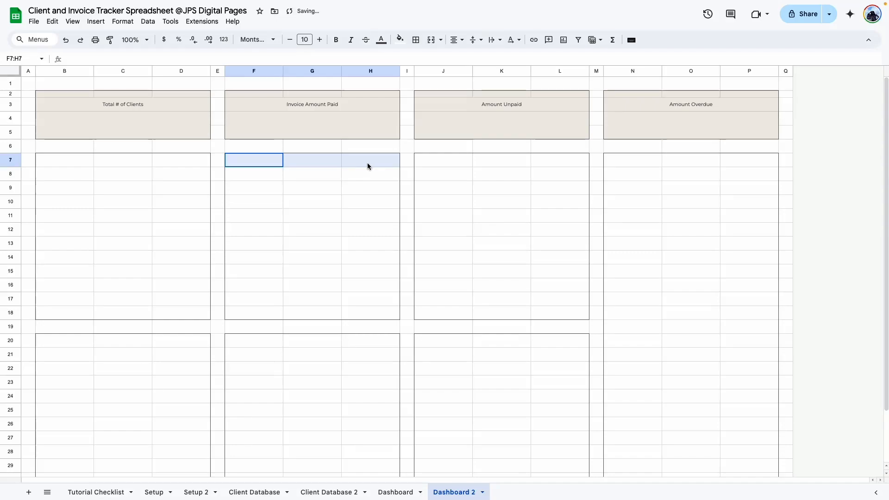
{"action": "left_click", "coordinate": [431, 40]}
{"action": "left_click", "coordinate": [416, 41]}
{"action": "left_click", "coordinate": [400, 40]}
{"action": "left_click", "coordinate": [400, 40]}
{"action": "left_click", "coordinate": [445, 166]}
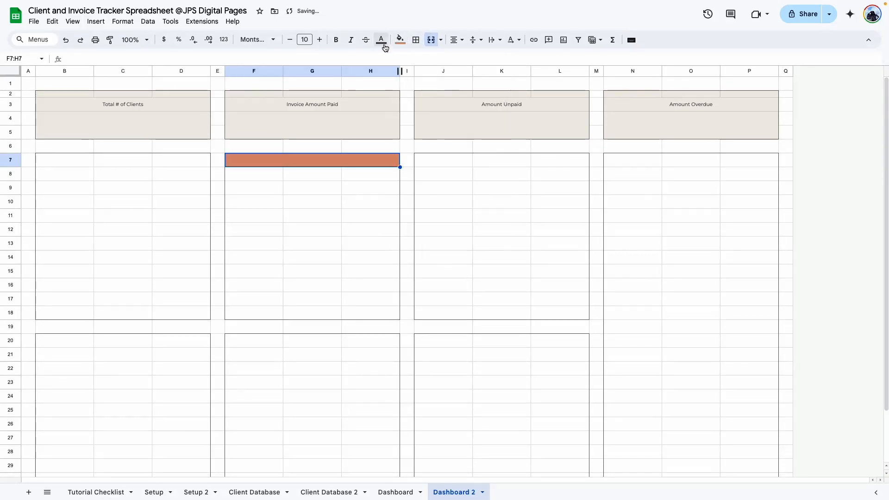
{"action": "left_click", "coordinate": [381, 40]}
{"action": "left_click", "coordinate": [475, 73]}
{"action": "left_click", "coordinate": [483, 225]}
{"action": "left_click_drag", "start_coordinate": [274, 174], "coordinate": [371, 314]}
{"action": "left_click", "coordinate": [433, 45]}
Step: Copy the formatting of box F7:H18 to J7:L18, and that of both boxes to the pair starting at F20
{"action": "left_click_drag", "start_coordinate": [312, 161], "coordinate": [312, 194]}
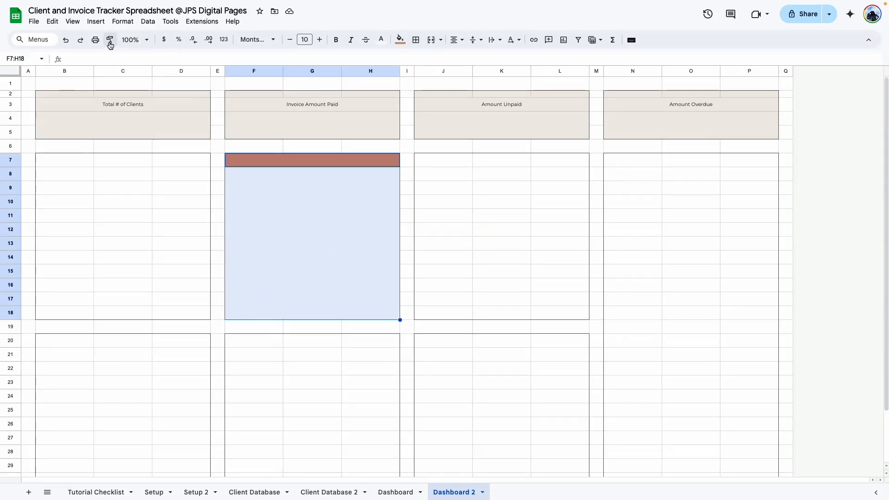
{"action": "left_click", "coordinate": [110, 43]}
{"action": "left_click_drag", "start_coordinate": [441, 159], "coordinate": [569, 313]}
{"action": "left_click_drag", "start_coordinate": [312, 160], "coordinate": [569, 313]}
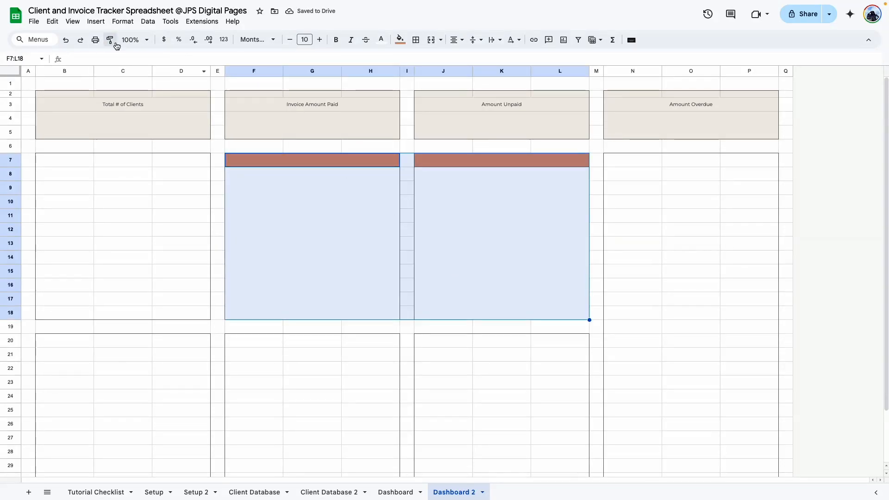
{"action": "left_click", "coordinate": [260, 341]}
Step: Copy the formatting of box F7:H18 to B20:D31 and check the merged areas of the chart boxes
{"action": "left_click_drag", "start_coordinate": [274, 161], "coordinate": [260, 266]}
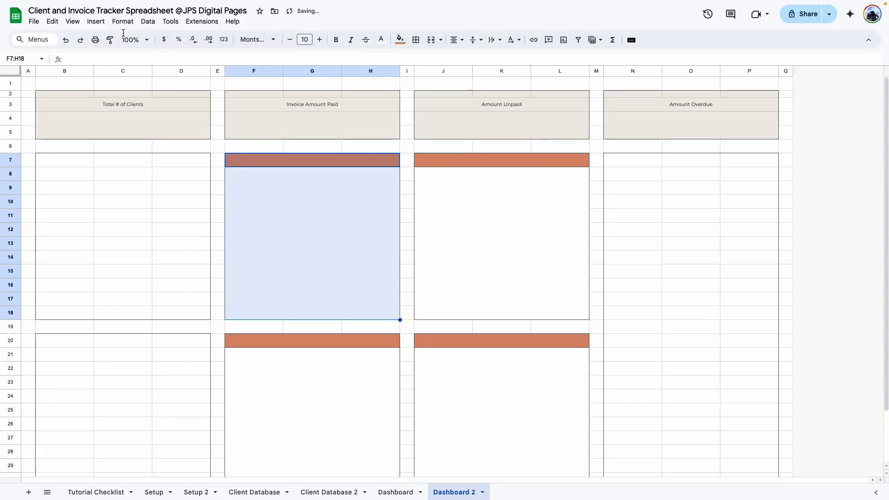
{"action": "left_click", "coordinate": [109, 39]}
{"action": "left_click", "coordinate": [57, 343]}
{"action": "scroll", "coordinate": [259, 371], "scroll_direction": "down", "scroll_amount": 2}
{"action": "left_click", "coordinate": [296, 352]}
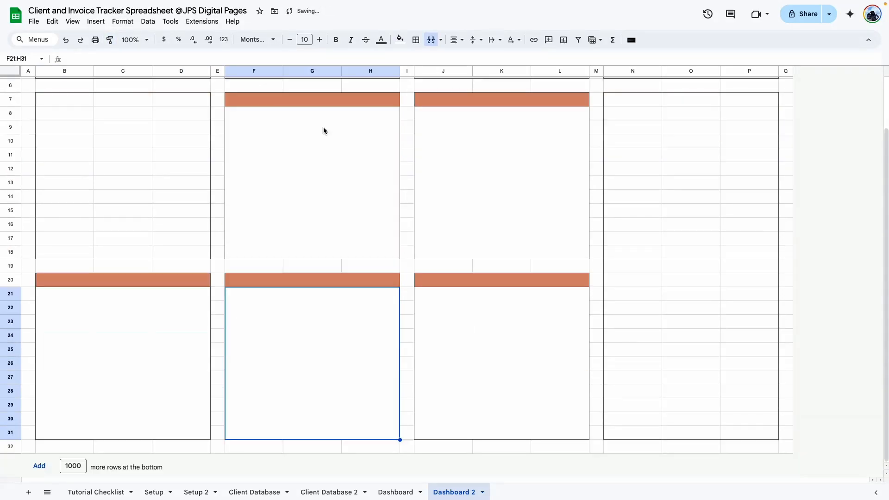
{"action": "left_click", "coordinate": [325, 136]}
{"action": "left_click", "coordinate": [477, 156]}
{"action": "left_click", "coordinate": [504, 357]}
{"action": "left_click", "coordinate": [189, 364]}
{"action": "scroll", "coordinate": [321, 221], "scroll_direction": "up", "scroll_amount": 2}
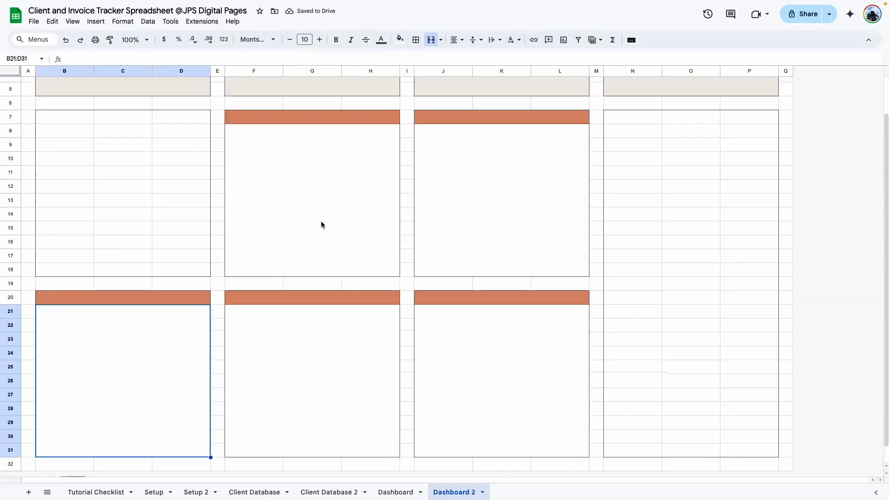
{"action": "left_click", "coordinate": [690, 214]}
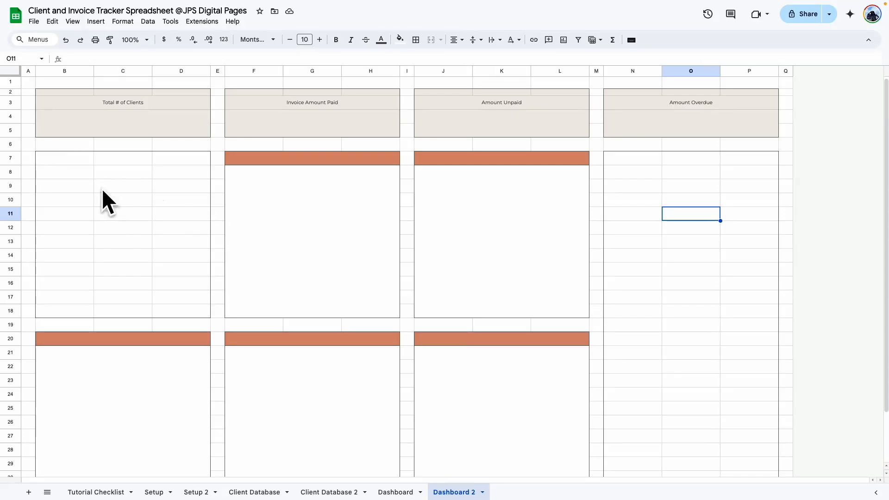
Step: Merge B7:D7 and N7:P7 into header cells and give each an outer border
{"action": "left_click_drag", "start_coordinate": [46, 160], "coordinate": [194, 159]}
{"action": "left_click", "coordinate": [426, 41]}
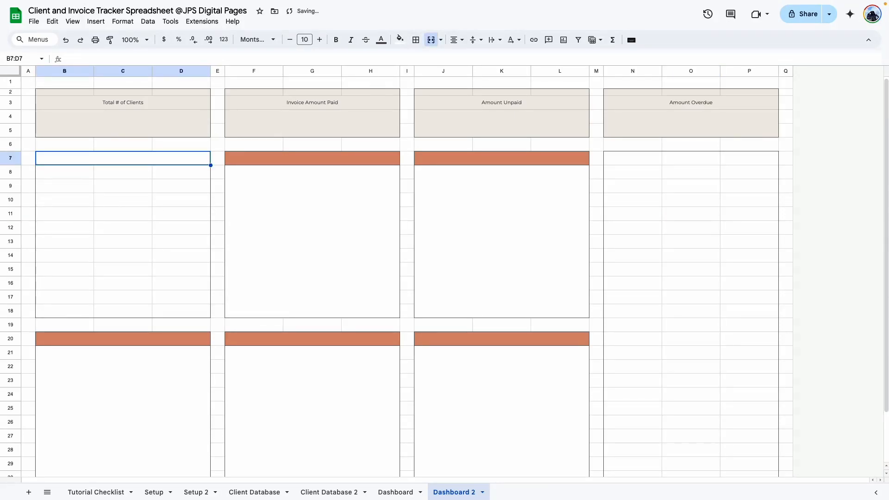
{"action": "left_click", "coordinate": [416, 40]}
{"action": "left_click_drag", "start_coordinate": [607, 159], "coordinate": [750, 158]}
{"action": "left_click", "coordinate": [429, 41]}
{"action": "left_click", "coordinate": [416, 40]}
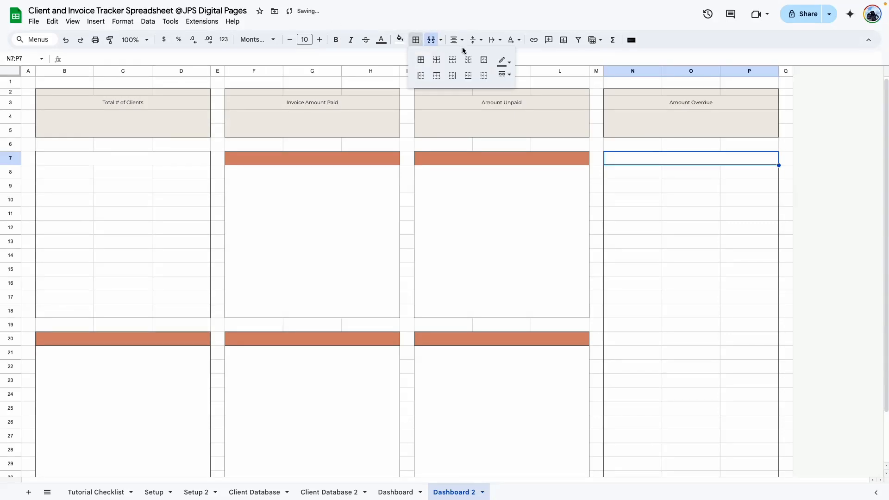
{"action": "left_click", "coordinate": [485, 60]}
{"action": "left_click", "coordinate": [689, 367]}
Step: Fill the header cells B7:D7, B20:D20 and N7:P7 with the custom sage green
{"action": "scroll", "coordinate": [689, 367], "scroll_direction": "up", "scroll_amount": 1}
{"action": "left_click", "coordinate": [118, 158]}
{"action": "left_click", "coordinate": [400, 40]}
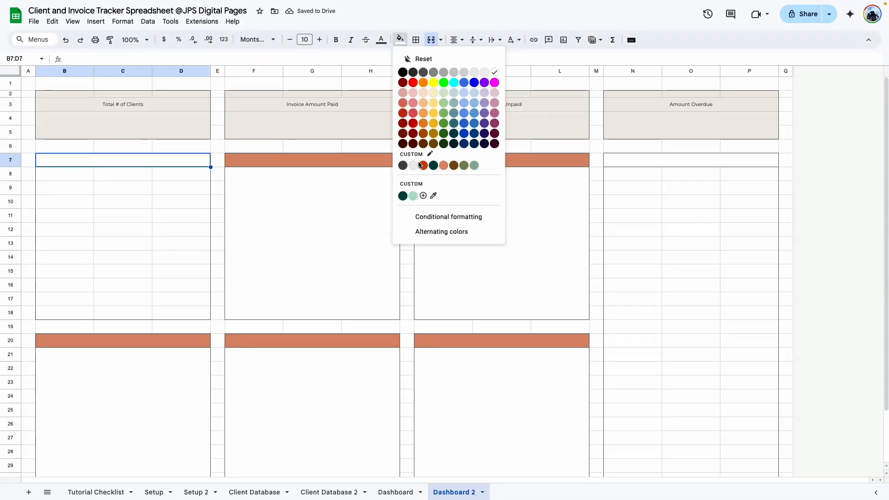
{"action": "left_click", "coordinate": [475, 168]}
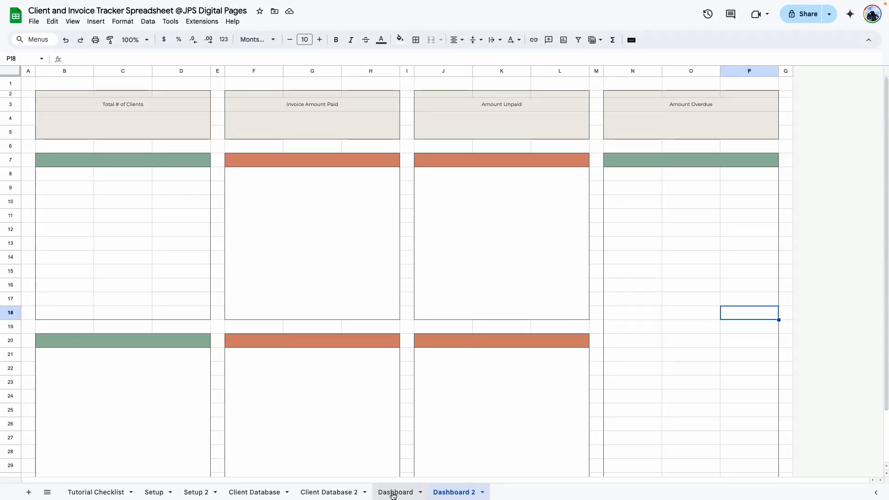
Step: Check the client dropdown and detail fields on the Dashboard sheet, and merge B8:D8 on Dashboard 2
{"action": "left_click", "coordinate": [393, 493]}
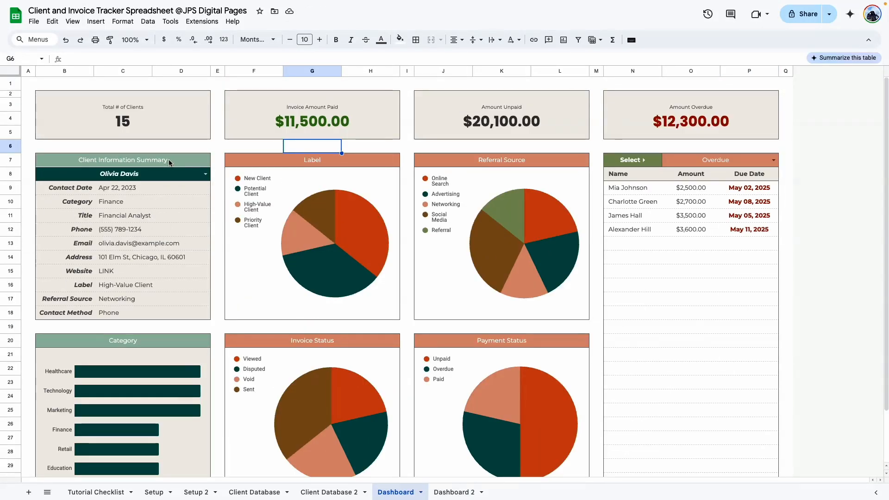
{"action": "left_click", "coordinate": [198, 174]}
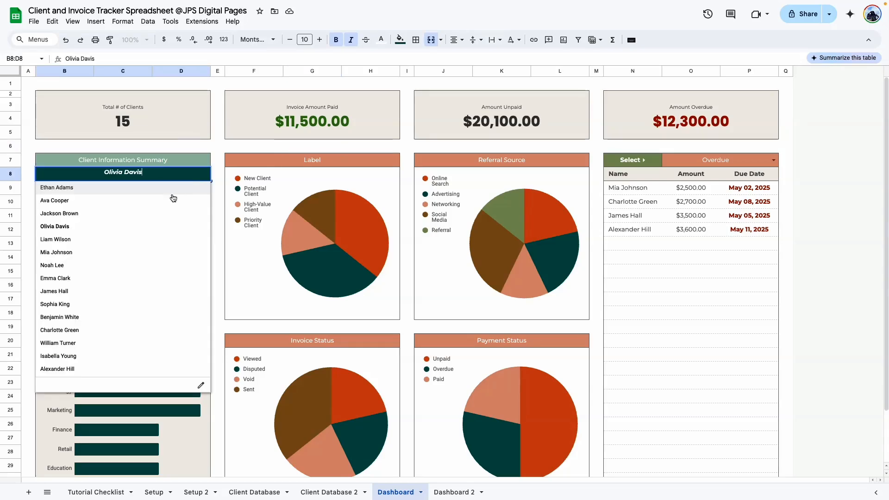
{"action": "left_click", "coordinate": [216, 218]}
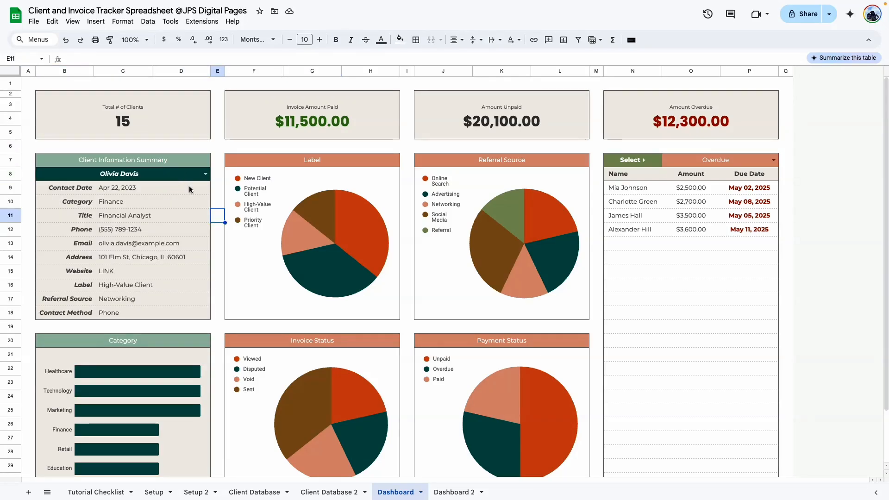
{"action": "left_click_drag", "start_coordinate": [92, 190], "coordinate": [168, 310]}
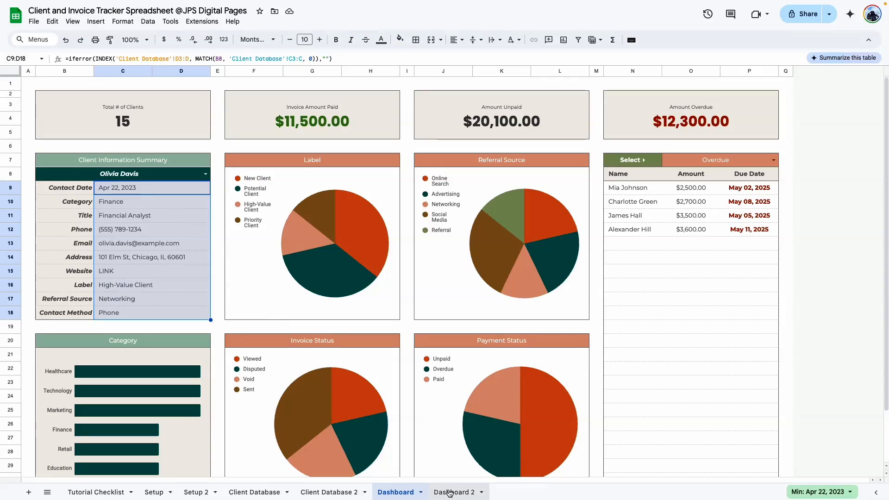
{"action": "left_click", "coordinate": [453, 491]}
{"action": "left_click_drag", "start_coordinate": [70, 178], "coordinate": [181, 174]}
{"action": "left_click", "coordinate": [431, 40]}
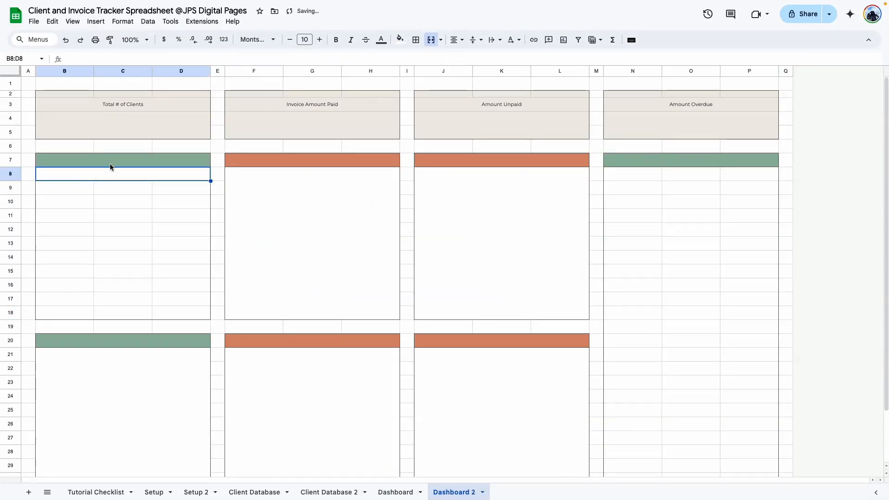
Step: Add a dropdown from a range to B8:D8, using the client names in 'Client Database 2'!C3:C20 as its source
{"action": "left_click", "coordinate": [148, 22]}
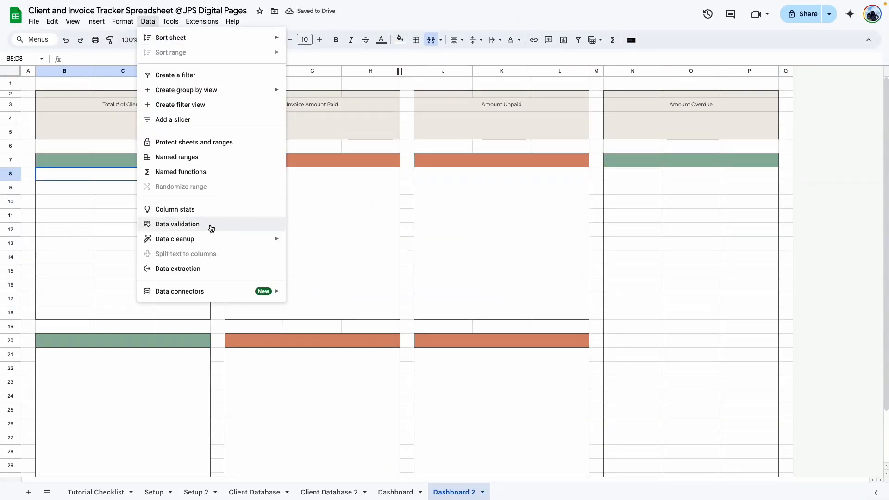
{"action": "left_click", "coordinate": [210, 228]}
{"action": "left_click", "coordinate": [847, 73]}
{"action": "left_click", "coordinate": [855, 134]}
{"action": "left_click", "coordinate": [845, 153]}
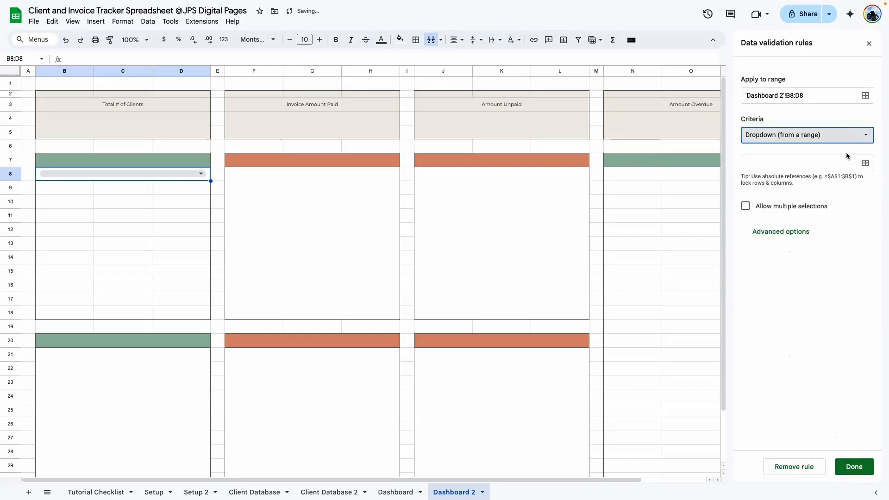
{"action": "left_click", "coordinate": [866, 164]}
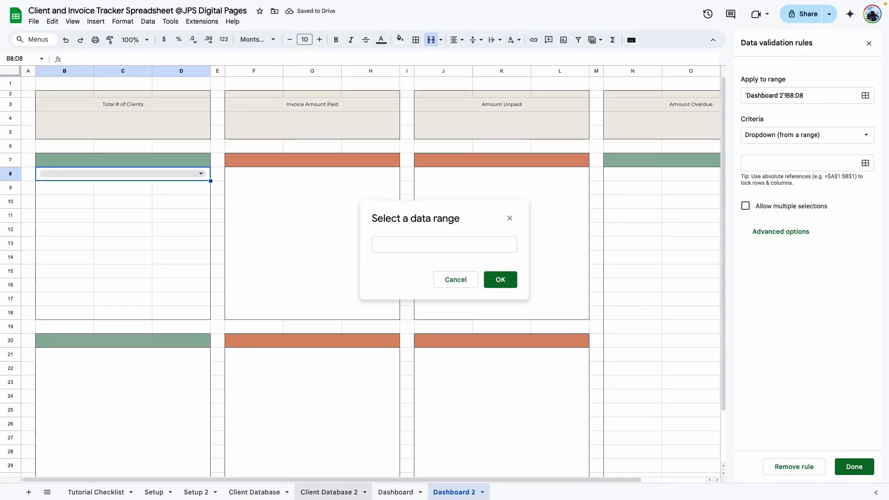
{"action": "left_click", "coordinate": [330, 492]}
{"action": "left_click_drag", "start_coordinate": [118, 113], "coordinate": [119, 353]}
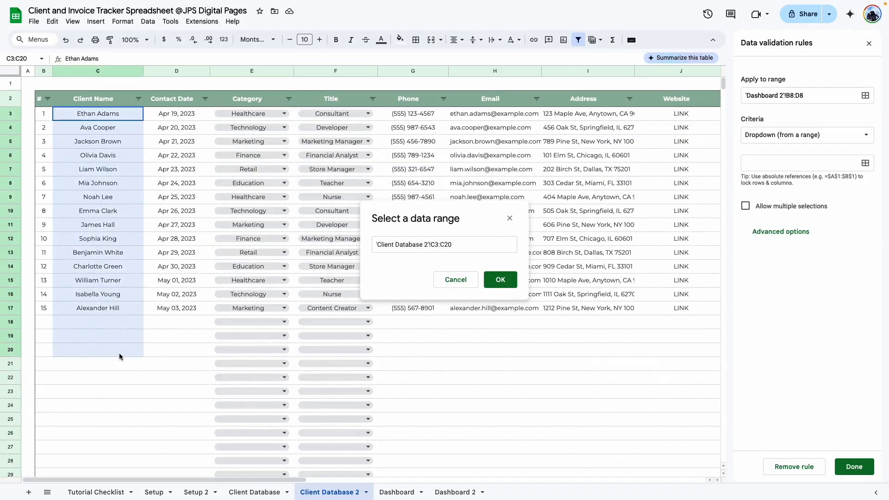
{"action": "left_click", "coordinate": [501, 280]}
Step: Set the client dropdown's display style to Arrow and save the validation rule
{"action": "scroll", "coordinate": [773, 437], "scroll_direction": "down", "scroll_amount": 7}
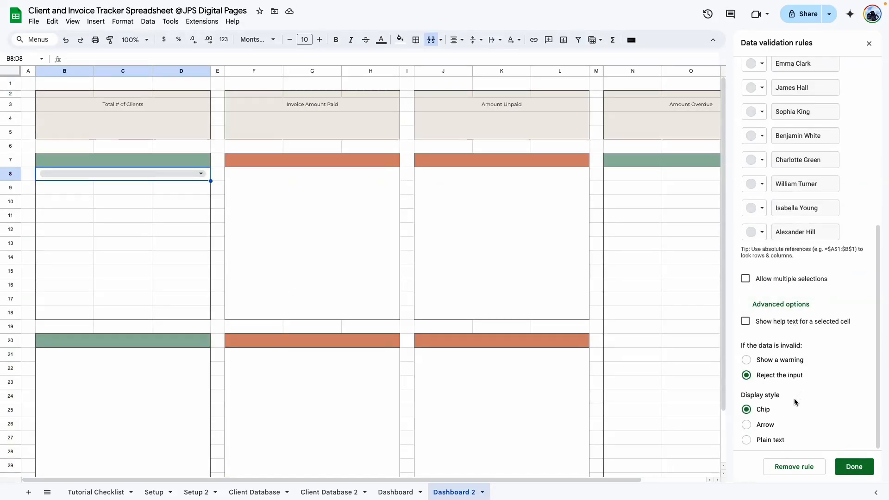
{"action": "left_click", "coordinate": [759, 425]}
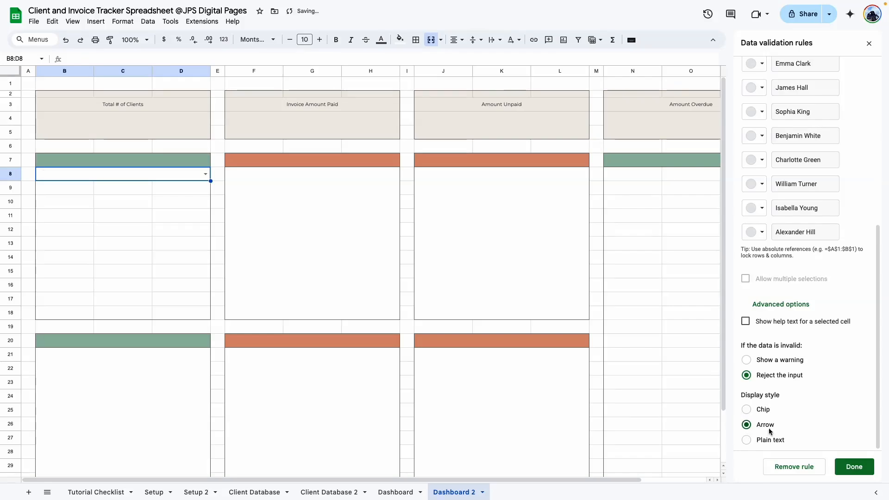
{"action": "left_click", "coordinate": [845, 468]}
Step: Fill the dropdown cell B8:D8 with the custom dark green and choose a client from its list
{"action": "left_click", "coordinate": [246, 238]}
{"action": "left_click", "coordinate": [174, 177]}
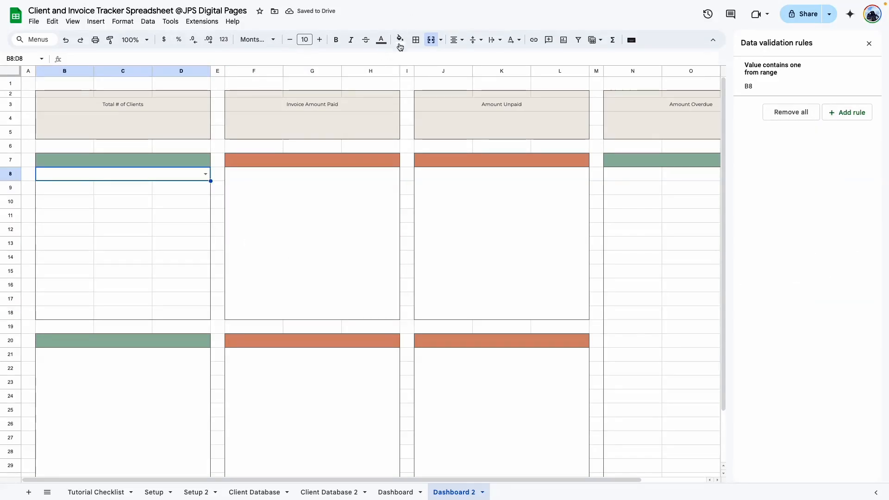
{"action": "left_click", "coordinate": [416, 40]}
{"action": "left_click", "coordinate": [321, 271]}
{"action": "left_click", "coordinate": [167, 171]}
{"action": "left_click", "coordinate": [401, 40]}
{"action": "left_click", "coordinate": [433, 167]}
{"action": "left_click", "coordinate": [223, 205]}
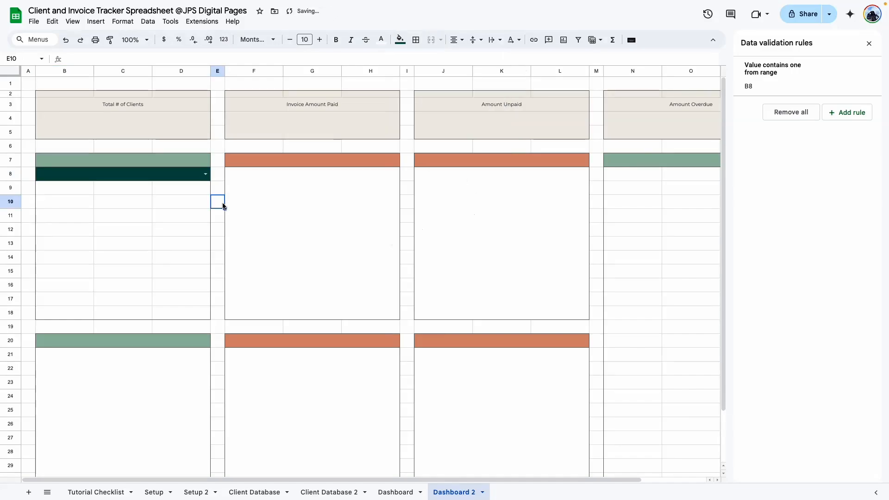
{"action": "left_click", "coordinate": [206, 174]}
{"action": "left_click", "coordinate": [87, 203]}
Step: Merge C9:D18 horizontally so that each detail row has one wide value cell
{"action": "left_click_drag", "start_coordinate": [70, 188], "coordinate": [81, 311]}
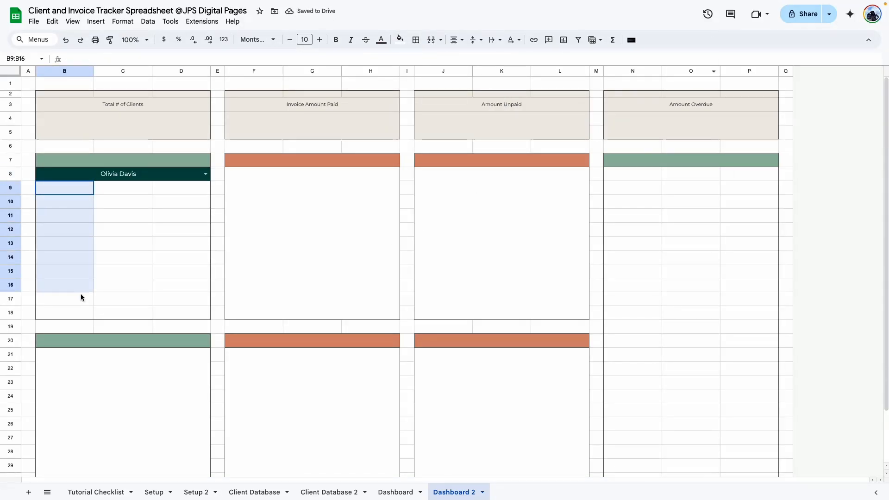
{"action": "left_click_drag", "start_coordinate": [117, 189], "coordinate": [189, 310]}
{"action": "left_click", "coordinate": [121, 253]}
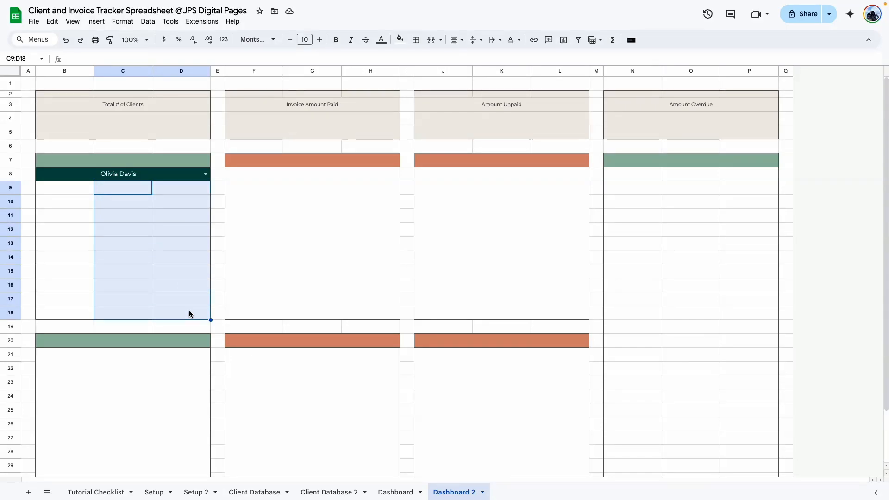
{"action": "left_click", "coordinate": [441, 40]}
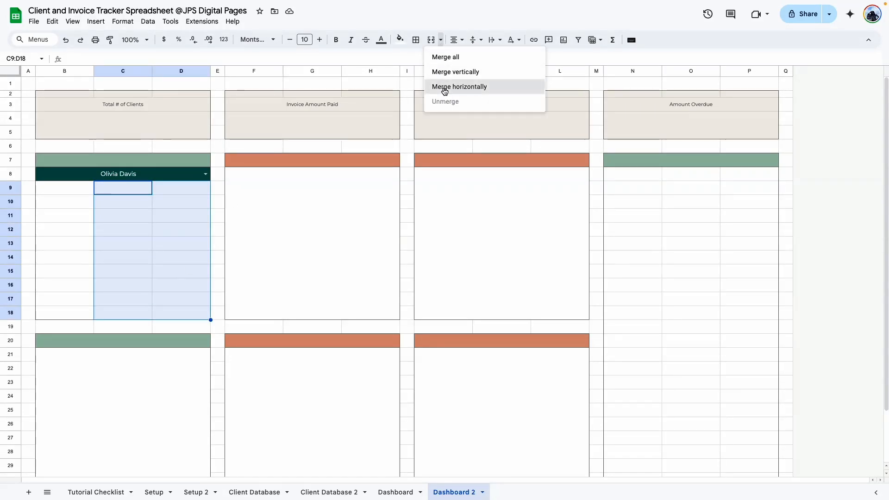
{"action": "left_click", "coordinate": [451, 88]}
Step: Fill the client detail area B9:D18 with the custom light beige
{"action": "left_click", "coordinate": [65, 190]}
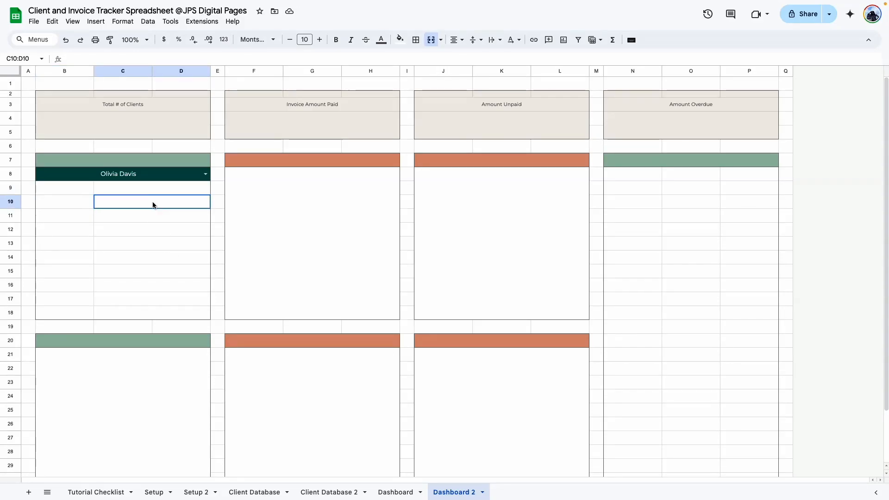
{"action": "left_click", "coordinate": [148, 230], "text": "shift"}
{"action": "left_click", "coordinate": [174, 313], "text": "shift"}
{"action": "left_click", "coordinate": [401, 40]}
{"action": "left_click", "coordinate": [412, 195]}
Step: Add dotted gray inner horizontal borders to the client detail area B9:D18
{"action": "left_click", "coordinate": [415, 41]}
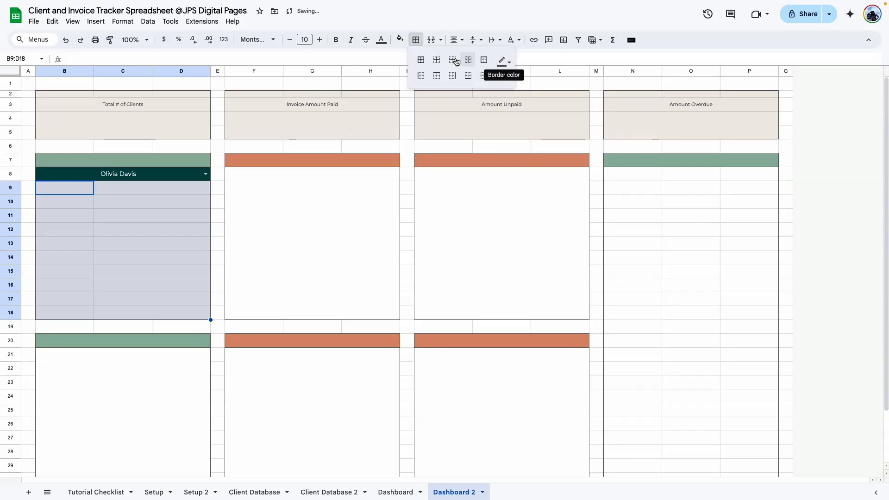
{"action": "left_click", "coordinate": [504, 60]}
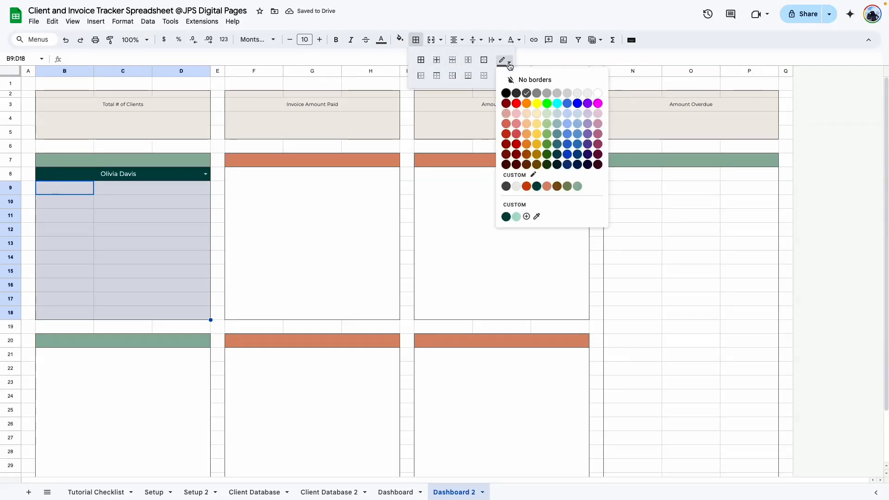
{"action": "left_click", "coordinate": [548, 96]}
{"action": "left_click", "coordinate": [505, 74]}
{"action": "left_click", "coordinate": [535, 121]}
{"action": "left_click", "coordinate": [504, 74]}
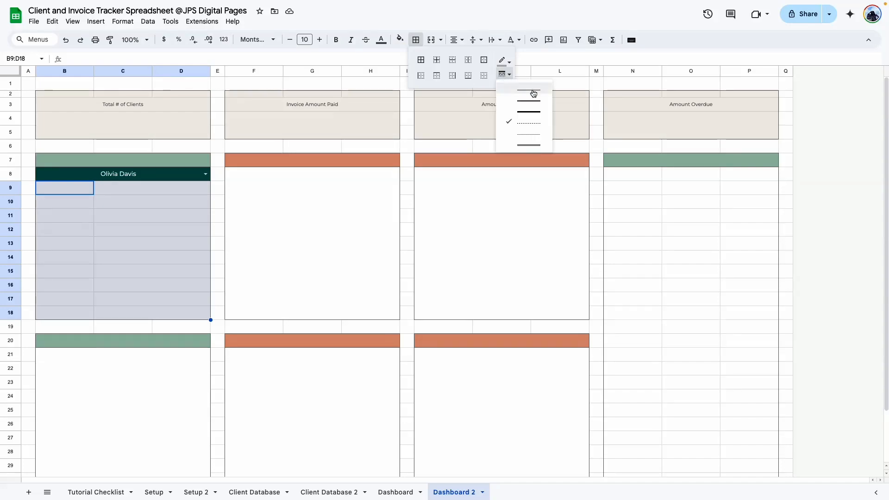
{"action": "left_click", "coordinate": [533, 120]}
{"action": "left_click", "coordinate": [453, 60]}
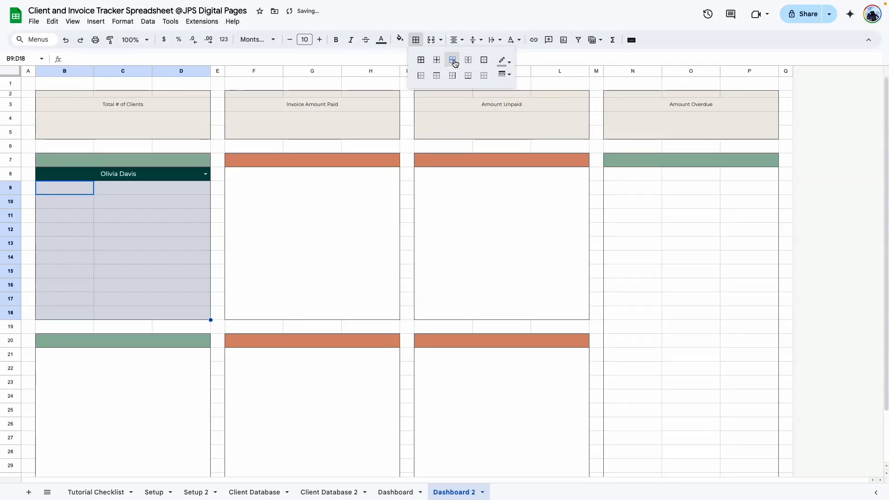
{"action": "left_click", "coordinate": [247, 272]}
Step: Examine the Client Payment Status table on the Dashboard sheet, including its status dropdown and the Name, Amount and Due Date columns
{"action": "left_click", "coordinate": [397, 492]}
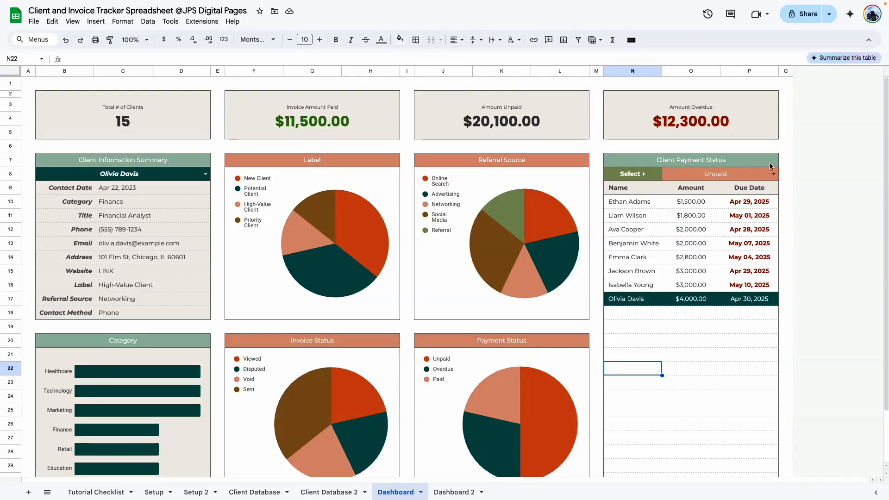
{"action": "left_click", "coordinate": [772, 178]}
{"action": "left_click", "coordinate": [772, 178]}
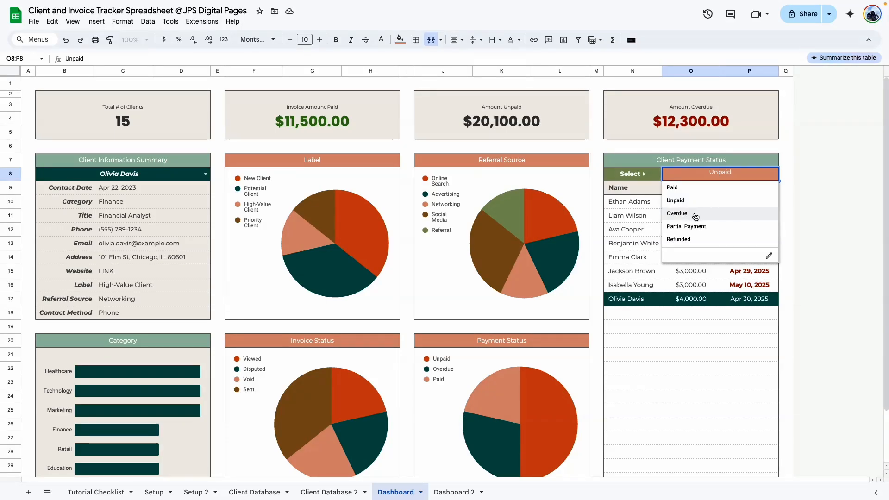
{"action": "left_click", "coordinate": [623, 191]}
{"action": "left_click", "coordinate": [690, 191]}
{"action": "left_click", "coordinate": [747, 190]}
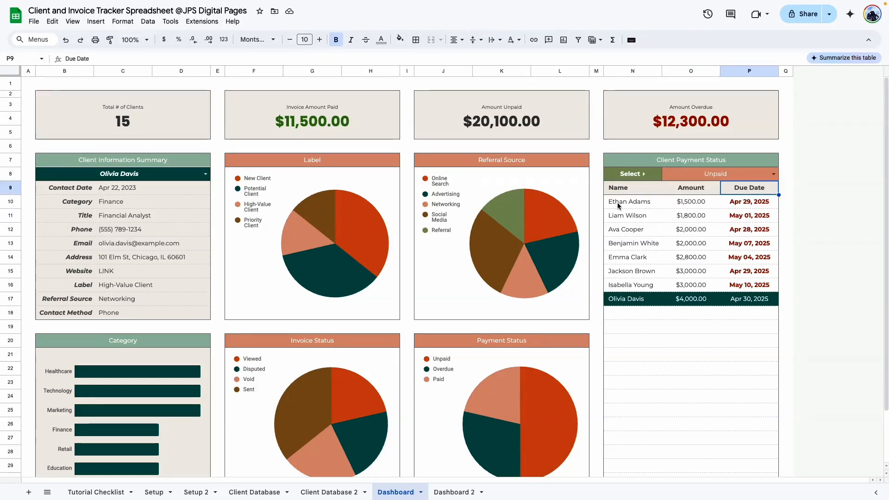
{"action": "left_click", "coordinate": [631, 190]}
{"action": "left_click", "coordinate": [683, 191]}
{"action": "left_click_drag", "start_coordinate": [631, 201], "coordinate": [644, 354]}
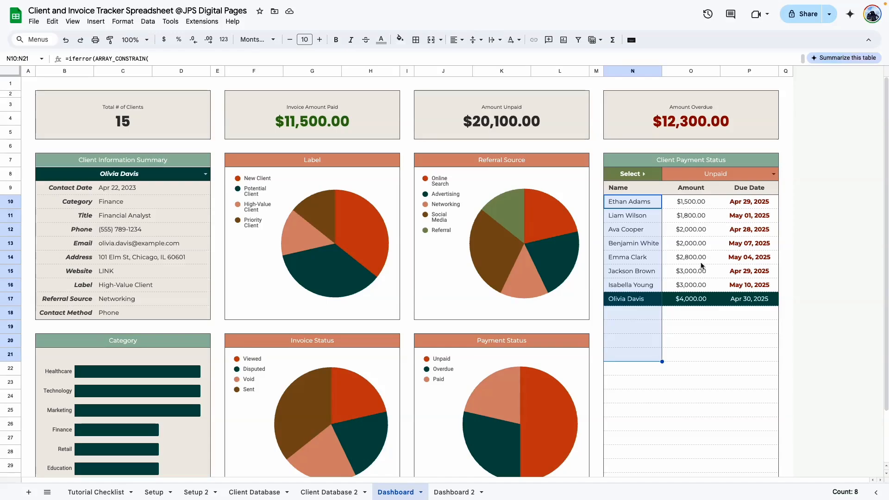
{"action": "left_click", "coordinate": [690, 396]}
Step: On Dashboard 2, enter the label "Select" in N8 and merge O8:P8
{"action": "left_click", "coordinate": [454, 492]}
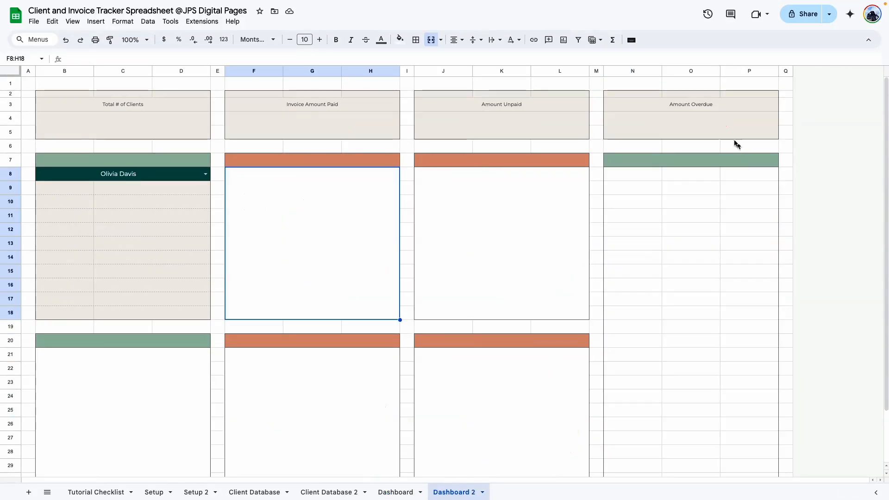
{"action": "left_click", "coordinate": [679, 161]}
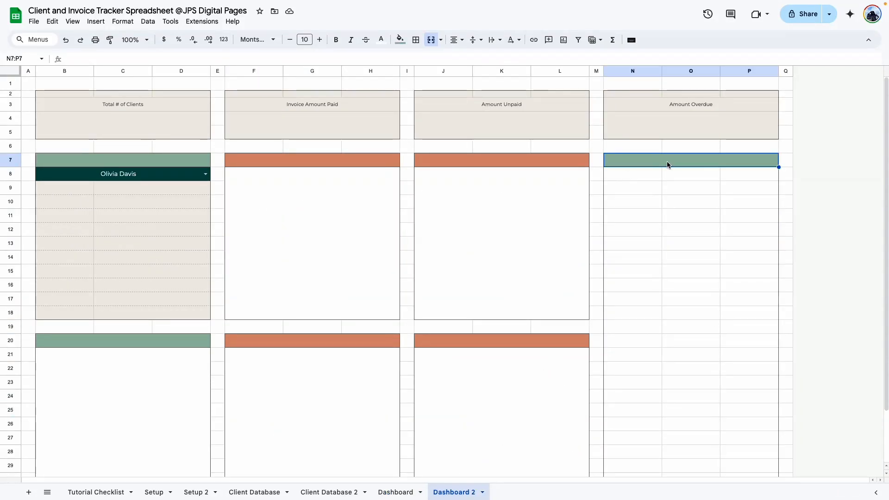
{"action": "left_click", "coordinate": [653, 177]}
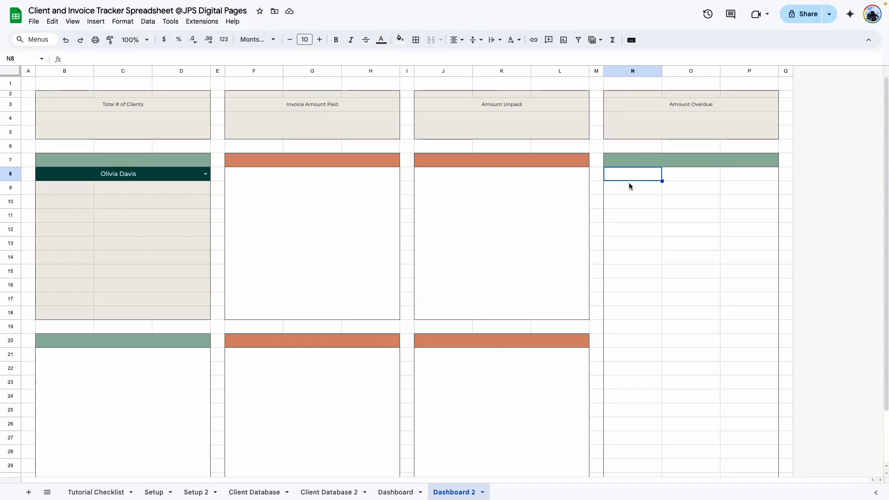
{"action": "type", "text": "Select"}
{"action": "left_click_drag", "start_coordinate": [693, 177], "coordinate": [732, 178]}
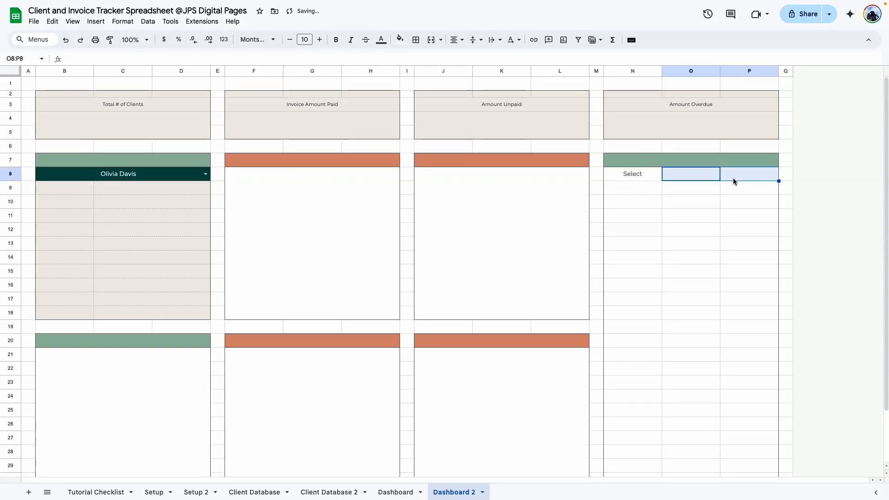
{"action": "left_click", "coordinate": [431, 40]}
{"action": "left_click", "coordinate": [690, 299]}
Step: Add a dropdown from a range to O8:P8, using the payment statuses in 'Setup 2'!L3:L19 as its source
{"action": "left_click", "coordinate": [684, 176]}
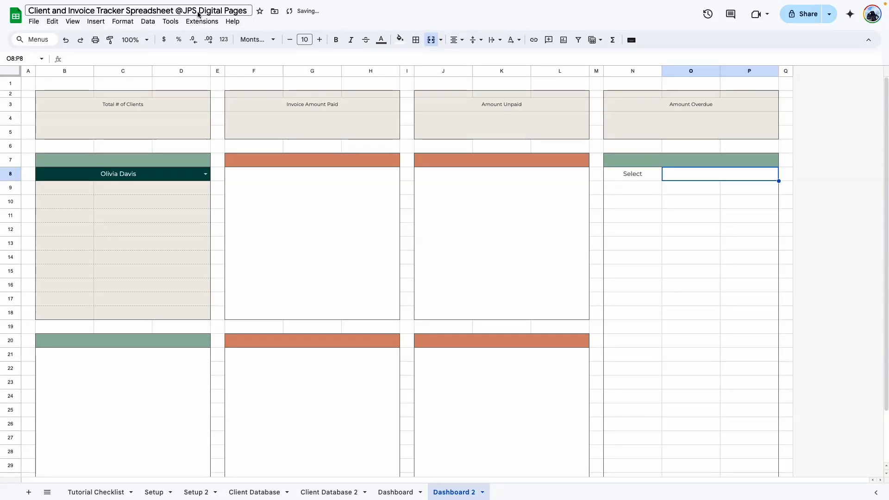
{"action": "left_click", "coordinate": [148, 21]}
{"action": "left_click", "coordinate": [173, 224]}
{"action": "left_click", "coordinate": [848, 111]}
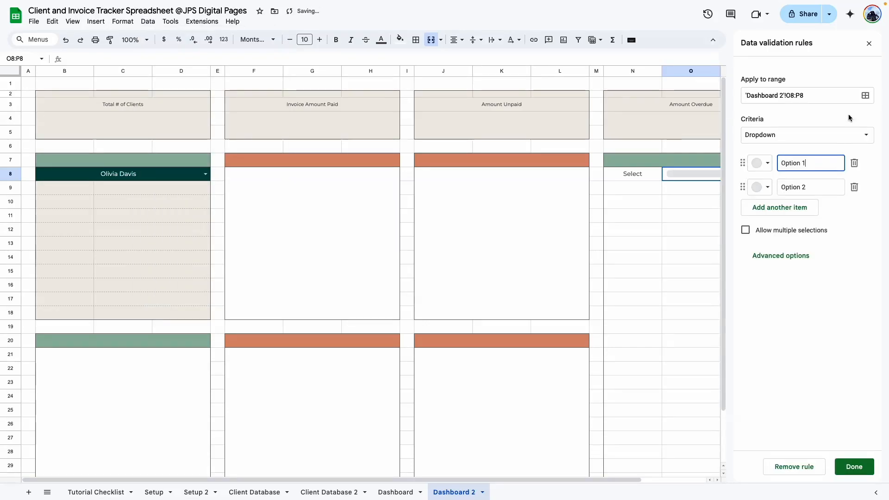
{"action": "left_click", "coordinate": [842, 139]}
{"action": "left_click", "coordinate": [832, 149]}
{"action": "left_click", "coordinate": [860, 166]}
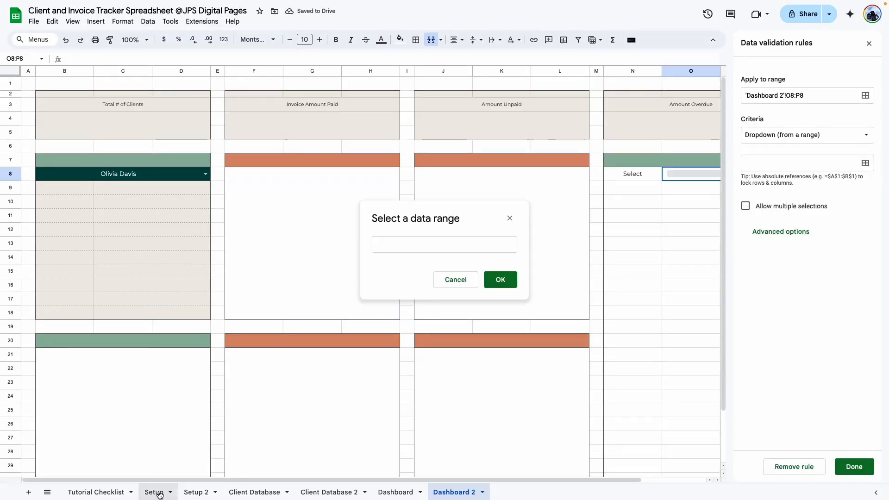
{"action": "left_click", "coordinate": [195, 492]}
{"action": "left_click", "coordinate": [556, 152]}
{"action": "left_click_drag", "start_coordinate": [574, 114], "coordinate": [575, 334]}
{"action": "left_click", "coordinate": [500, 279]}
Step: Set the payment status dropdown's display style to Arrow and save the validation rule
{"action": "left_click", "coordinate": [781, 352]}
{"action": "left_click", "coordinate": [747, 425]}
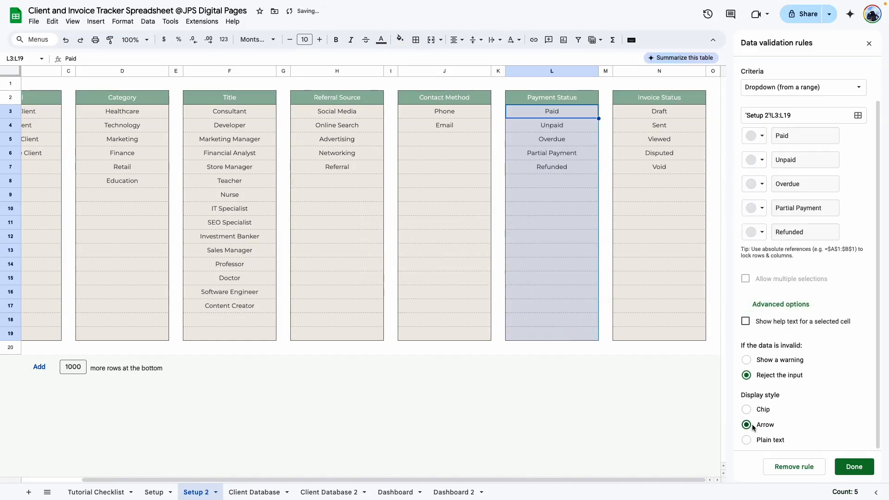
{"action": "left_click", "coordinate": [849, 467]}
Step: Return to Dashboard 2 and choose Paid in the payment status dropdown at O8:P8
{"action": "left_click", "coordinate": [454, 492]}
{"action": "left_click", "coordinate": [700, 174]}
{"action": "left_click", "coordinate": [648, 189]}
{"action": "left_click", "coordinate": [619, 271]}
Step: Give N8:P8 an outer border in dark gray with a thin solid line
{"action": "left_click", "coordinate": [565, 176]}
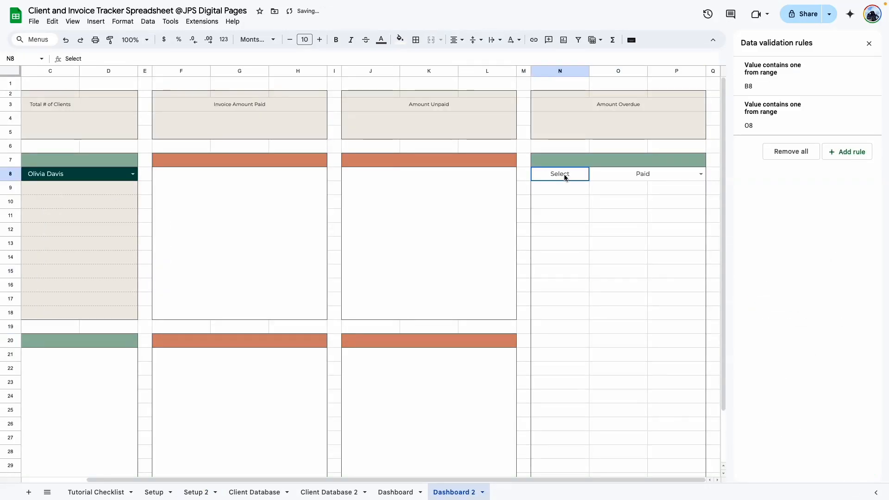
{"action": "left_click_drag", "start_coordinate": [565, 175], "coordinate": [648, 175]}
{"action": "left_click", "coordinate": [415, 40]}
{"action": "left_click", "coordinate": [483, 64]}
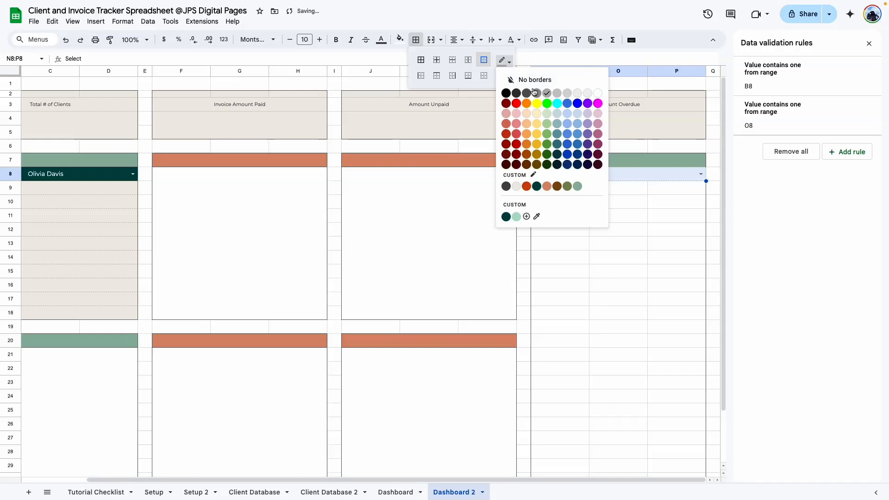
{"action": "left_click", "coordinate": [527, 93]}
{"action": "left_click", "coordinate": [505, 77]}
{"action": "left_click", "coordinate": [527, 89]}
{"action": "left_click", "coordinate": [548, 228]}
Step: Give the table header row N9:P9 and the "Select" cell N8 outer borders
{"action": "left_click_drag", "start_coordinate": [541, 160], "coordinate": [564, 185]}
{"action": "left_click", "coordinate": [416, 40]}
{"action": "left_click", "coordinate": [559, 174]}
{"action": "left_click", "coordinate": [416, 39]}
{"action": "left_click", "coordinate": [484, 60]}
{"action": "left_click", "coordinate": [580, 264]}
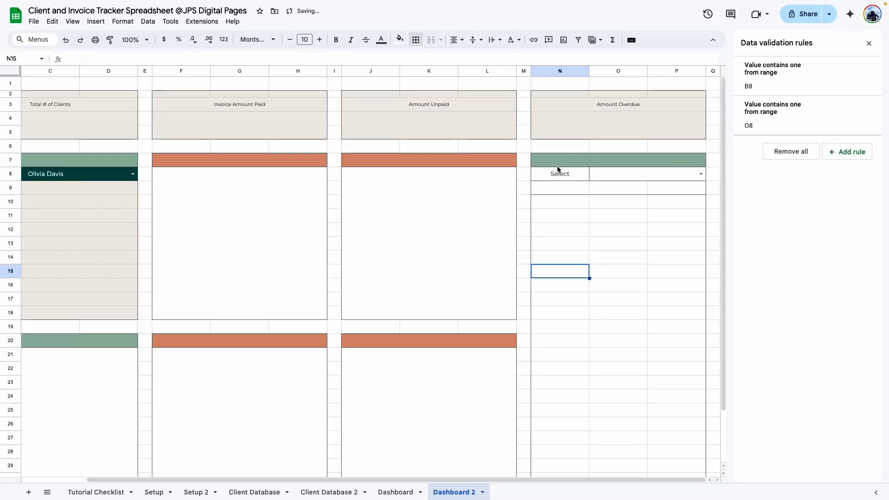
Step: Fill N8 with the custom olive green, O8:P8 with the custom terracotta and N9:P9 with the light beige
{"action": "left_click", "coordinate": [652, 165]}
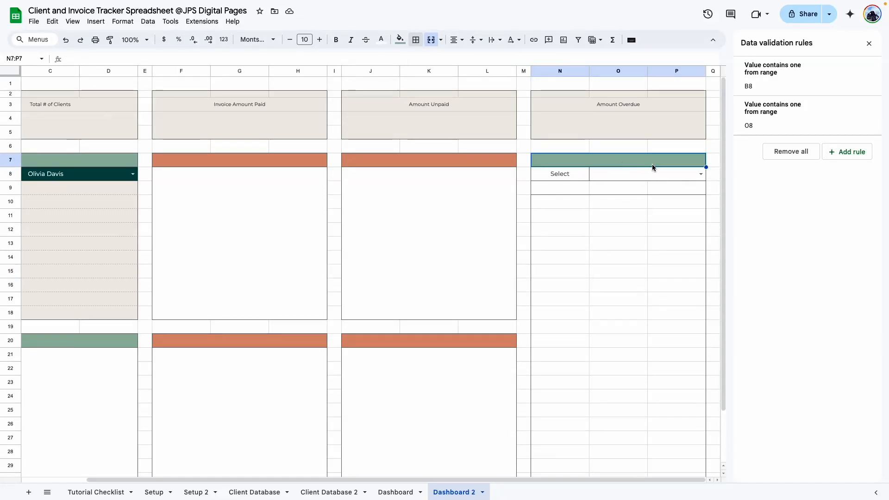
{"action": "left_click", "coordinate": [618, 216]}
{"action": "left_click", "coordinate": [579, 173]}
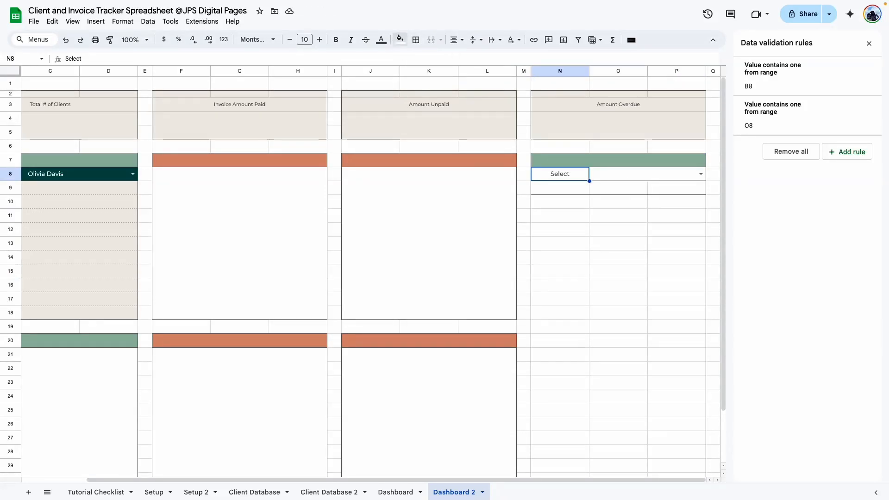
{"action": "left_click", "coordinate": [400, 39]}
{"action": "left_click", "coordinate": [462, 167]}
{"action": "left_click", "coordinate": [602, 179]}
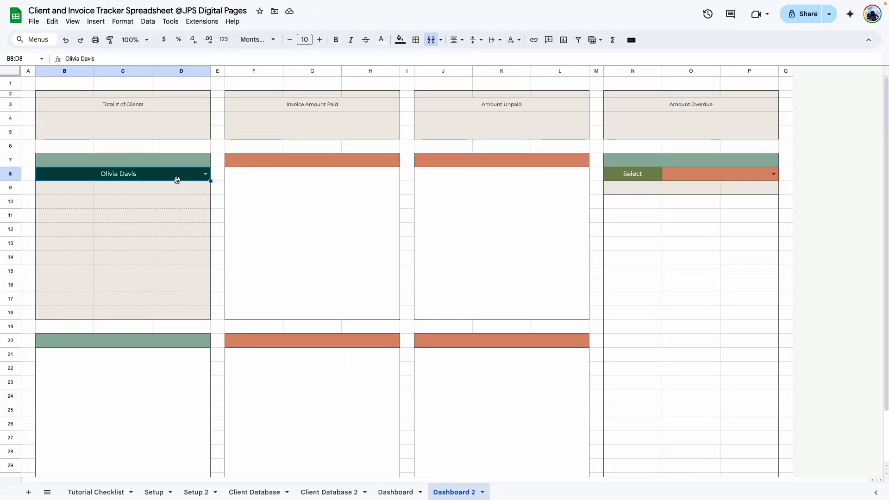
Step: Unmerge the client dropdown B8:D8 on Dashboard 2 and merge only C8:D8 for it, leaving B8 as a separate cell
{"action": "left_click", "coordinate": [398, 492]}
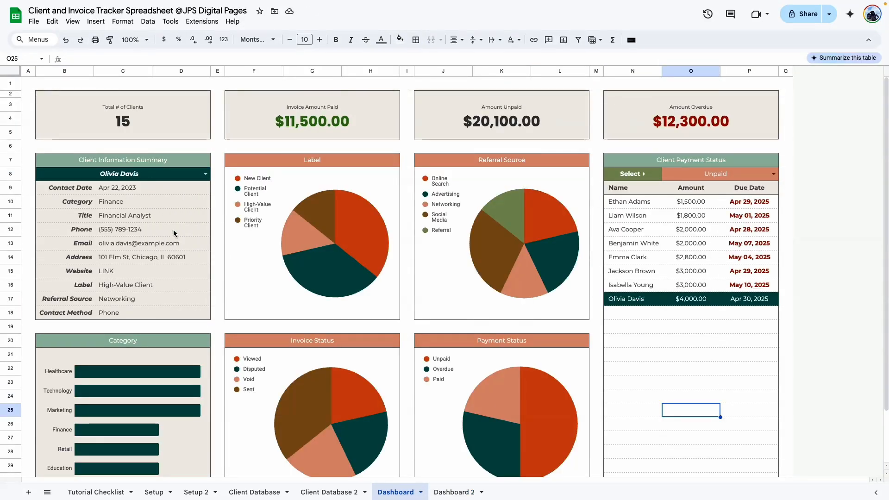
{"action": "left_click", "coordinate": [452, 492]}
{"action": "left_click", "coordinate": [151, 204]}
{"action": "left_click", "coordinate": [154, 176]}
{"action": "left_click", "coordinate": [431, 40]}
{"action": "left_click", "coordinate": [120, 228]}
{"action": "left_click", "coordinate": [65, 174]}
{"action": "left_click_drag", "start_coordinate": [71, 168], "coordinate": [178, 174]}
{"action": "left_click", "coordinate": [431, 40]}
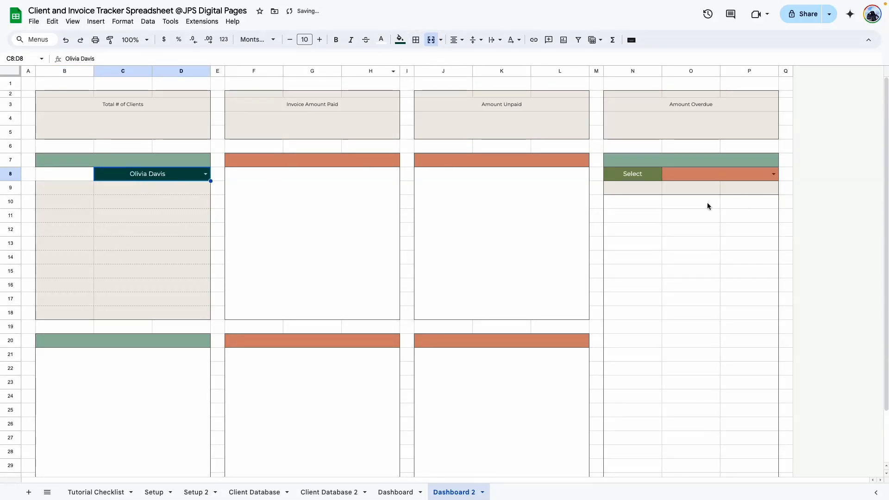
Step: Copy the "Select" cell N8 into B8 and give the client dropdown C8:D8 the same terracotta fill as the payment status dropdown
{"action": "left_click", "coordinate": [638, 176]}
{"action": "key", "text": "ctrl+c"}
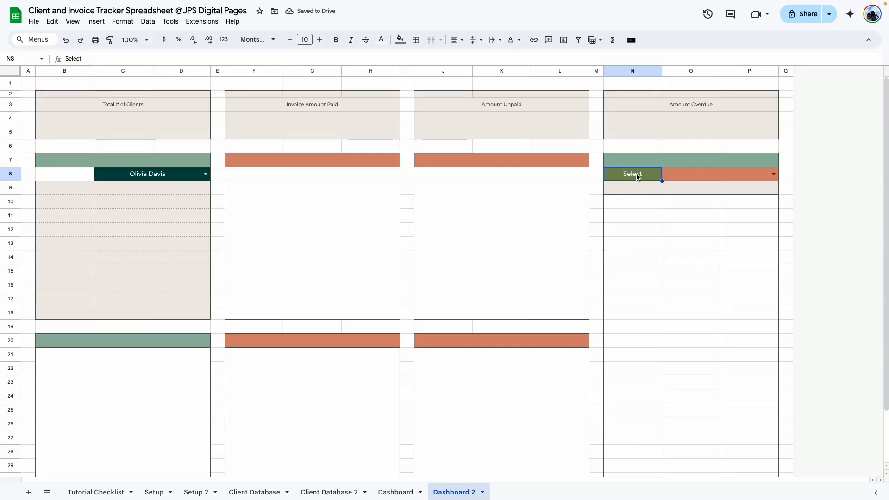
{"action": "left_click", "coordinate": [83, 176]}
{"action": "key", "text": "ctrl+v"}
{"action": "left_click", "coordinate": [199, 229]}
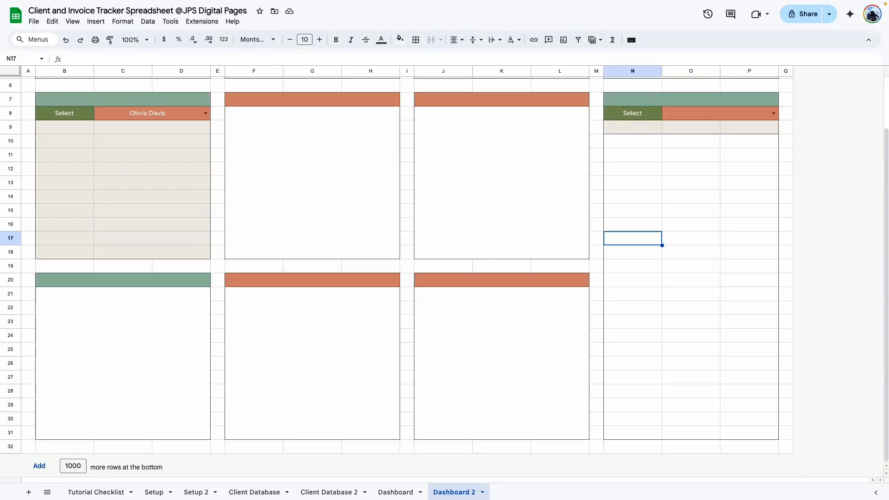
Step: Bring the titles "Client Information Summary" and "Client Payment Status" and the headers Name, Amount and Due Date from Dashboard into Dashboard 2
{"action": "scroll", "coordinate": [760, 288], "scroll_direction": "up", "scroll_amount": 3}
{"action": "left_click", "coordinate": [396, 492]}
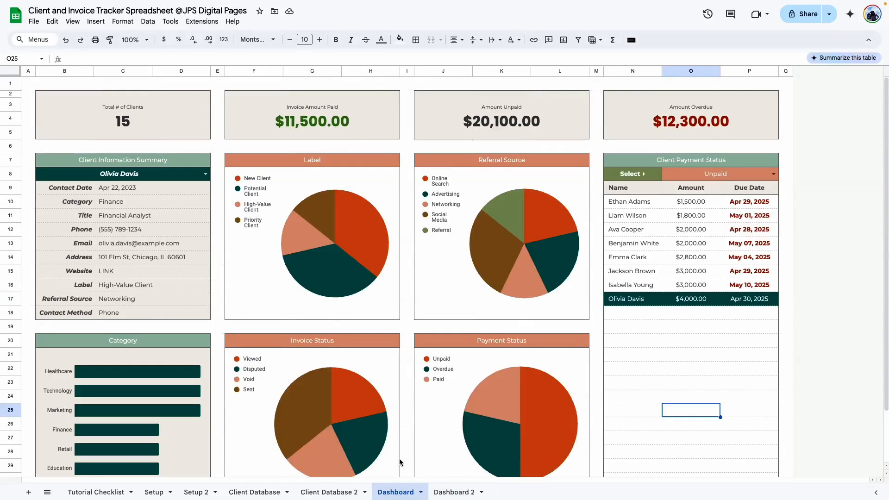
{"action": "left_click", "coordinate": [162, 165]}
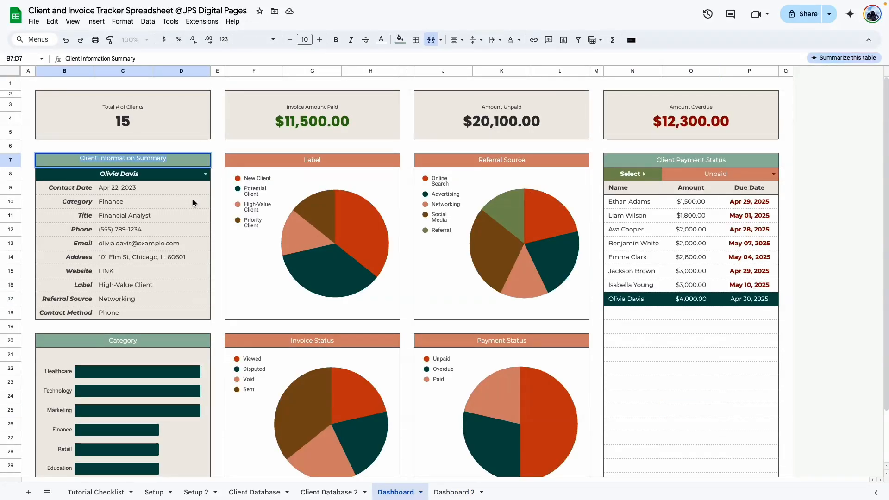
{"action": "left_click", "coordinate": [219, 238]}
{"action": "scroll", "coordinate": [532, 287], "scroll_direction": "down", "scroll_amount": 2}
{"action": "scroll", "coordinate": [531, 287], "scroll_direction": "up", "scroll_amount": 3}
{"action": "left_click", "coordinate": [327, 160]}
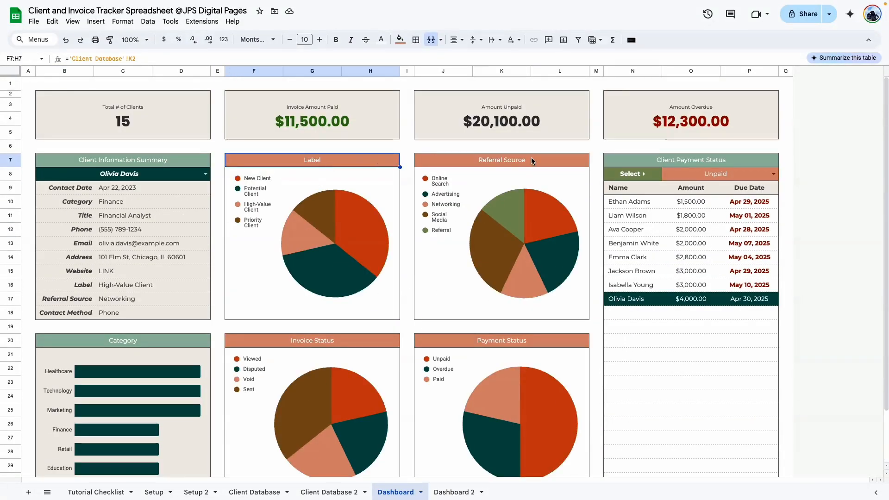
{"action": "left_click", "coordinate": [502, 161]}
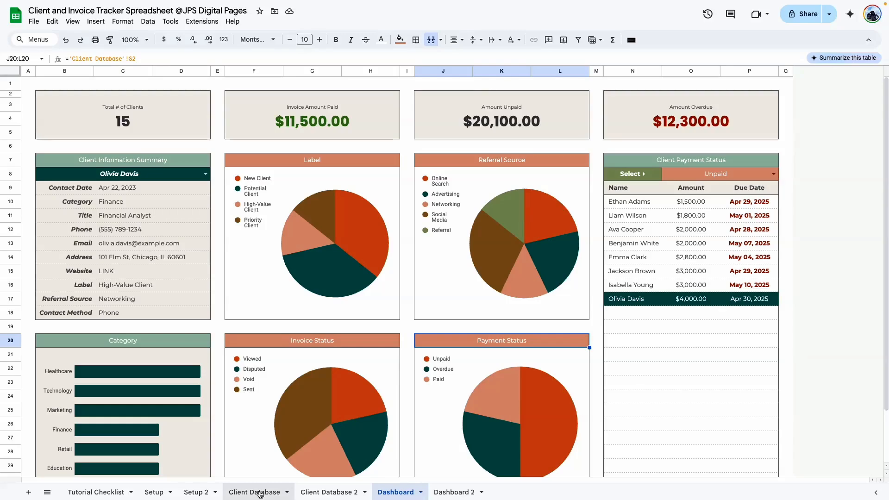
{"action": "left_click", "coordinate": [154, 157]}
{"action": "left_click", "coordinate": [691, 313]}
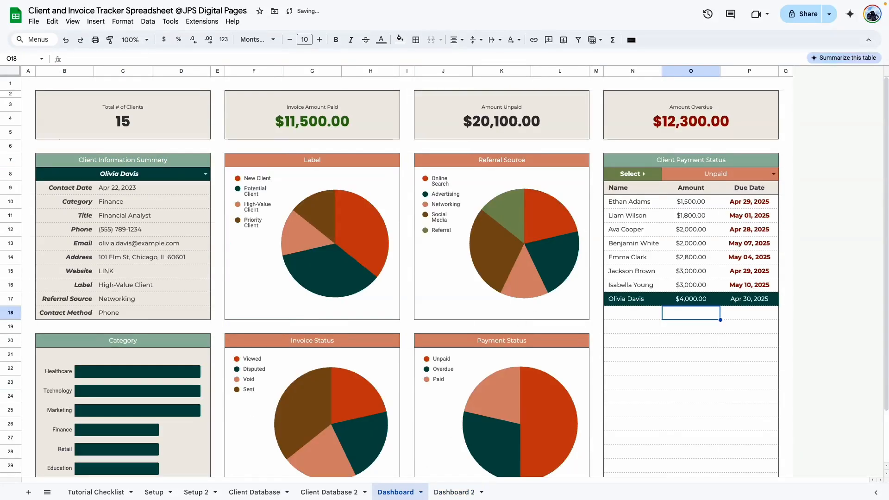
{"action": "left_click_drag", "start_coordinate": [630, 189], "coordinate": [659, 191]}
{"action": "left_click_drag", "start_coordinate": [659, 192], "coordinate": [749, 190]}
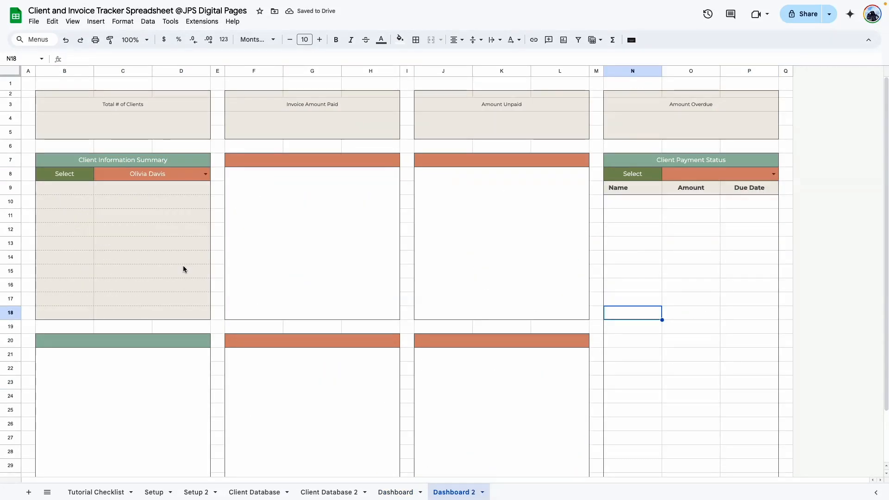
Step: Hide the gridlines on the Dashboard 2 sheet
{"action": "scroll", "coordinate": [184, 266], "scroll_direction": "down", "scroll_amount": 3}
{"action": "scroll", "coordinate": [184, 266], "scroll_direction": "up", "scroll_amount": 3}
{"action": "left_click", "coordinate": [72, 22]}
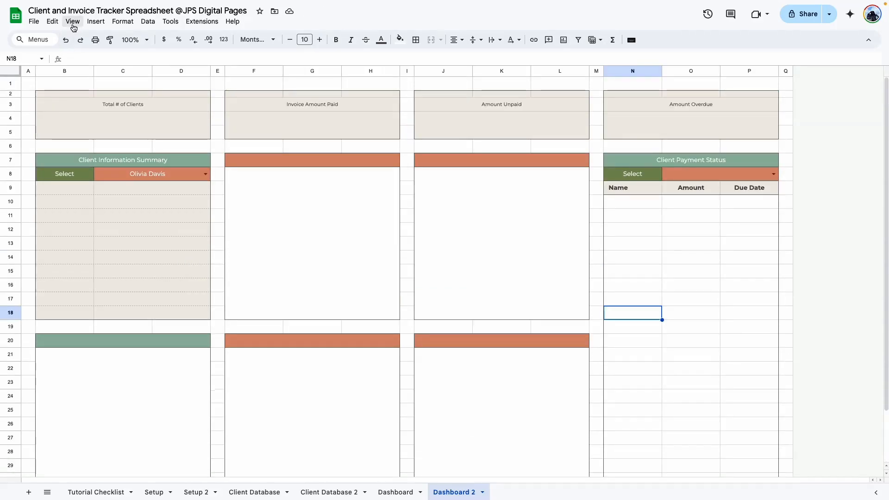
{"action": "mouse_move", "coordinate": [83, 48]}
{"action": "left_click", "coordinate": [225, 53]}
{"action": "left_click", "coordinate": [736, 353]}
{"action": "scroll", "coordinate": [613, 328], "scroll_direction": "down", "scroll_amount": 3}
{"action": "scroll", "coordinate": [613, 328], "scroll_direction": "up", "scroll_amount": 3}
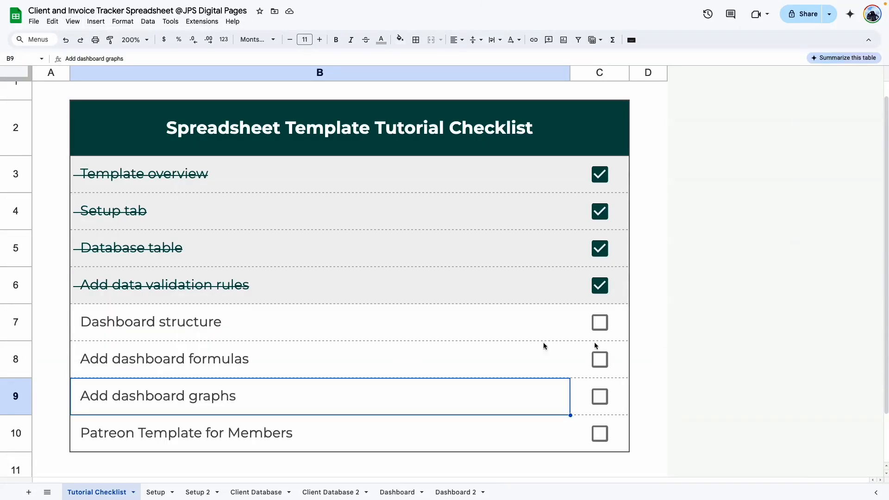
Step: Check off "Dashboard structure" in the Tutorial Checklist sheet and move to "Add dashboard formulas"
{"action": "left_click", "coordinate": [169, 334]}
{"action": "left_click", "coordinate": [601, 323]}
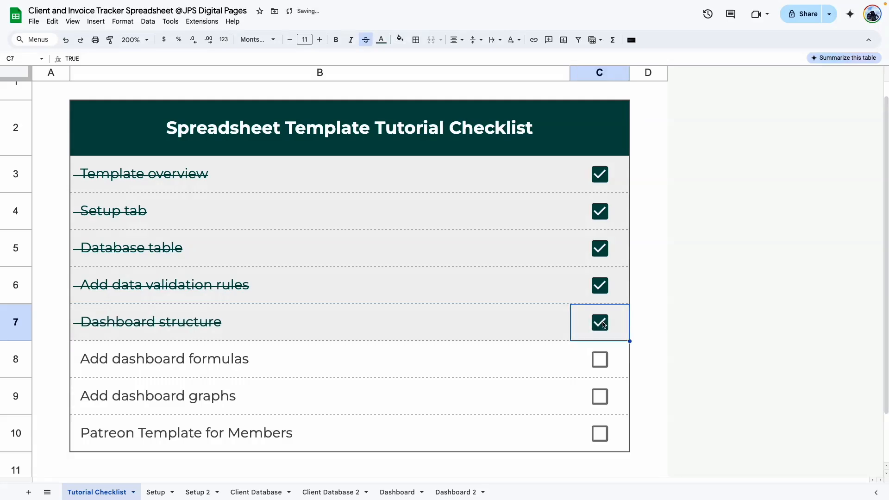
{"action": "left_click", "coordinate": [188, 370]}
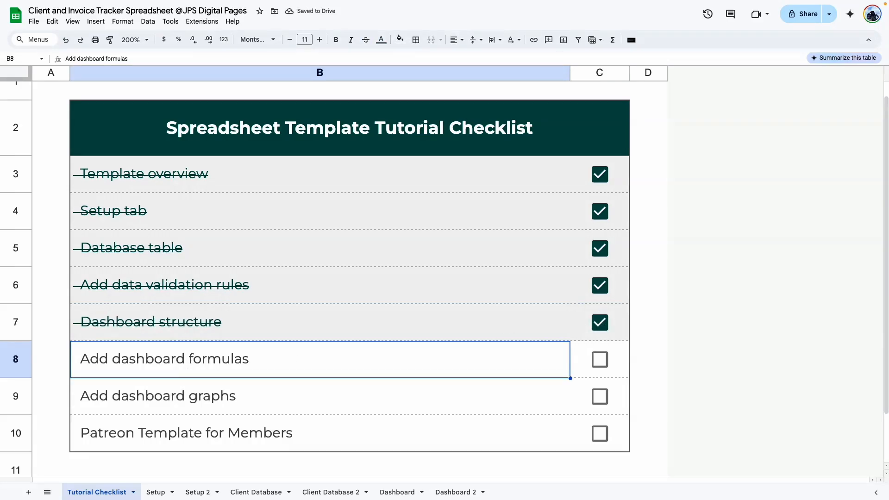
Step: Review which parts of the Dashboard sheet use formulas: the summary cards, the client detail panel and the payment status table
{"action": "left_click", "coordinate": [397, 491]}
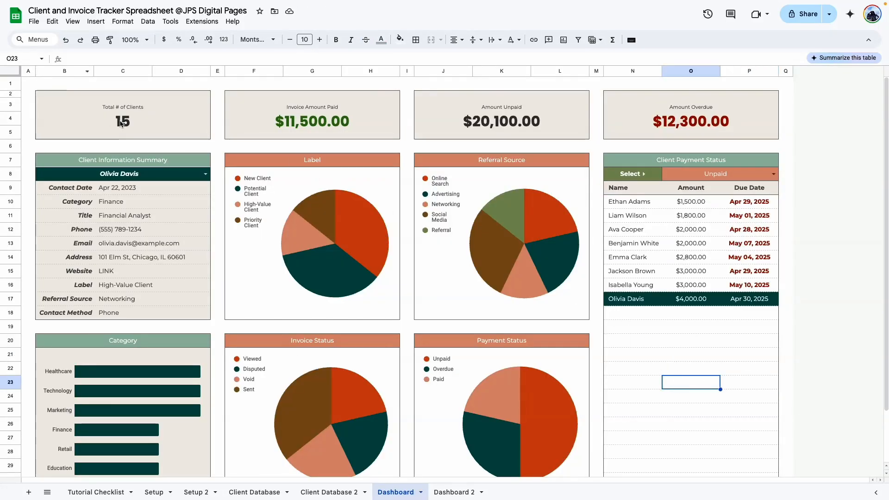
{"action": "left_click_drag", "start_coordinate": [121, 124], "coordinate": [764, 144]}
{"action": "left_click_drag", "start_coordinate": [76, 188], "coordinate": [179, 300]}
{"action": "left_click_drag", "start_coordinate": [635, 203], "coordinate": [752, 355]}
{"action": "left_click", "coordinate": [719, 419]}
{"action": "left_click", "coordinate": [122, 121]}
{"action": "left_click", "coordinate": [313, 122]}
{"action": "left_click", "coordinate": [633, 136]}
Step: Set the Total # of Clients formula on the Dashboard sheet to =COUNTA('Client Database'!C3:C) and copy it
{"action": "left_click", "coordinate": [116, 121]}
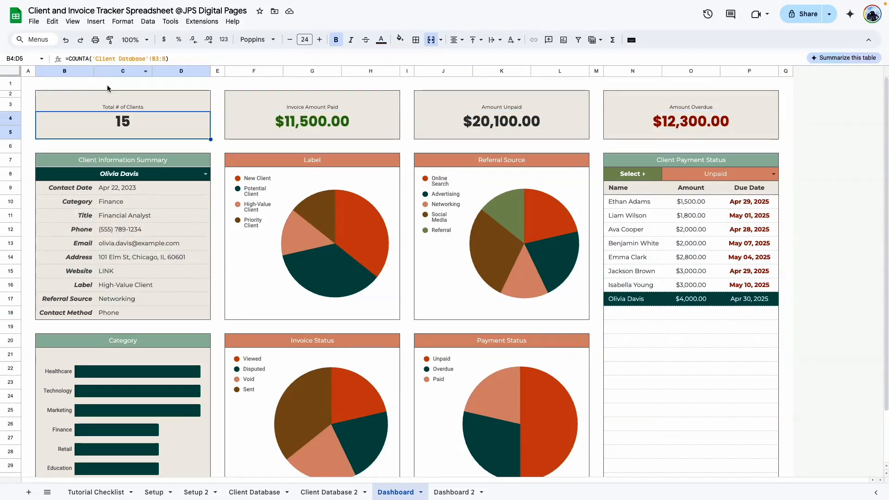
{"action": "double_click", "coordinate": [133, 121]}
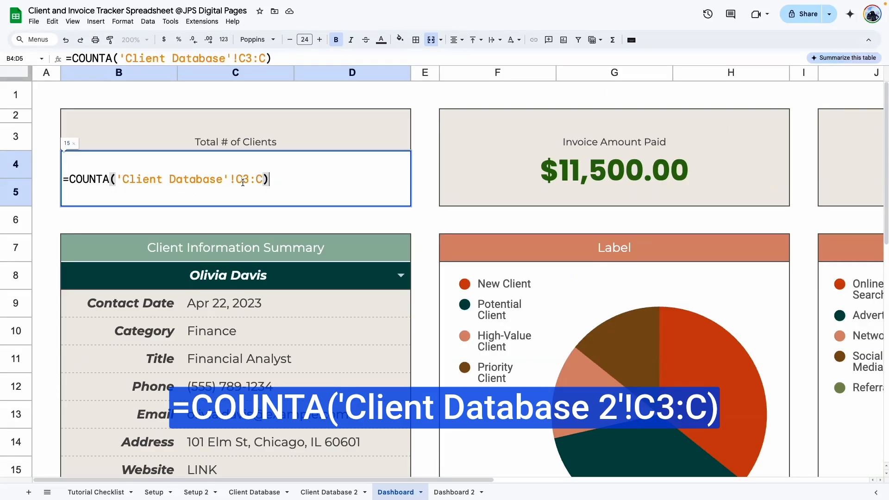
{"action": "left_click_drag", "start_coordinate": [272, 176], "coordinate": [35, 176]}
{"action": "key", "text": "ctrl+c"}
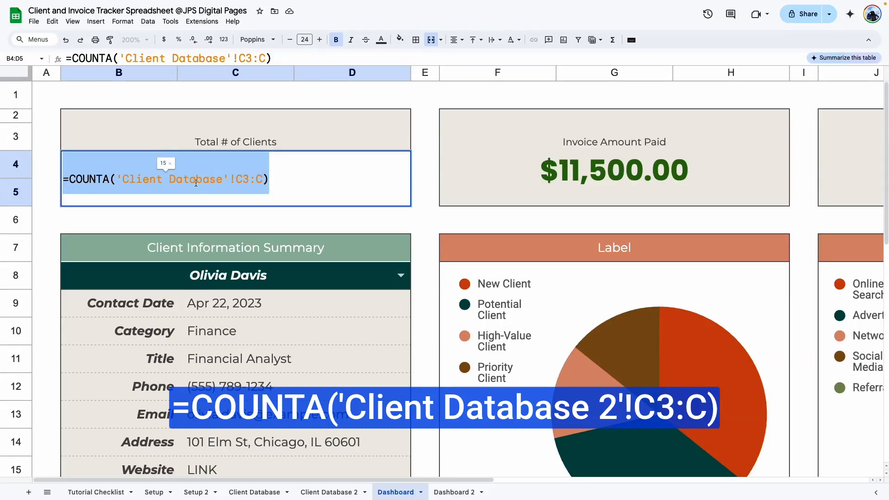
{"action": "left_click", "coordinate": [219, 180]}
{"action": "left_click_drag", "start_coordinate": [222, 180], "coordinate": [126, 185]}
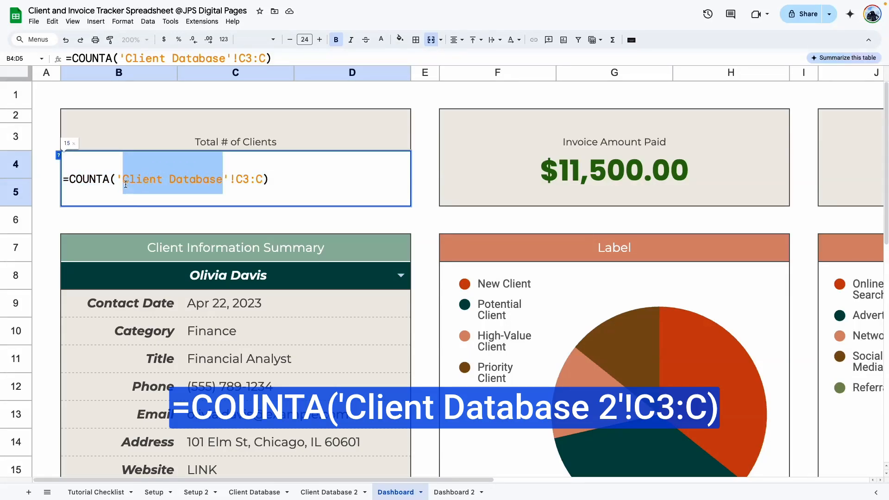
{"action": "left_click", "coordinate": [216, 180]}
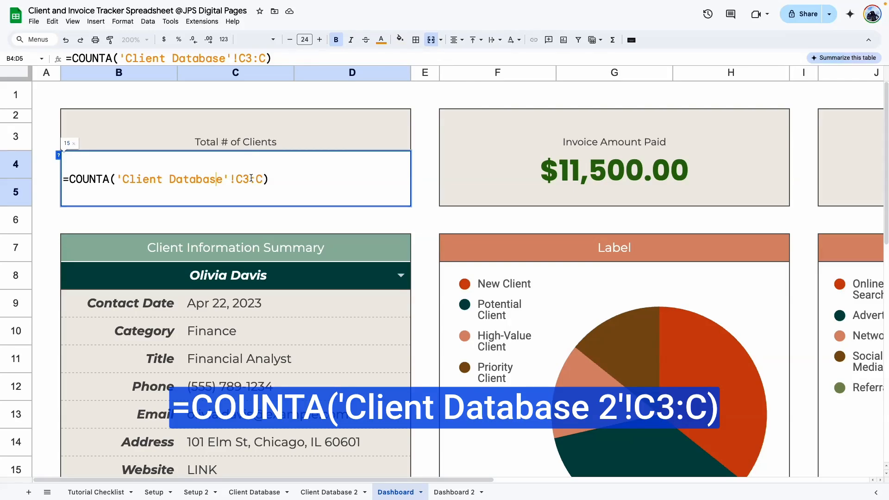
Step: Paste the formula into Total # of Clients (B4:D5) on Dashboard 2 and change it to =COUNTA('Client Database 2'!C3:C)
{"action": "left_click", "coordinate": [453, 492]}
{"action": "left_click", "coordinate": [136, 179]}
{"action": "double_click", "coordinate": [141, 175]}
{"action": "key", "text": "ctrl+v"}
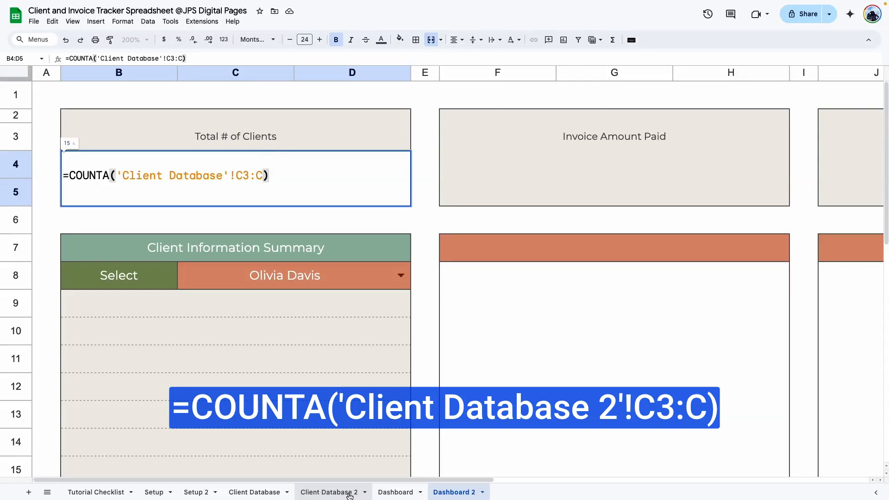
{"action": "left_click", "coordinate": [225, 175]}
{"action": "type", "text": "2"}
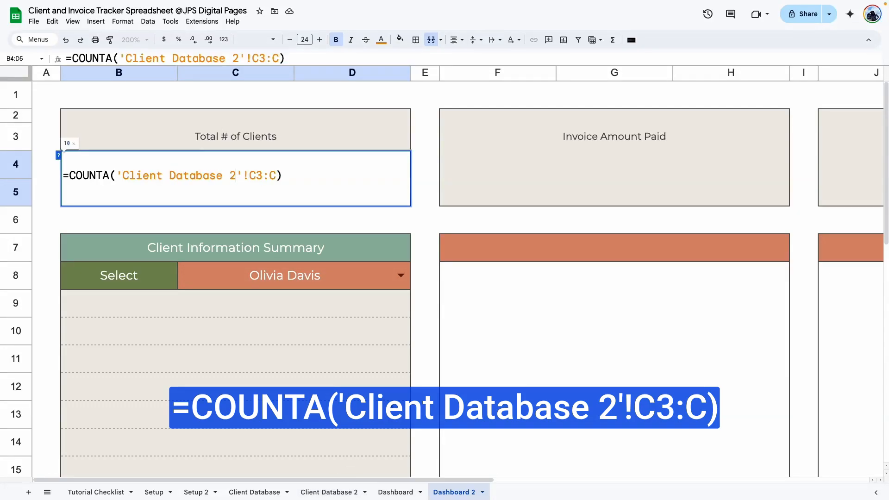
{"action": "key", "text": "Return"}
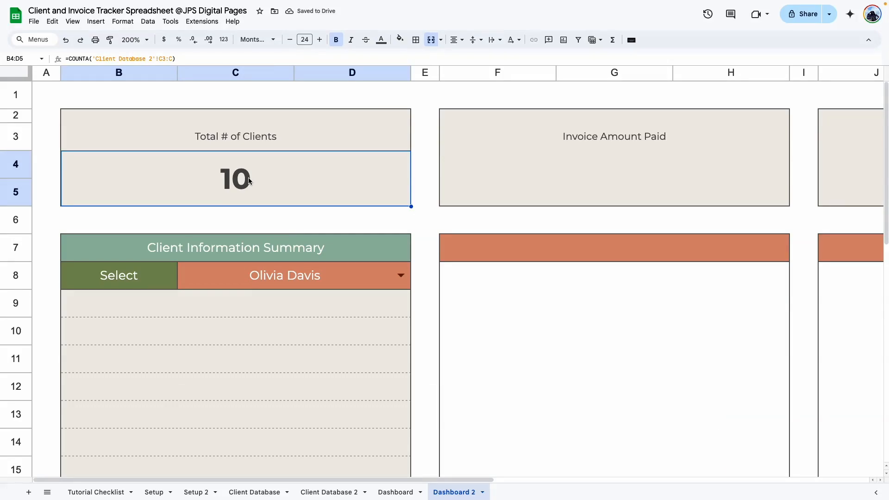
Step: Check the Client Name column of Client Database 2 and copy the client names in C13:C17 from the Client Database sheet
{"action": "left_click", "coordinate": [329, 492]}
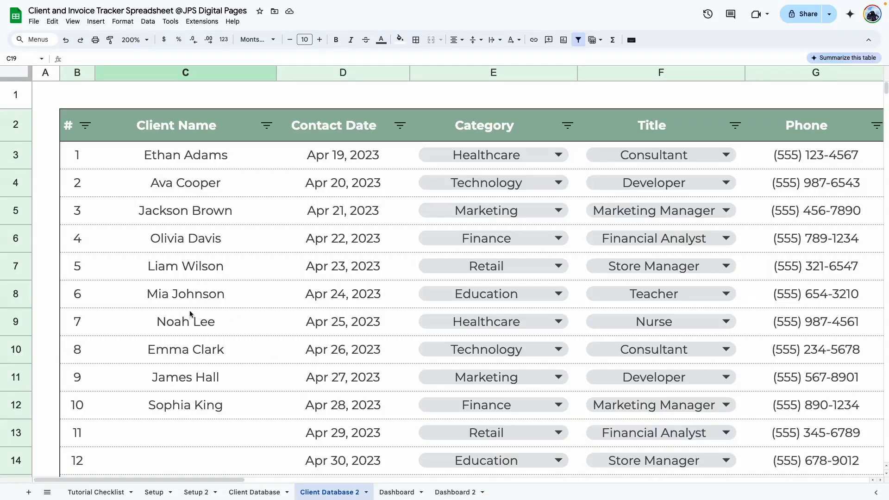
{"action": "left_click", "coordinate": [157, 240]}
{"action": "scroll", "coordinate": [199, 221], "scroll_direction": "up", "scroll_amount": 3}
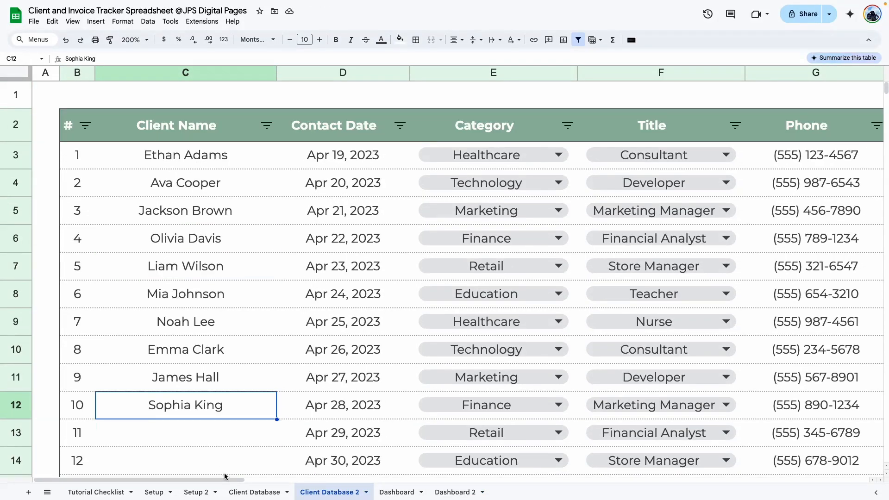
{"action": "scroll", "coordinate": [207, 381], "scroll_direction": "down", "scroll_amount": 5}
{"action": "left_click", "coordinate": [255, 492]}
{"action": "scroll", "coordinate": [236, 363], "scroll_direction": "down", "scroll_amount": 5}
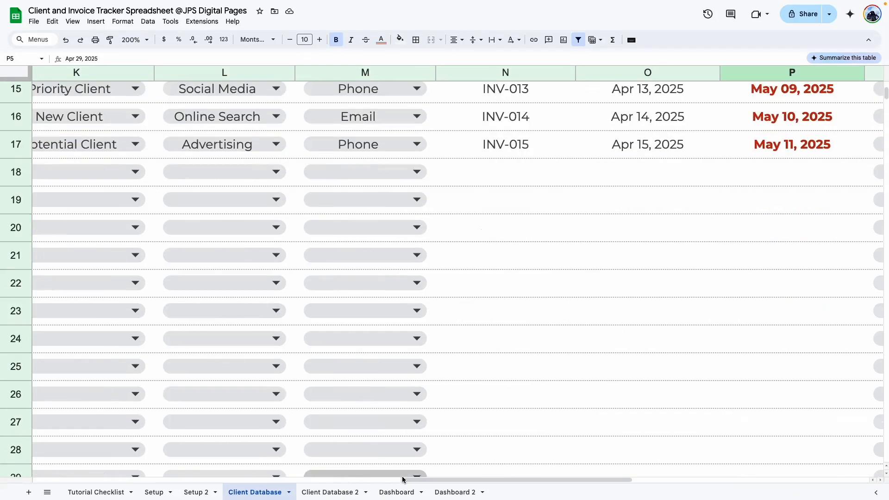
{"action": "left_click_drag", "start_coordinate": [455, 482], "coordinate": [0, 470]}
{"action": "scroll", "coordinate": [100, 344], "scroll_direction": "up", "scroll_amount": 6}
{"action": "scroll", "coordinate": [115, 326], "scroll_direction": "down", "scroll_amount": 4}
{"action": "left_click_drag", "start_coordinate": [139, 177], "coordinate": [148, 288]}
{"action": "key", "text": "super+c"}
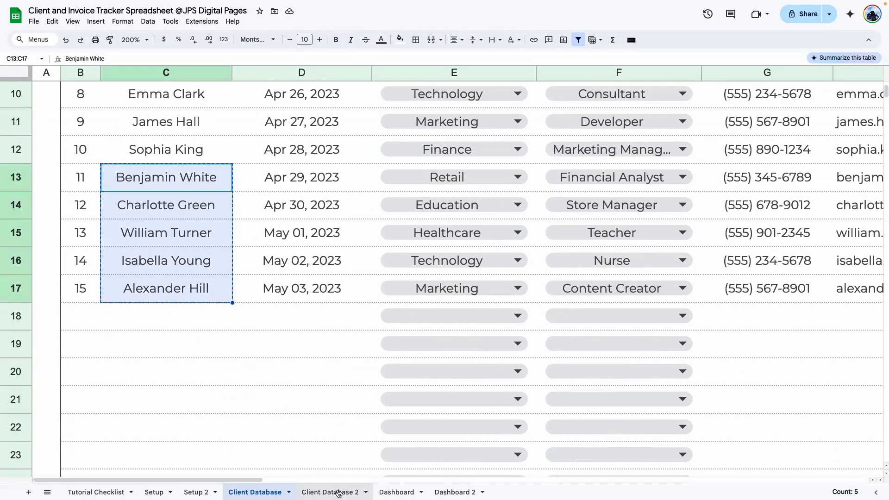
Step: Paste the copied client names into C13:C17 of the Client Database 2 sheet
{"action": "left_click", "coordinate": [338, 492]}
{"action": "scroll", "coordinate": [122, 141], "scroll_direction": "up", "scroll_amount": 3}
{"action": "left_click", "coordinate": [165, 182]}
{"action": "key", "text": "super+v"}
{"action": "left_click", "coordinate": [185, 262]}
Step: Check the Client Name column in Client Database 2 against the Total # of Clients card on Dashboard 2
{"action": "scroll", "coordinate": [200, 155], "scroll_direction": "up", "scroll_amount": 5}
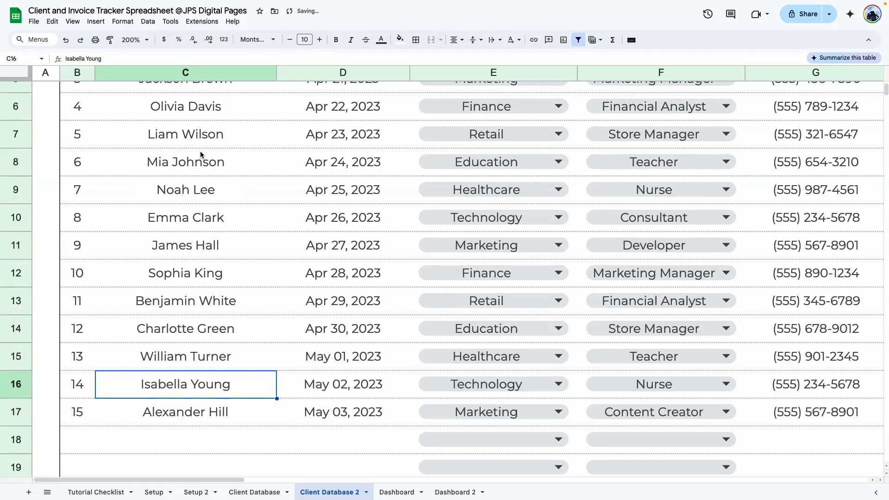
{"action": "left_click_drag", "start_coordinate": [204, 155], "coordinate": [235, 255]}
{"action": "scroll", "coordinate": [234, 255], "scroll_direction": "up", "scroll_amount": 5}
{"action": "left_click", "coordinate": [454, 492]}
{"action": "left_click", "coordinate": [413, 214]}
{"action": "left_click", "coordinate": [259, 172]}
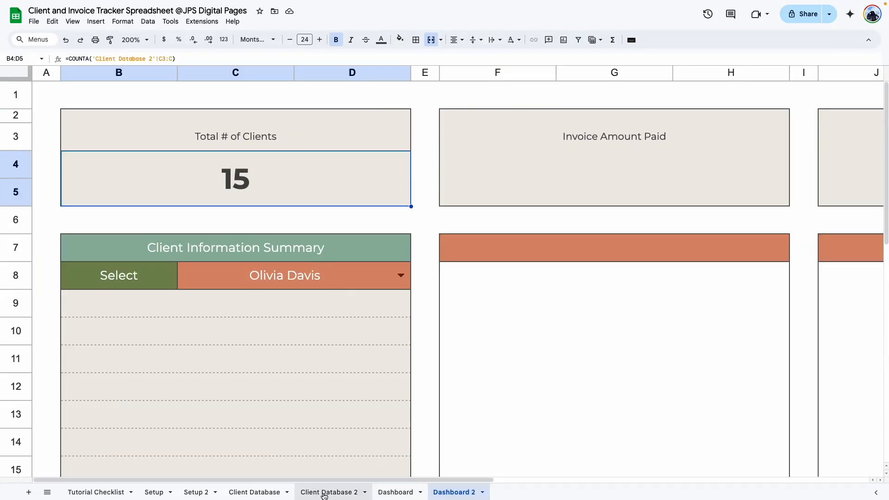
Step: Examine the Dashboard sheet's Invoice Amount Paid formula and the Invoice Amount and Payment Status columns it depends on in Client Database 2
{"action": "left_click", "coordinate": [396, 492]}
{"action": "scroll", "coordinate": [427, 149], "scroll_direction": "right", "scroll_amount": 3}
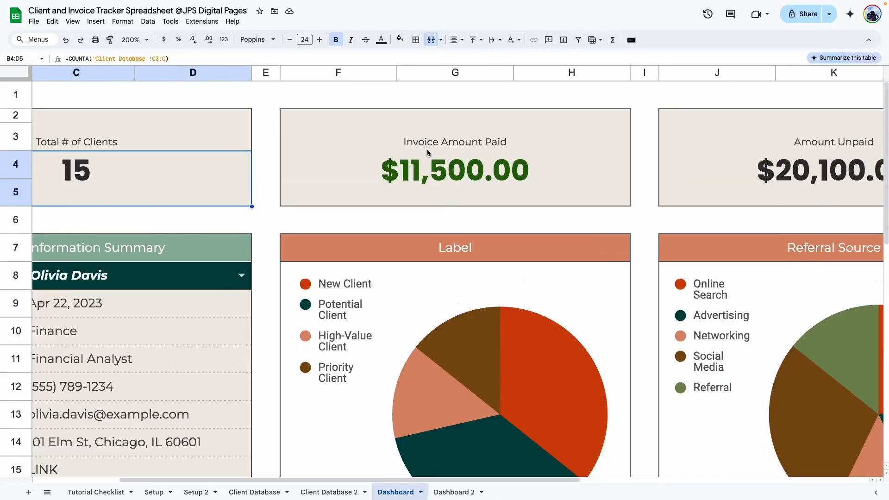
{"action": "left_click", "coordinate": [430, 157]}
{"action": "double_click", "coordinate": [440, 176]}
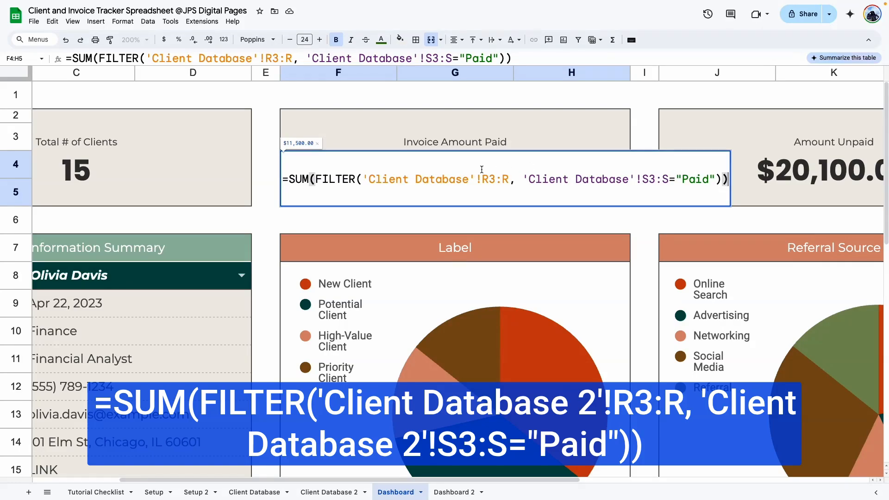
{"action": "left_click", "coordinate": [325, 492]}
{"action": "scroll", "coordinate": [635, 124], "scroll_direction": "right", "scroll_amount": 10}
{"action": "left_click", "coordinate": [681, 126]}
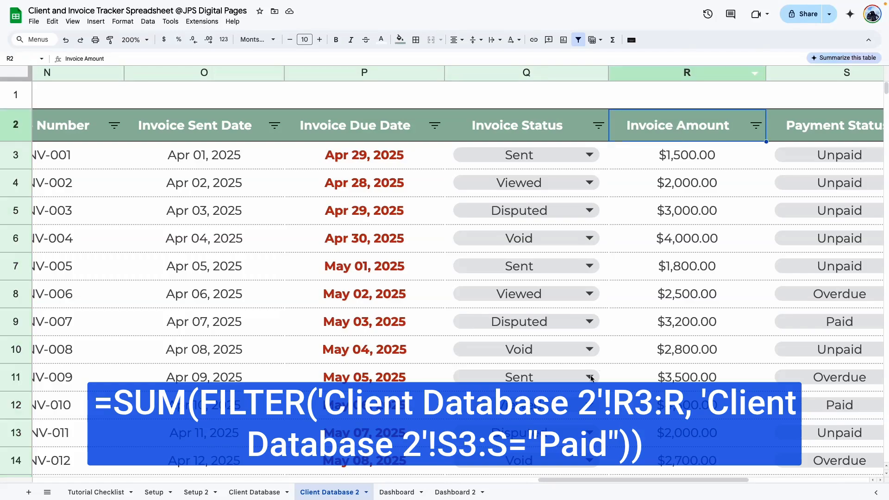
{"action": "left_click_drag", "start_coordinate": [551, 480], "coordinate": [585, 481]}
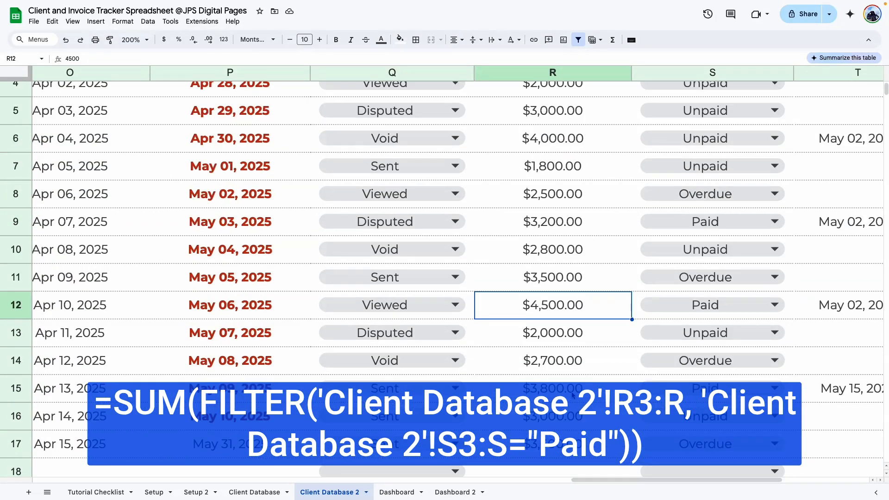
{"action": "left_click", "coordinate": [577, 376]}
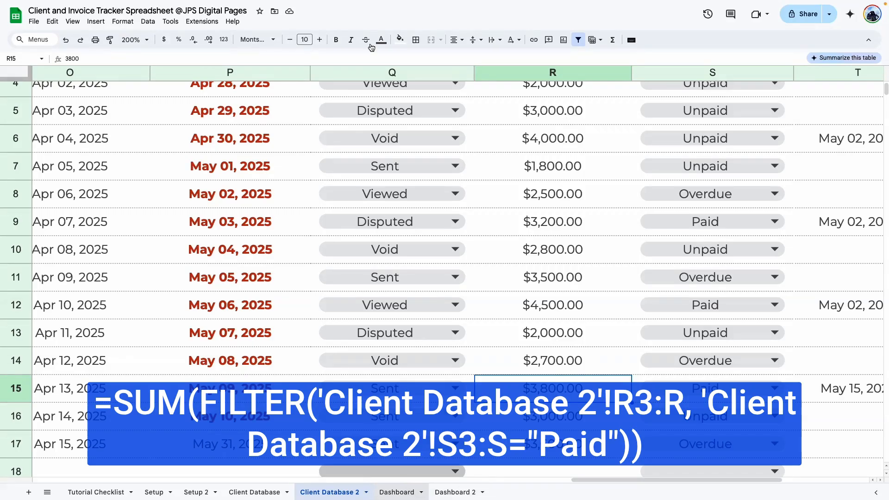
Step: Copy the Dashboard sheet's Invoice Amount Paid formula and paste it into the Invoice Amount Paid card F4:H5 on Dashboard 2
{"action": "left_click", "coordinate": [397, 492]}
{"action": "double_click", "coordinate": [420, 162]}
{"action": "left_click", "coordinate": [453, 492]}
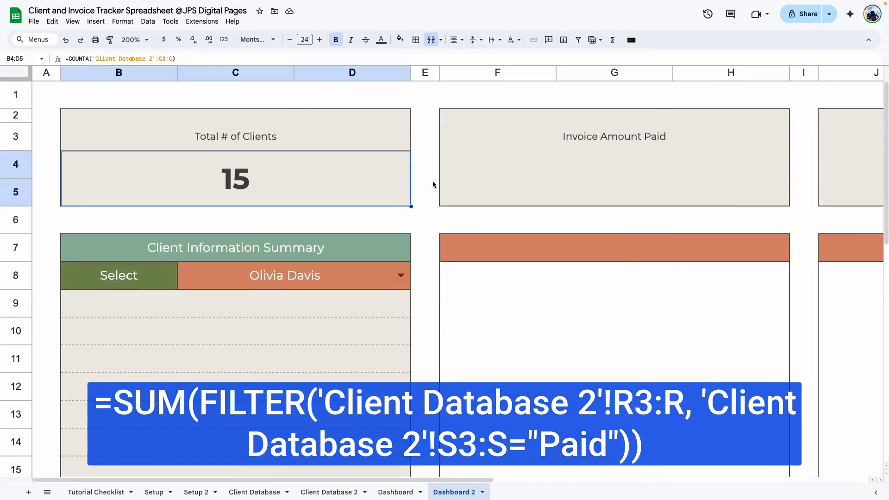
{"action": "left_click_drag", "start_coordinate": [409, 482], "coordinate": [489, 482]}
{"action": "double_click", "coordinate": [721, 175]}
{"action": "type", "text": "=SUM(FILTER('Client Database'!R3:R, 'Client Database'!S3:S=\"Paid\"))"}
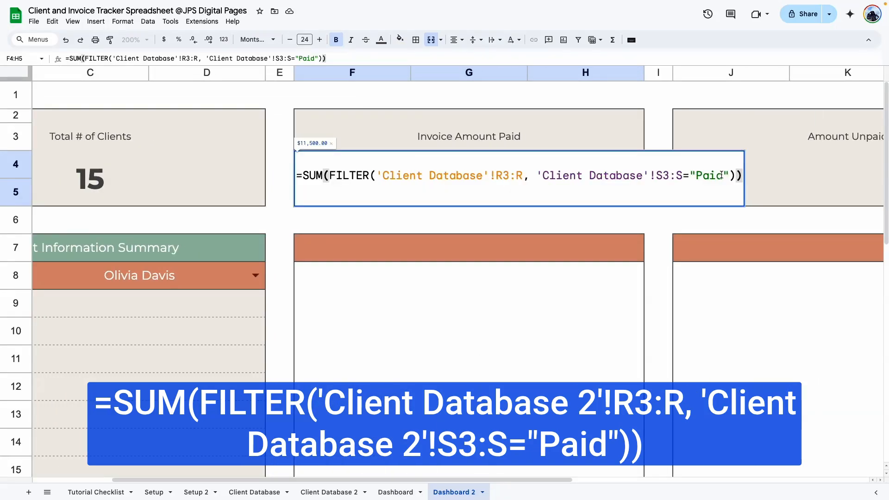
Step: Point both ranges of the Invoice Amount Paid formula to Client Database 2, giving =SUM(FILTER('Client Database 2'!R3:R, 'Client Database 2'!S3:S="Paid"))
{"action": "left_click_drag", "start_coordinate": [723, 174], "coordinate": [699, 173]}
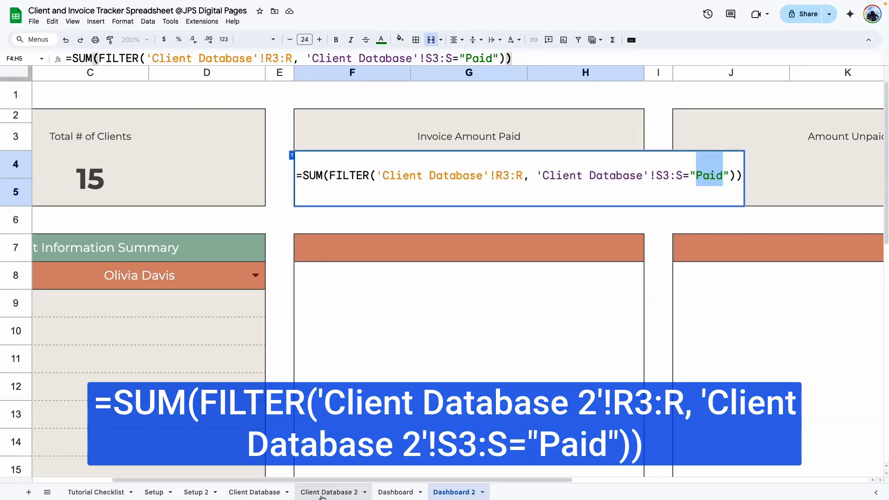
{"action": "left_click", "coordinate": [482, 174]}
{"action": "type", "text": "2"}
{"action": "left_click", "coordinate": [653, 174]}
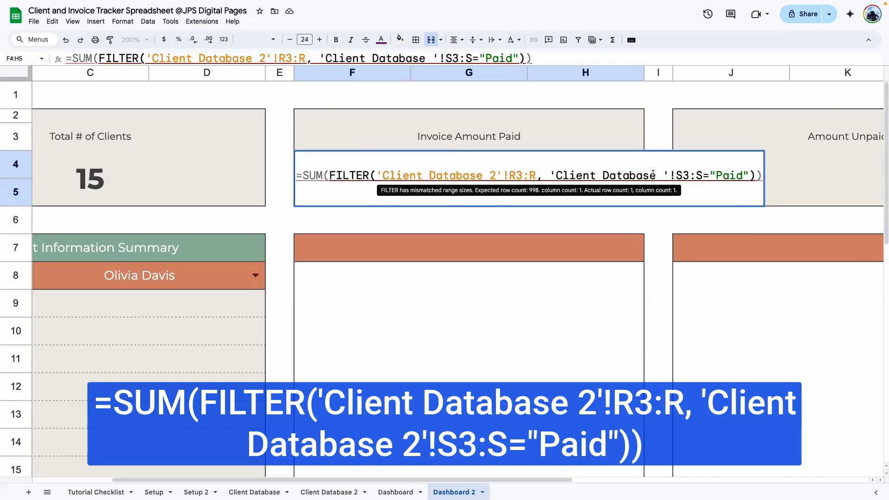
{"action": "type", "text": "2"}
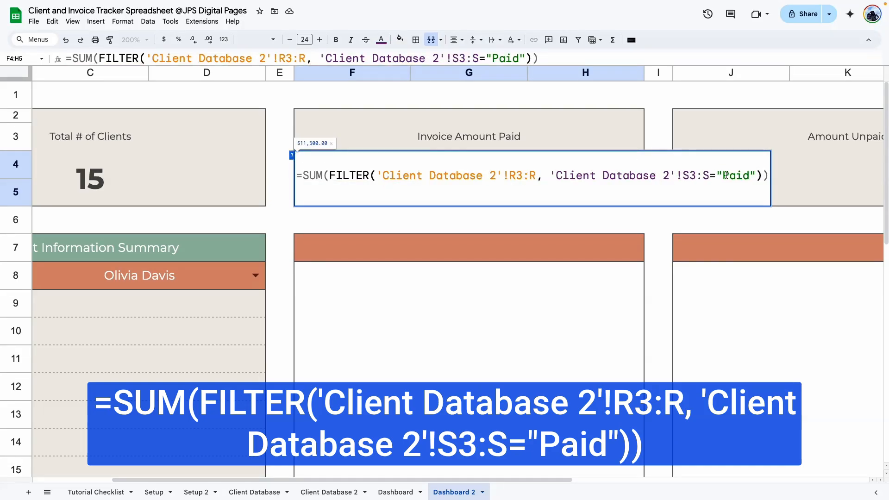
{"action": "key", "text": "Return"}
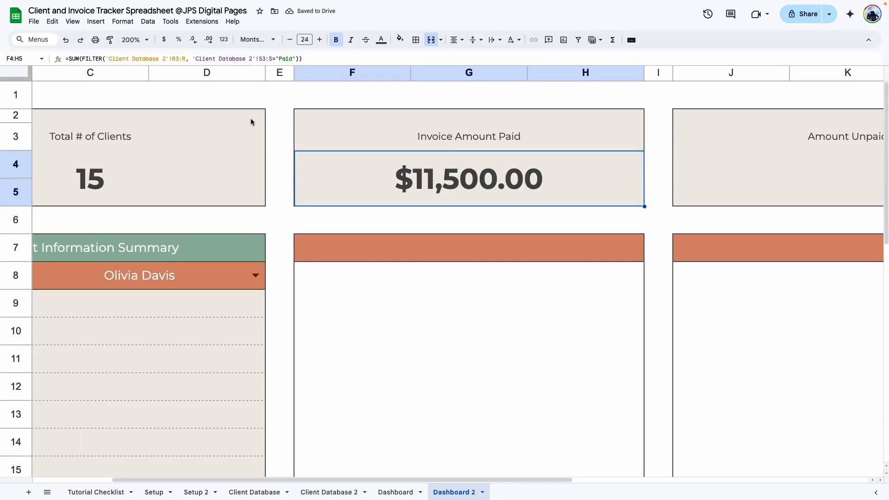
Step: Set the zoom to 100% and filter the Payment Status column of Client Database 2 to show only Paid
{"action": "left_click", "coordinate": [134, 40]}
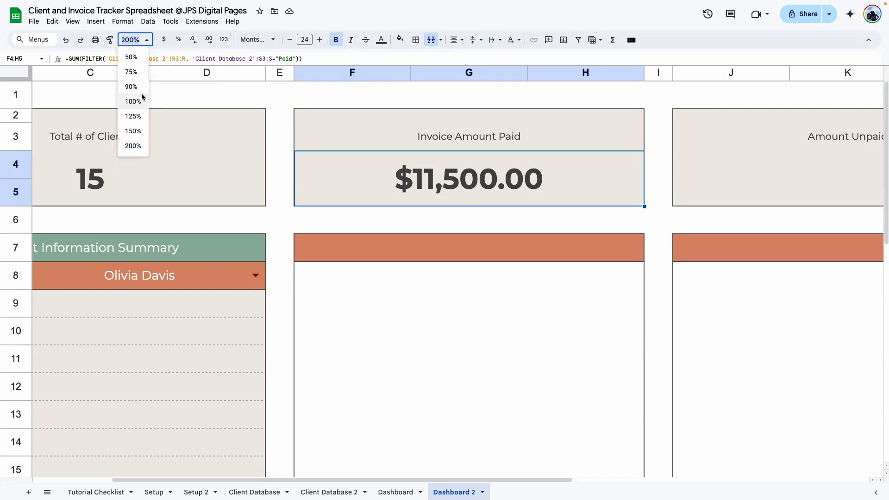
{"action": "left_click", "coordinate": [135, 99]}
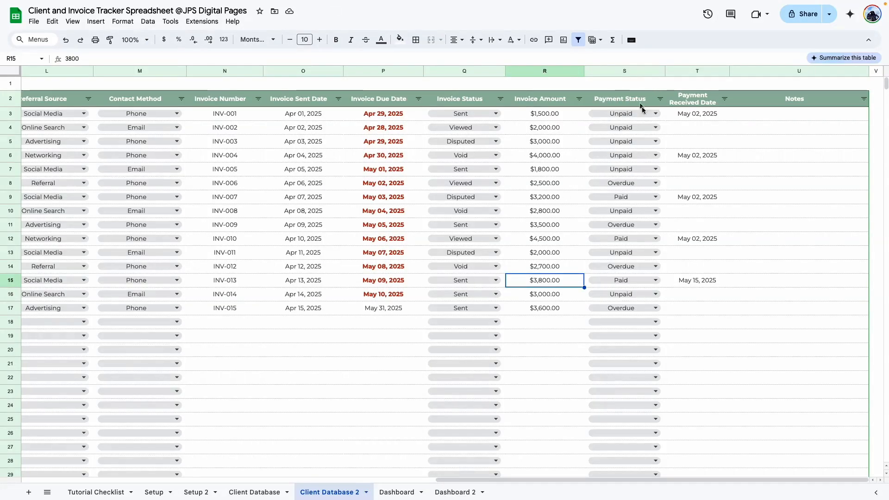
{"action": "left_click", "coordinate": [660, 99]}
{"action": "left_click", "coordinate": [575, 213]}
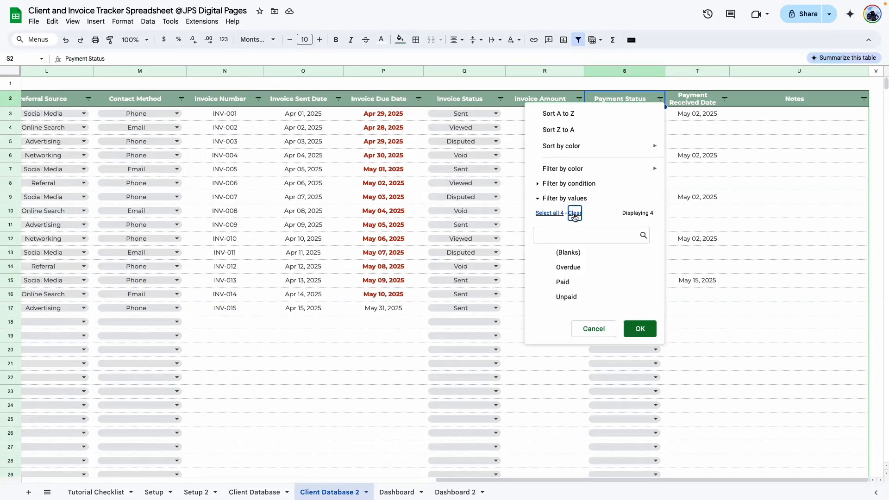
{"action": "left_click", "coordinate": [568, 283]}
{"action": "left_click", "coordinate": [640, 329]}
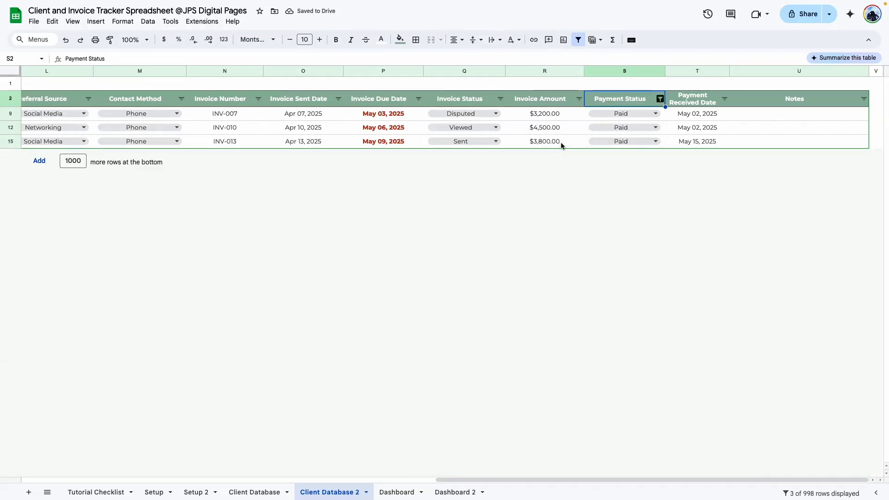
Step: Sum the filtered paid invoice amounts and compare the total with the Invoice Amount Paid card on Dashboard 2
{"action": "left_click_drag", "start_coordinate": [558, 113], "coordinate": [558, 141]}
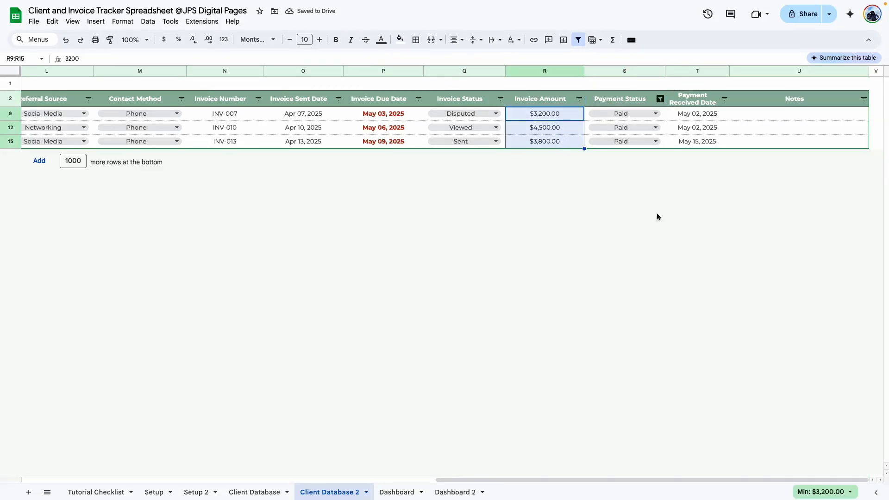
{"action": "left_click", "coordinate": [821, 493]}
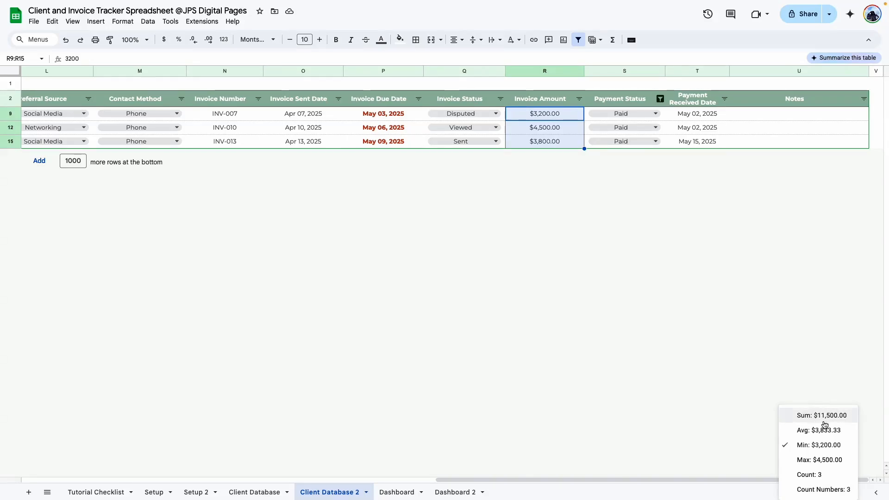
{"action": "left_click", "coordinate": [455, 492]}
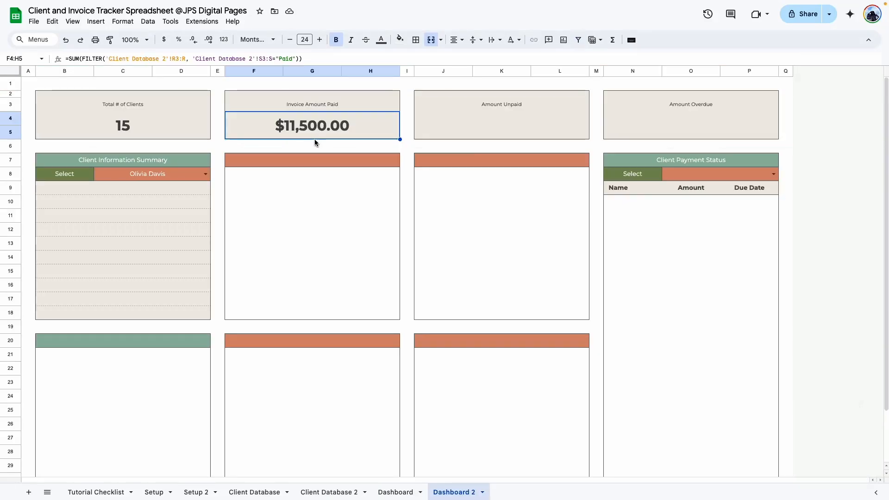
Step: Change INV-007's payment status to Unpaid in Client Database 2 and check the remaining paid sum against the Invoice Amount Paid card
{"action": "left_click", "coordinate": [334, 492]}
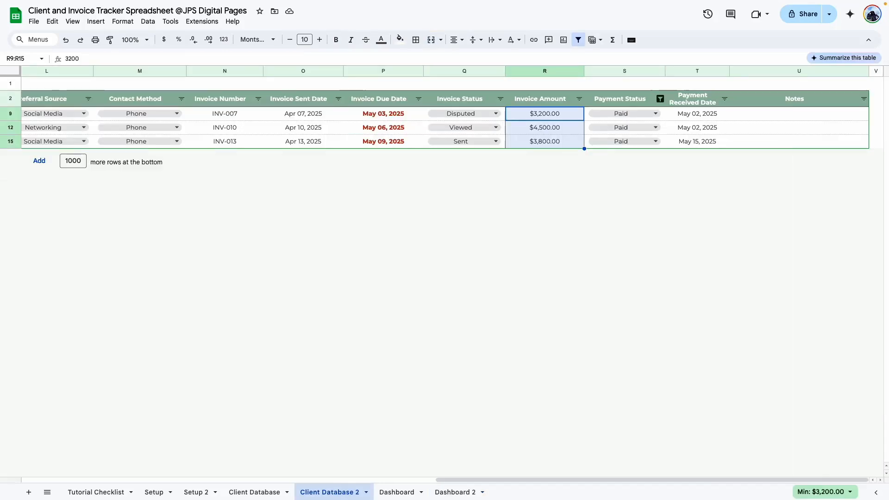
{"action": "left_click", "coordinate": [651, 115]}
{"action": "left_click", "coordinate": [604, 144]}
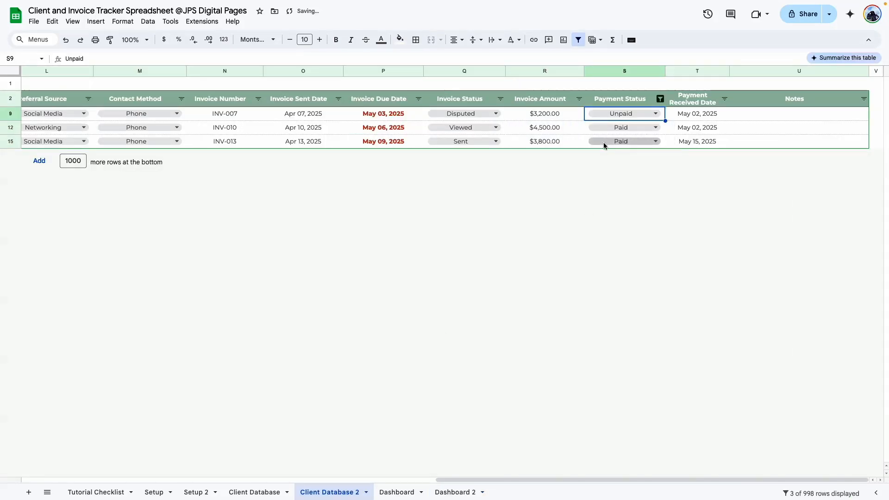
{"action": "left_click_drag", "start_coordinate": [563, 128], "coordinate": [568, 145]}
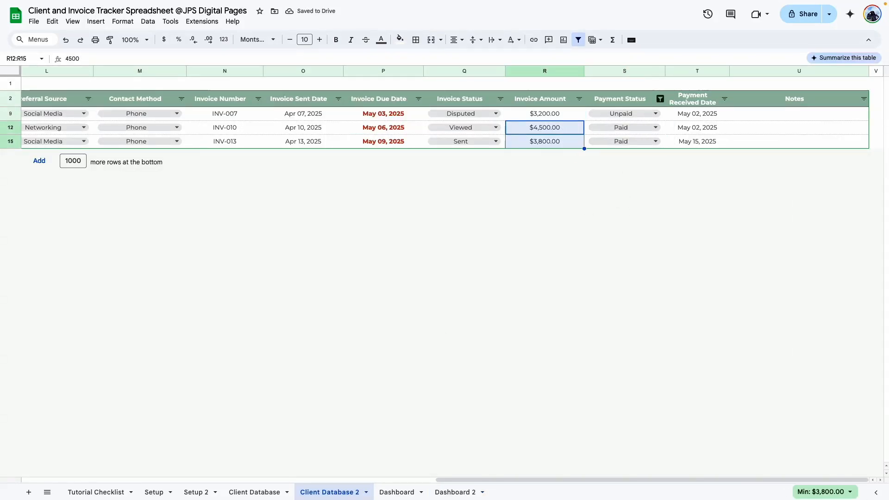
{"action": "left_click", "coordinate": [824, 493]}
{"action": "left_click", "coordinate": [458, 491]}
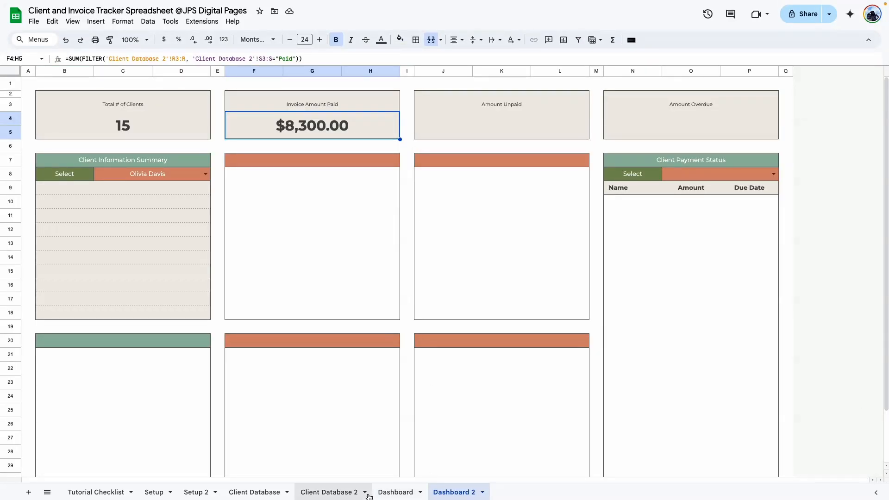
Step: Examine the Dashboard sheet's Amount Unpaid formula and compare it with the Invoice Amount Paid formula
{"action": "left_click", "coordinate": [395, 492]}
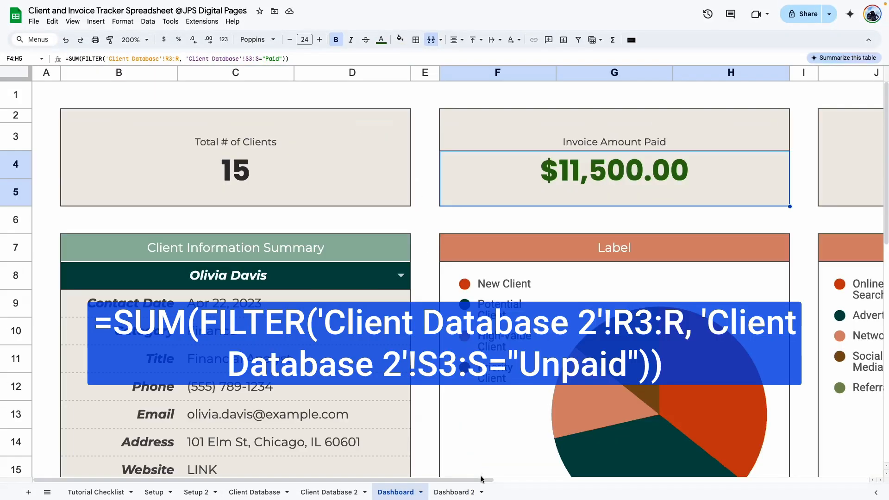
{"action": "left_click_drag", "start_coordinate": [727, 480], "coordinate": [756, 479]}
{"action": "double_click", "coordinate": [497, 181]}
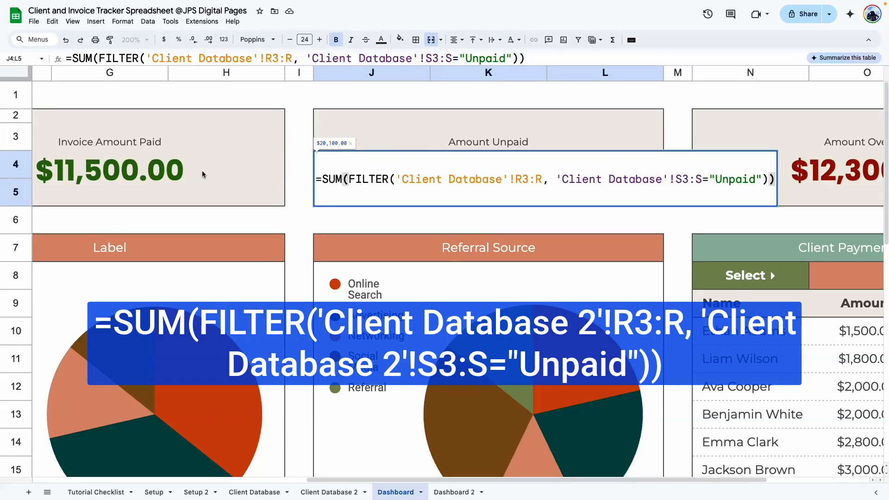
{"action": "double_click", "coordinate": [225, 185]}
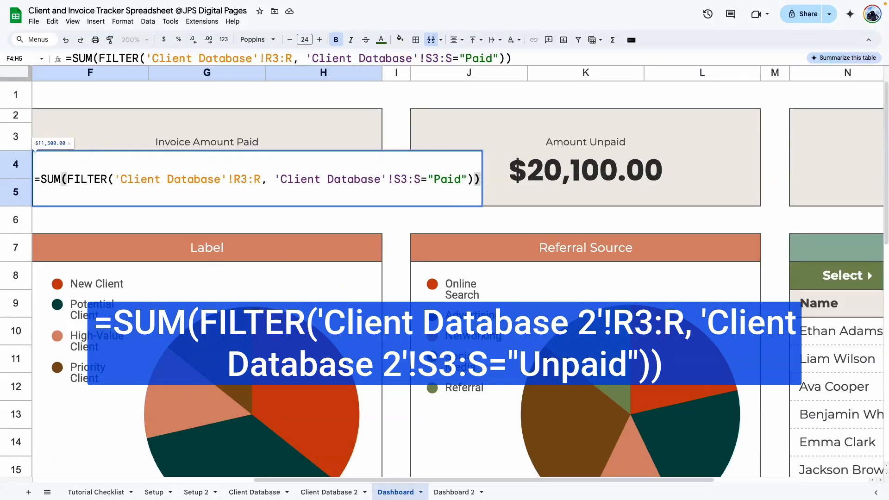
{"action": "double_click", "coordinate": [816, 175]}
{"action": "left_click", "coordinate": [396, 242]}
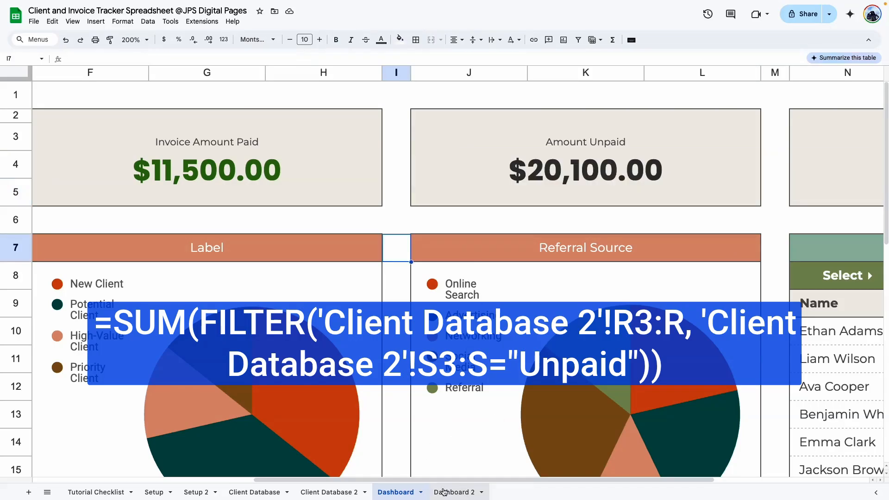
Step: Enter =SUM(FILTER('Client Database 2'!R3:R, 'Client Database 2'!S3:S="Unpaid")) in the Amount Unpaid card J4:L5 on Dashboard 2
{"action": "left_click", "coordinate": [445, 492]}
{"action": "left_click_drag", "start_coordinate": [458, 481], "coordinate": [476, 480]}
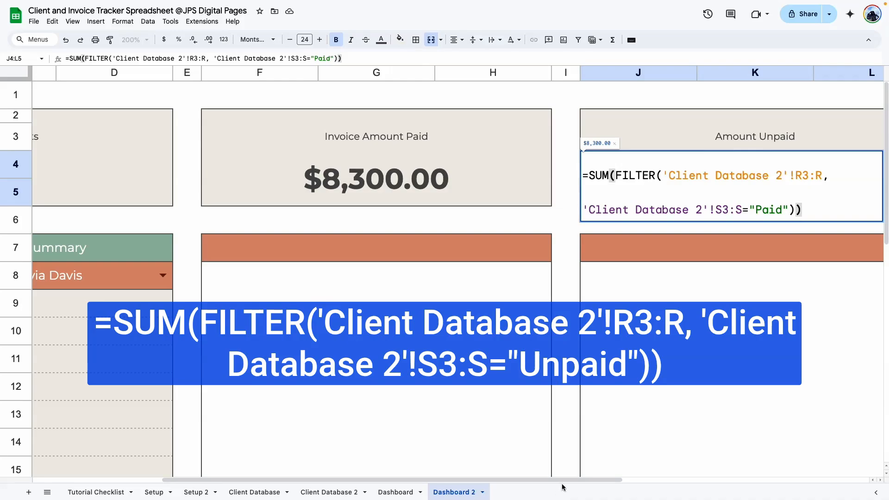
{"action": "scroll", "coordinate": [756, 188], "scroll_direction": "right", "scroll_amount": 5}
{"action": "left_click", "coordinate": [759, 209]}
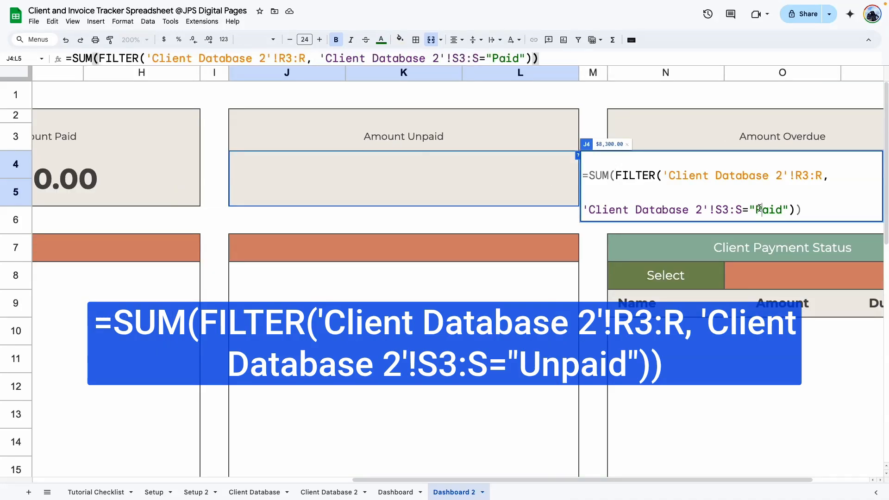
{"action": "double_click", "coordinate": [760, 209]}
{"action": "type", "text": "Unpaid"}
{"action": "key", "text": "Return"}
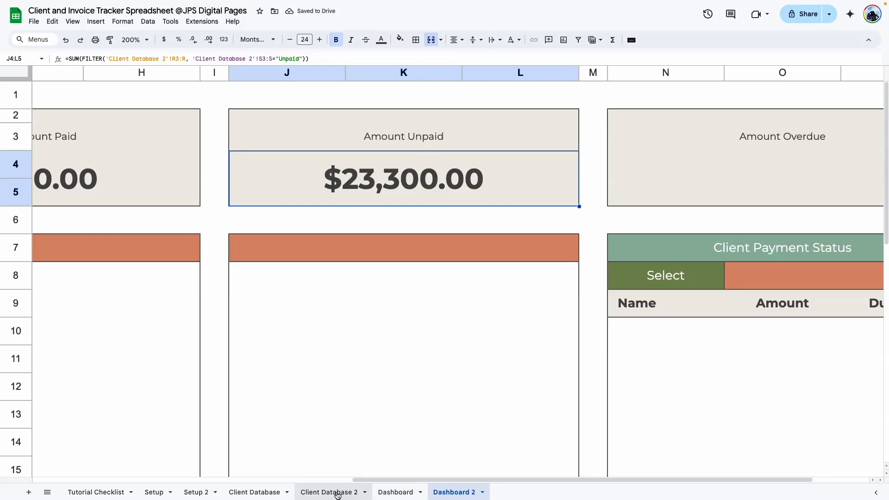
Step: Filter the Payment Status column of Client Database 2 to Unpaid and check the sum of the listed invoice amounts
{"action": "left_click", "coordinate": [338, 493]}
{"action": "left_click_drag", "start_coordinate": [507, 480], "coordinate": [717, 477]}
{"action": "left_click", "coordinate": [509, 125]}
{"action": "left_click", "coordinate": [429, 244]}
{"action": "left_click", "coordinate": [420, 327]}
{"action": "left_click", "coordinate": [494, 360]}
{"action": "left_click_drag", "start_coordinate": [278, 155], "coordinate": [296, 377]}
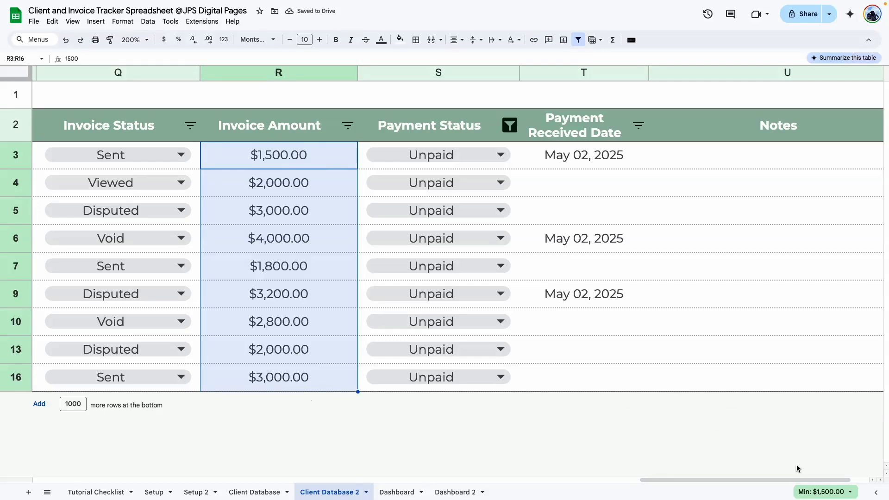
{"action": "left_click", "coordinate": [820, 491]}
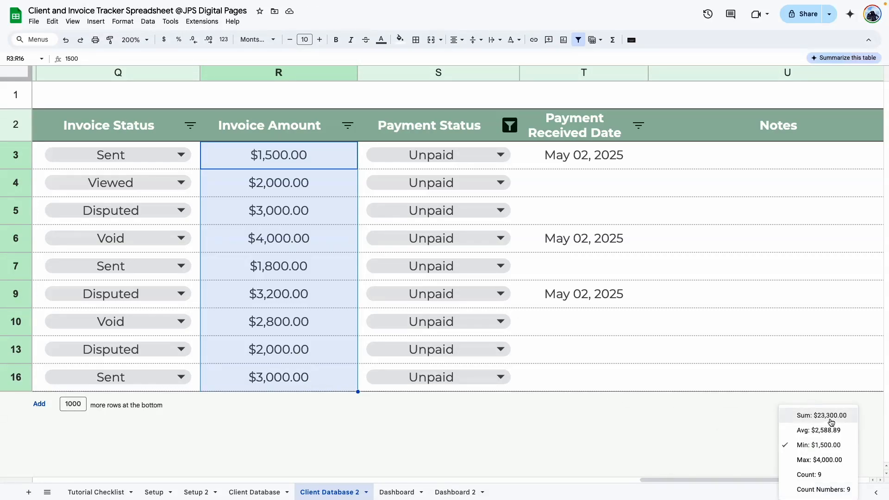
Step: Set the payment status in row 3 to Paid and check the remaining unpaid sum against the Amount Unpaid card on Dashboard 2
{"action": "left_click", "coordinate": [440, 166]}
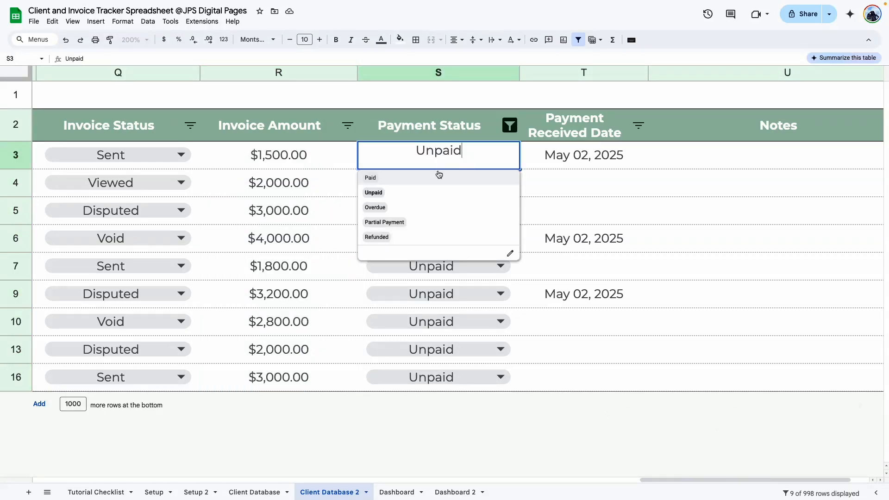
{"action": "left_click", "coordinate": [391, 180]}
{"action": "left_click_drag", "start_coordinate": [341, 189], "coordinate": [410, 419]}
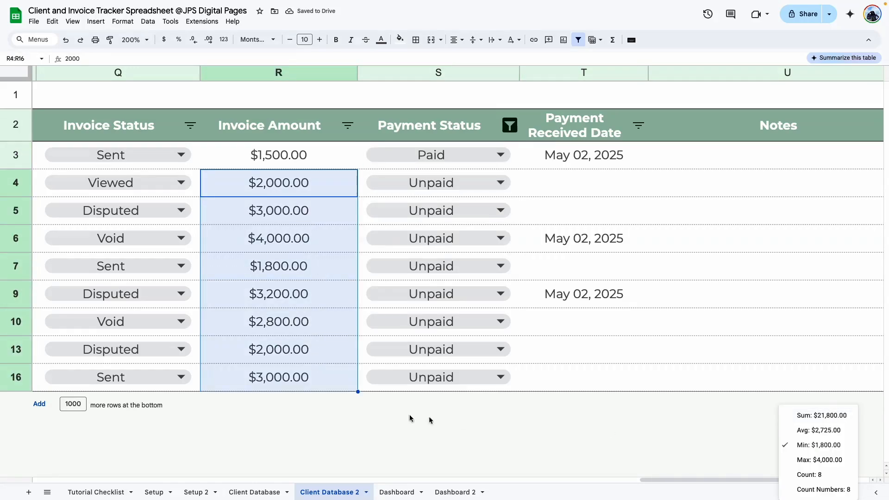
{"action": "left_click", "coordinate": [455, 492]}
{"action": "left_click", "coordinate": [578, 247]}
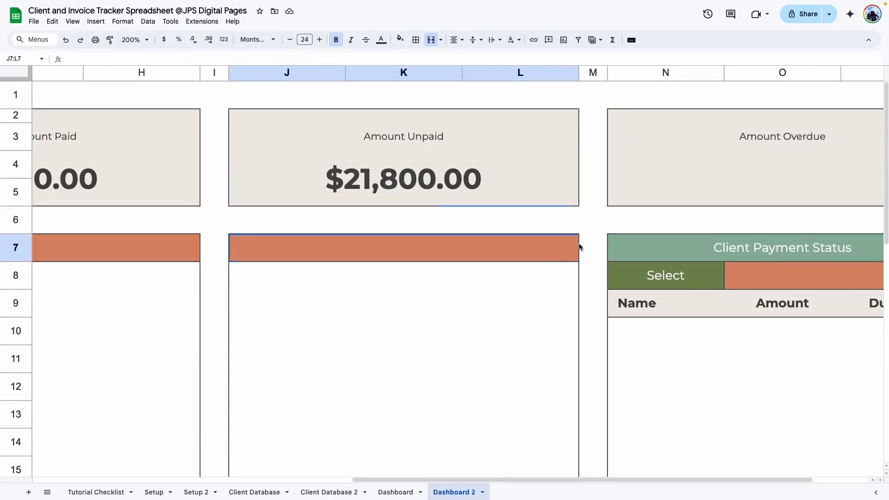
Step: Examine the formula behind the Amount Overdue card on the Dashboard sheet
{"action": "scroll", "coordinate": [391, 482], "scroll_direction": "right", "scroll_amount": 5}
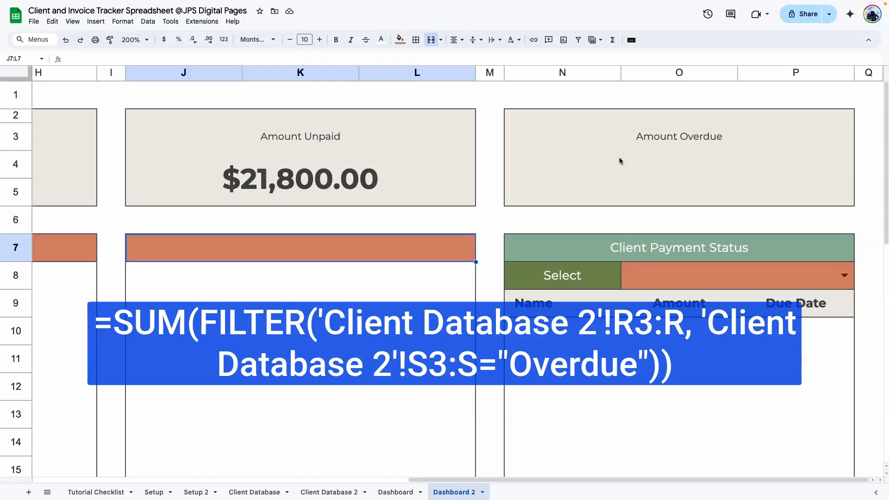
{"action": "left_click", "coordinate": [395, 491]}
{"action": "double_click", "coordinate": [520, 167]}
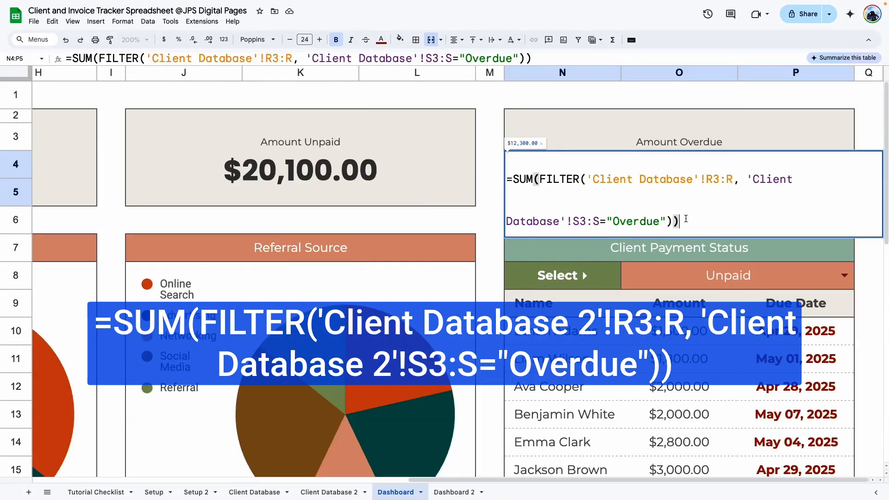
{"action": "key", "text": "Escape"}
Step: Enter =SUM(FILTER('Client Database 2'!R3:R, 'Client Database 2'!S3:S="Overdue")) in the Amount Overdue card N4:P5 on Dashboard 2
{"action": "left_click", "coordinate": [451, 491]}
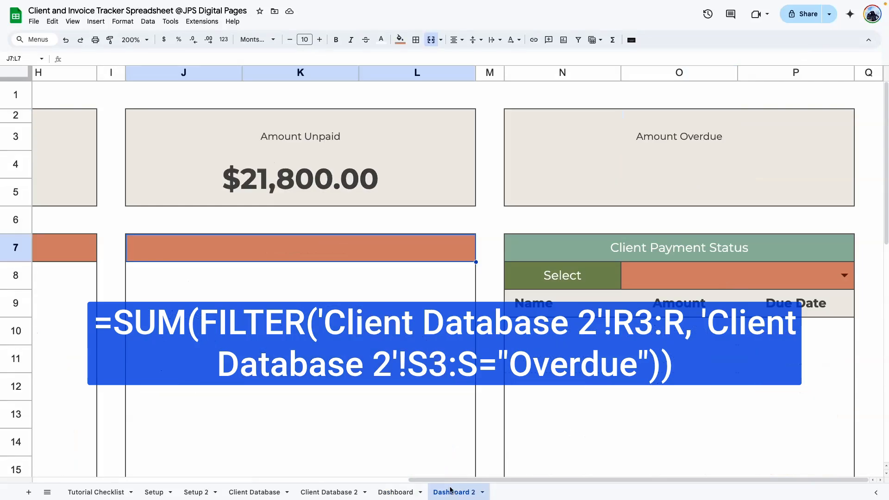
{"action": "left_click", "coordinate": [618, 176]}
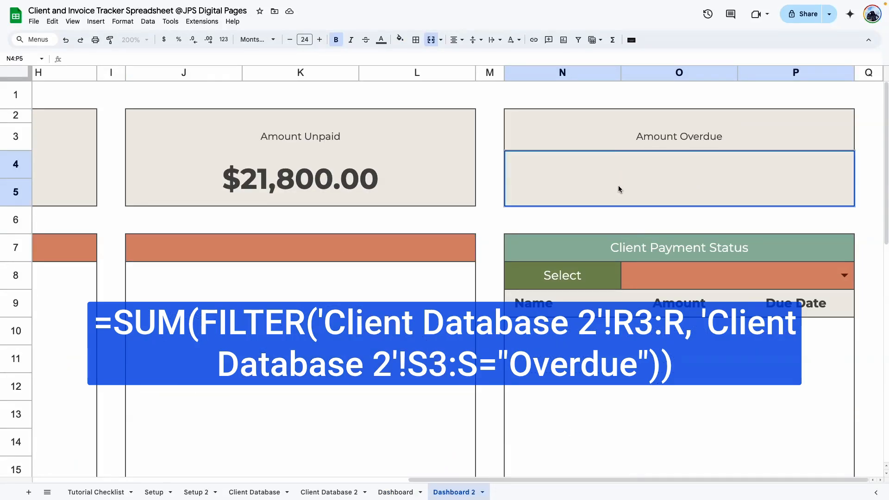
{"action": "key", "text": "Return"}
{"action": "type", "text": "=SUM(FILTER('Client Database 2'!R3:R, 'Client Database 2'!S3:S=\"Paid\"))"}
{"action": "double_click", "coordinate": [593, 207]}
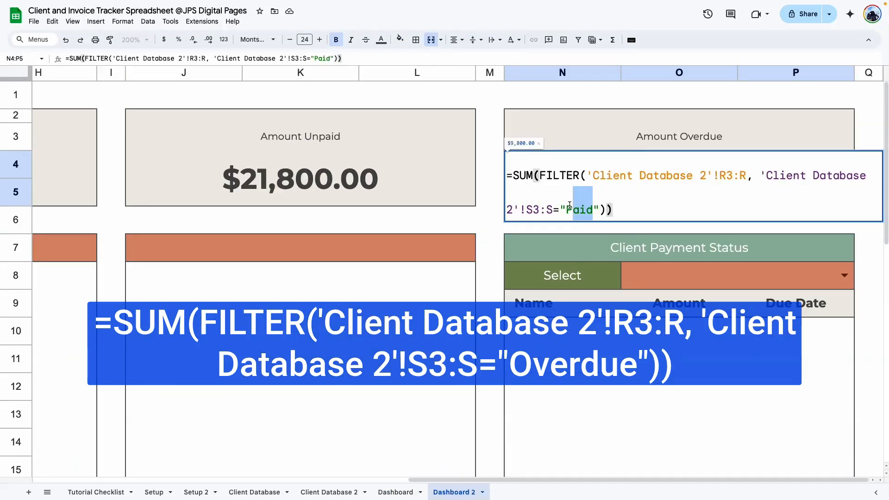
{"action": "type", "text": "Overdue"}
{"action": "key", "text": "Return"}
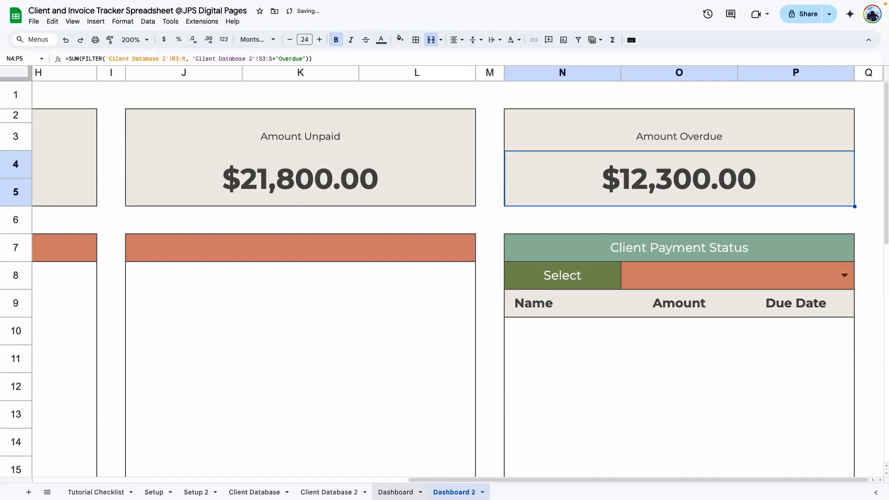
Step: Filter the Payment Status column of Client Database 2 to Overdue and check the sum of the listed invoice amounts
{"action": "left_click", "coordinate": [329, 492]}
{"action": "left_click", "coordinate": [509, 125]}
{"action": "left_click", "coordinate": [403, 244]}
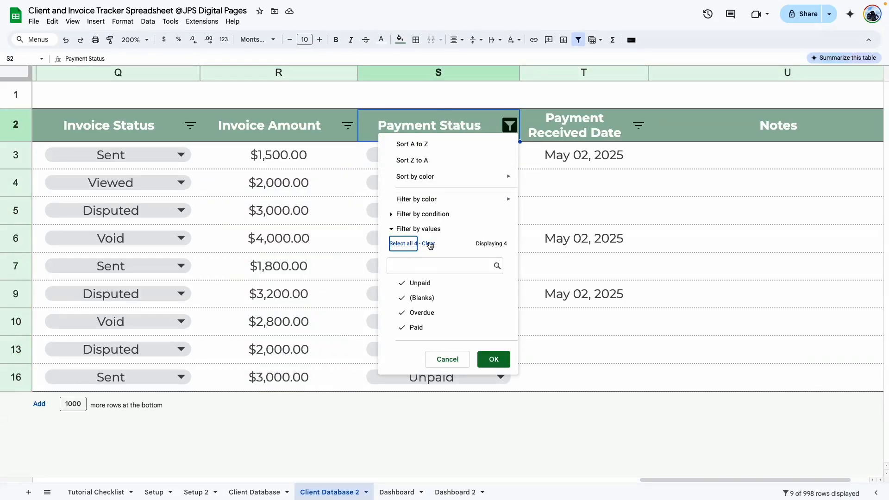
{"action": "left_click", "coordinate": [428, 243]}
{"action": "left_click", "coordinate": [419, 312]}
{"action": "left_click", "coordinate": [484, 359]}
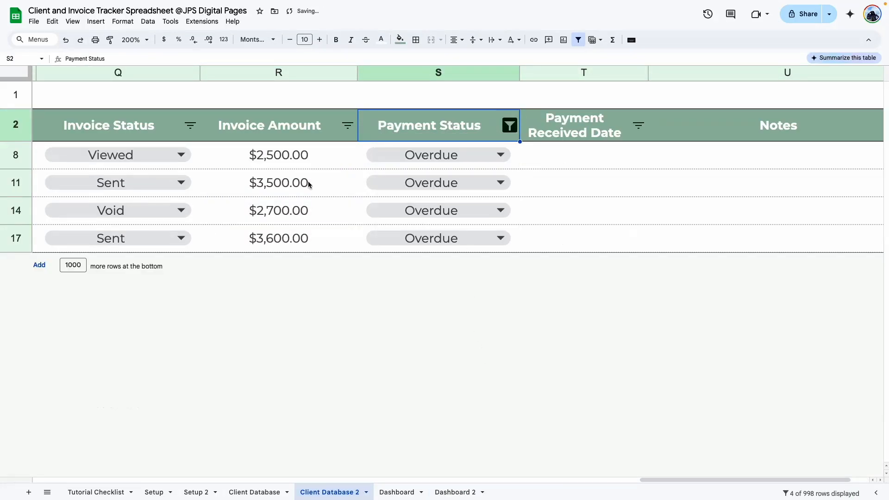
{"action": "left_click_drag", "start_coordinate": [277, 155], "coordinate": [278, 238]}
{"action": "left_click", "coordinate": [818, 492]}
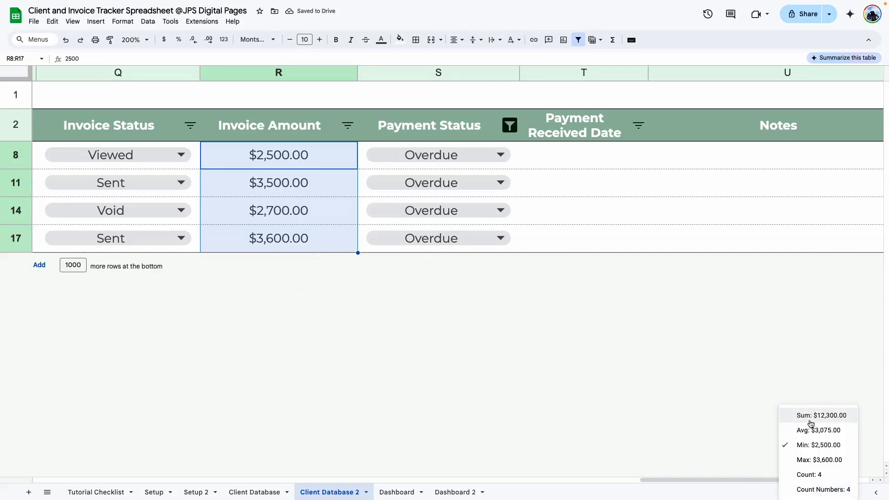
Step: Change the text colour of the Amount Overdue value in N4:P5 on Dashboard 2 to dark red
{"action": "left_click", "coordinate": [455, 491]}
{"action": "left_click", "coordinate": [608, 216]}
{"action": "left_click", "coordinate": [620, 198]}
{"action": "left_click", "coordinate": [631, 209]}
{"action": "left_click", "coordinate": [665, 180]}
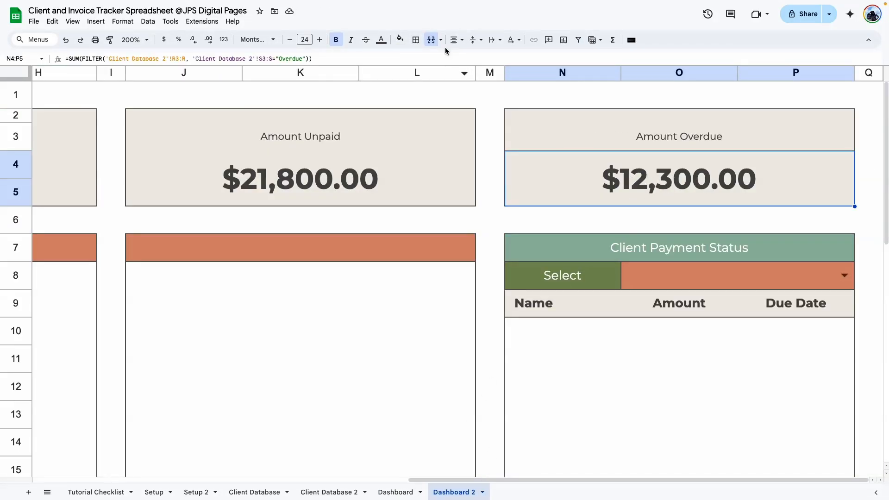
{"action": "left_click", "coordinate": [381, 39]}
{"action": "left_click", "coordinate": [393, 112]}
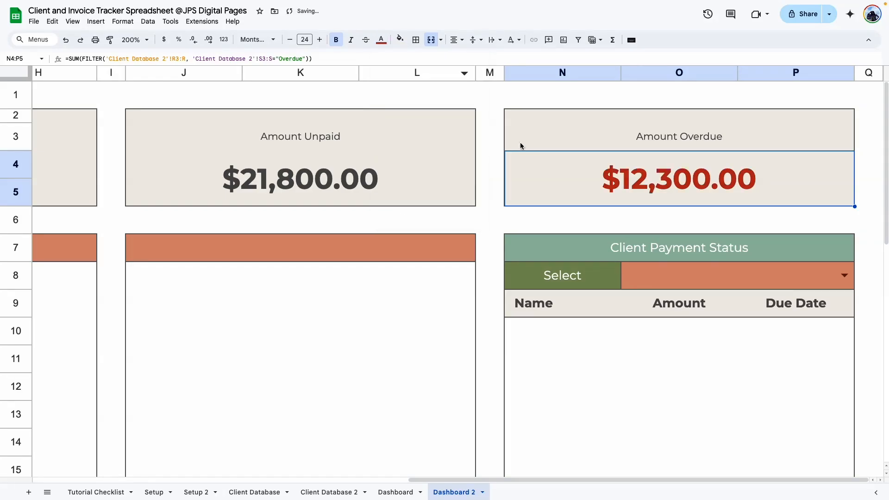
{"action": "left_click_drag", "start_coordinate": [510, 477], "coordinate": [296, 379]}
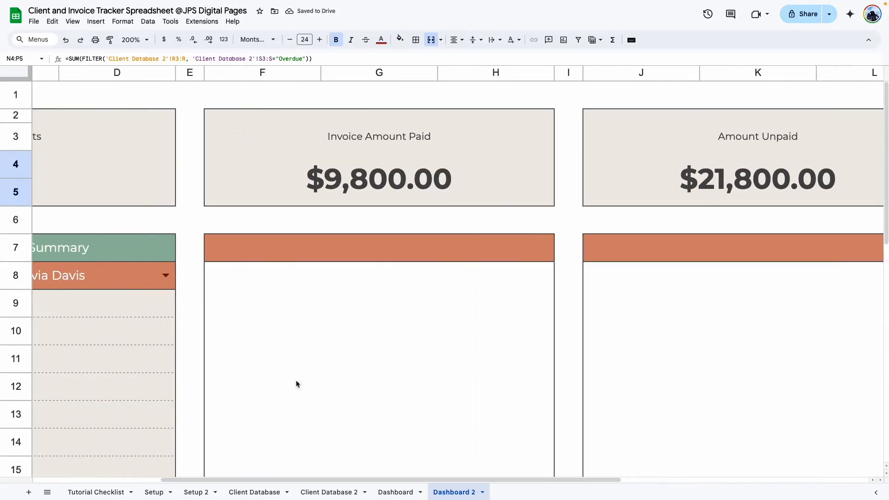
{"action": "left_click", "coordinate": [407, 162]}
Step: Examine the Client Information Summary on the Dashboard sheet and compare its labels with the column headers in Client Database
{"action": "left_click", "coordinate": [395, 492]}
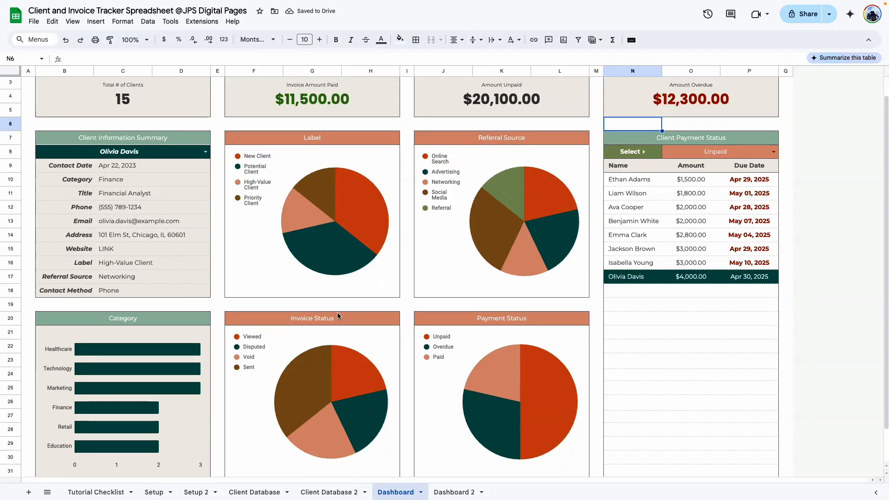
{"action": "left_click_drag", "start_coordinate": [73, 139], "coordinate": [178, 293]}
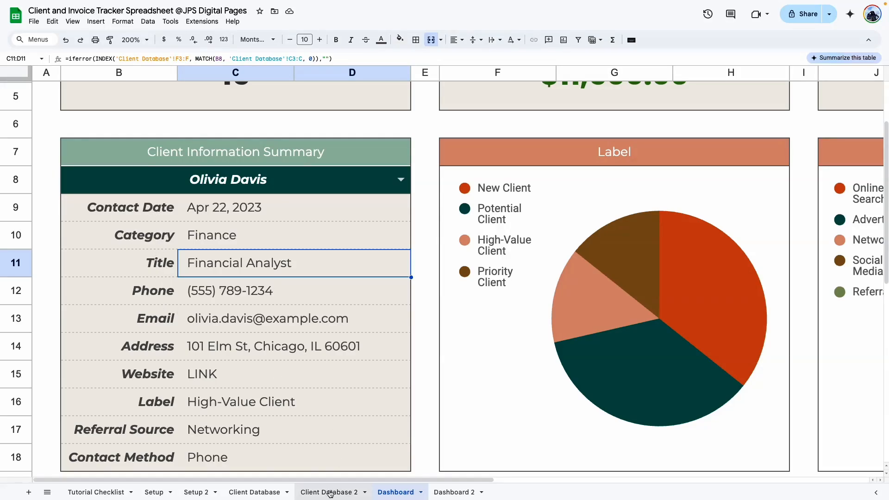
{"action": "left_click", "coordinate": [254, 492]}
{"action": "left_click", "coordinate": [146, 125]}
{"action": "left_click", "coordinate": [745, 122]}
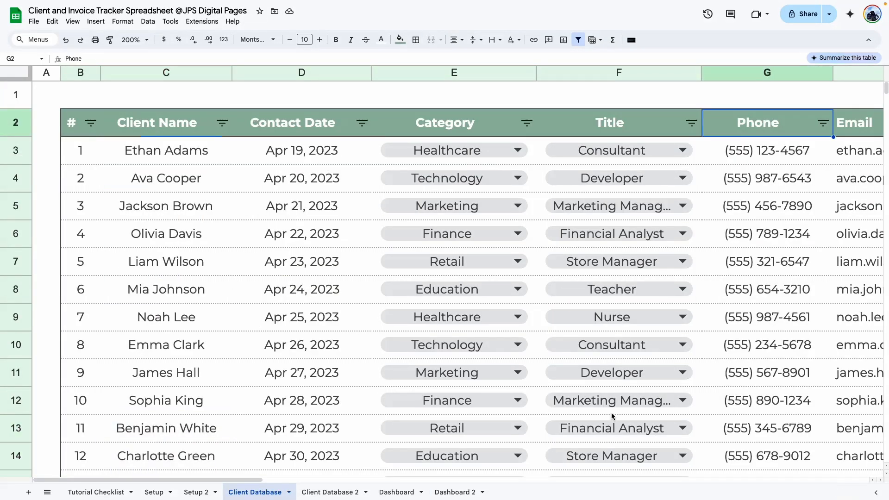
Step: Link cell B9 of the Client Information Summary on Dashboard 2 to the Contact Date header, D2 in Client Database 2
{"action": "left_click", "coordinate": [455, 492]}
{"action": "scroll", "coordinate": [180, 313], "scroll_direction": "down", "scroll_amount": 3}
{"action": "left_click", "coordinate": [112, 157]}
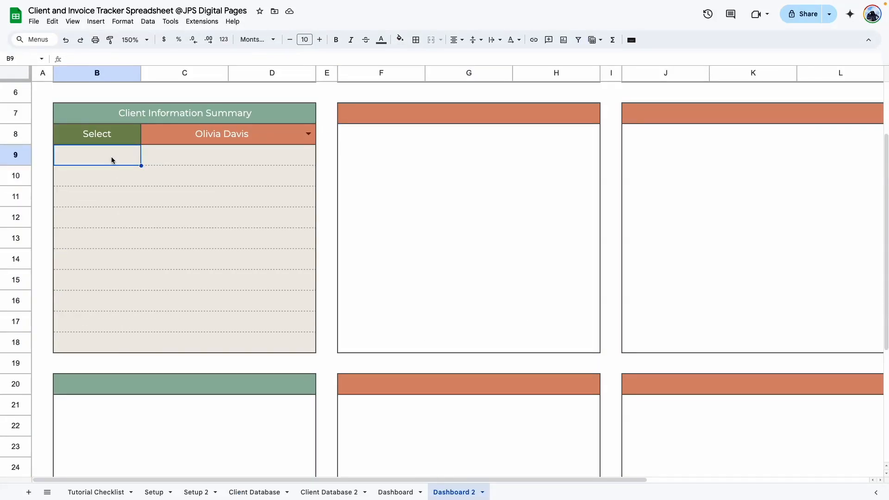
{"action": "type", "text": "="}
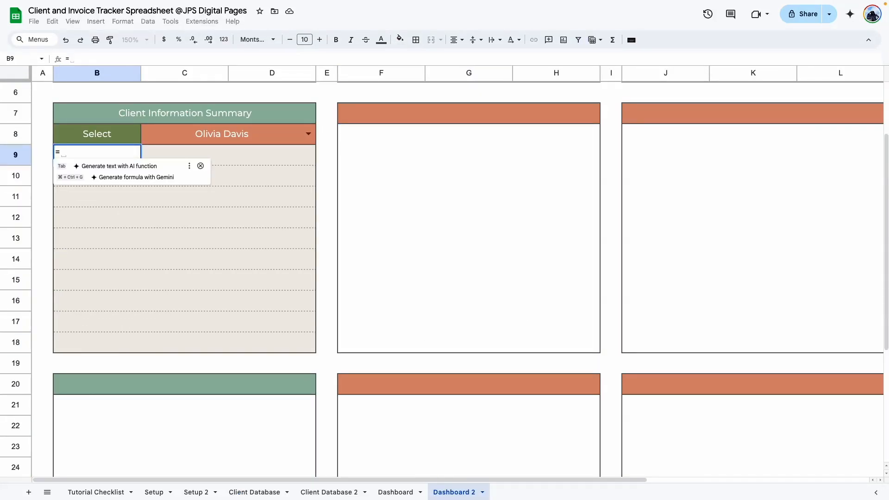
{"action": "left_click", "coordinate": [329, 492]}
{"action": "left_click", "coordinate": [249, 122]}
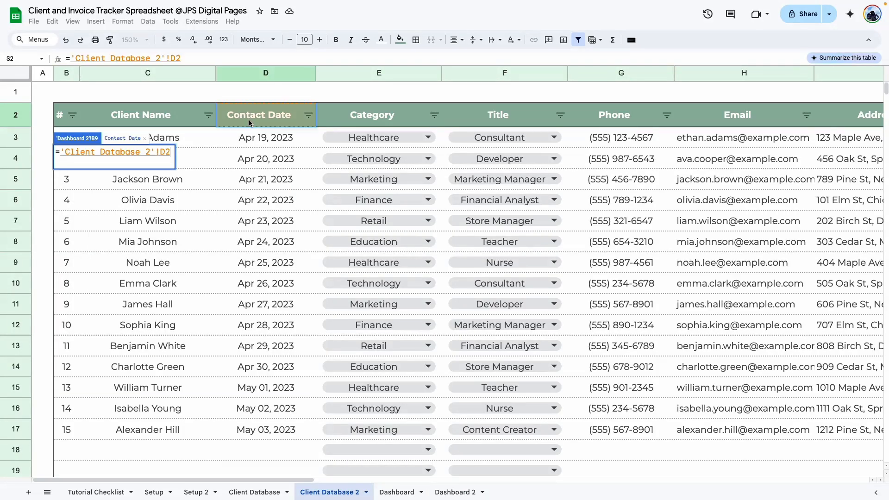
{"action": "key", "text": "Return"}
Step: Link B10:B18 on Dashboard 2 to the Client Database 2 headers from Category through Contact Method
{"action": "key", "text": "Down"}
{"action": "type", "text": "="}
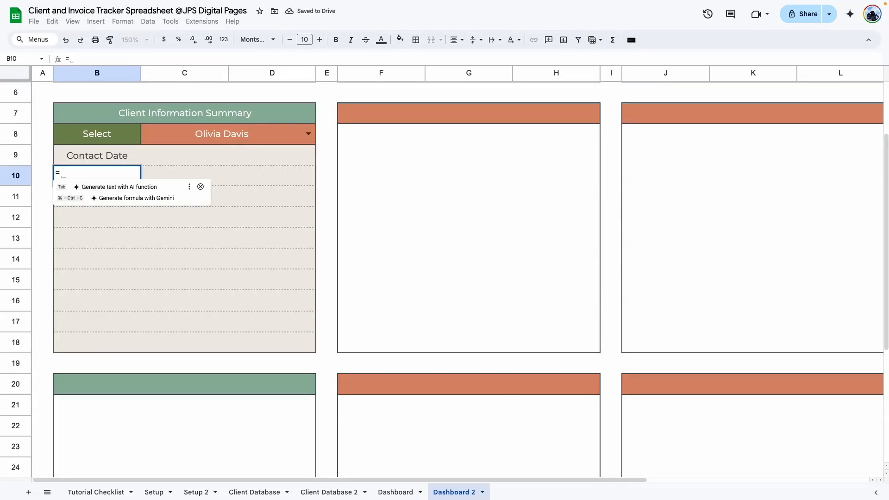
{"action": "left_click", "coordinate": [348, 495]}
{"action": "left_click", "coordinate": [365, 117]}
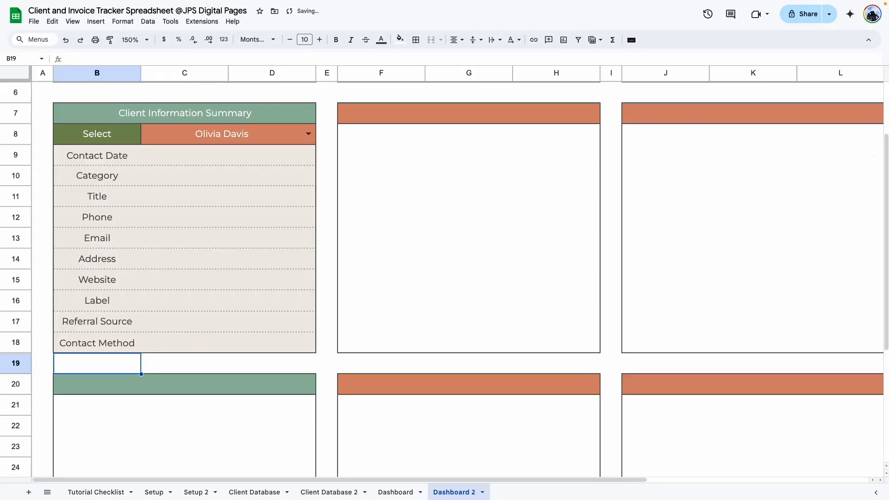
{"action": "left_click", "coordinate": [228, 299]}
Step: Right-align the summary labels in B9:B18 and make them bold and italic
{"action": "left_click_drag", "start_coordinate": [121, 157], "coordinate": [128, 345]}
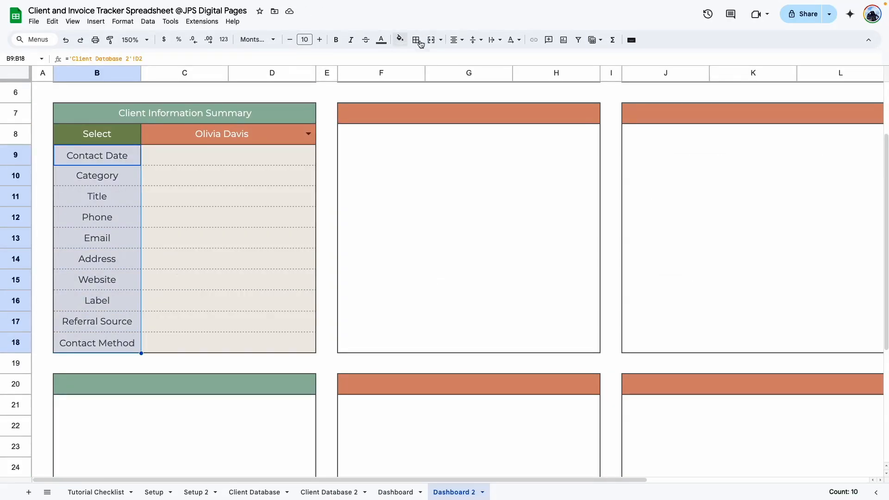
{"action": "left_click", "coordinate": [457, 40]}
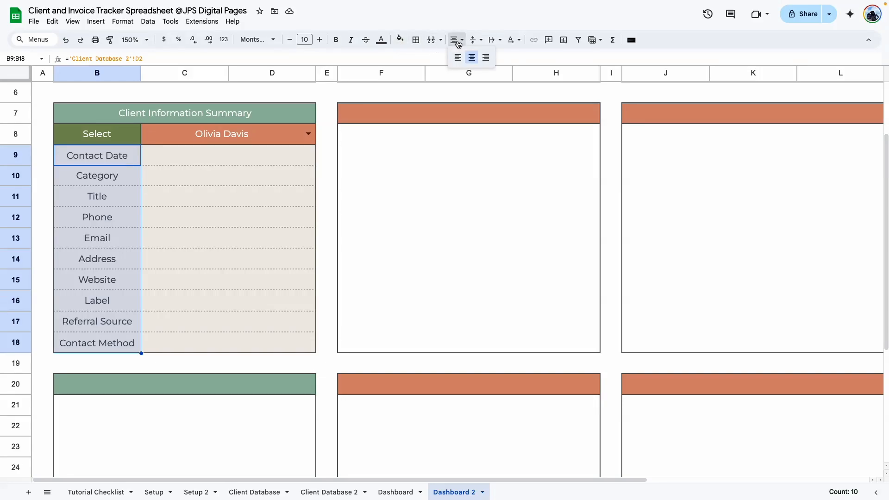
{"action": "left_click", "coordinate": [486, 58]}
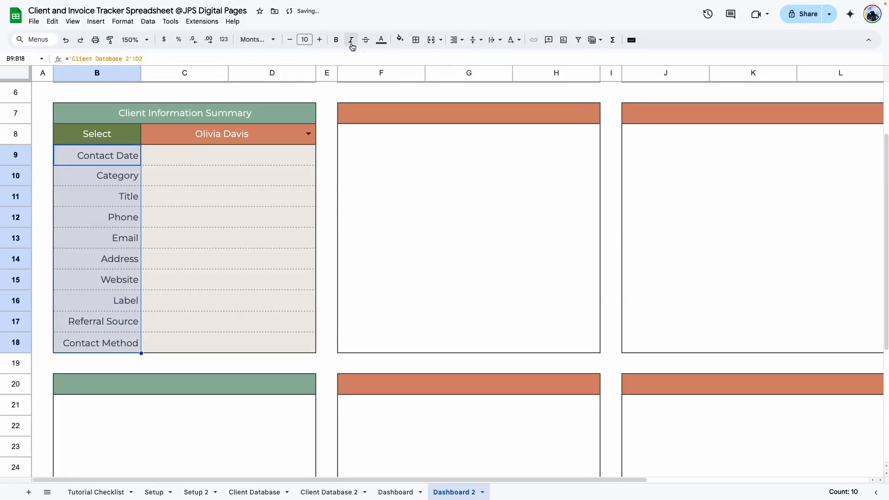
{"action": "left_click", "coordinate": [336, 40]}
{"action": "left_click", "coordinate": [353, 41]}
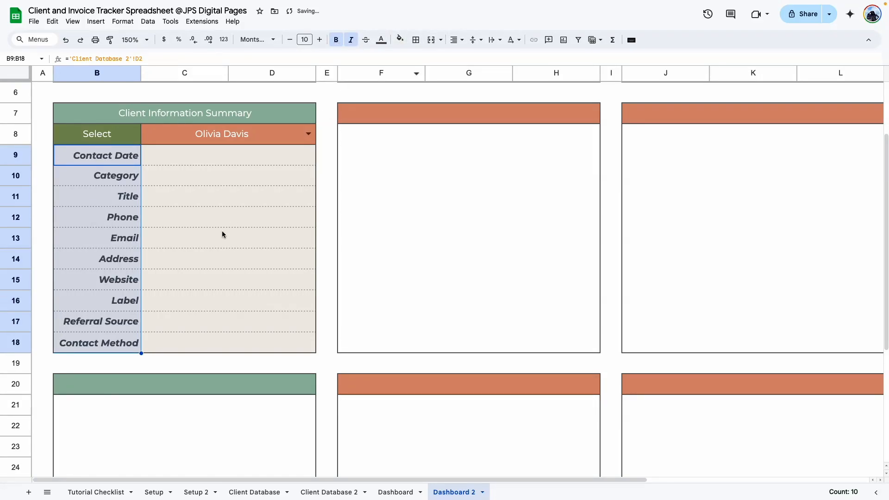
{"action": "left_click", "coordinate": [219, 223]}
{"action": "left_click", "coordinate": [188, 159]}
{"action": "left_click", "coordinate": [195, 181]}
{"action": "left_click", "coordinate": [201, 220]}
{"action": "left_click", "coordinate": [206, 281]}
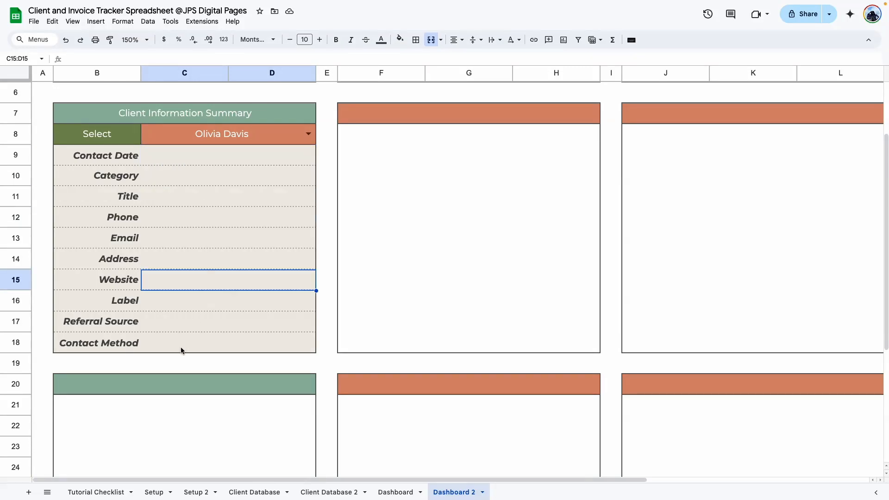
{"action": "left_click", "coordinate": [183, 350]}
{"action": "left_click", "coordinate": [250, 156]}
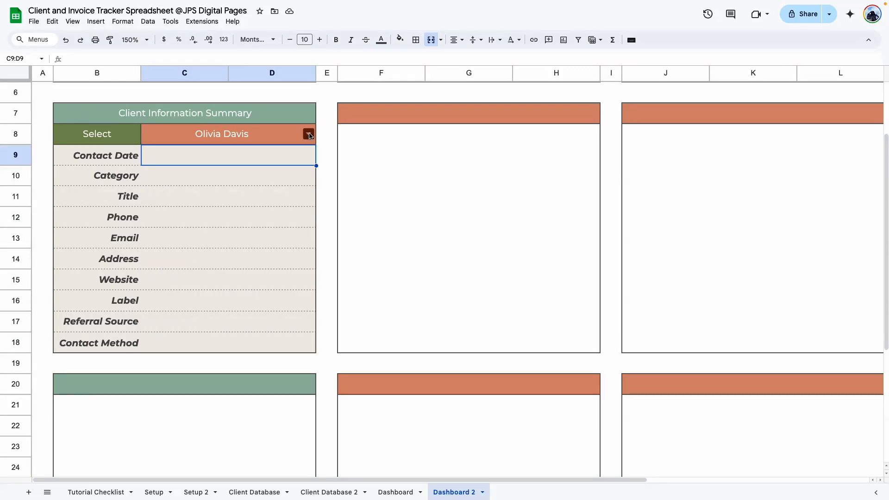
Step: Choose a different client from the name list in C8:D8 of the Client Information Summary
{"action": "left_click", "coordinate": [308, 134]}
{"action": "left_click", "coordinate": [163, 155]}
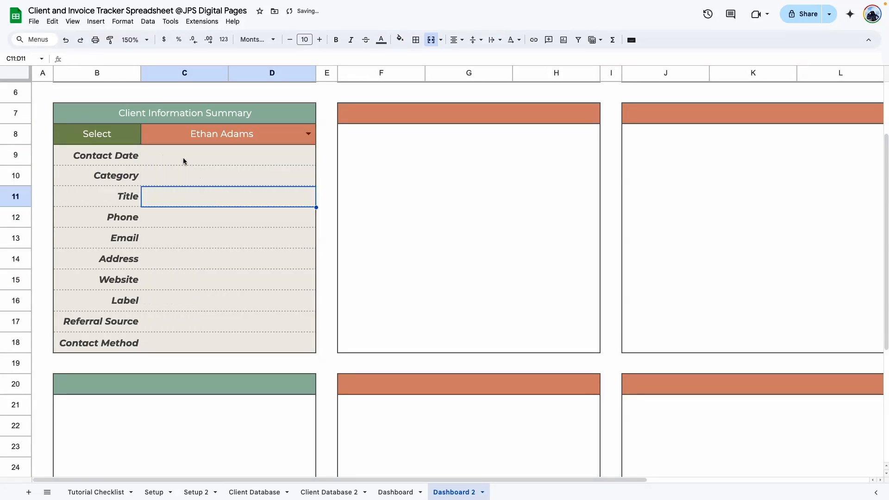
{"action": "left_click", "coordinate": [183, 159]}
{"action": "left_click", "coordinate": [185, 181]}
{"action": "left_click", "coordinate": [193, 196]}
{"action": "left_click", "coordinate": [196, 279]}
{"action": "left_click", "coordinate": [189, 238]}
{"action": "left_click", "coordinate": [191, 296]}
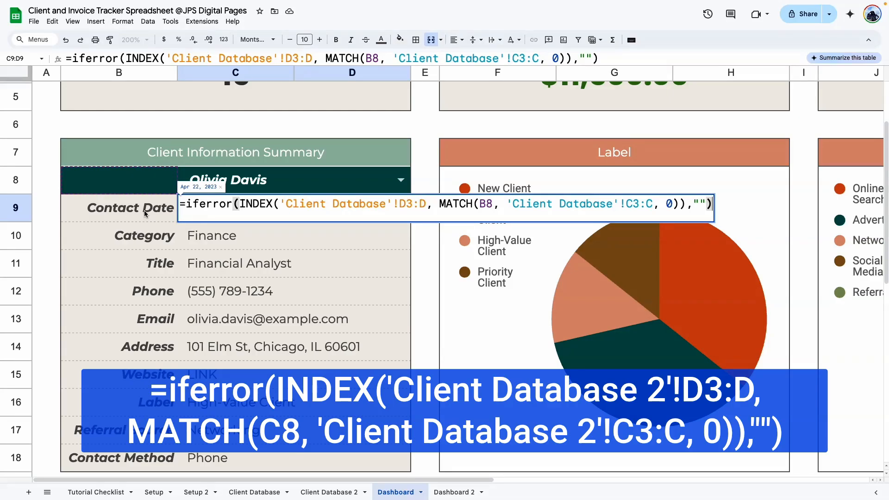
Step: Copy the Contact Date lookup formula from C9:D9 on the Dashboard sheet into C9:D9 on Dashboard 2
{"action": "left_click", "coordinate": [214, 259]}
{"action": "triple_click", "coordinate": [215, 207]}
{"action": "key", "text": "ctrl+c"}
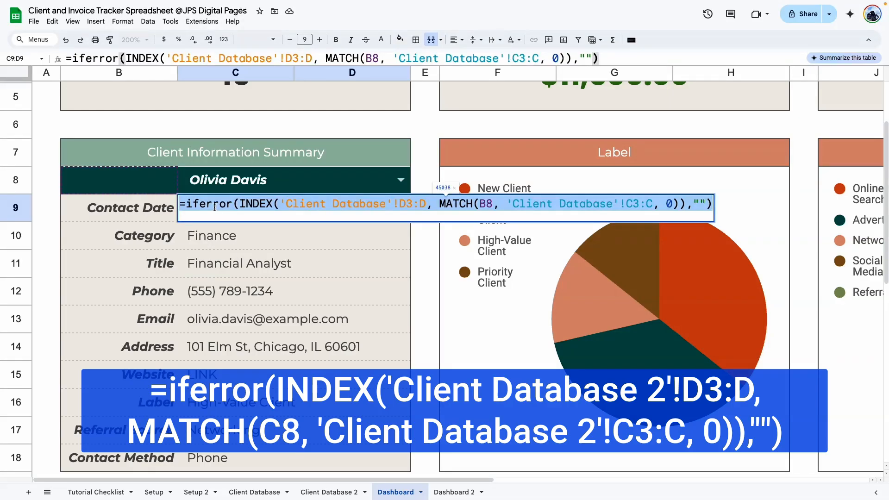
{"action": "left_click", "coordinate": [455, 491]}
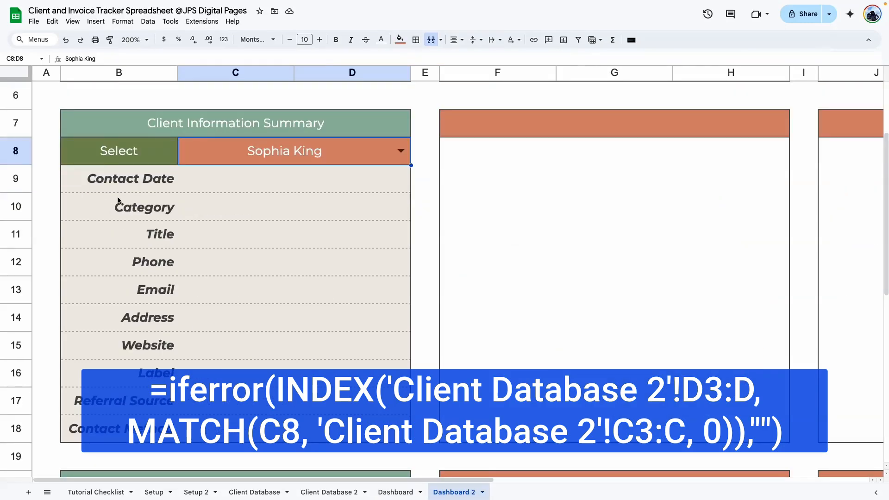
{"action": "double_click", "coordinate": [238, 181]}
{"action": "key", "text": "ctrl+v"}
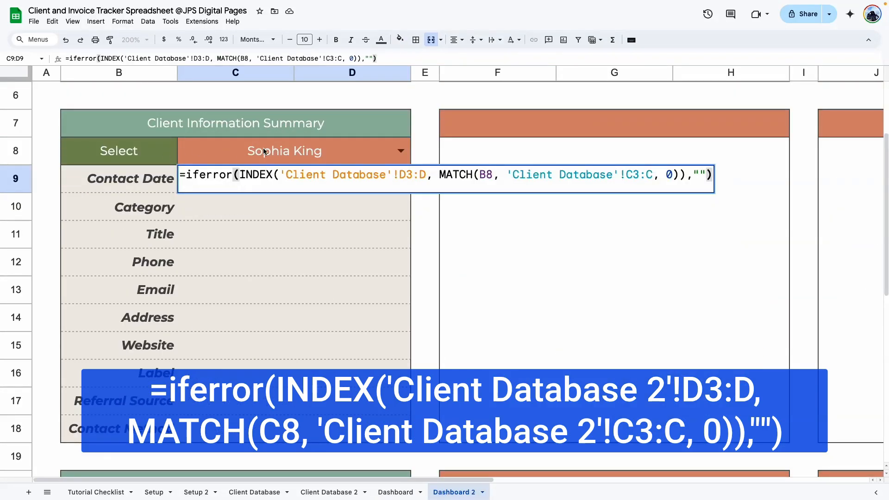
{"action": "left_click", "coordinate": [229, 145]}
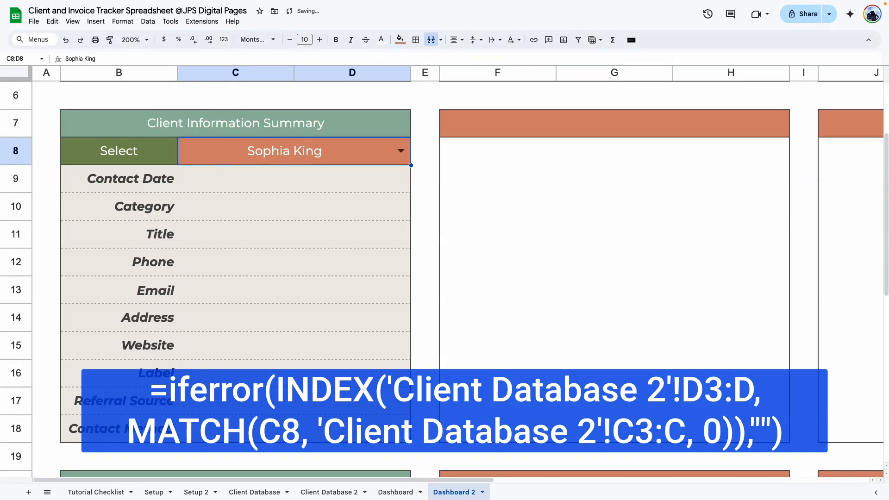
{"action": "left_click", "coordinate": [130, 155]}
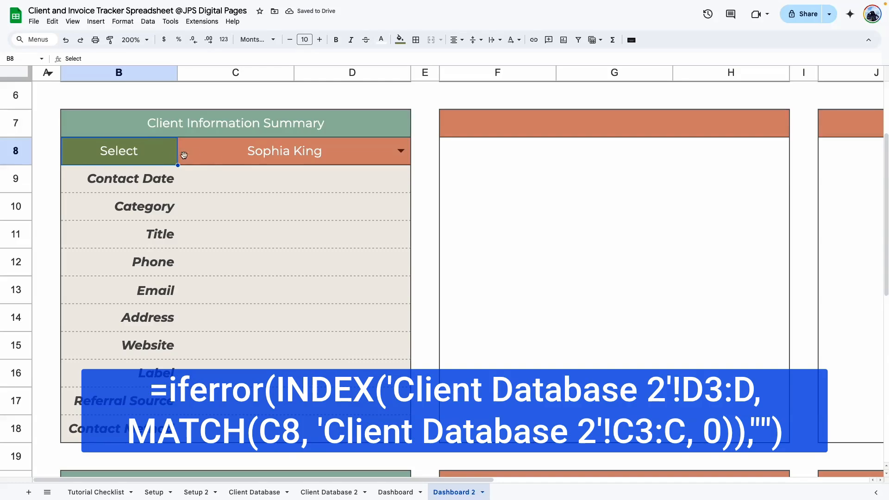
Step: Edit the Contact Date formula in C9:D9 to =iferror(INDEX('Client Database 2'!D3:D, MATCH(C8, 'Client Database 2'!C3:C, 0)),"")
{"action": "double_click", "coordinate": [246, 185]}
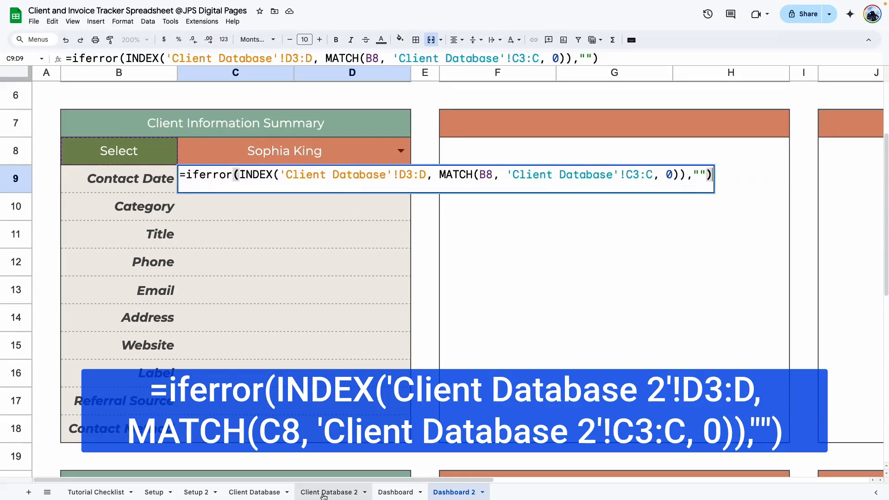
{"action": "left_click", "coordinate": [385, 174]}
{"action": "type", "text": "2"}
{"action": "left_click", "coordinate": [625, 175]}
{"action": "type", "text": "2"}
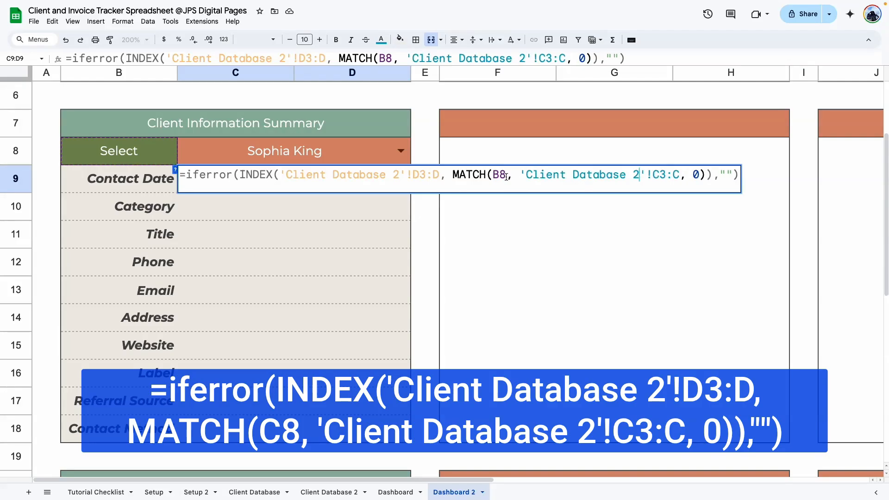
{"action": "left_click_drag", "start_coordinate": [494, 174], "coordinate": [499, 174]}
{"action": "type", "text": "c"}
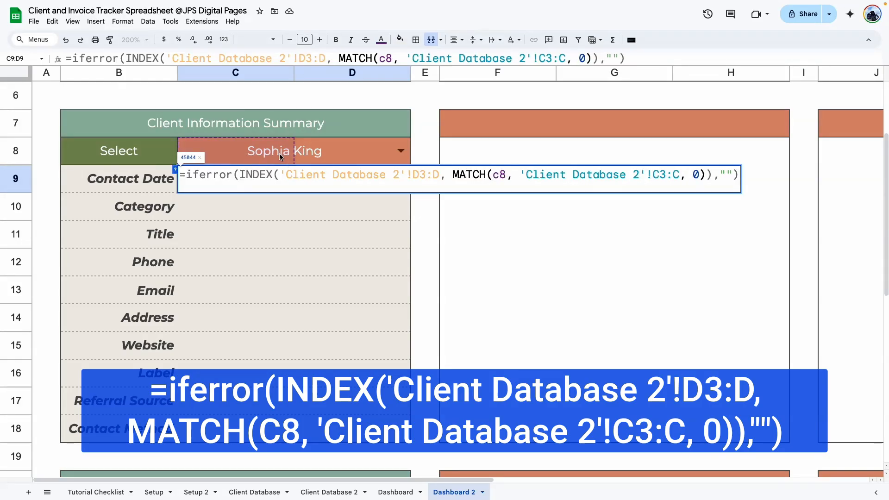
{"action": "key", "text": "Return"}
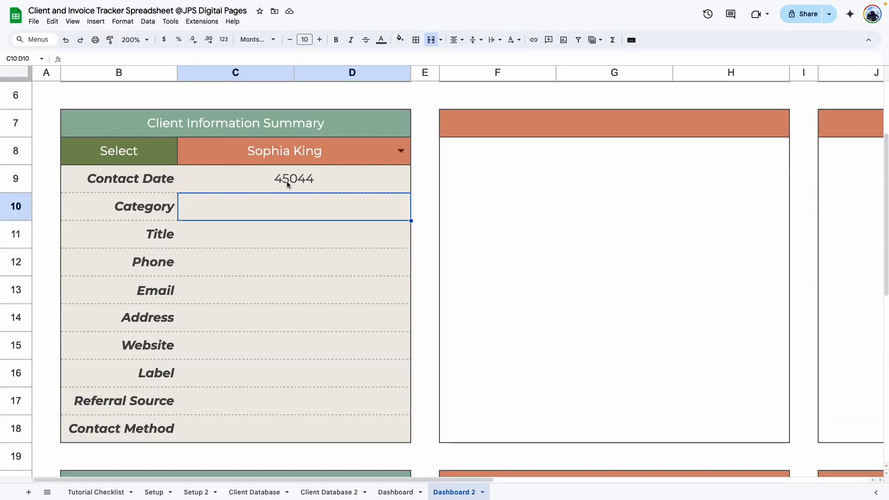
Step: Format the Contact Date value in C9:D9 as a long date in the style September 26, 2008
{"action": "left_click", "coordinate": [288, 184]}
{"action": "left_click", "coordinate": [122, 21]}
{"action": "mouse_move", "coordinate": [134, 60]}
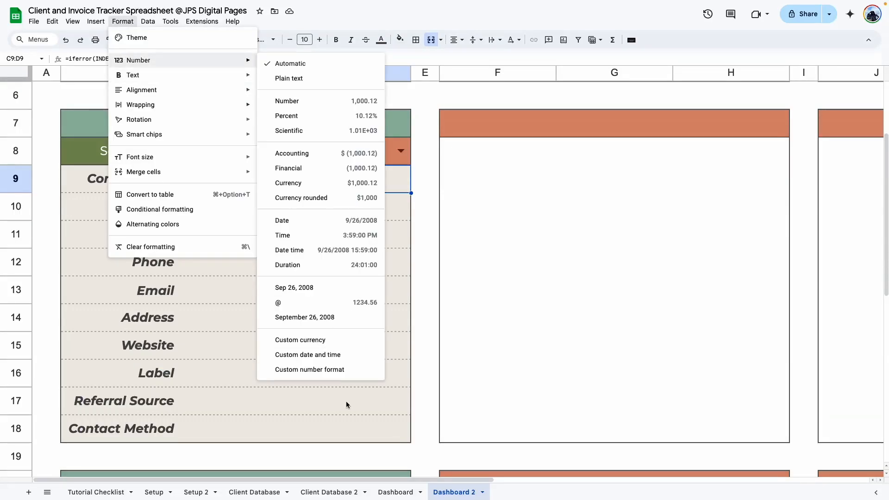
{"action": "left_click", "coordinate": [304, 318]}
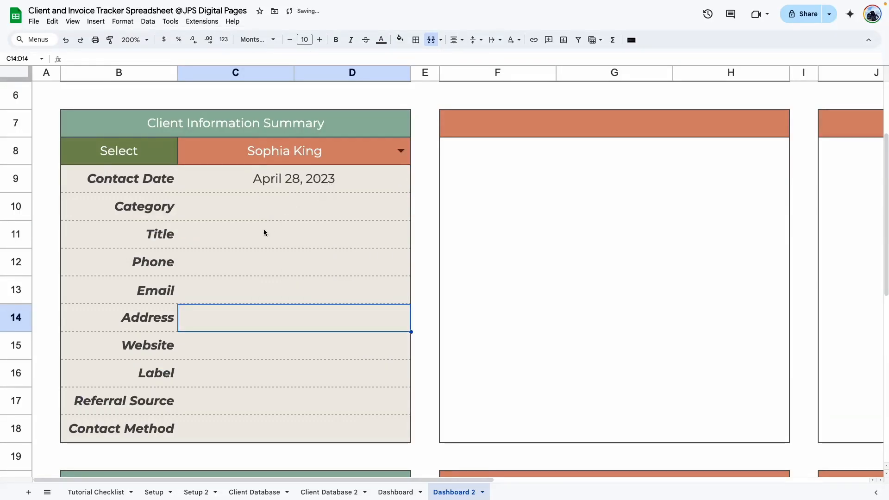
Step: Left-align the value cells C9:D18 of the Client Information Summary
{"action": "left_click_drag", "start_coordinate": [195, 179], "coordinate": [403, 435]}
{"action": "left_click", "coordinate": [456, 40]}
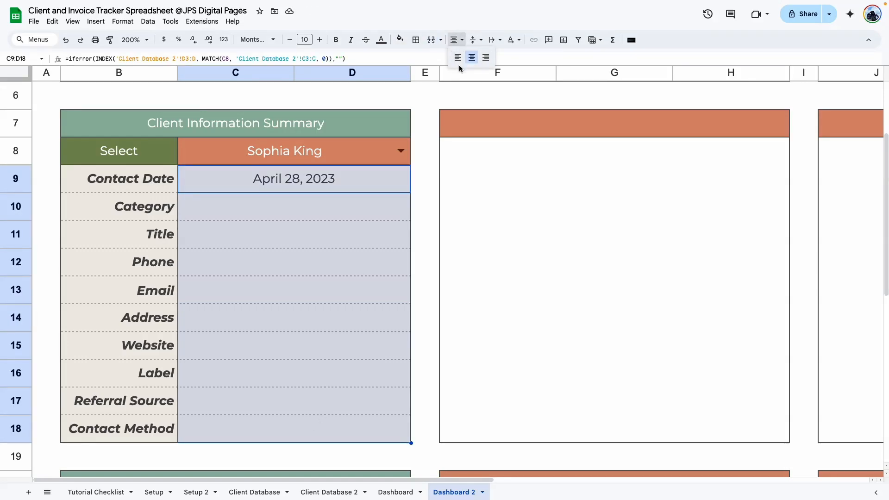
{"action": "left_click", "coordinate": [457, 57]}
{"action": "left_click", "coordinate": [328, 244]}
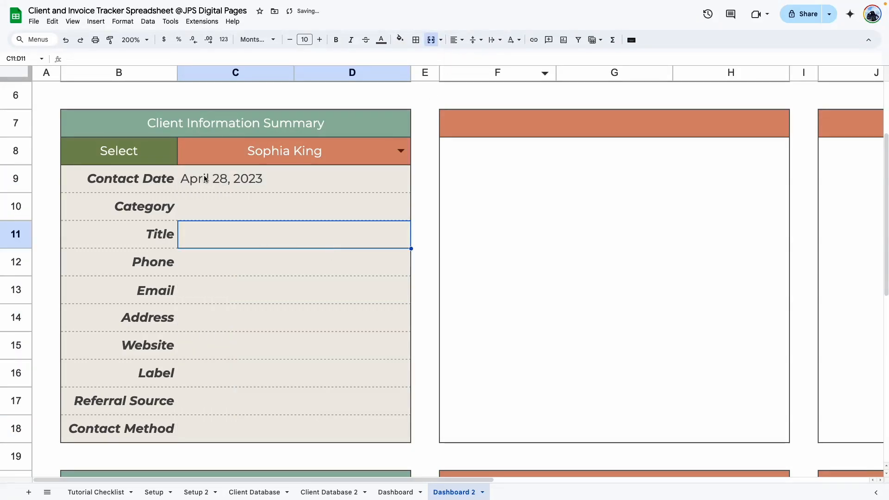
Step: Copy the Contact Date lookup formula text from C9:D9 into the Category cell C10:D10
{"action": "left_click", "coordinate": [150, 194]}
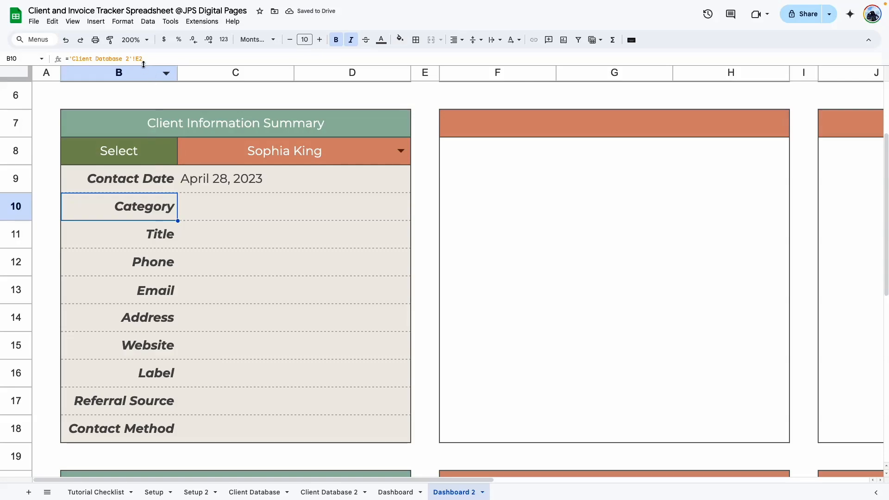
{"action": "left_click", "coordinate": [213, 180]}
{"action": "triple_click", "coordinate": [214, 181]}
{"action": "key", "text": "super+c"}
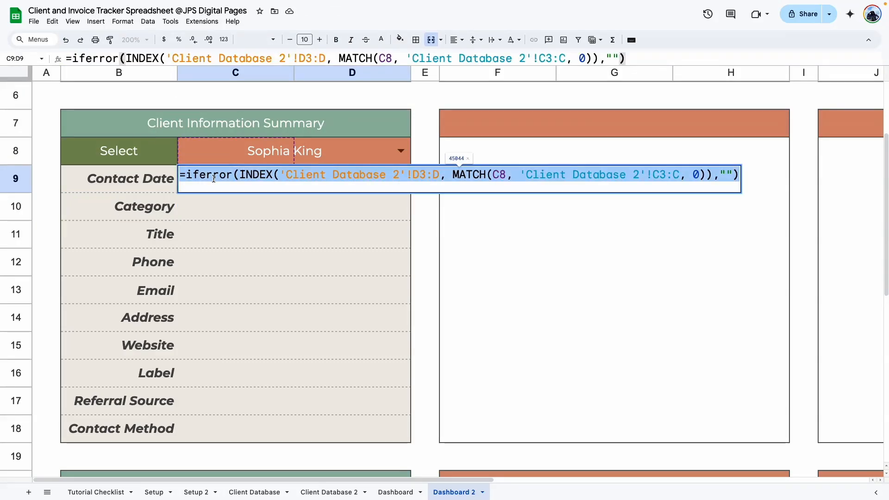
{"action": "left_click", "coordinate": [226, 286]}
{"action": "double_click", "coordinate": [227, 199]}
{"action": "key", "text": "super+v"}
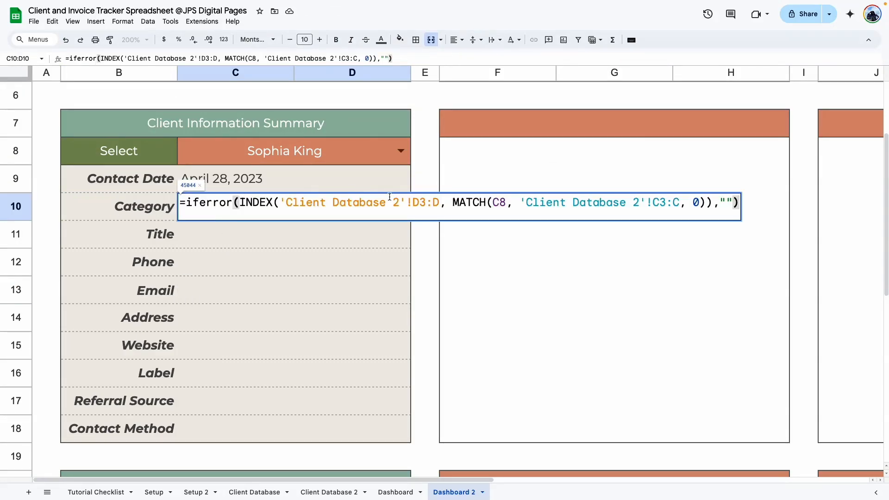
Step: Change the return range of the Category lookup in C10:D10 to 'Client Database 2'!E3:E
{"action": "left_click", "coordinate": [419, 203]}
{"action": "key", "text": "BackSpace"}
{"action": "type", "text": "e"}
{"action": "double_click", "coordinate": [435, 202]}
{"action": "type", "text": "e"}
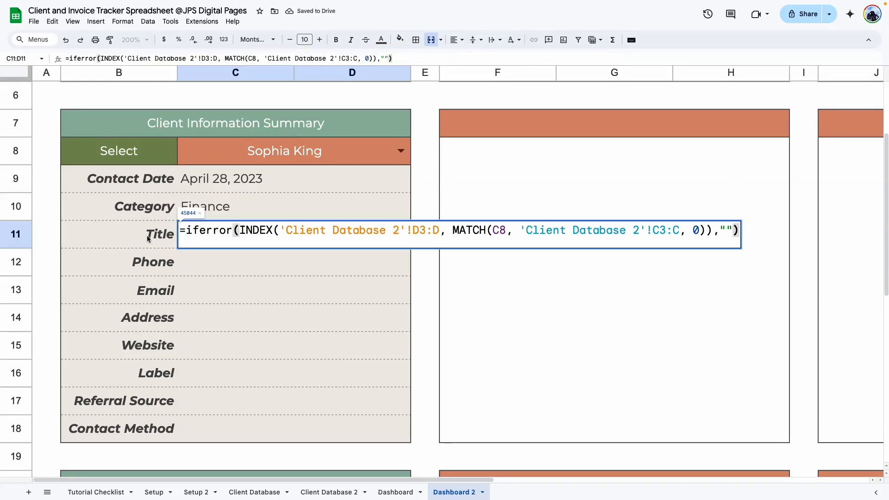
Step: Set the Title lookup's return range in C11:D11 to 'Client Database 2'!F3:F and open the Phone cell C12:D12 for editing
{"action": "left_click", "coordinate": [418, 231]}
{"action": "key", "text": "BackSpace"}
{"action": "type", "text": "f"}
{"action": "left_click", "coordinate": [435, 231]}
{"action": "key", "text": "Return"}
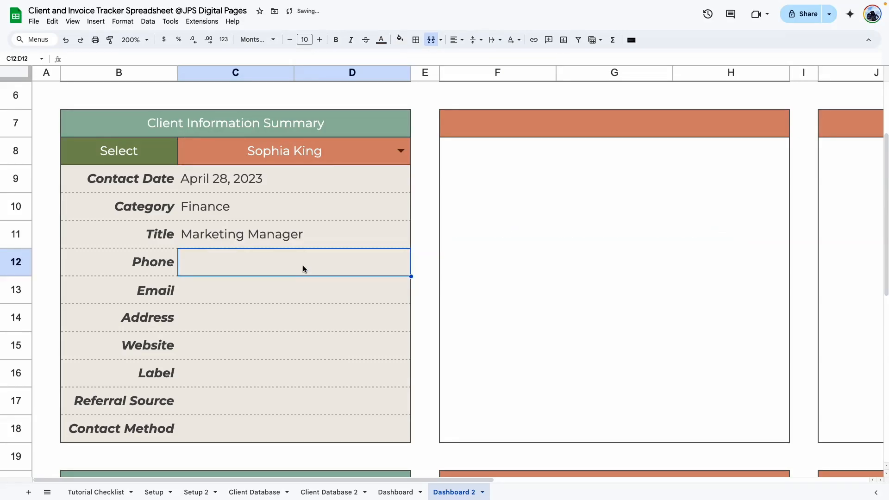
{"action": "double_click", "coordinate": [303, 266]}
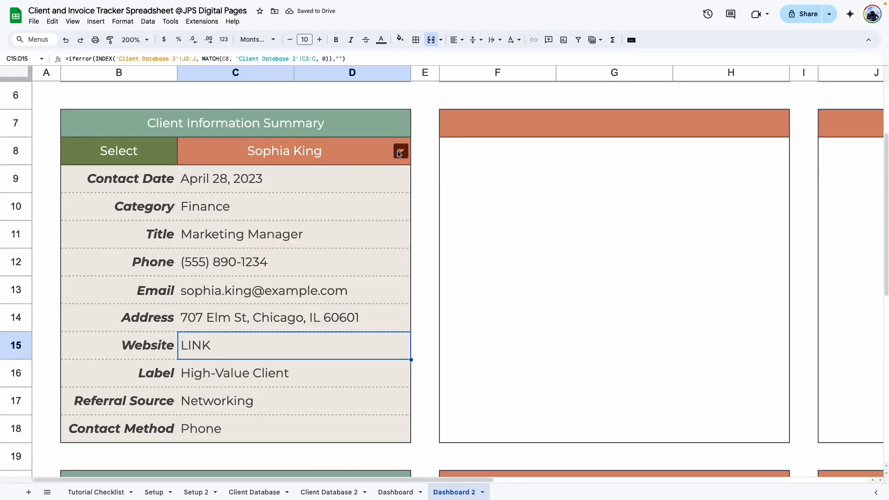
Step: Choose the first listed client in the C8:D8 selector and check the looked-up details against Client Database 2
{"action": "left_click", "coordinate": [400, 150]}
{"action": "left_click", "coordinate": [203, 174]}
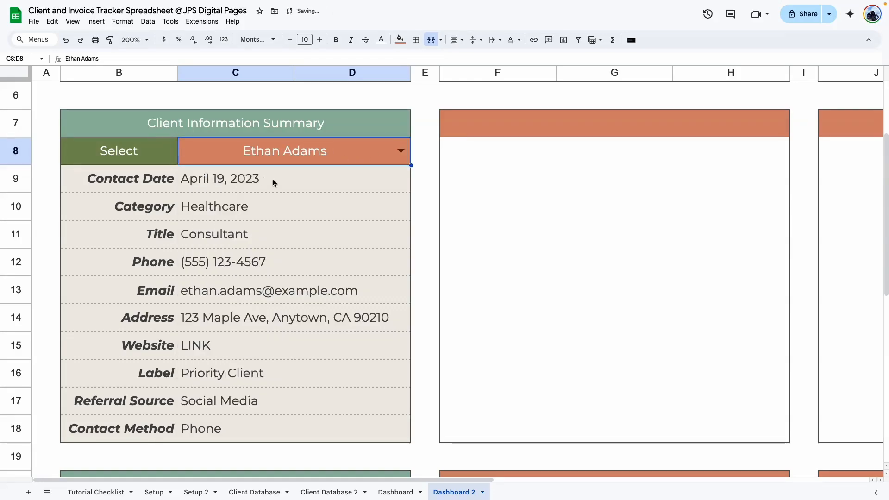
{"action": "key", "text": "Down"}
{"action": "key", "text": "Down"}
{"action": "key", "text": "Down"}
{"action": "key", "text": "Down"}
{"action": "left_click", "coordinate": [258, 185]}
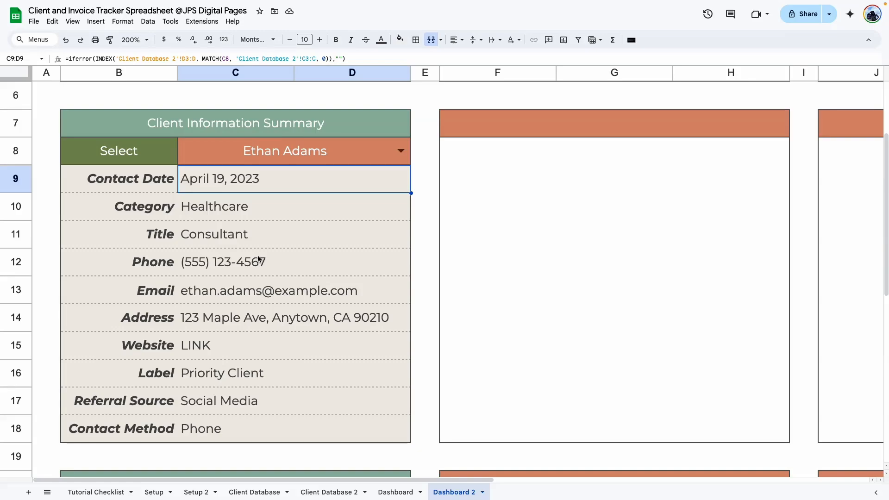
{"action": "left_click", "coordinate": [257, 205]}
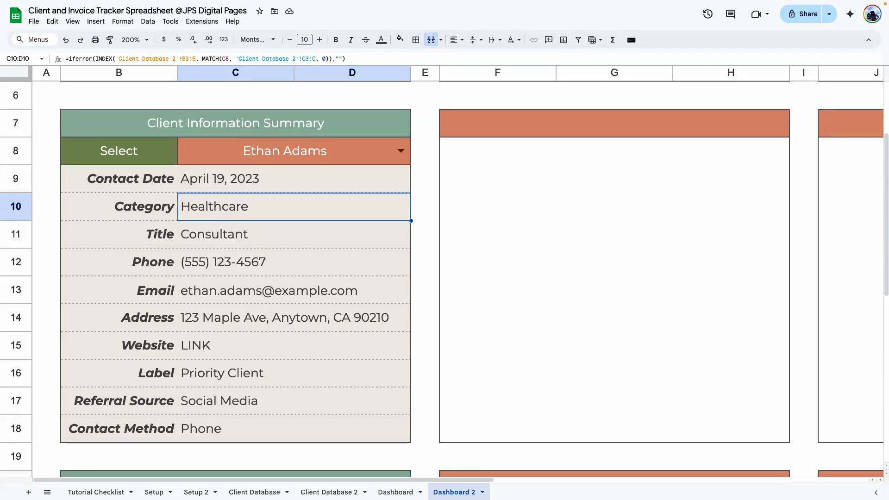
{"action": "left_click", "coordinate": [337, 493]}
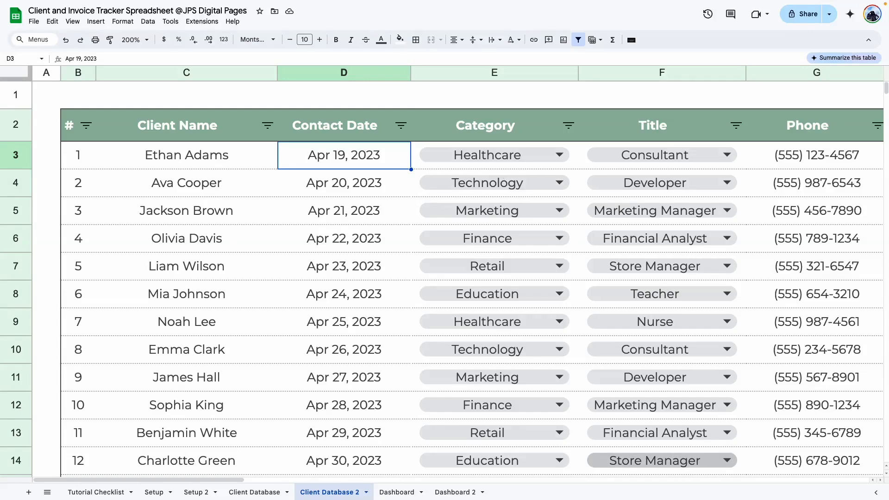
Step: Add gray dashed horizontal inner borders to the Client Payment Status rows N10:P31 on Dashboard 2
{"action": "left_click", "coordinate": [453, 492]}
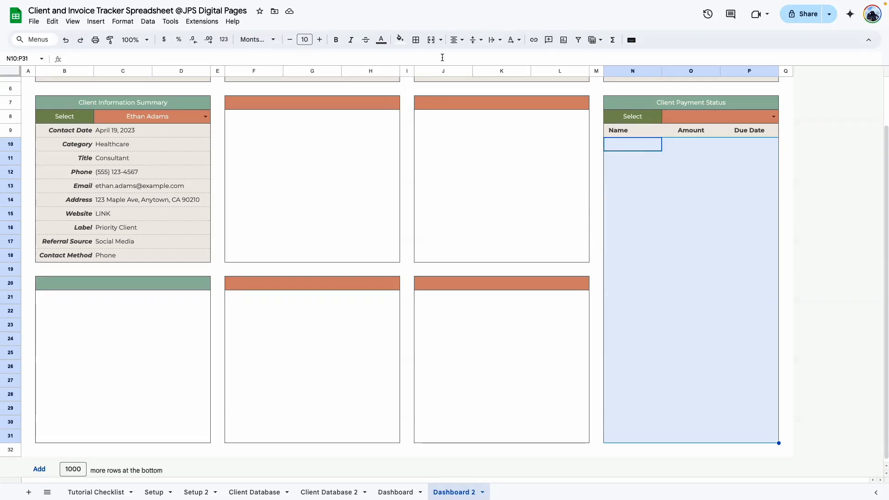
{"action": "left_click", "coordinate": [416, 40]}
{"action": "left_click", "coordinate": [505, 61]}
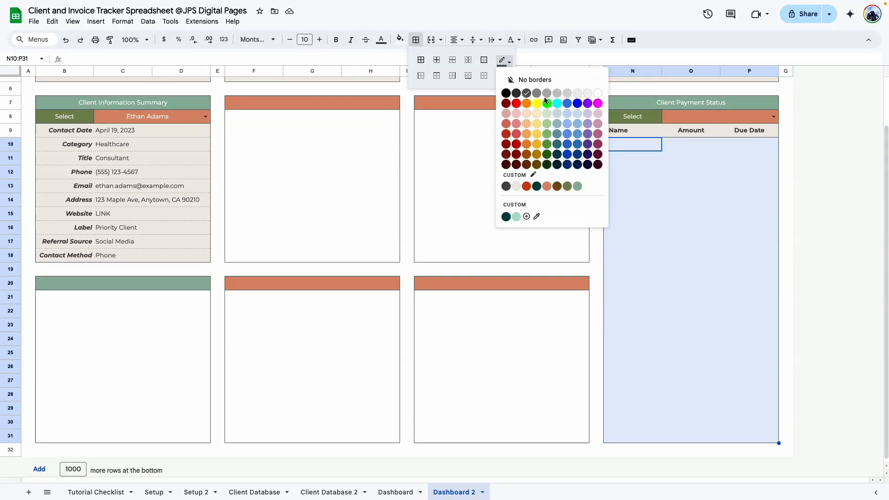
{"action": "left_click", "coordinate": [545, 95]}
{"action": "left_click", "coordinate": [505, 74]}
{"action": "left_click", "coordinate": [528, 121]}
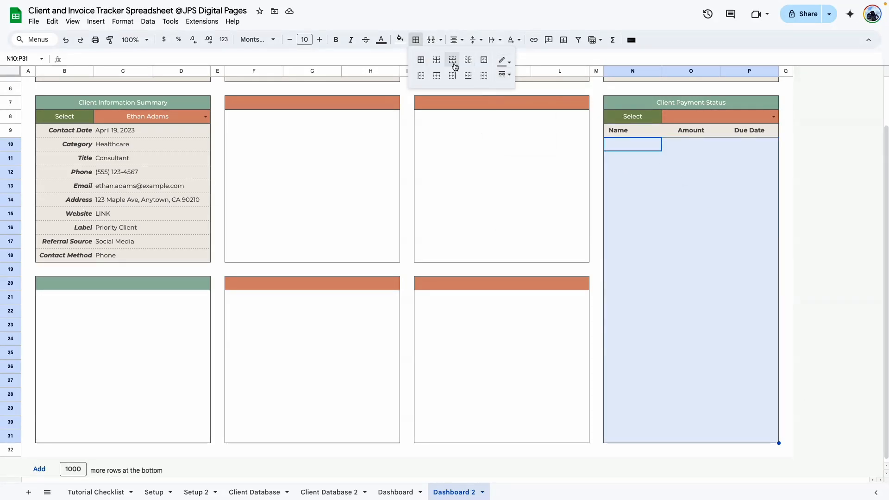
{"action": "left_click", "coordinate": [453, 61]}
{"action": "left_click", "coordinate": [683, 281]}
{"action": "left_click", "coordinate": [677, 194]}
Step: Copy the full Client Payment Status formula from N10 on the Dashboard sheet
{"action": "left_click", "coordinate": [626, 149]}
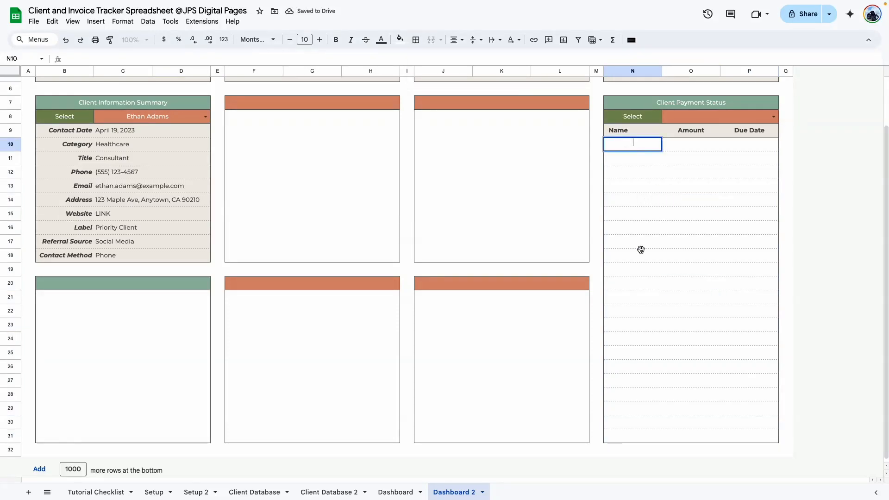
{"action": "left_click", "coordinate": [396, 492]}
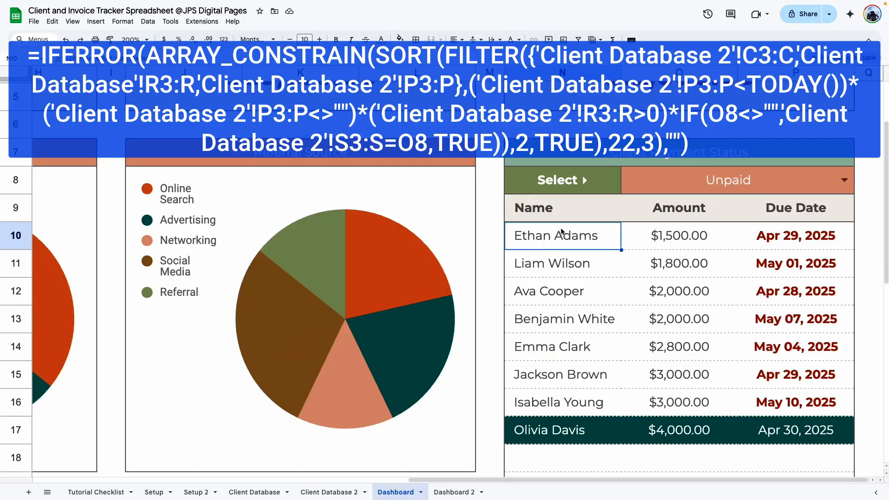
{"action": "key", "text": "Return"}
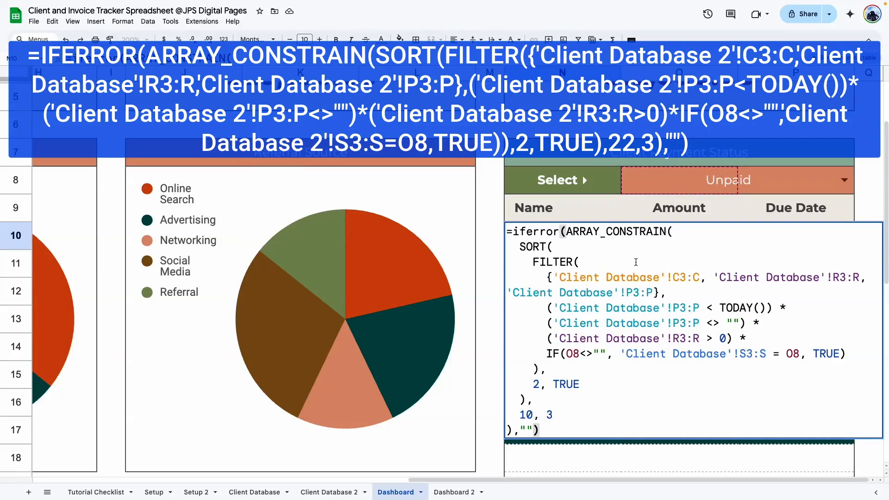
{"action": "left_click", "coordinate": [564, 413]}
{"action": "left_click_drag", "start_coordinate": [546, 431], "coordinate": [506, 237]}
{"action": "left_click", "coordinate": [602, 211]}
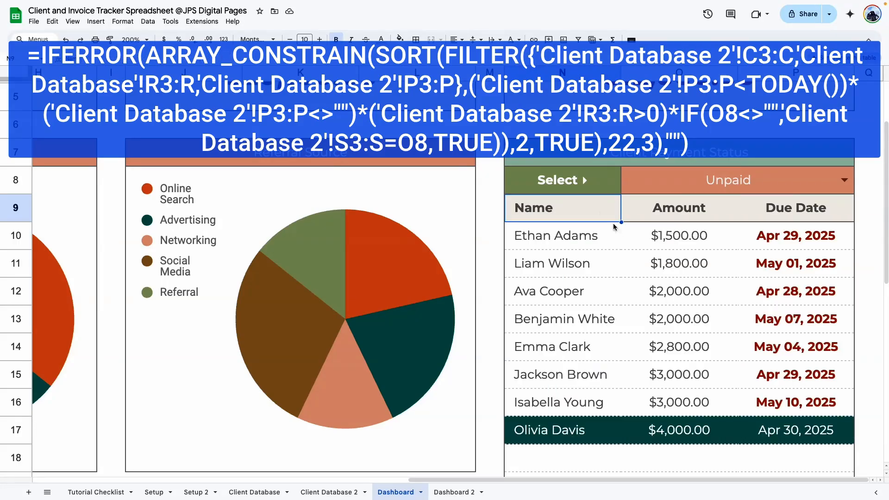
Step: Enter the copied payment status formula in N10 on Dashboard 2 and point its C3:C, P3:P and S3:S references to 'Client Database 2'
{"action": "left_click", "coordinate": [455, 492]}
{"action": "double_click", "coordinate": [575, 231]}
{"action": "left_click", "coordinate": [530, 267]}
{"action": "type", "text": "2"}
{"action": "left_click", "coordinate": [589, 280]}
{"action": "type", "text": "2"}
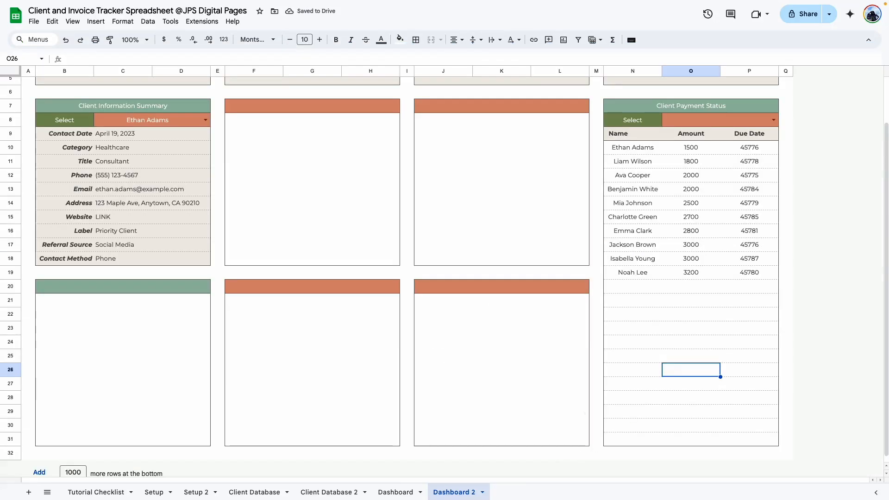
{"action": "key", "text": "Up"}
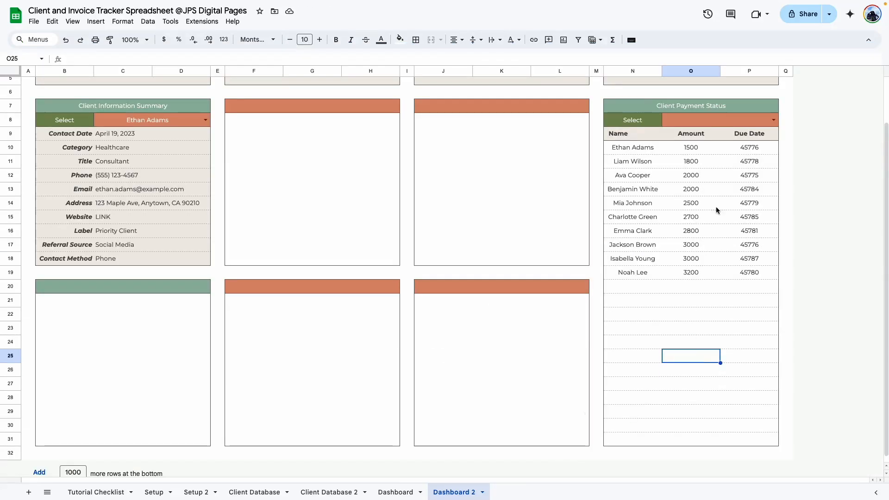
Step: Format the Amount cells O10:O31 as currency and the Due Date cells P10:P31 as dates in the style Apr 29, 2025
{"action": "left_click_drag", "start_coordinate": [691, 148], "coordinate": [698, 441]}
{"action": "left_click", "coordinate": [164, 39]}
{"action": "left_click_drag", "start_coordinate": [749, 149], "coordinate": [754, 441]}
{"action": "left_click", "coordinate": [123, 22]}
{"action": "mouse_move", "coordinate": [143, 65]}
{"action": "left_click", "coordinate": [301, 286]}
{"action": "left_click", "coordinate": [749, 341]}
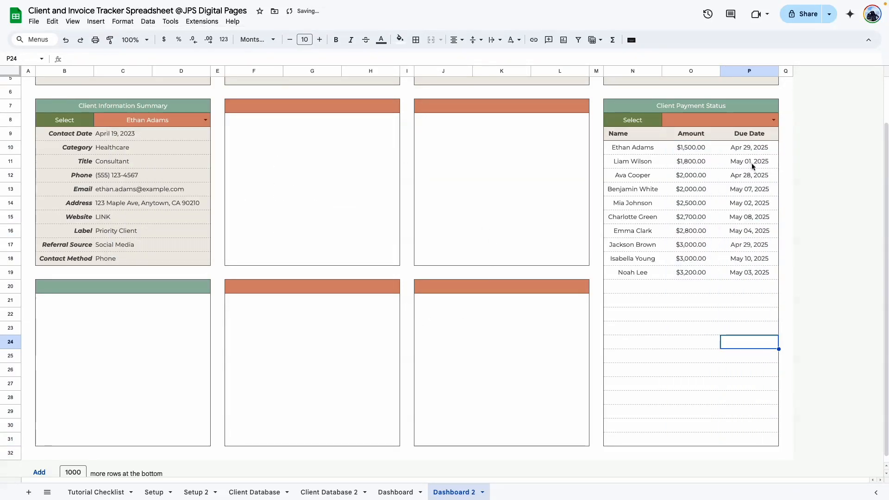
{"action": "left_click", "coordinate": [716, 400]}
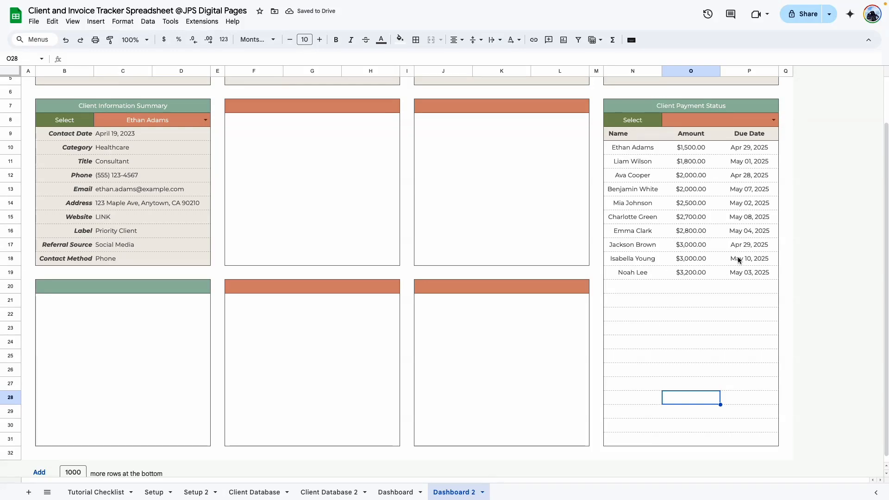
Step: Test the payment status filter in O8:P8 by switching between Paid and the other statuses, and clear the selection
{"action": "left_click", "coordinate": [773, 122]}
{"action": "left_click", "coordinate": [676, 132]}
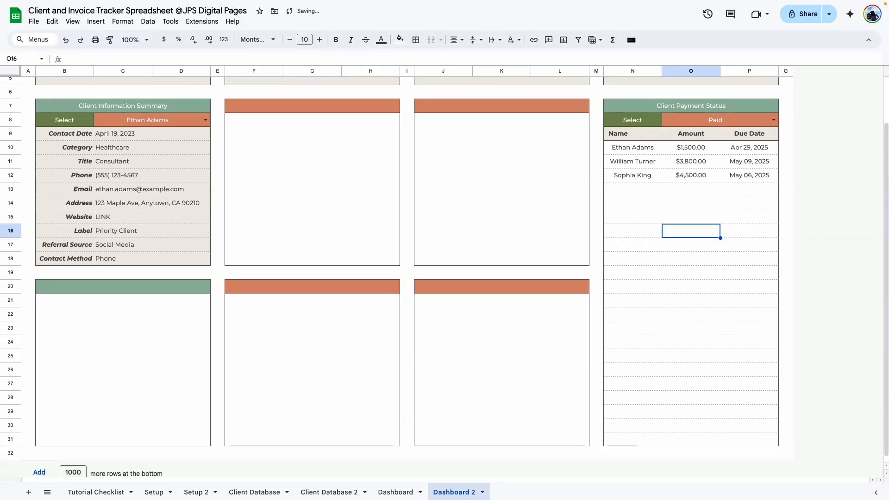
{"action": "left_click", "coordinate": [773, 121]}
{"action": "left_click", "coordinate": [718, 159]}
{"action": "left_click", "coordinate": [773, 121]}
{"action": "left_click", "coordinate": [718, 185]}
{"action": "left_click", "coordinate": [773, 121]}
{"action": "left_click", "coordinate": [718, 175]}
{"action": "left_click", "coordinate": [773, 120]}
{"action": "left_click", "coordinate": [709, 146]}
{"action": "left_click", "coordinate": [775, 121]}
{"action": "left_click", "coordinate": [704, 133]}
{"action": "left_click", "coordinate": [773, 120]}
{"action": "left_click", "coordinate": [691, 146]}
{"action": "left_click", "coordinate": [774, 121]}
{"action": "left_click", "coordinate": [718, 159]}
{"action": "left_click", "coordinate": [690, 203]}
{"action": "left_click", "coordinate": [713, 121]}
{"action": "key", "text": "Delete"}
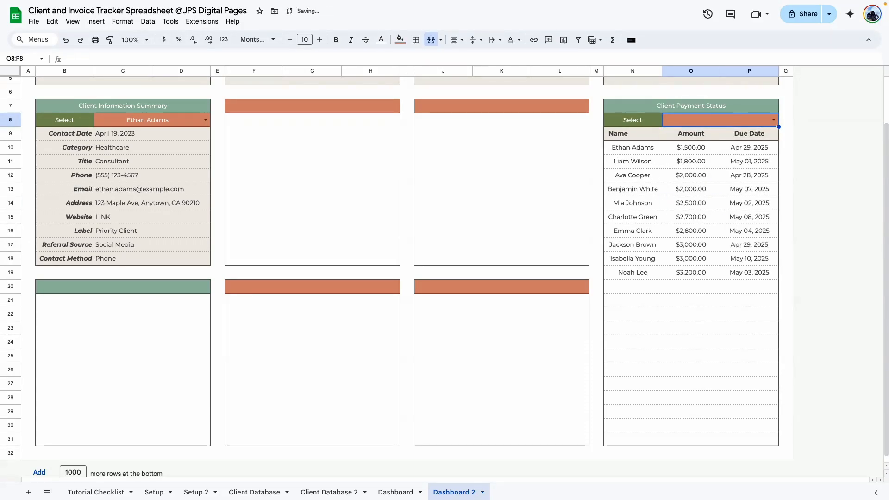
{"action": "left_click", "coordinate": [699, 311]}
{"action": "key", "text": "Left"}
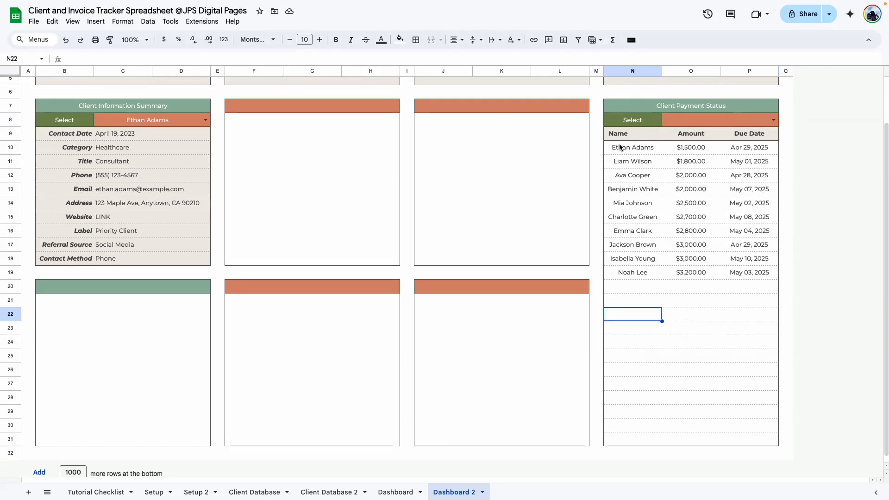
Step: Examine the row limit in the N10 formula and compare it with the rows available in the payment status table
{"action": "double_click", "coordinate": [621, 148]}
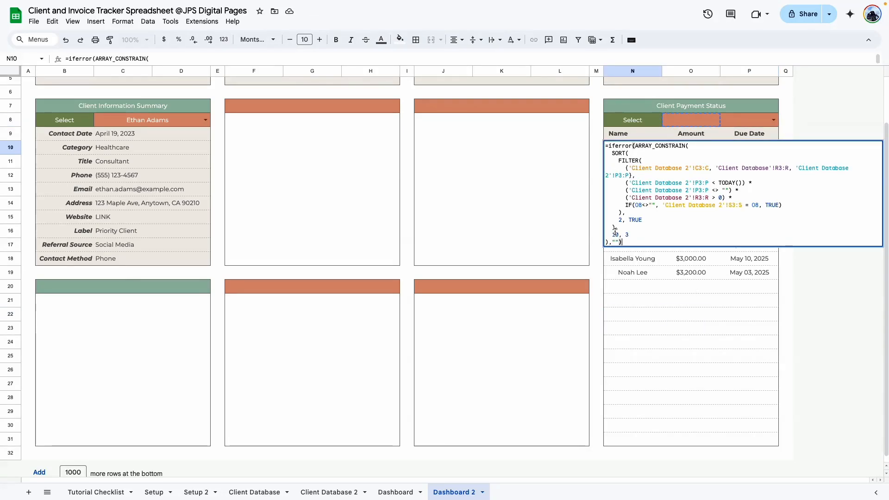
{"action": "key", "text": "Escape"}
{"action": "left_click_drag", "start_coordinate": [620, 149], "coordinate": [738, 275]}
{"action": "left_click", "coordinate": [734, 311]}
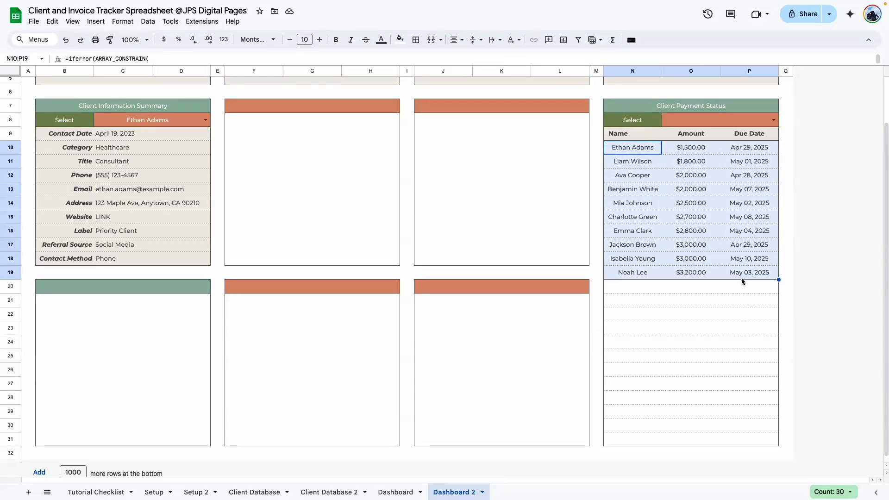
{"action": "left_click", "coordinate": [697, 300]}
{"action": "left_click_drag", "start_coordinate": [636, 438], "coordinate": [641, 152]}
{"action": "left_click", "coordinate": [633, 313]}
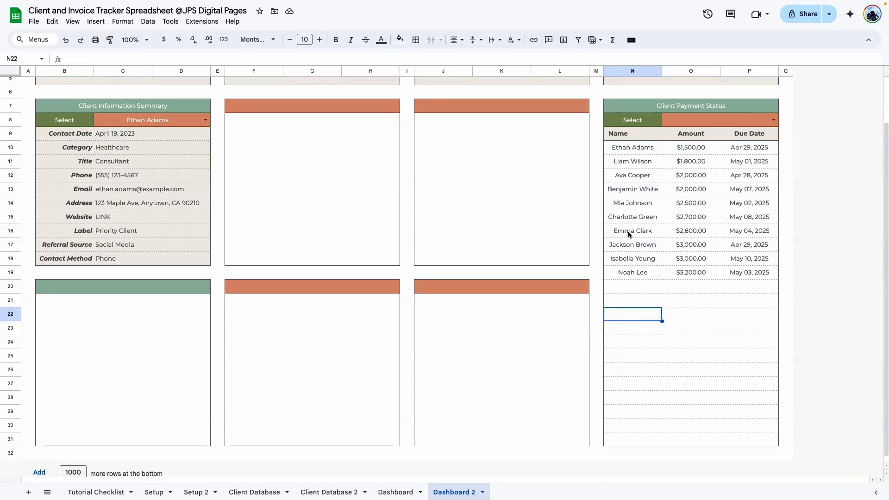
Step: Set the ARRAY_CONSTRAIN row limit in the N10 formula to 22 and check the list across N10:P31
{"action": "double_click", "coordinate": [625, 150]}
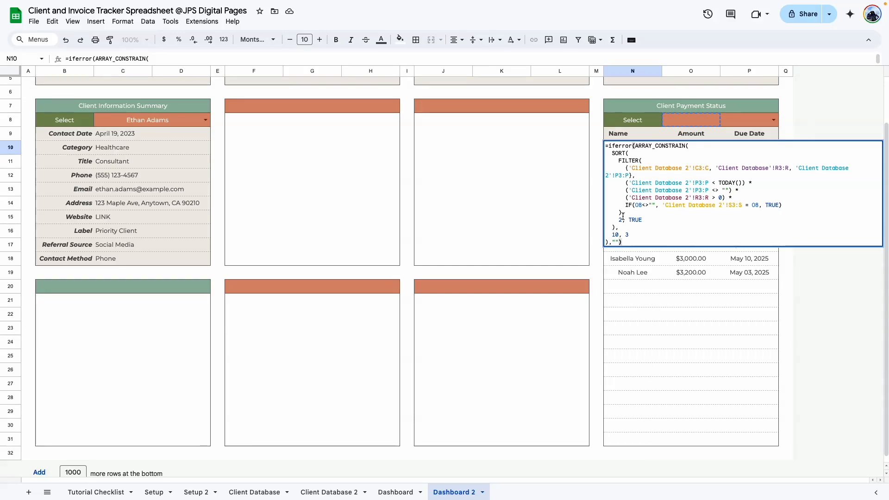
{"action": "left_click", "coordinate": [633, 369]}
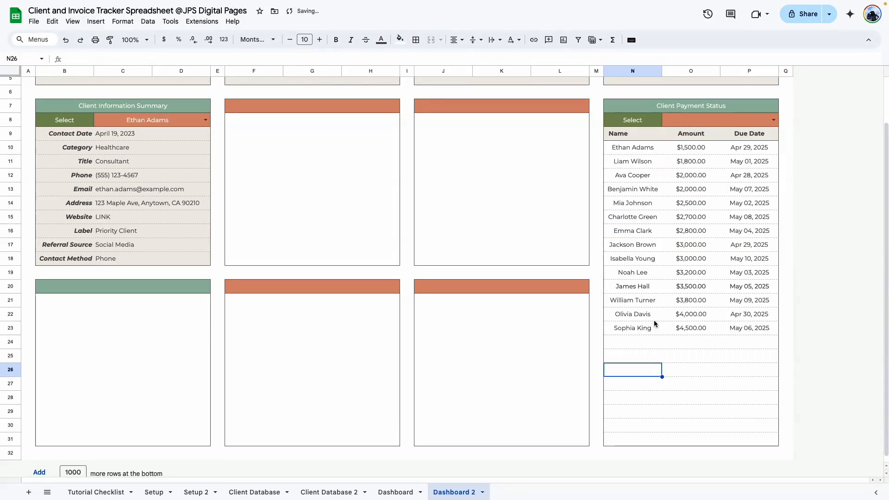
{"action": "left_click_drag", "start_coordinate": [612, 151], "coordinate": [750, 338]}
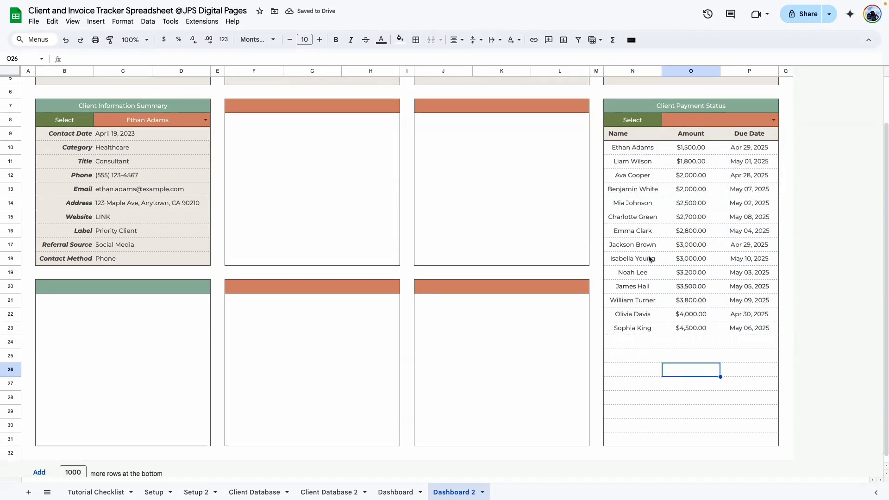
{"action": "left_click_drag", "start_coordinate": [613, 151], "coordinate": [725, 379]}
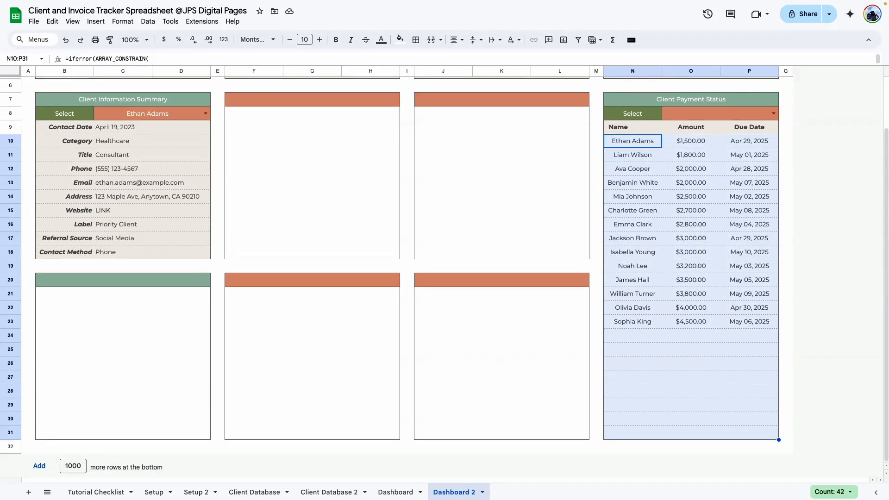
{"action": "left_click", "coordinate": [715, 422]}
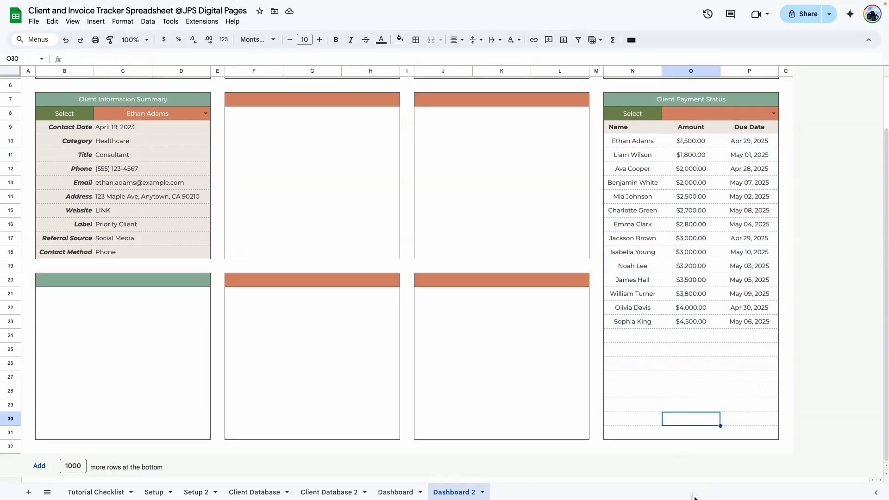
{"action": "left_click", "coordinate": [659, 351]}
{"action": "scroll", "coordinate": [659, 187], "scroll_direction": "up", "scroll_amount": 1}
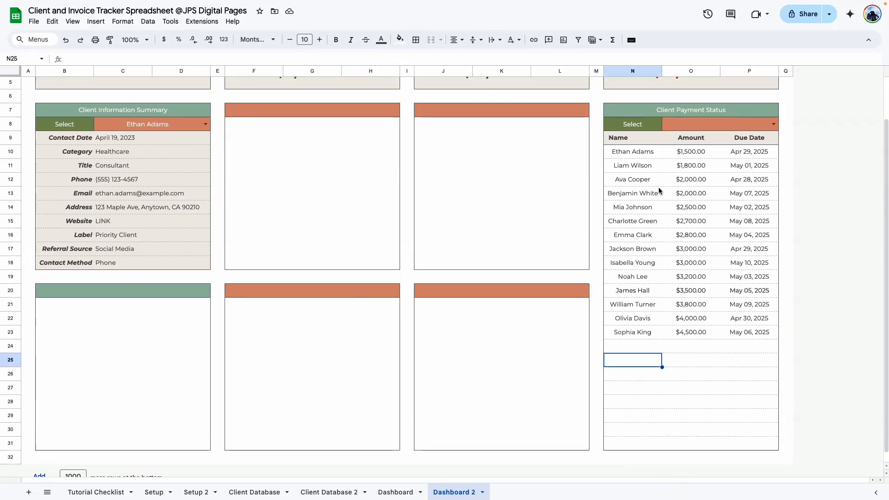
Step: Set the Client Payment Status filter in O8:P8 to Paid
{"action": "double_click", "coordinate": [642, 151]}
{"action": "left_click", "coordinate": [660, 207]}
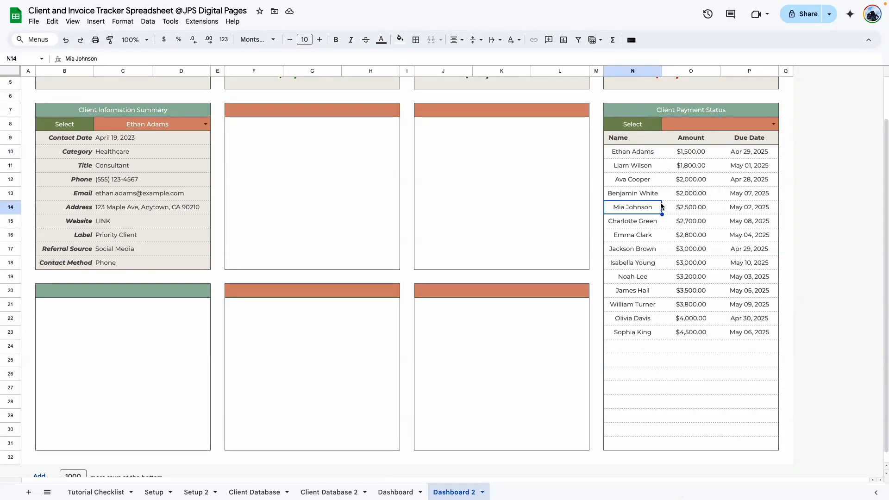
{"action": "left_click", "coordinate": [773, 124]}
{"action": "left_click", "coordinate": [676, 149]}
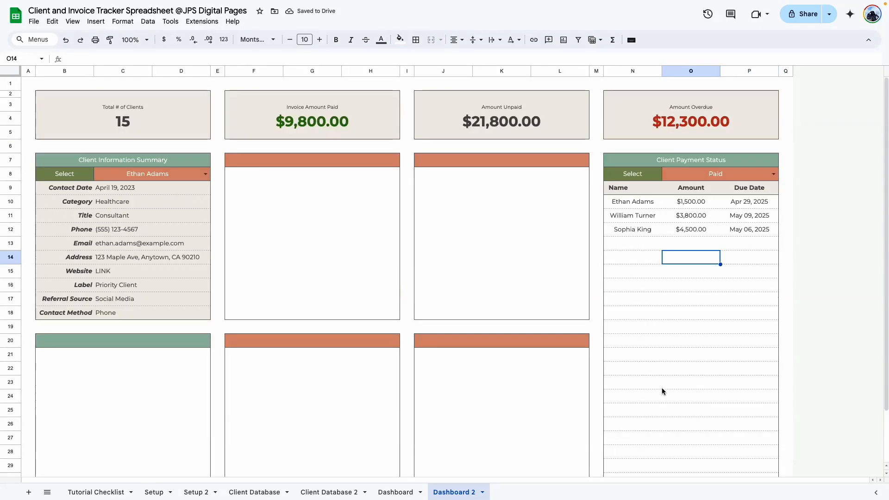
Step: Link the F7 heading on Dashboard 2 to the Label header in K2 of Client Database 2
{"action": "left_click", "coordinate": [403, 494]}
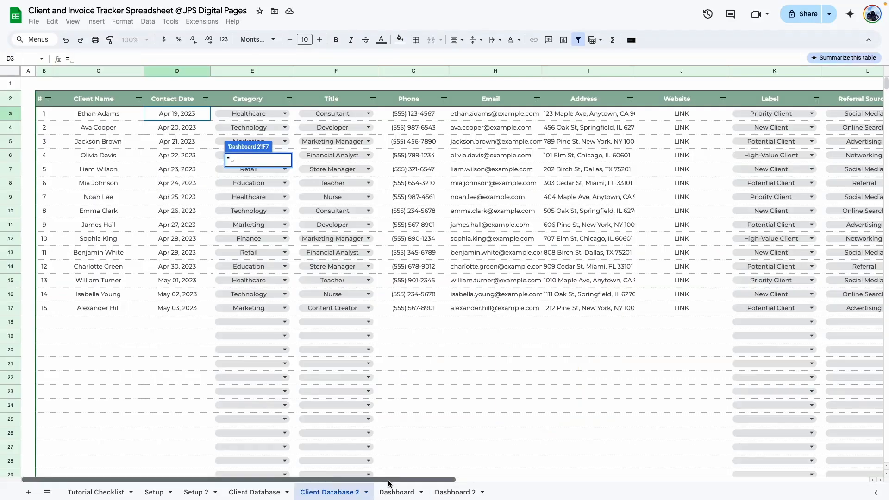
{"action": "scroll", "coordinate": [376, 120], "scroll_direction": "right", "scroll_amount": 10}
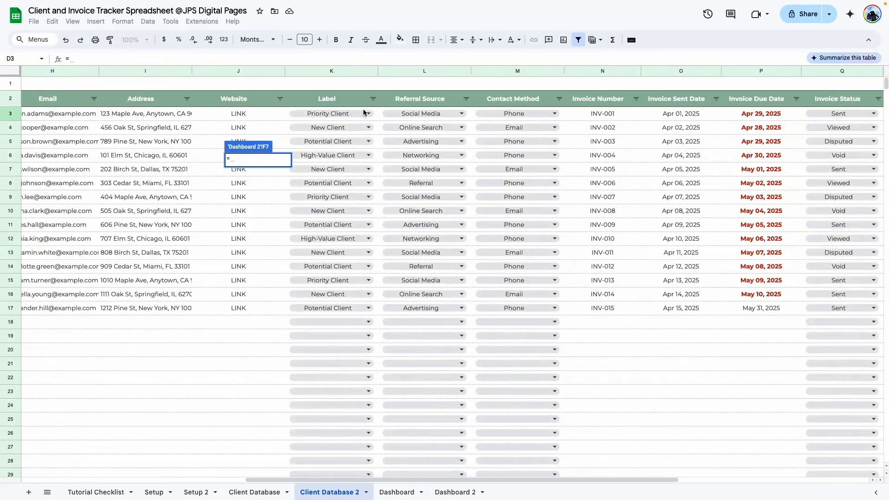
{"action": "left_click", "coordinate": [329, 99]}
{"action": "key", "text": "Return"}
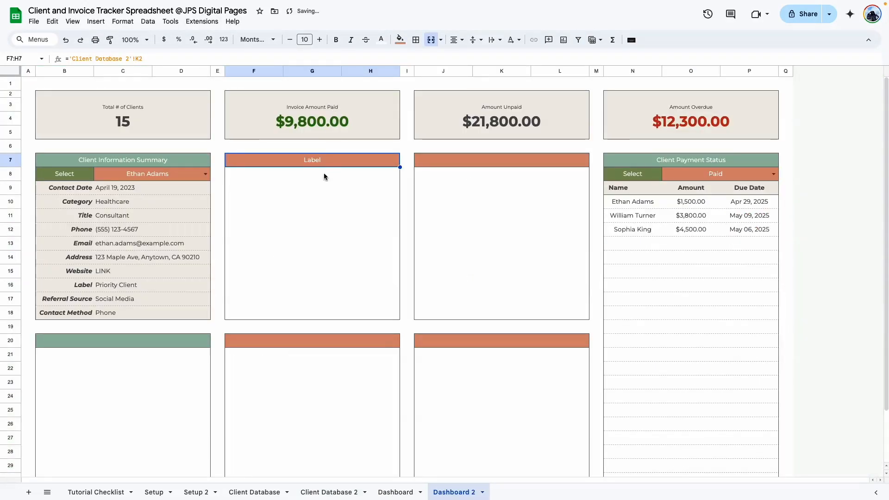
Step: Insert a chart for the area F8:H18 under the Label heading and make it a pie chart
{"action": "left_click", "coordinate": [324, 177]}
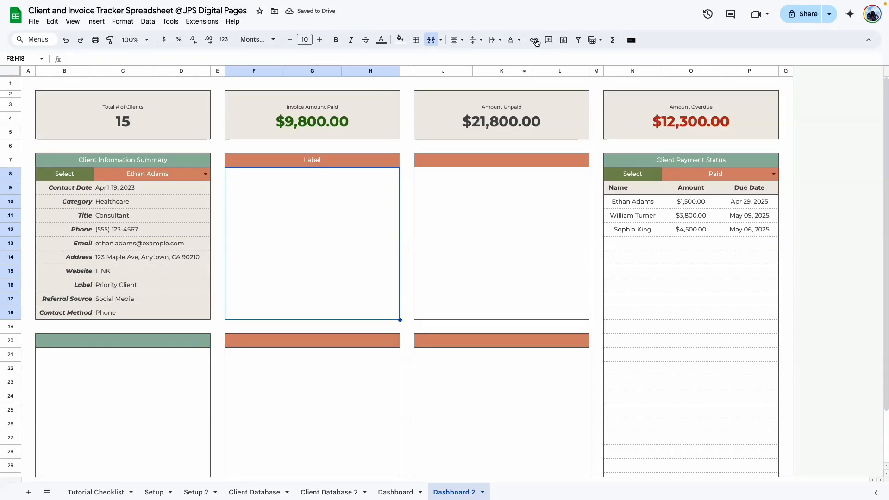
{"action": "left_click", "coordinate": [563, 41]}
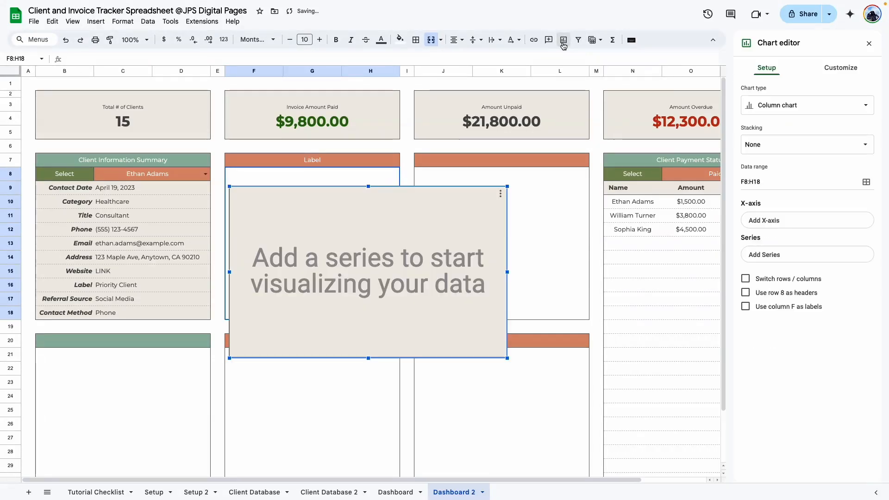
{"action": "left_click", "coordinate": [808, 105]}
{"action": "left_click", "coordinate": [752, 344]}
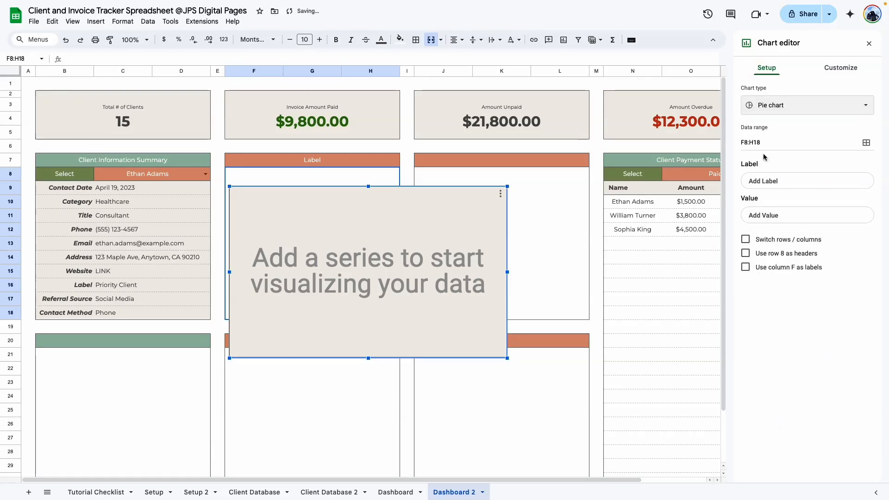
Step: Set the pie chart's data range to 'Client Database 2'!K3:K1000 and aggregate the labels
{"action": "left_click", "coordinate": [866, 143]}
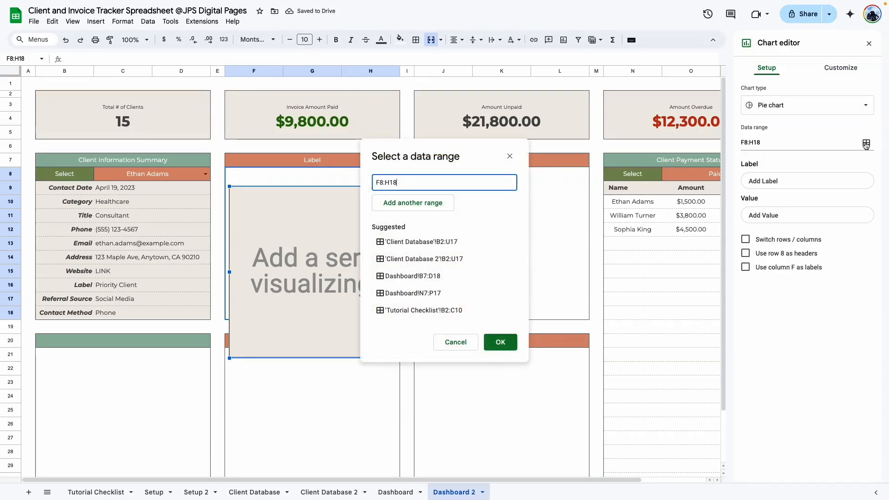
{"action": "left_click", "coordinate": [330, 492]}
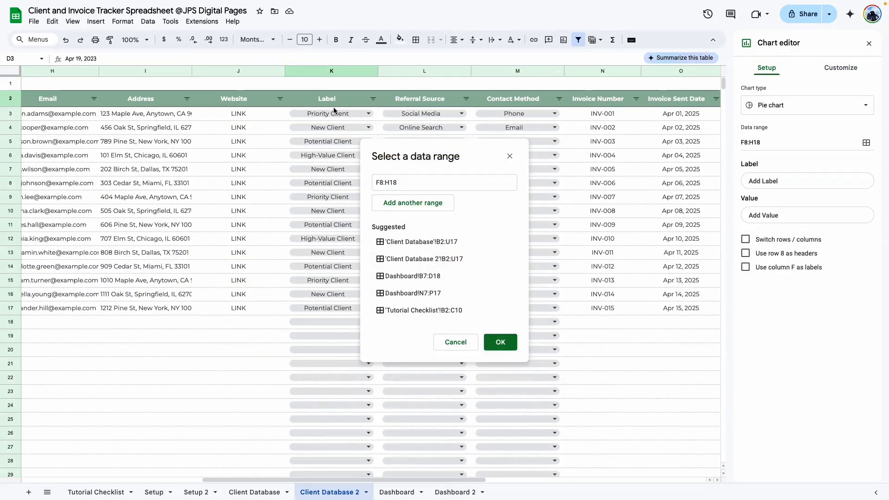
{"action": "left_click_drag", "start_coordinate": [352, 108], "coordinate": [352, 350]}
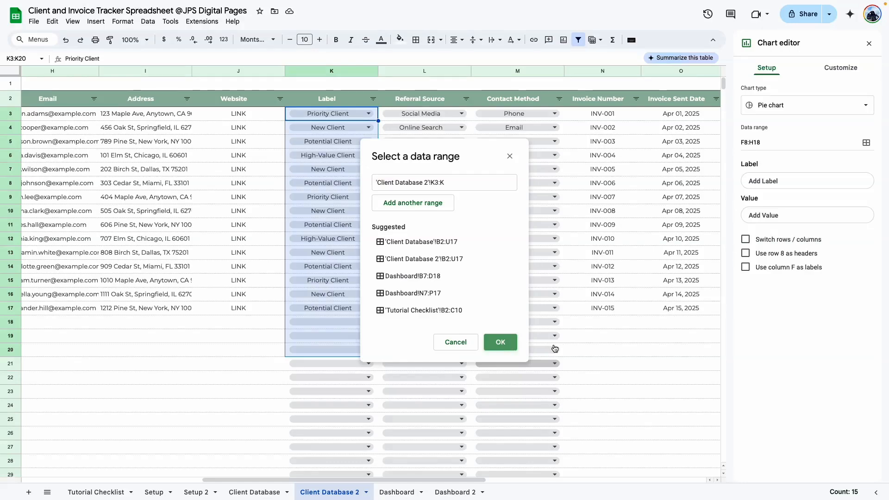
{"action": "left_click", "coordinate": [500, 341]}
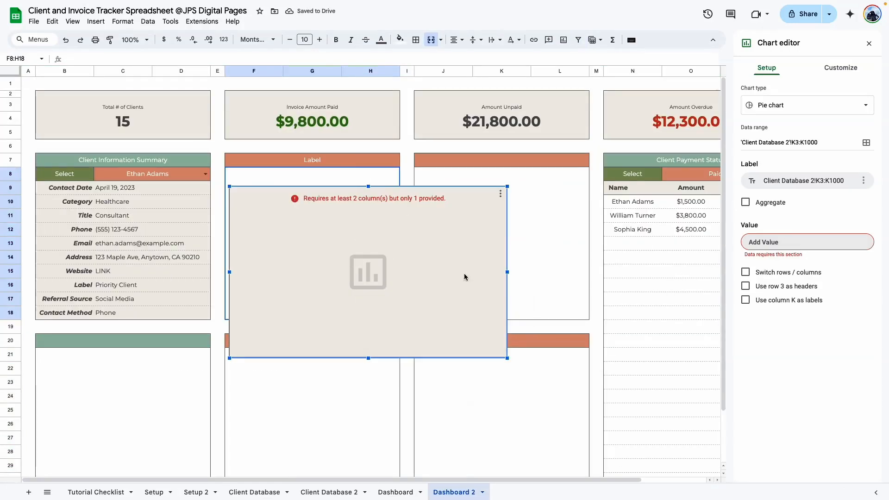
{"action": "left_click", "coordinate": [745, 203]}
Step: Restyle the Label pie chart without its beige background and fit it inside F8:H18
{"action": "left_click", "coordinate": [841, 68]}
{"action": "left_click", "coordinate": [775, 90]}
{"action": "left_click", "coordinate": [758, 128]}
{"action": "left_click", "coordinate": [772, 151]}
{"action": "left_click", "coordinate": [766, 168]}
{"action": "left_click", "coordinate": [773, 190]}
{"action": "left_click", "coordinate": [770, 335]}
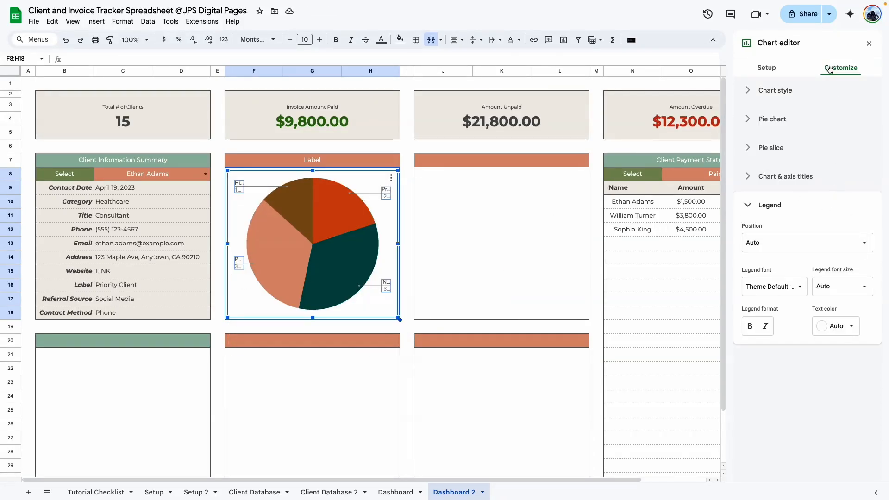
Step: Set the legend position of the Label pie chart to Left
{"action": "left_click", "coordinate": [804, 245]}
{"action": "left_click", "coordinate": [771, 226]}
{"action": "left_click", "coordinate": [782, 241]}
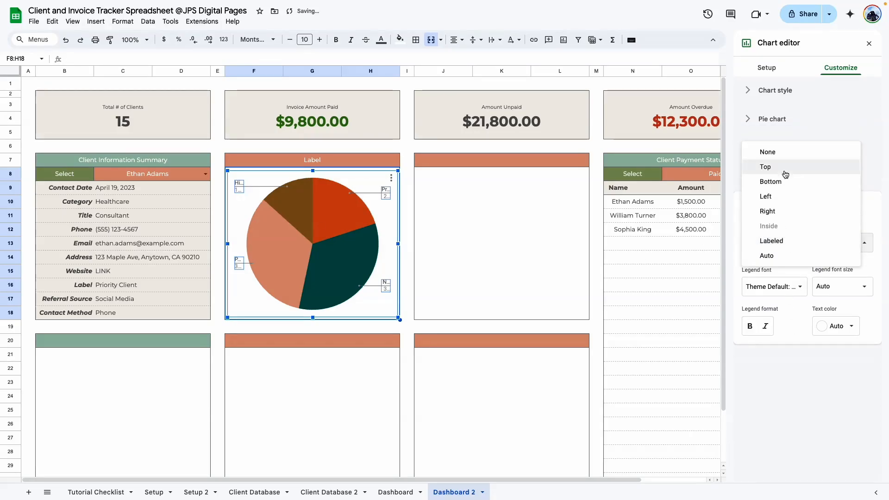
{"action": "left_click", "coordinate": [766, 196]}
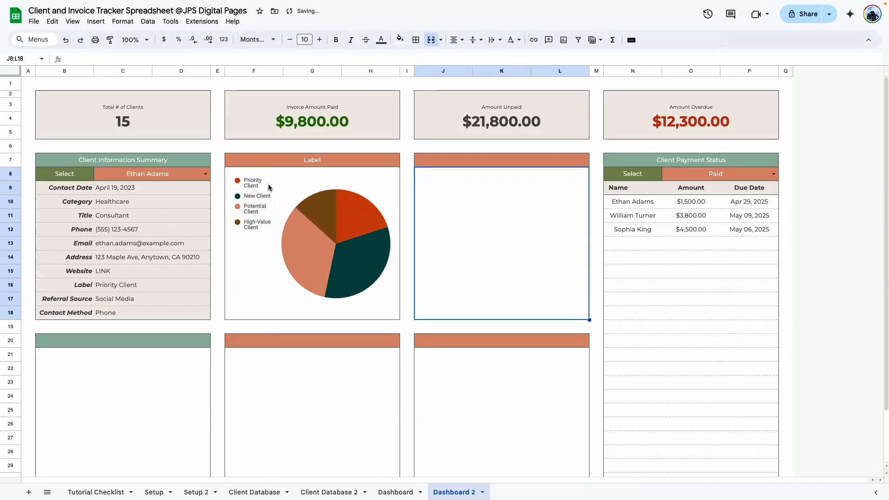
Step: Try widening the Label pie chart across to column L, and undo the resize
{"action": "double_click", "coordinate": [379, 281]}
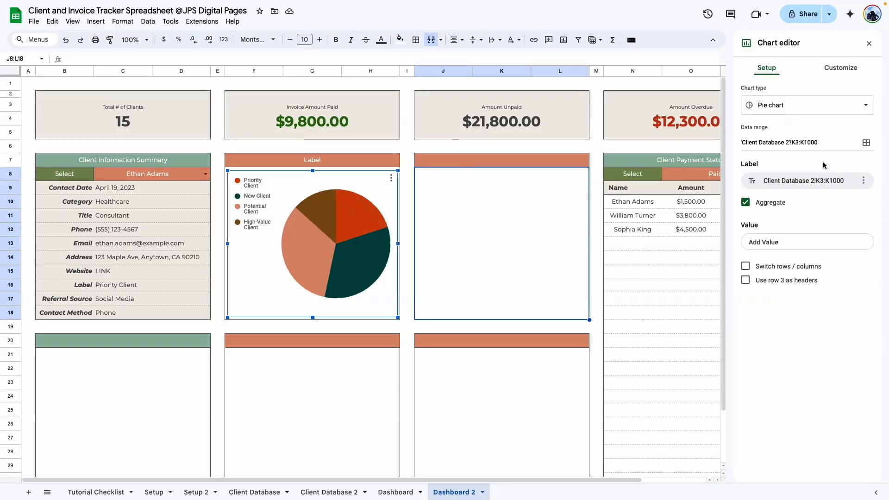
{"action": "left_click_drag", "start_coordinate": [397, 244], "coordinate": [588, 248]}
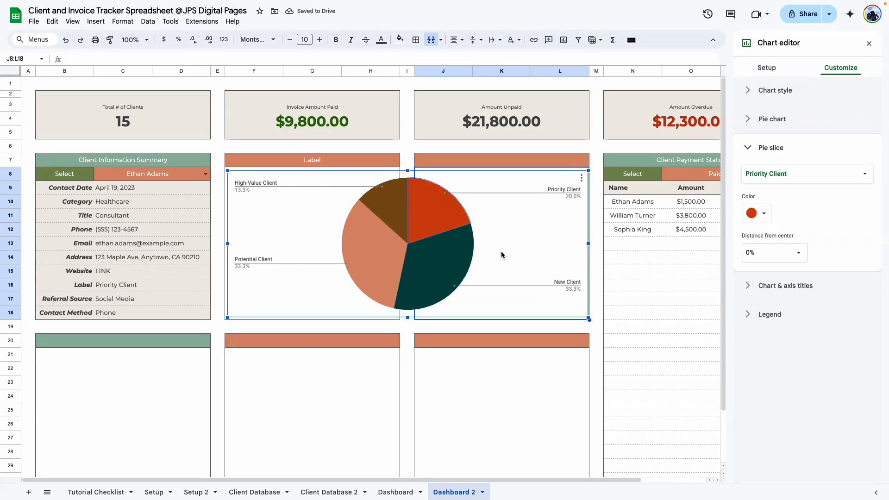
{"action": "key", "text": "ctrl+z"}
{"action": "left_click", "coordinate": [461, 253]}
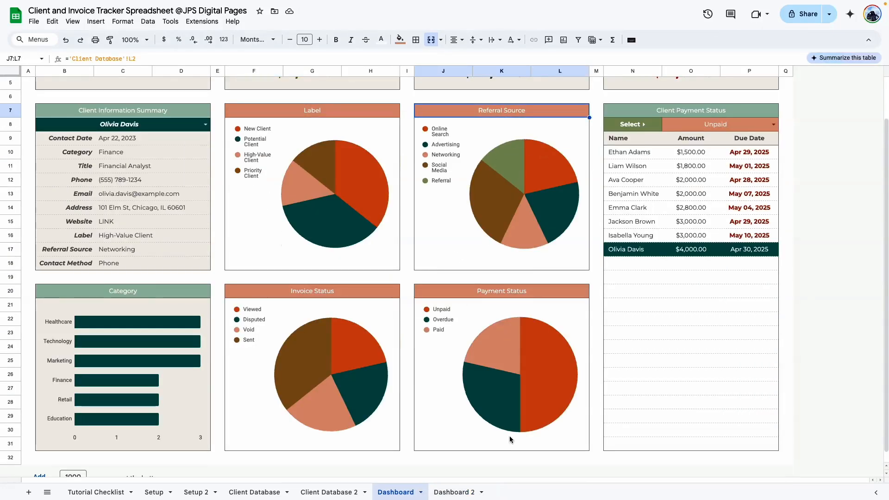
Step: Link the J7 heading on Dashboard 2 to the Referral Source header in L2 of Client Database 2
{"action": "left_click", "coordinate": [454, 491]}
{"action": "left_click", "coordinate": [473, 165]}
{"action": "type", "text": "="}
{"action": "left_click", "coordinate": [329, 492]}
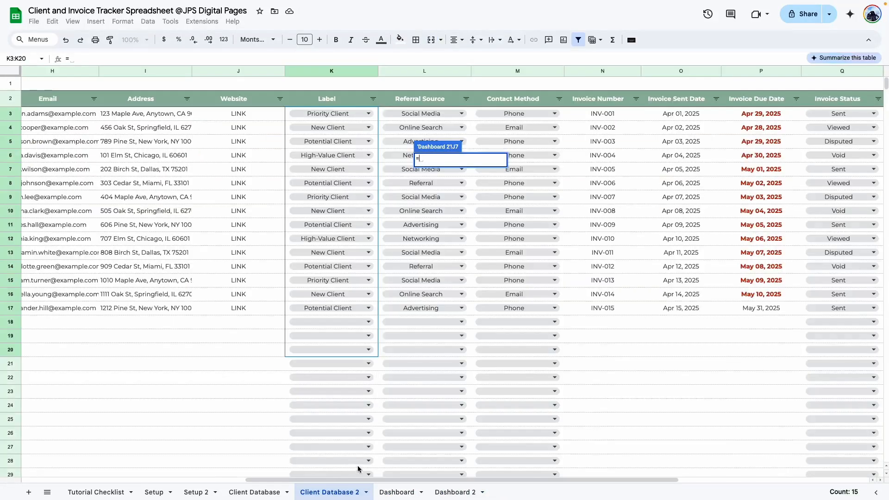
{"action": "left_click_drag", "start_coordinate": [363, 480], "coordinate": [448, 480]}
{"action": "left_click", "coordinate": [263, 101]}
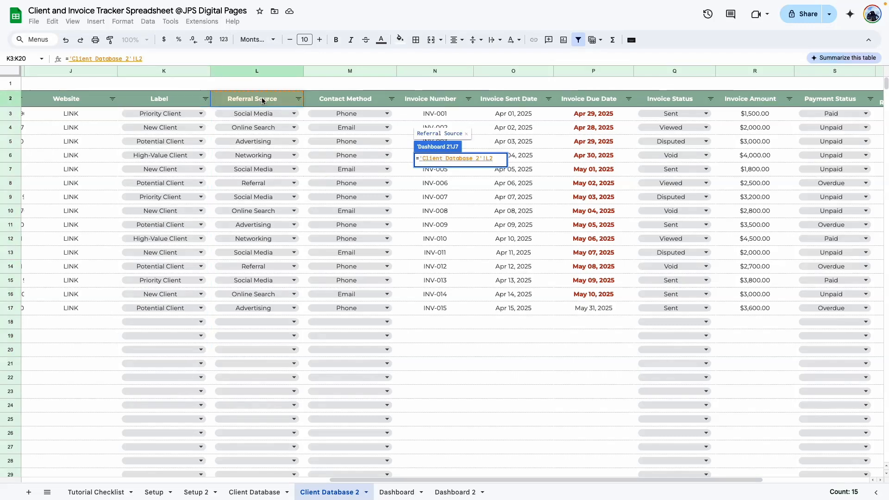
{"action": "key", "text": "Return"}
Step: Copy the Label pie chart and paste it into J8:L18 under the Referral Source heading
{"action": "left_click", "coordinate": [382, 181]}
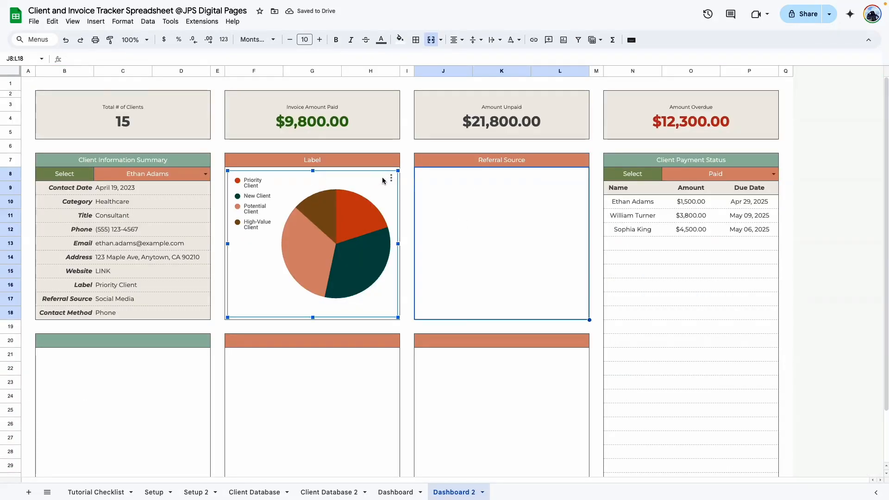
{"action": "left_click", "coordinate": [391, 179]}
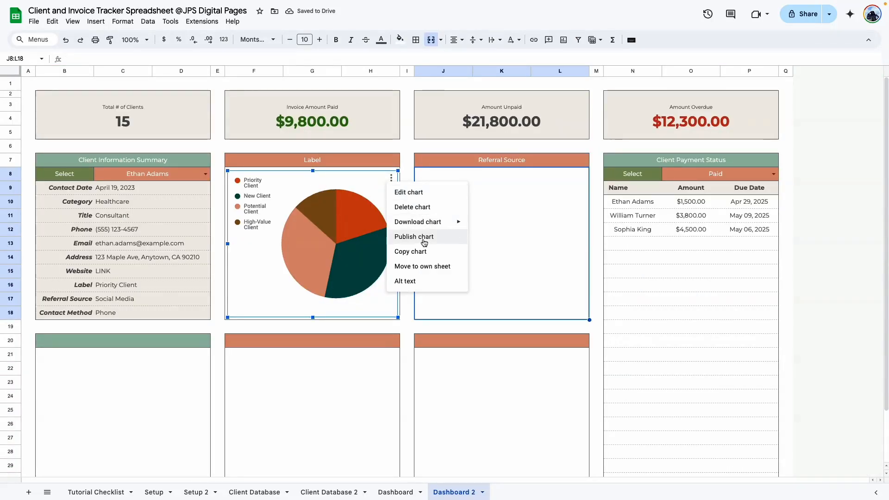
{"action": "left_click", "coordinate": [445, 252]}
{"action": "key", "text": "ctrl+v"}
{"action": "left_click", "coordinate": [545, 160]}
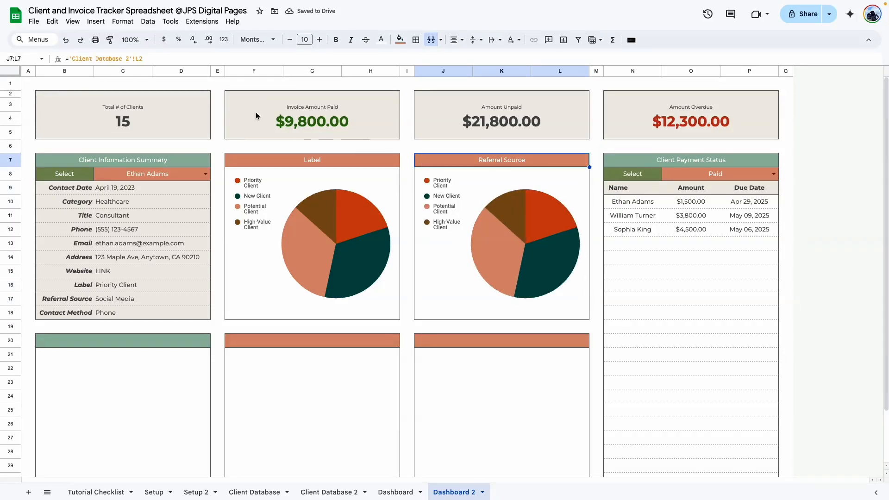
Step: Set the Referral Source pie chart's data range to 'Client Database 2'!L3:L1000
{"action": "left_click", "coordinate": [580, 178]}
{"action": "left_click", "coordinate": [598, 189]}
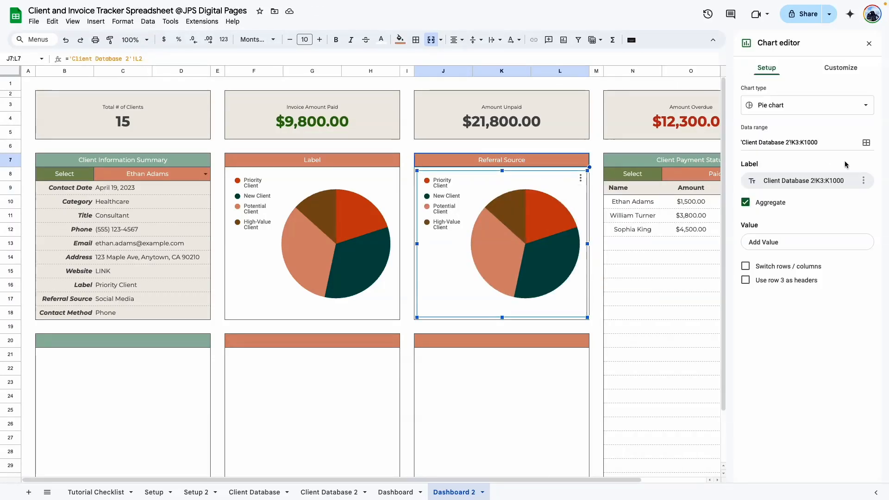
{"action": "left_click", "coordinate": [866, 143]}
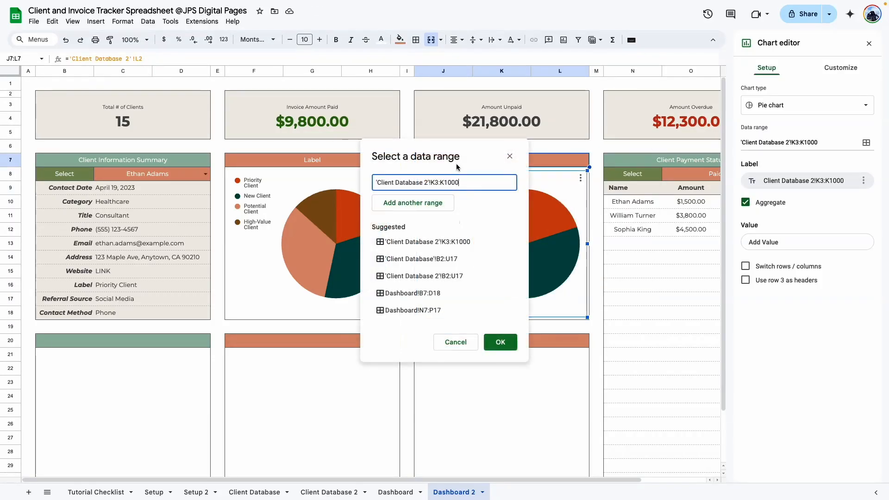
{"action": "left_click", "coordinate": [434, 182]}
{"action": "key", "text": "BackSpace"}
{"action": "type", "text": "L"}
{"action": "key", "text": "Right"}
{"action": "key", "text": "Right"}
{"action": "key", "text": "Right"}
{"action": "key", "text": "BackSpace"}
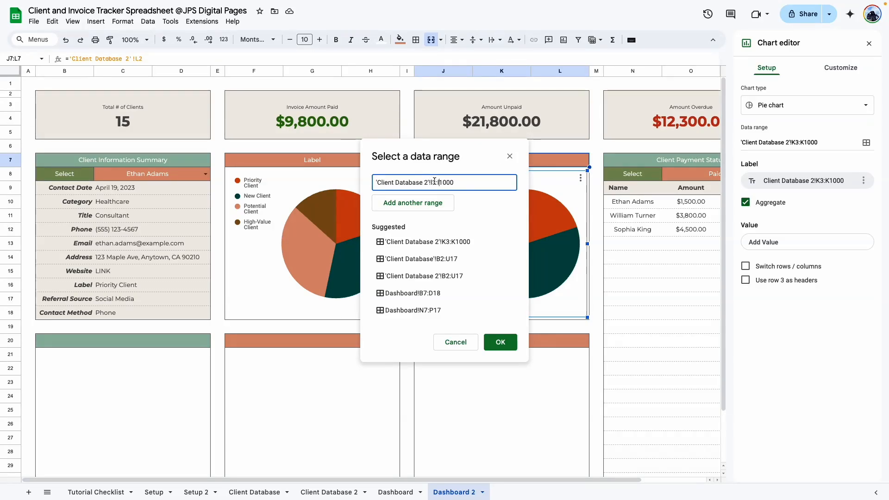
{"action": "type", "text": "L"}
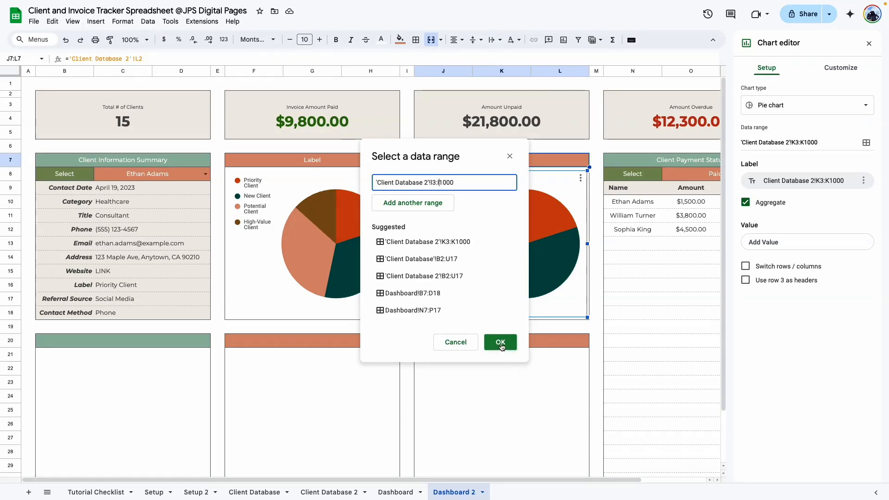
{"action": "left_click", "coordinate": [500, 341]}
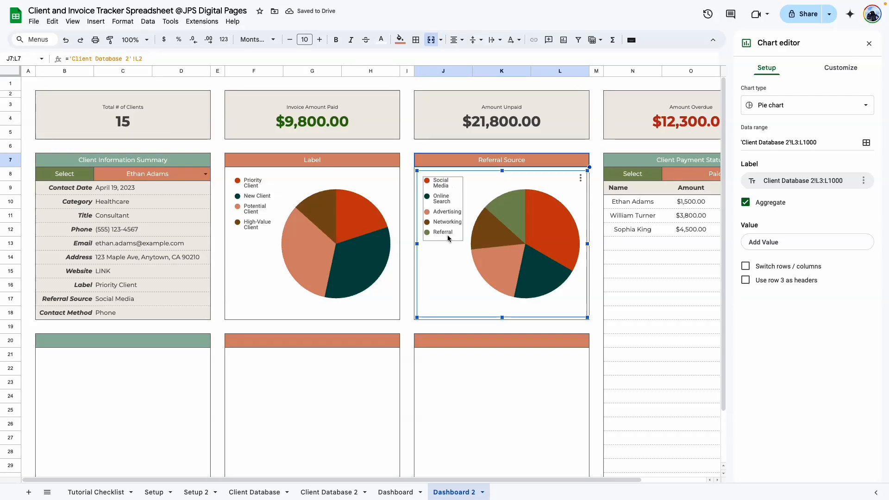
{"action": "key", "text": "Escape"}
Step: Paste the copied Label pie chart into both F21:H31 and J21:L31
{"action": "scroll", "coordinate": [398, 353], "scroll_direction": "down", "scroll_amount": 2}
{"action": "left_click", "coordinate": [309, 310]}
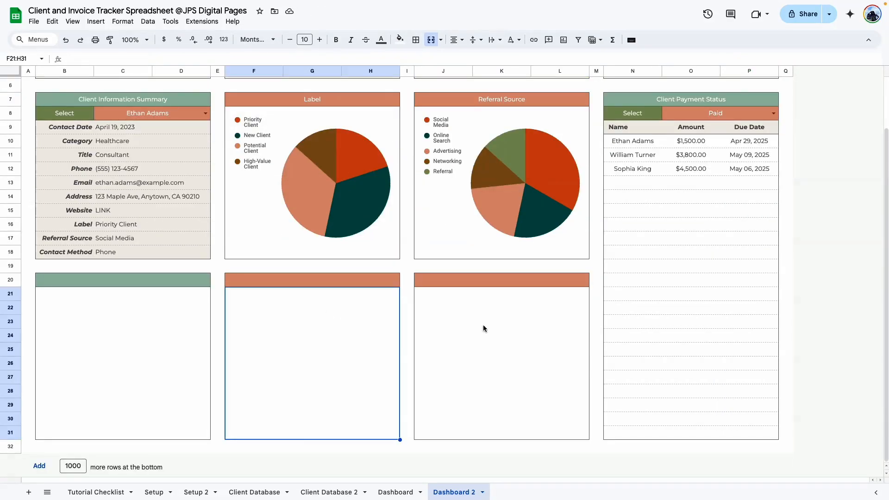
{"action": "key", "text": "super+v"}
{"action": "left_click", "coordinate": [506, 332]}
{"action": "key", "text": "super+v"}
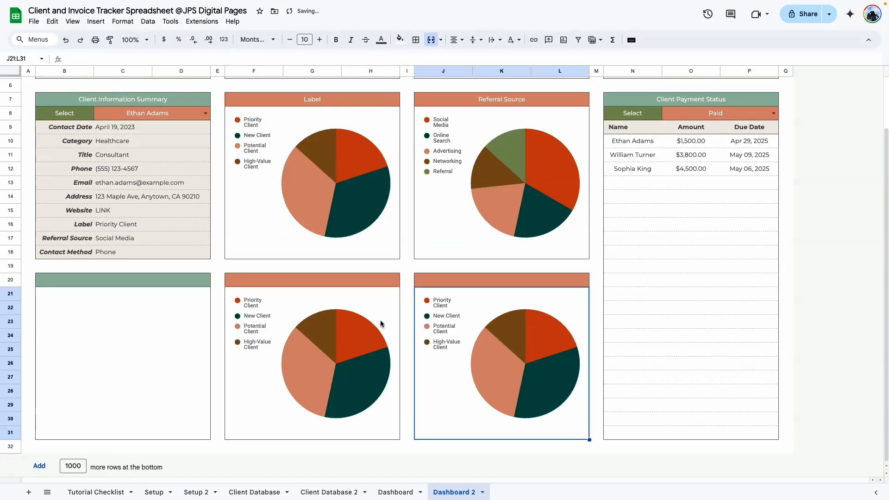
Step: Link heading F20 to Invoice Status in Client Database 2 Q2, and heading J20 to Payment Status in S2
{"action": "left_click", "coordinate": [601, 371]}
{"action": "left_click", "coordinate": [312, 279]}
{"action": "type", "text": "="}
{"action": "left_click", "coordinate": [311, 494]}
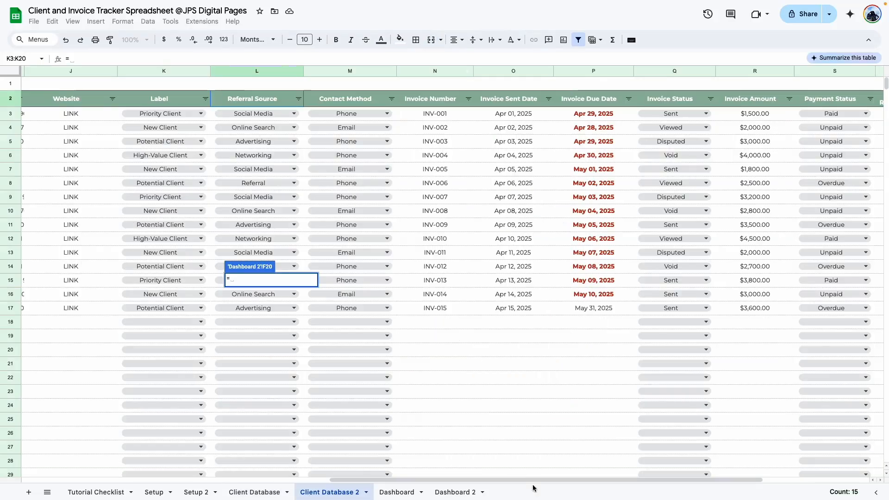
{"action": "left_click", "coordinate": [670, 98]}
{"action": "key", "text": "Return"}
{"action": "left_click", "coordinate": [536, 279]}
{"action": "type", "text": "="}
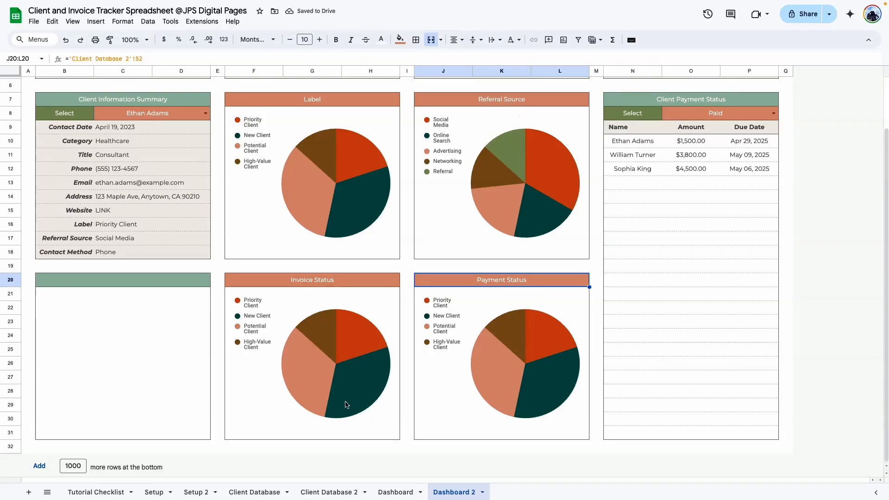
Step: Point the data range of the Invoice Status pie chart to column Q of Client Database 2, starting at row 3
{"action": "left_click", "coordinate": [344, 283]}
{"action": "left_click", "coordinate": [363, 333]}
{"action": "left_click", "coordinate": [391, 298]}
{"action": "left_click", "coordinate": [408, 309]}
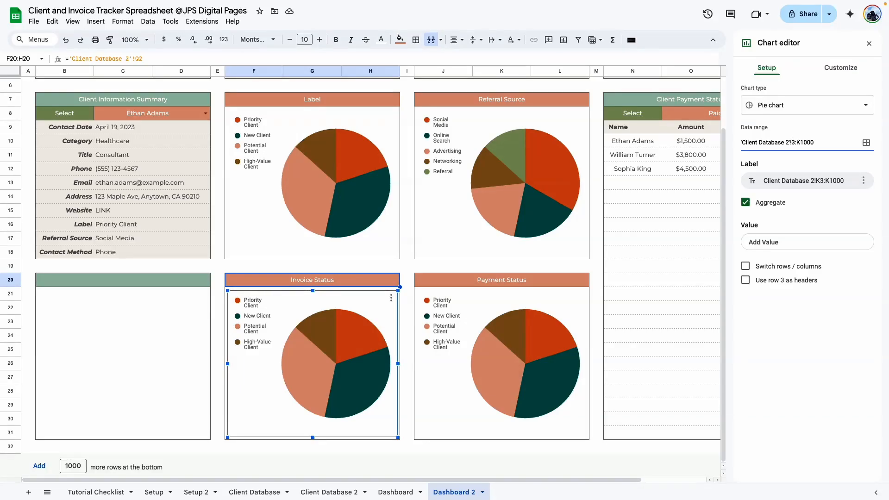
{"action": "key", "text": "Return"}
Step: Set the Payment Status pie chart's data range to 'Client Database 2'!S3:S1000
{"action": "left_click", "coordinate": [539, 314]}
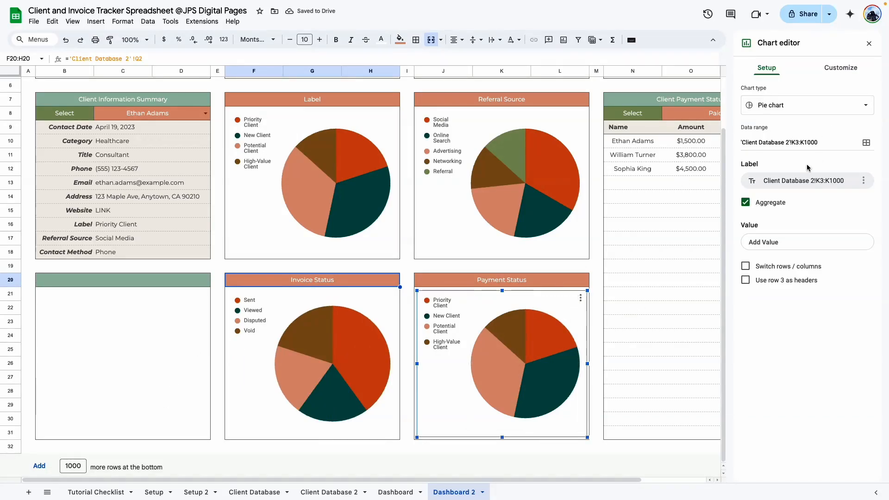
{"action": "key", "text": "BackSpace"}
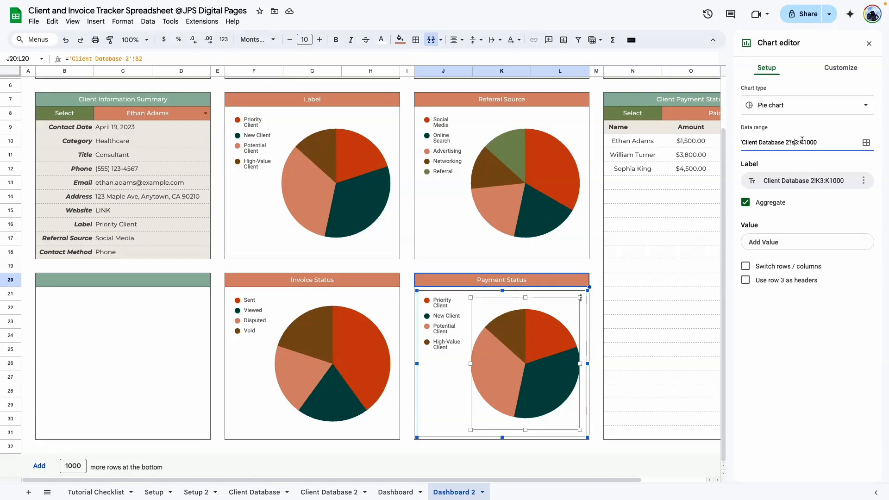
{"action": "key", "text": "Return"}
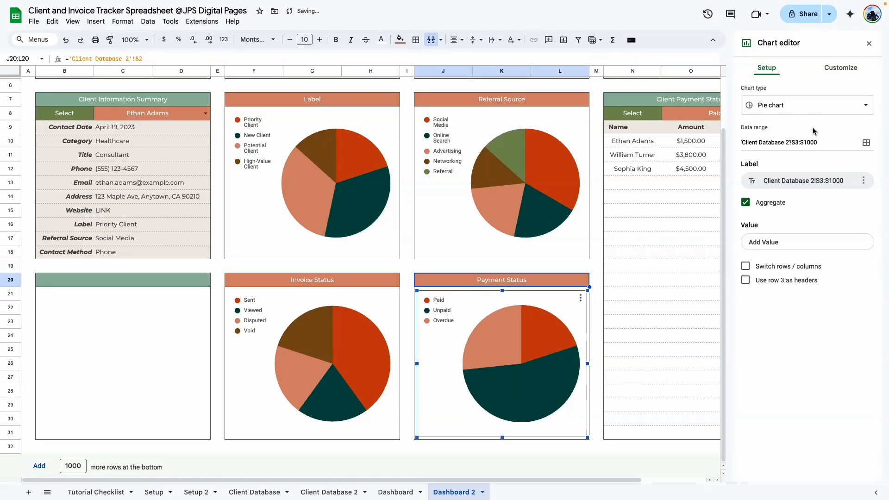
{"action": "left_click", "coordinate": [632, 377]}
{"action": "scroll", "coordinate": [380, 270], "scroll_direction": "up", "scroll_amount": 2}
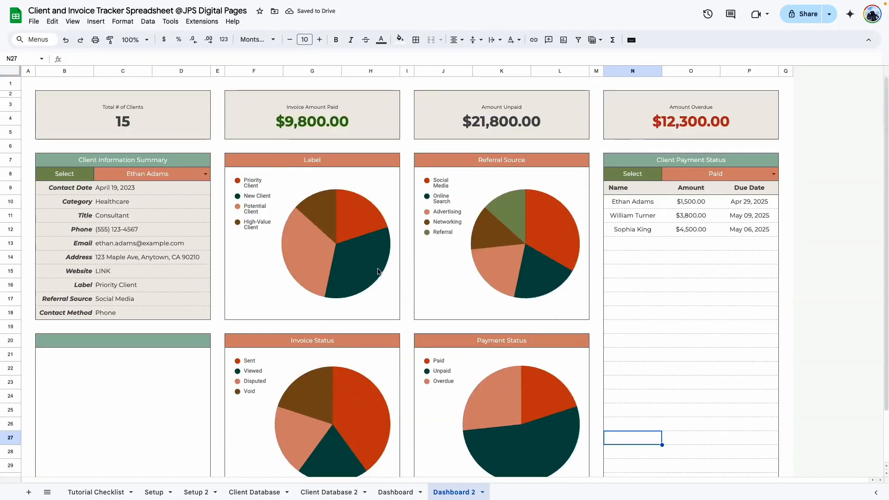
Step: Link the empty heading B20 on Dashboard 2 to the Category header in Client Database 2 E2
{"action": "scroll", "coordinate": [407, 303], "scroll_direction": "down", "scroll_amount": 2}
{"action": "left_click", "coordinate": [388, 491]}
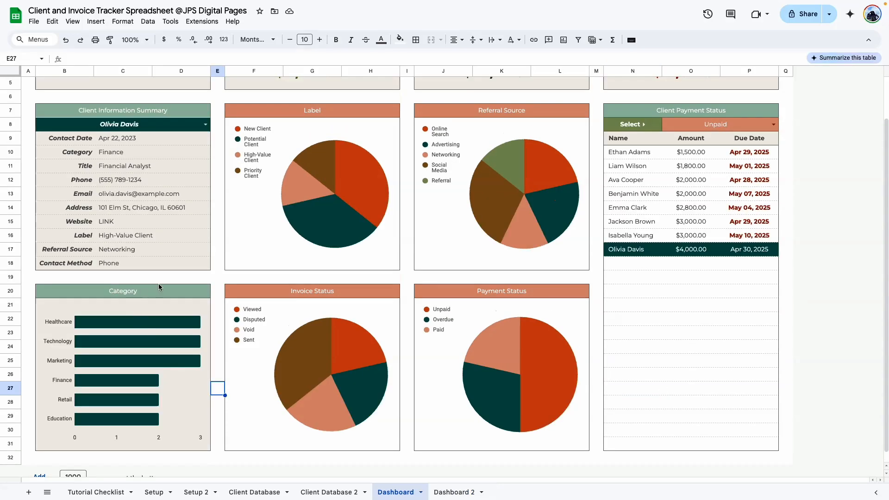
{"action": "left_click", "coordinate": [453, 491]}
{"action": "left_click", "coordinate": [85, 276]}
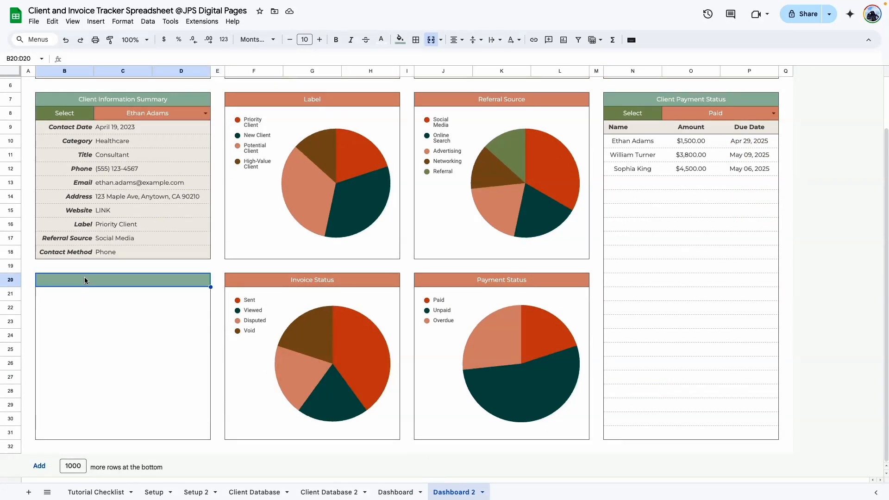
{"action": "type", "text": "="}
{"action": "left_click", "coordinate": [326, 491]}
{"action": "scroll", "coordinate": [78, 464], "scroll_direction": "left", "scroll_amount": 10}
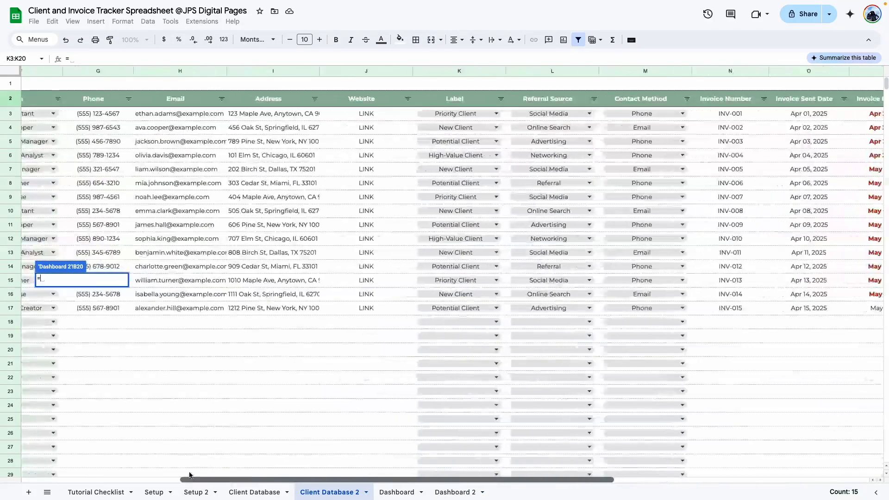
{"action": "scroll", "coordinate": [78, 463], "scroll_direction": "left", "scroll_amount": 2}
{"action": "left_click", "coordinate": [252, 99]}
{"action": "key", "text": "Return"}
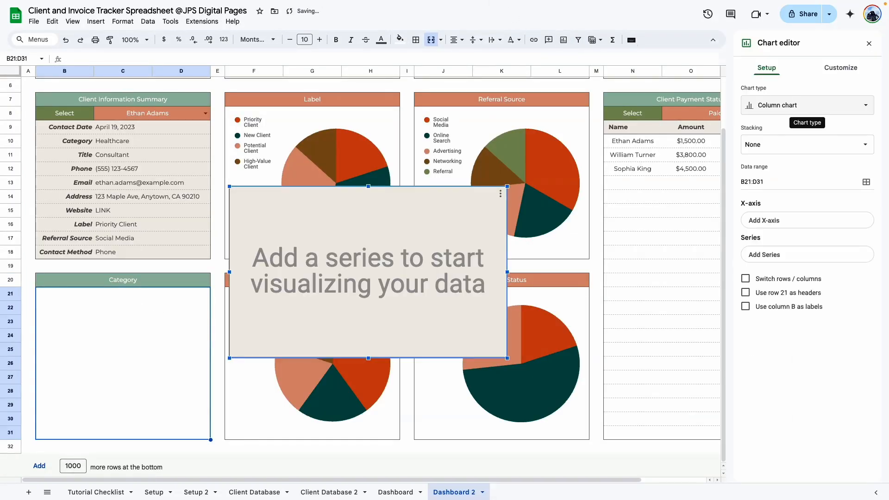
Step: Make the new chart for B21:D31 a bar chart with data range 'Client Database 2'!E3:E1000
{"action": "left_click", "coordinate": [805, 107]}
{"action": "left_click", "coordinate": [762, 302]}
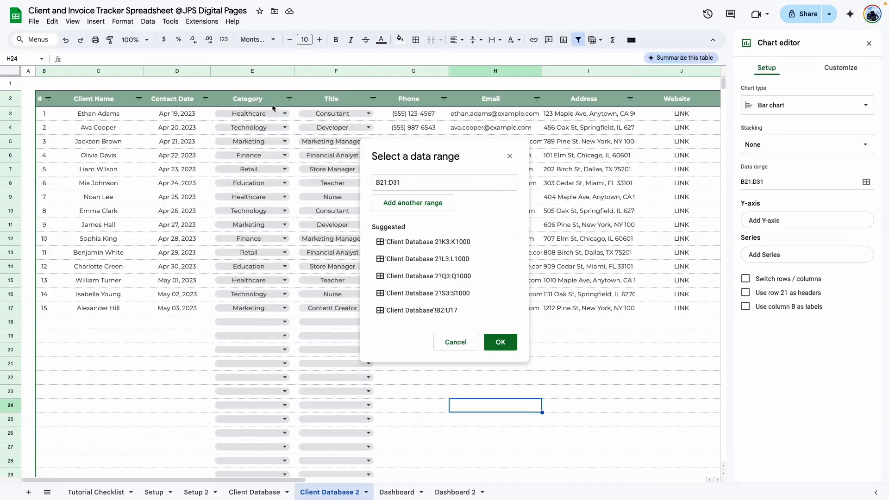
{"action": "left_click_drag", "start_coordinate": [272, 108], "coordinate": [268, 268]}
{"action": "key", "text": "BackSpace"}
{"action": "key", "text": "BackSpace"}
{"action": "key", "text": "Return"}
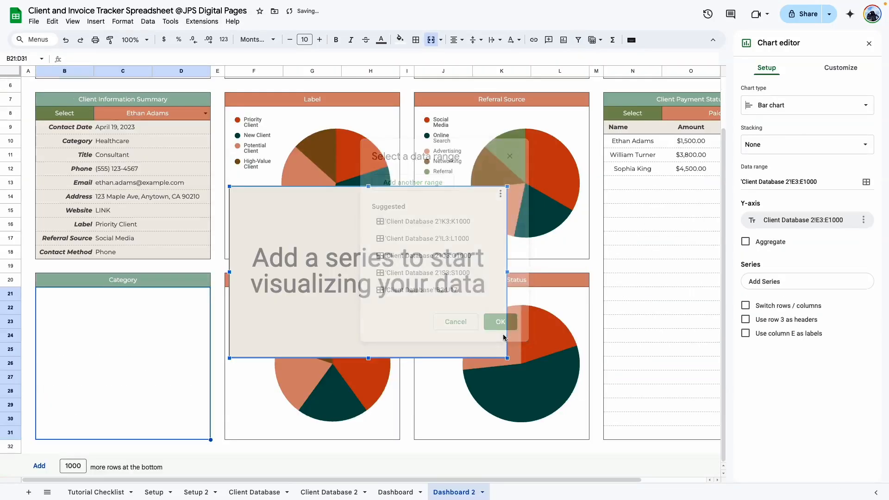
Step: Aggregate the Category bar chart, then move and resize it to fill B21:D31 below its heading
{"action": "left_click_drag", "start_coordinate": [376, 349], "coordinate": [177, 436]}
{"action": "left_click_drag", "start_coordinate": [315, 362], "coordinate": [208, 369]}
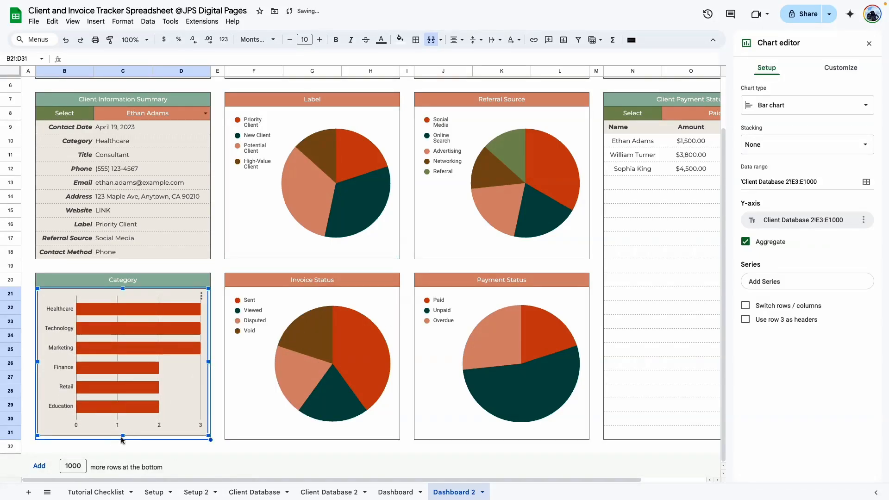
{"action": "left_click_drag", "start_coordinate": [123, 436], "coordinate": [123, 438]}
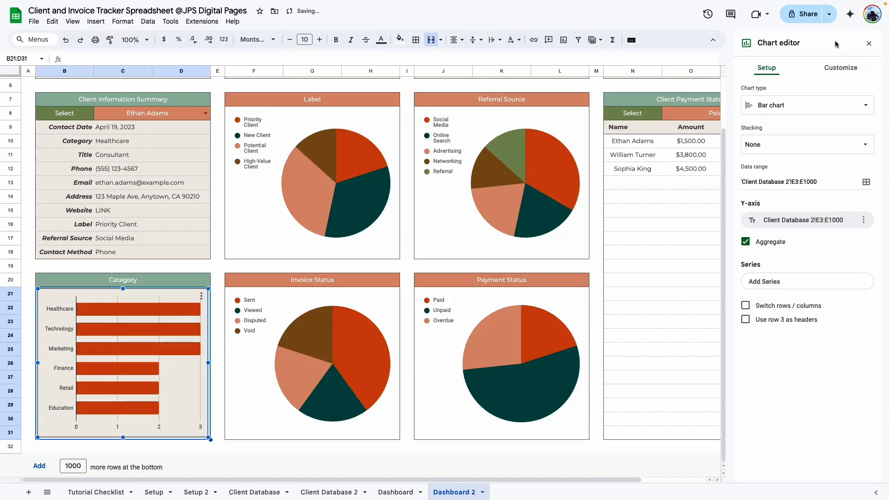
Step: Give the Category bar chart a white background and set its border color to None
{"action": "left_click", "coordinate": [839, 68]}
{"action": "left_click", "coordinate": [755, 129]}
{"action": "left_click", "coordinate": [842, 165]}
{"action": "left_click", "coordinate": [756, 166]}
{"action": "left_click", "coordinate": [785, 188]}
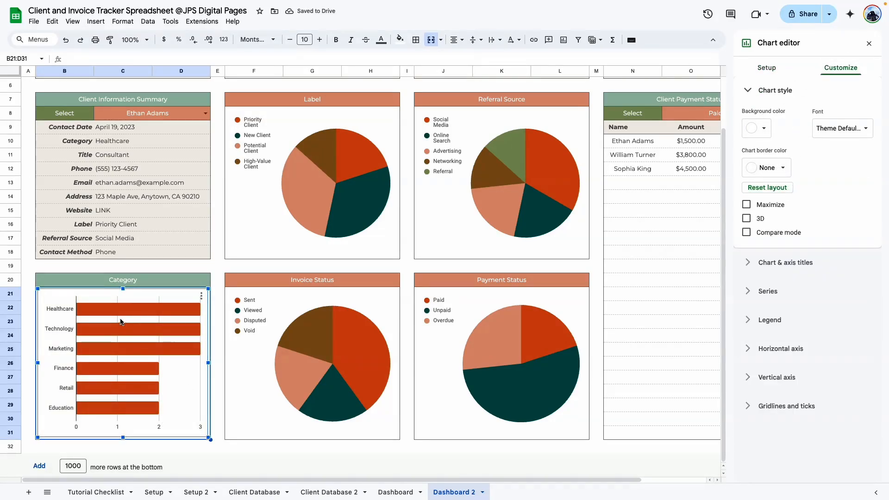
Step: Turn off the Category chart's horizontal axis major gridlines and fill its bars with dark green
{"action": "left_click", "coordinate": [159, 417]}
{"action": "left_click", "coordinate": [746, 405]}
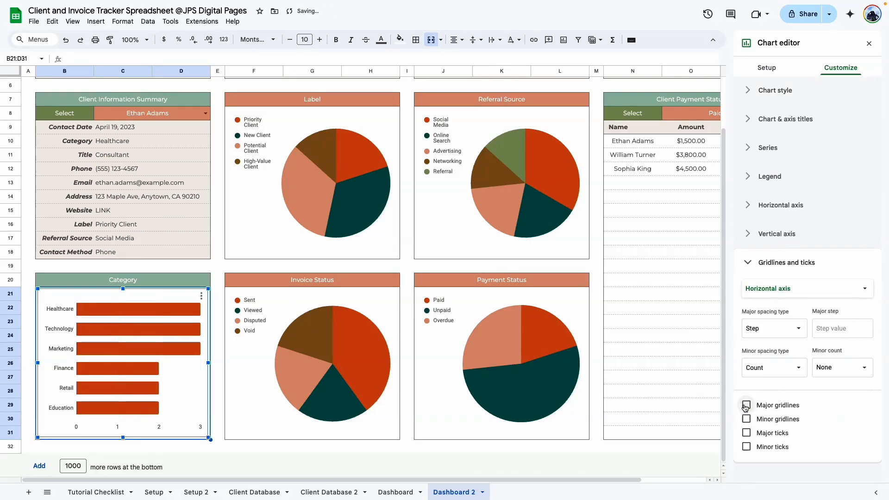
{"action": "left_click", "coordinate": [149, 409]}
{"action": "left_click", "coordinate": [241, 448]}
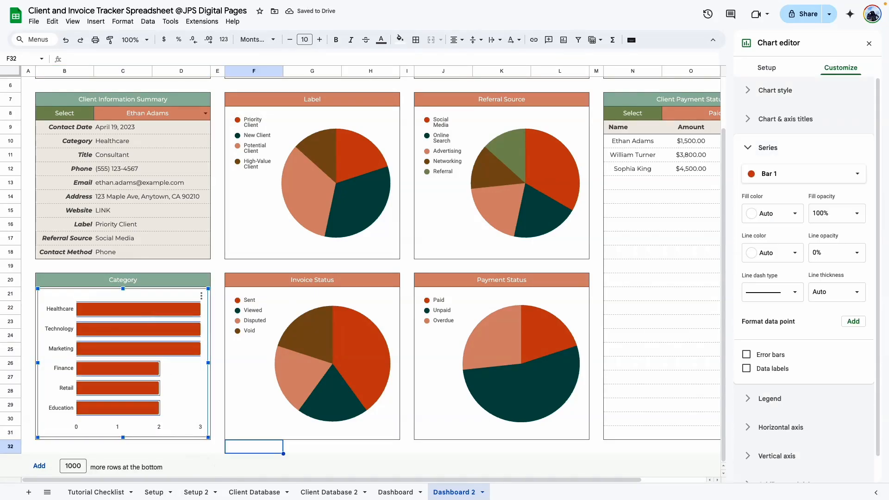
{"action": "left_click", "coordinate": [772, 213]}
{"action": "left_click", "coordinate": [782, 342]}
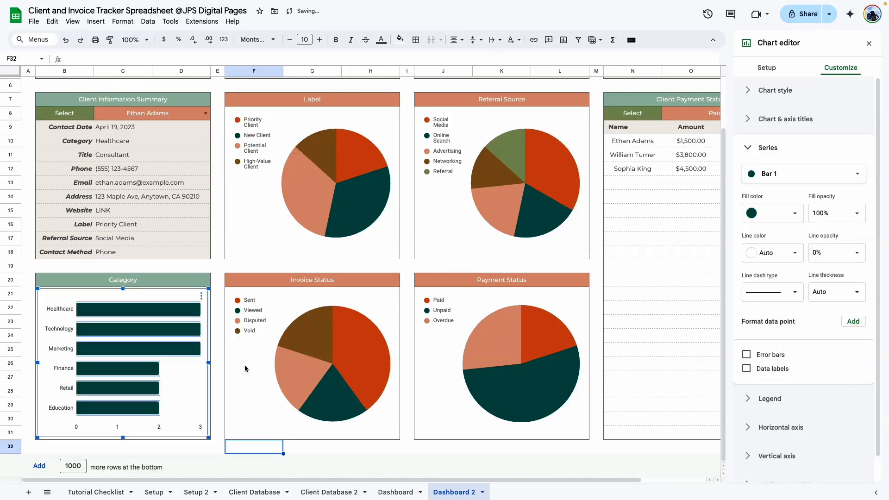
{"action": "left_click", "coordinate": [217, 405]}
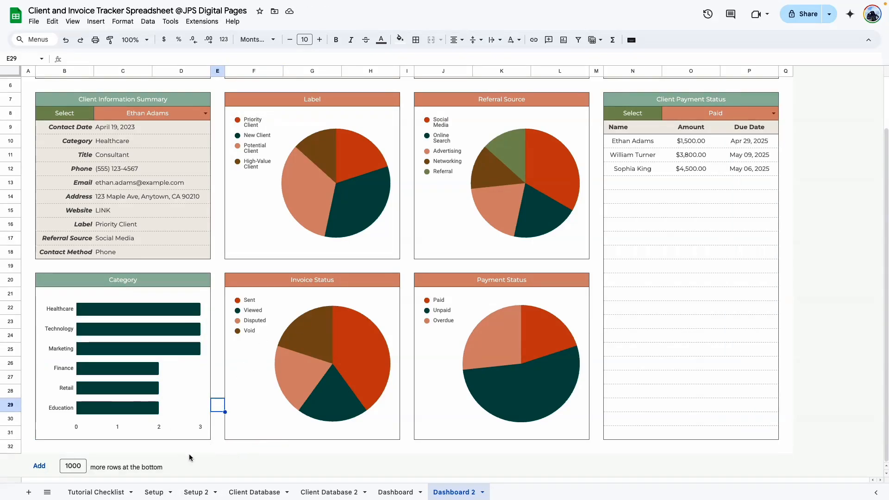
{"action": "left_click", "coordinate": [199, 440]}
Step: On the Tutorial Checklist sheet, check off Add dashboard formulas, Add dashboard graphs, and Patreon Template for Members
{"action": "left_click", "coordinate": [97, 491]}
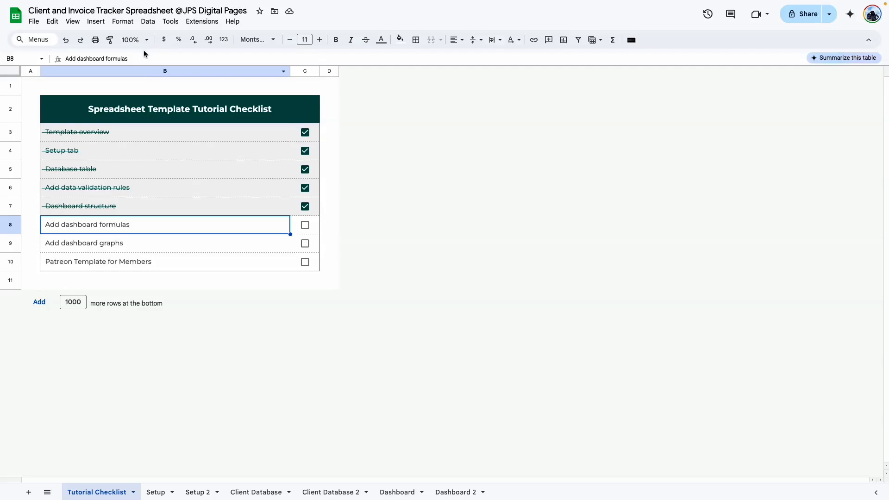
{"action": "left_click", "coordinate": [134, 39]}
{"action": "left_click", "coordinate": [133, 146]}
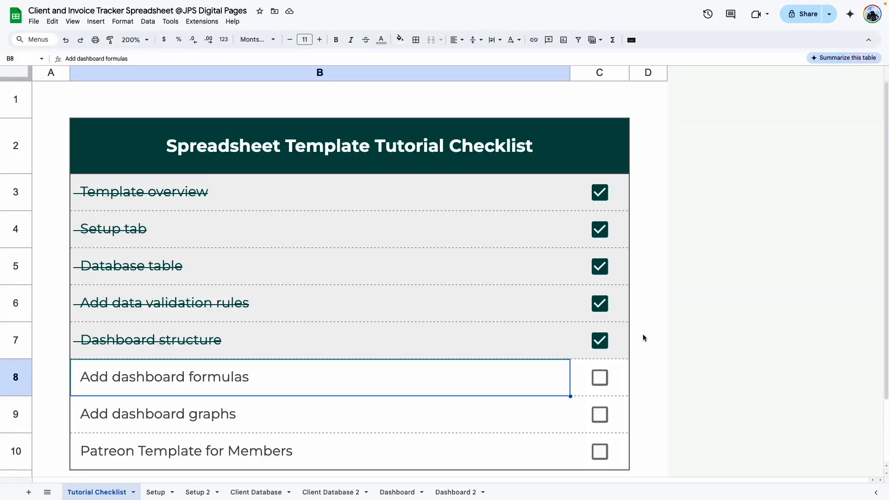
{"action": "scroll", "coordinate": [642, 334], "scroll_direction": "down", "scroll_amount": 1}
{"action": "left_click", "coordinate": [599, 330]}
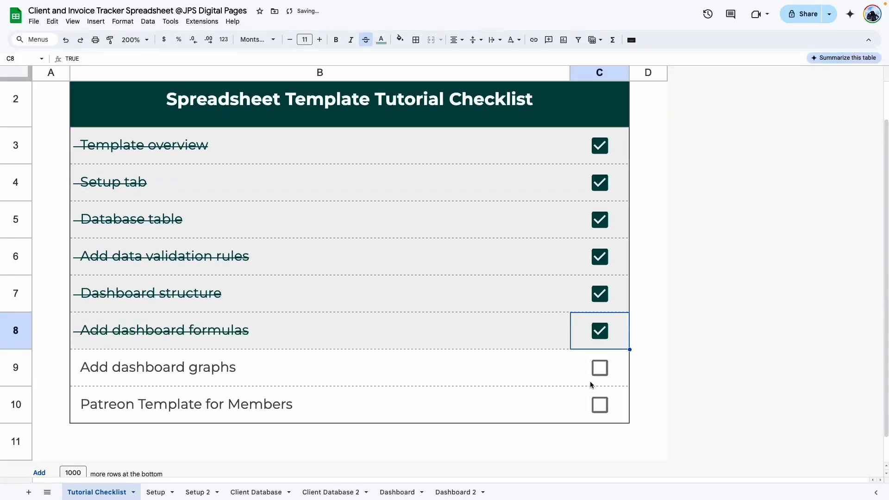
{"action": "left_click", "coordinate": [599, 368]}
{"action": "left_click", "coordinate": [249, 403]}
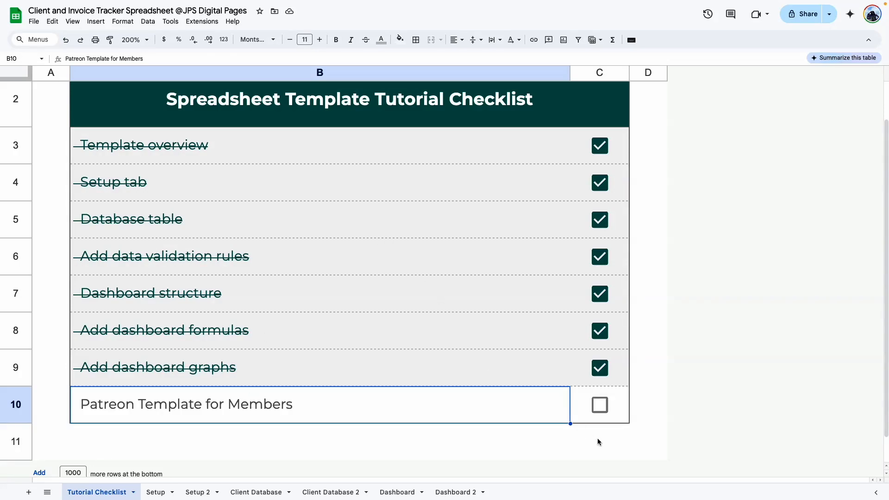
{"action": "left_click", "coordinate": [599, 404]}
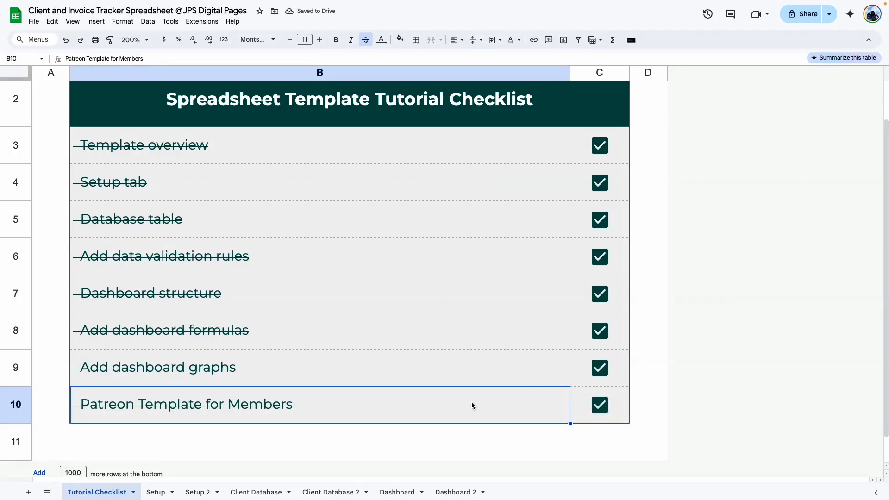